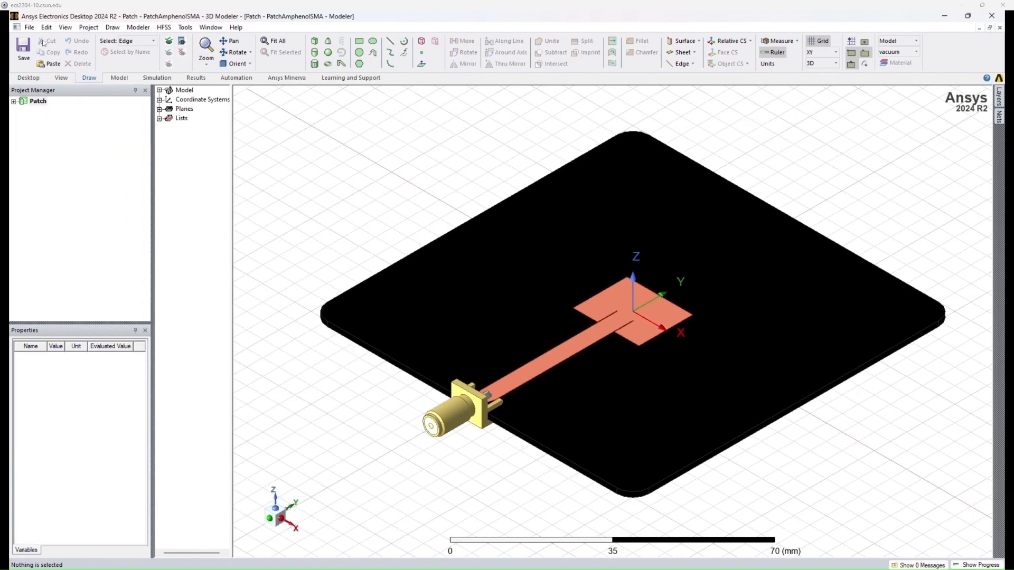
# Create a new project and insert an HFSS design into it.
pyautogui.click(29, 28)
pyautogui.click(50, 41)
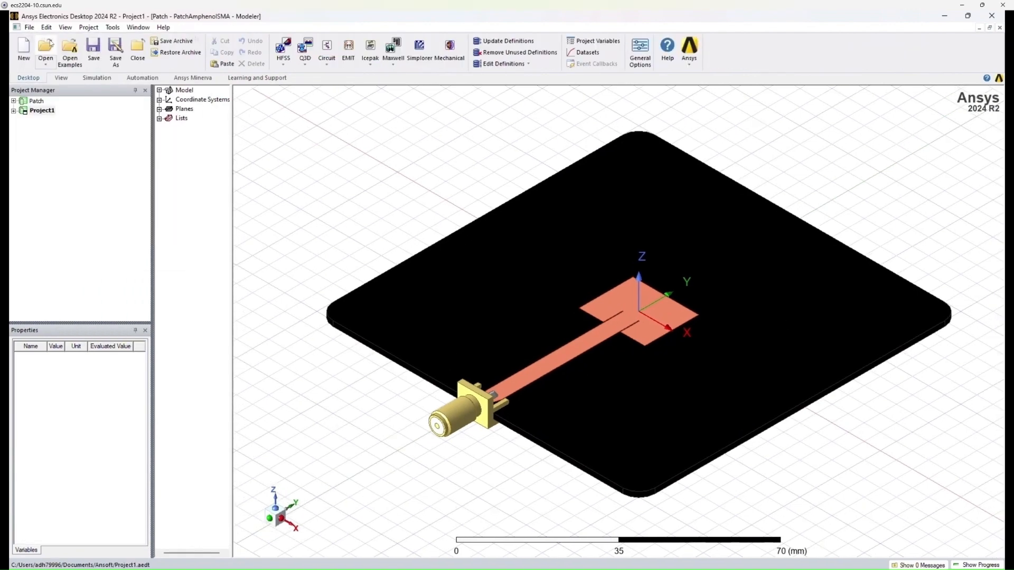
pyautogui.click(88, 27)
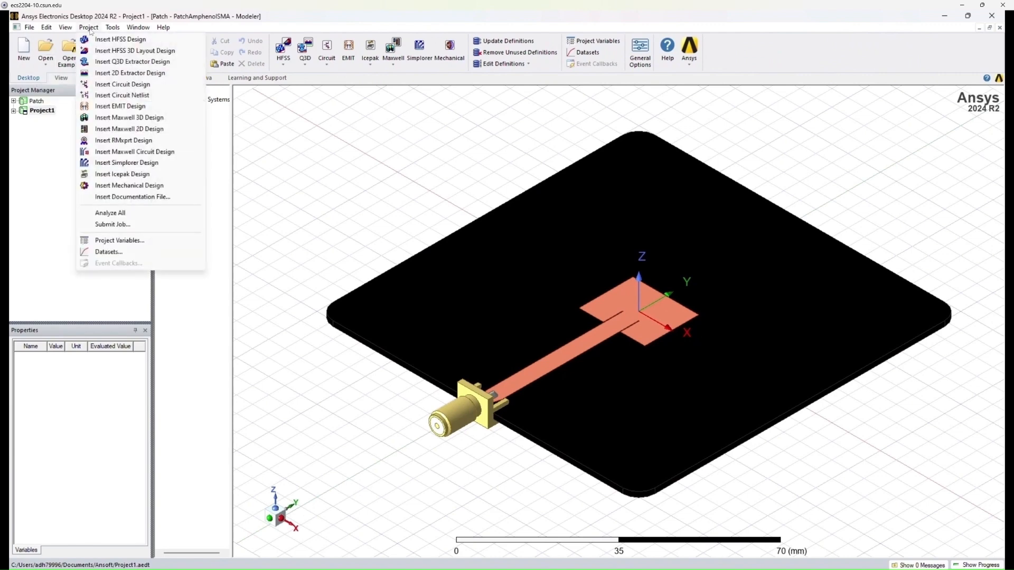
pyautogui.click(120, 40)
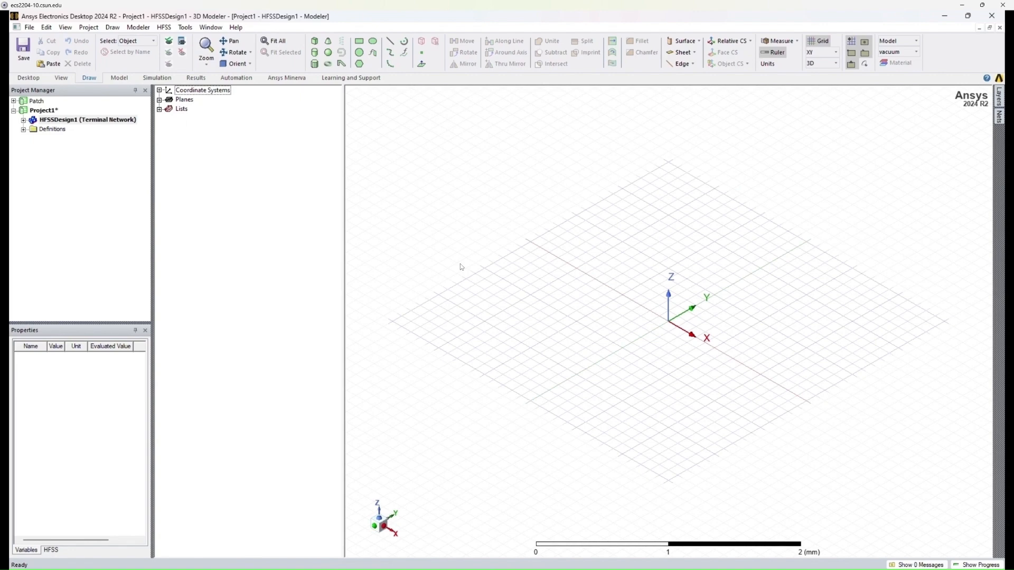
# Add a local design variable named width_patch with a value of 2.04 cm in the design properties.
pyautogui.click(164, 27)
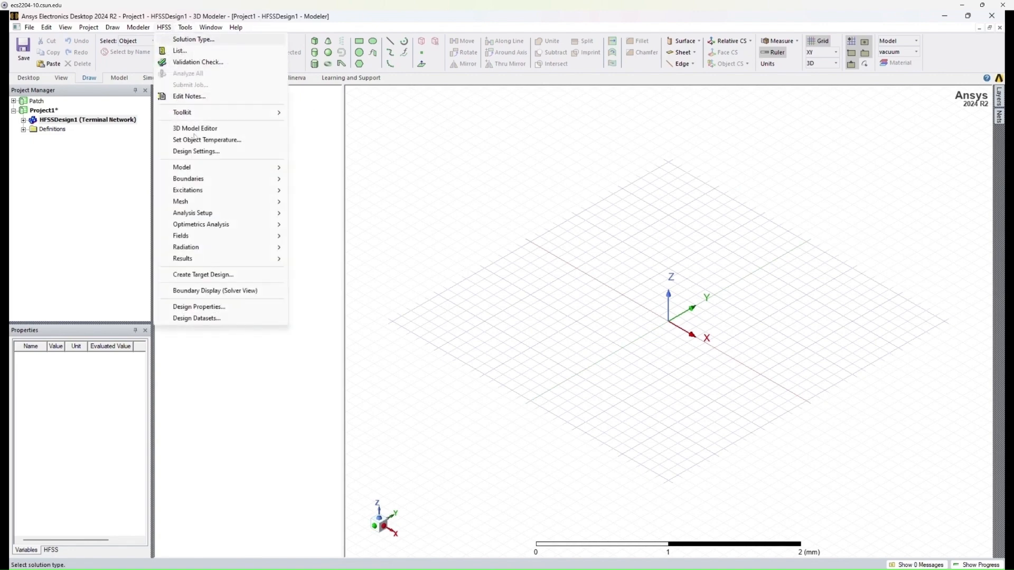
pyautogui.click(211, 307)
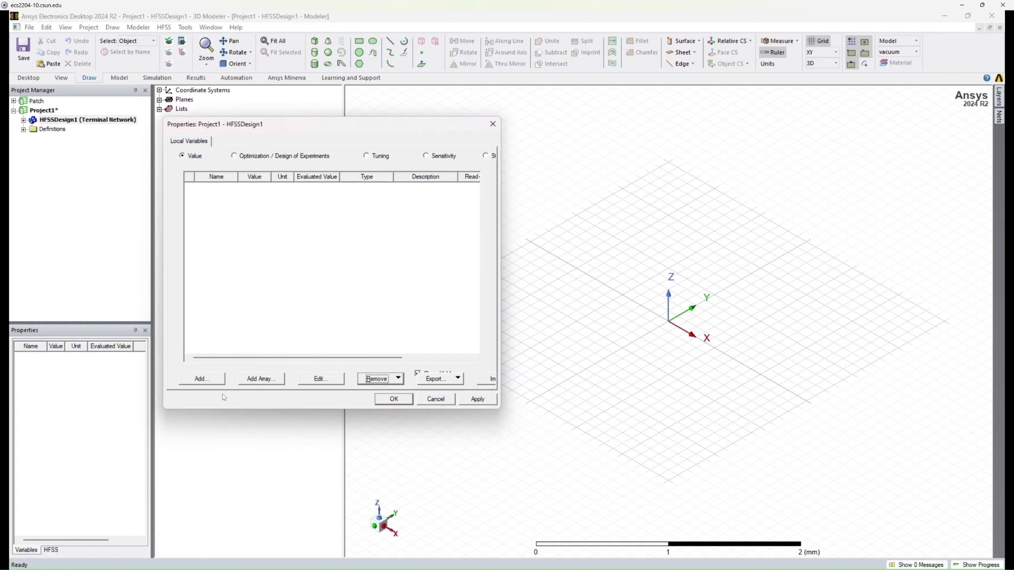
pyautogui.click(214, 381)
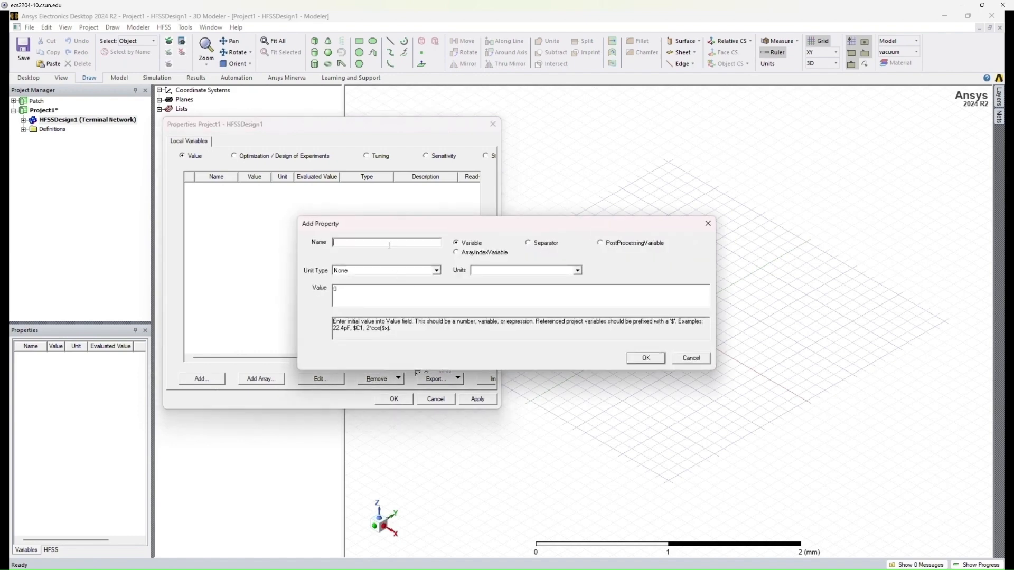
pyautogui.write('width_patch')
pyautogui.doubleClick(365, 293)
pyautogui.write('2.04 cm')
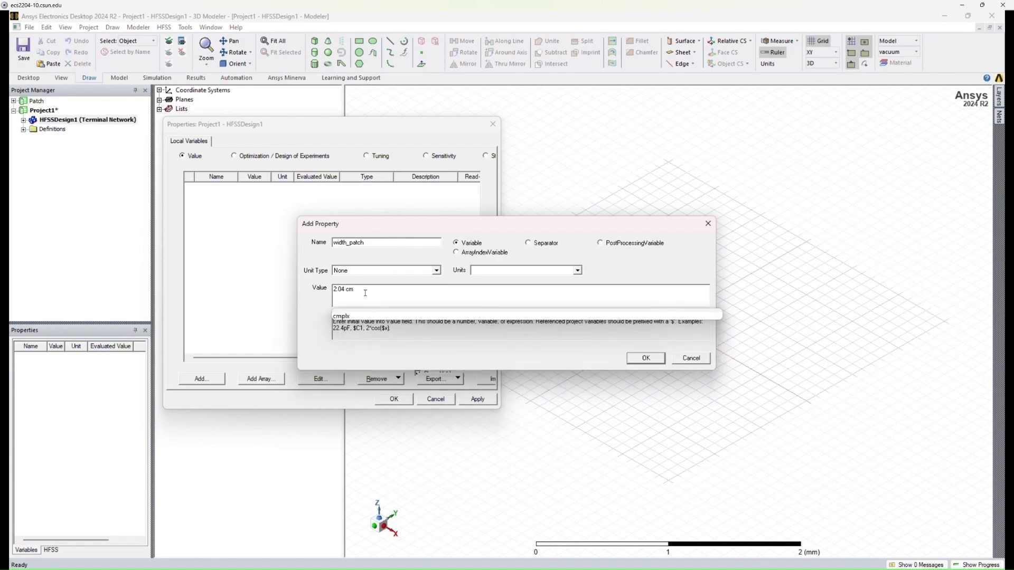
pyautogui.click(365, 294)
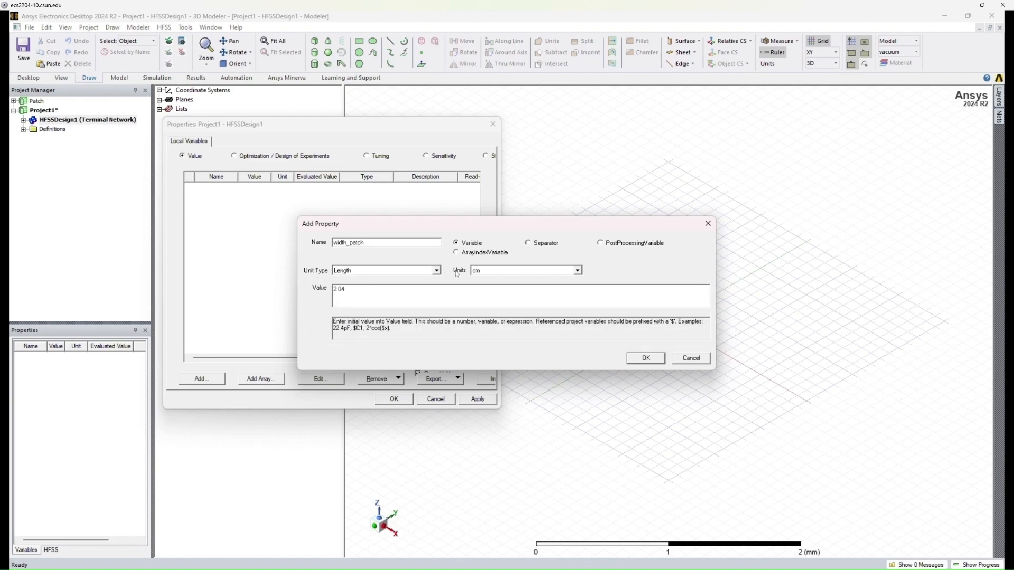
pyautogui.click(645, 359)
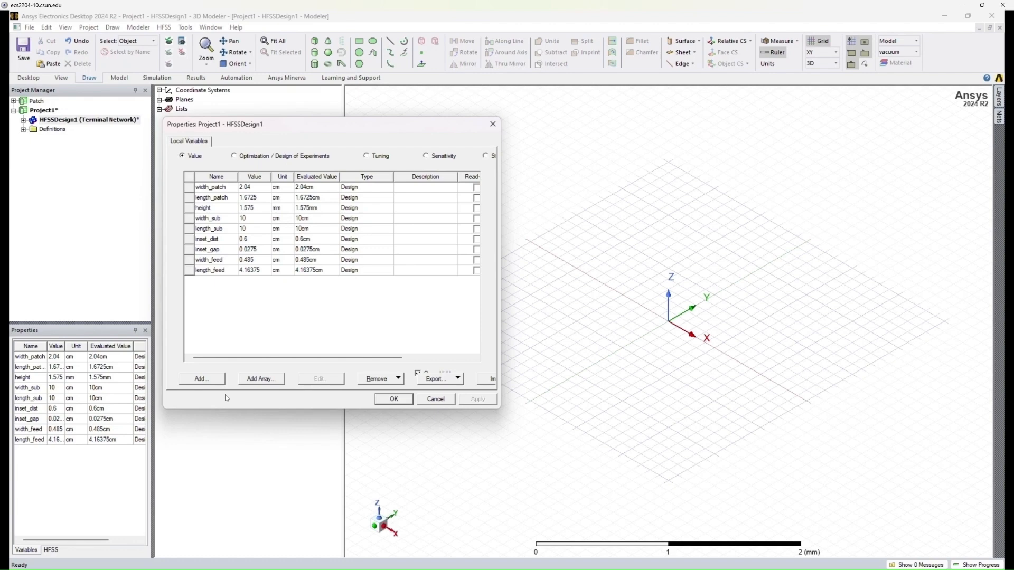
pyautogui.press('Return')
pyautogui.click(182, 329)
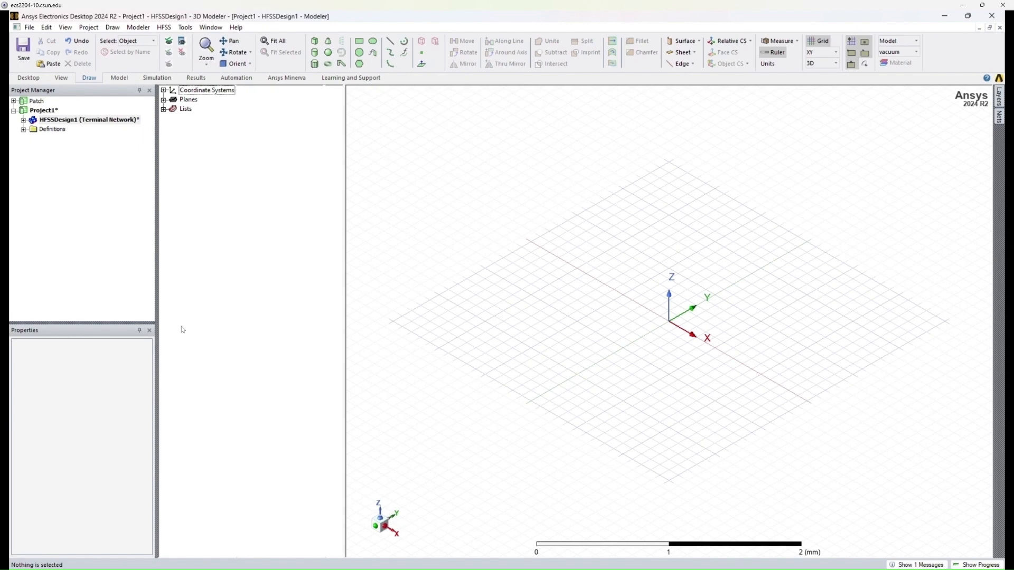
# Draw a box of about 2.6 × 2.8 × 0.1 mm on the XY plane, starting from the corner at -1.4, -1.4, 0.
pyautogui.click(316, 44)
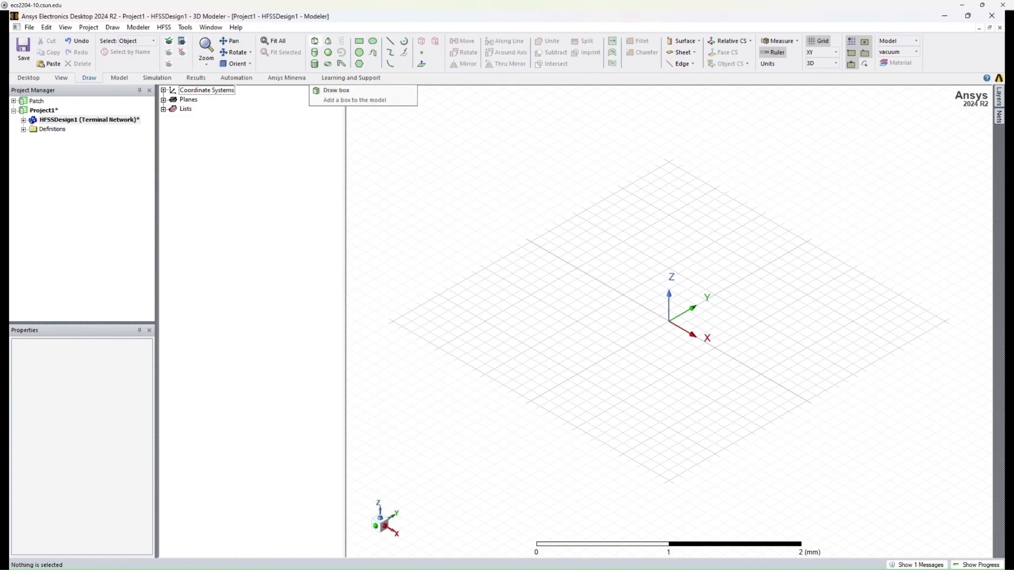
pyautogui.click(315, 40)
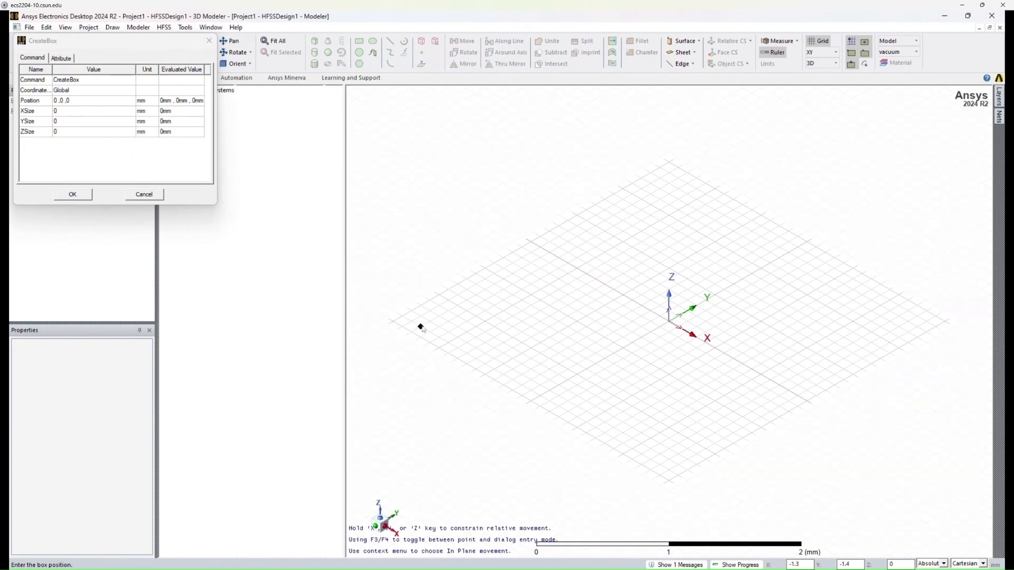
pyautogui.press('F3')
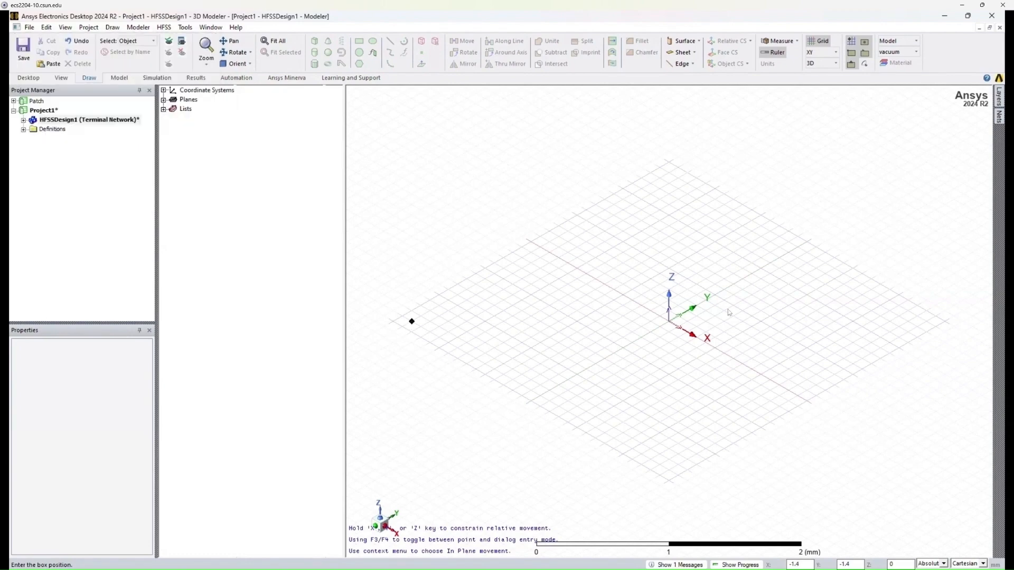
pyautogui.click(412, 323)
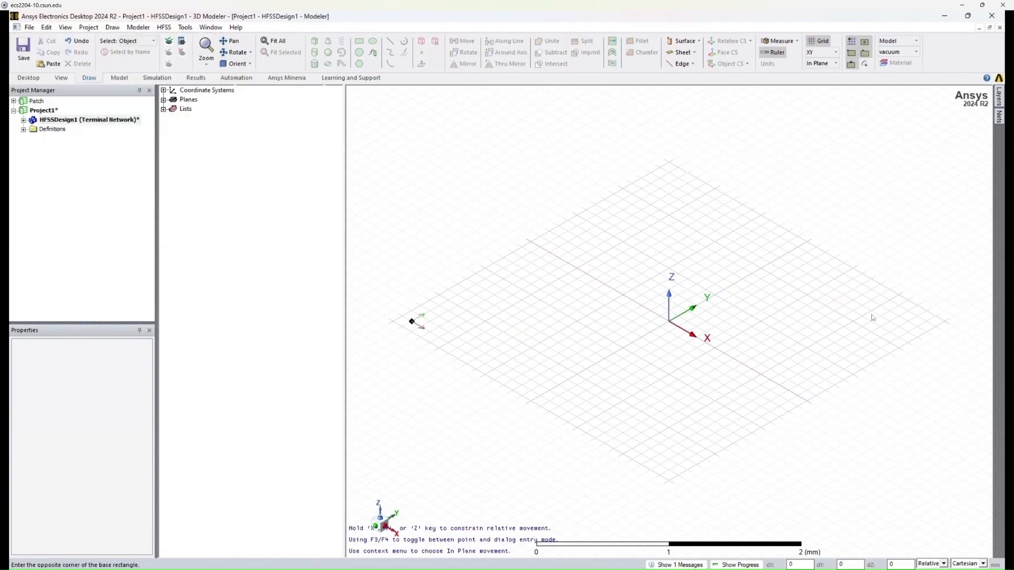
pyautogui.click(907, 313)
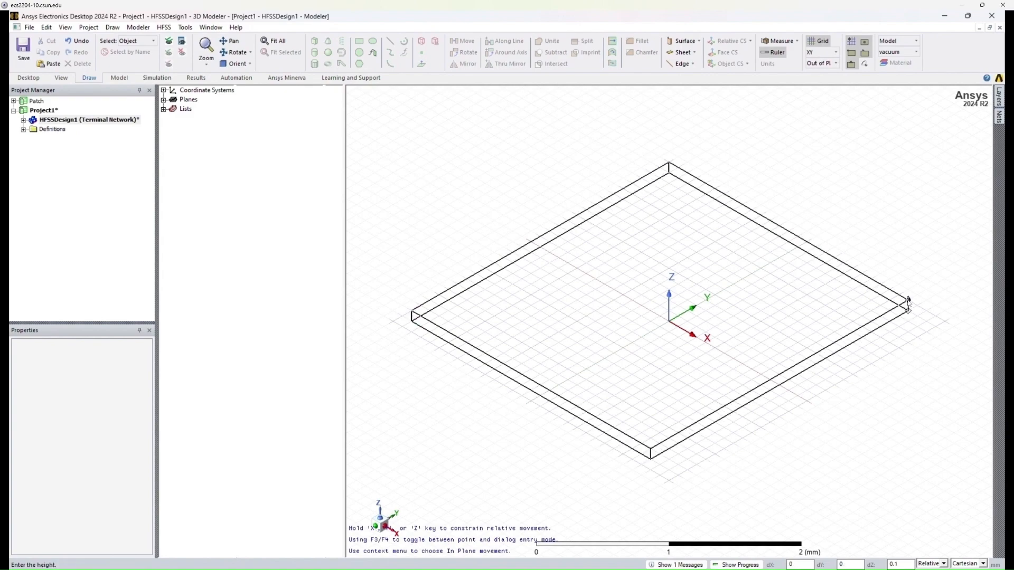
pyautogui.click(907, 303)
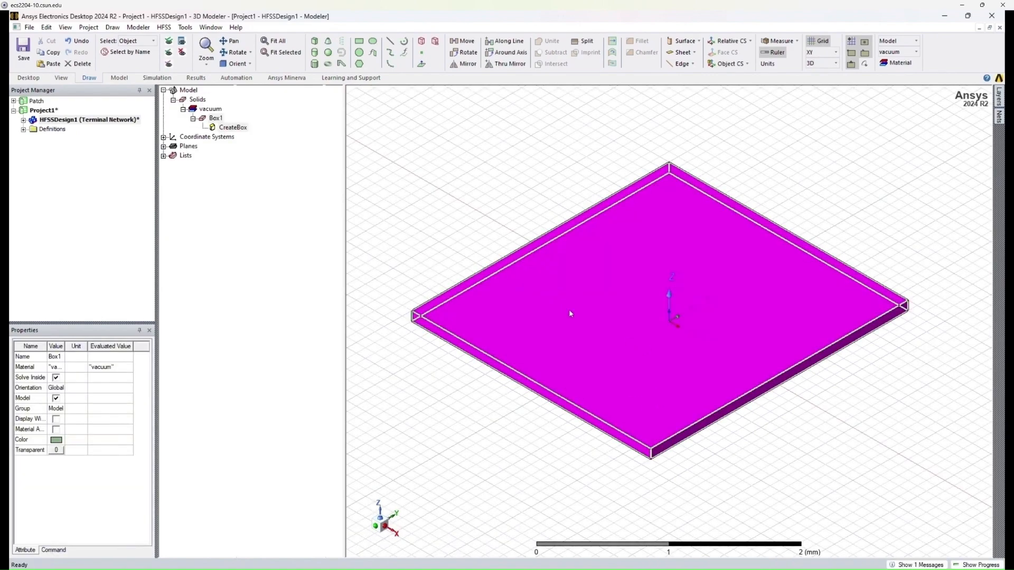
pyautogui.click(414, 229)
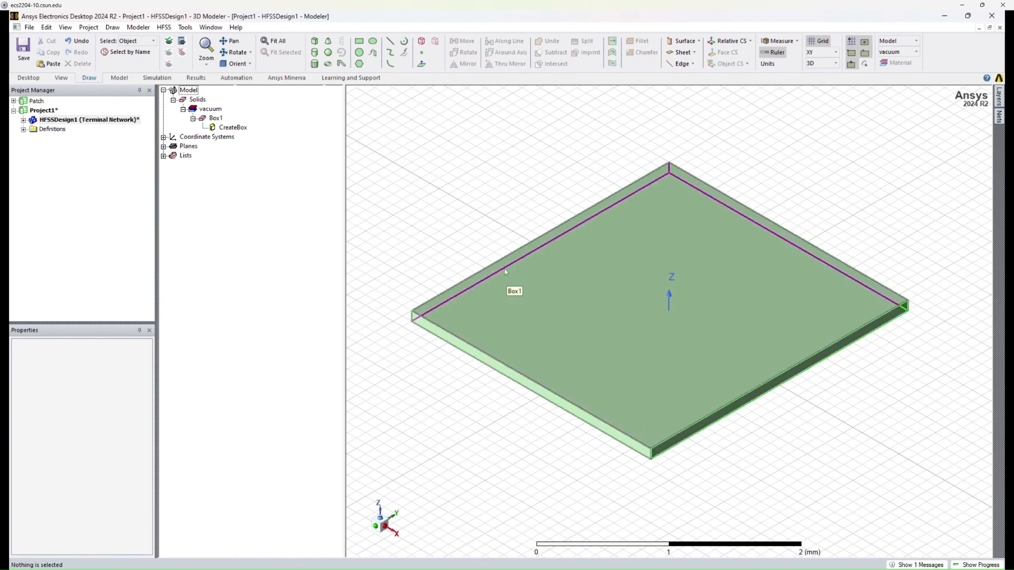
# Set the box's XSize to the variable width_sub in its CreateBox properties.
pyautogui.doubleClick(235, 130)
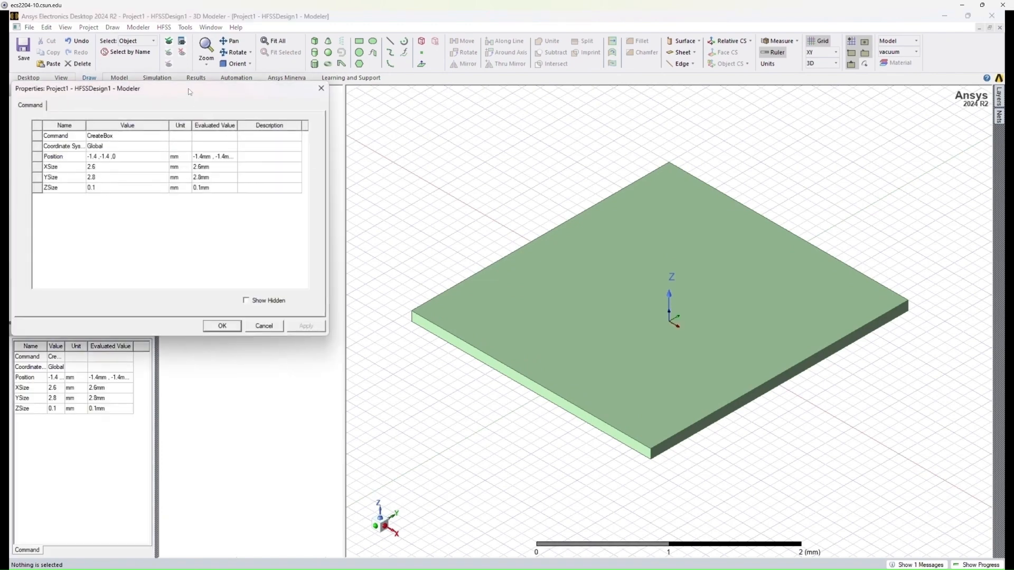
pyautogui.moveTo(188, 94); pyautogui.dragTo(243, 103)
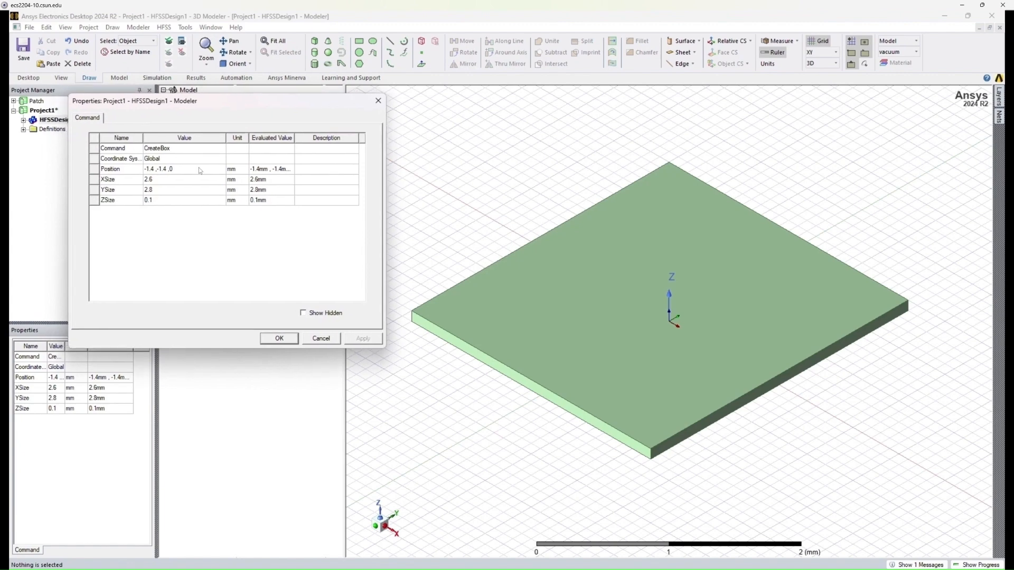
pyautogui.click(163, 180)
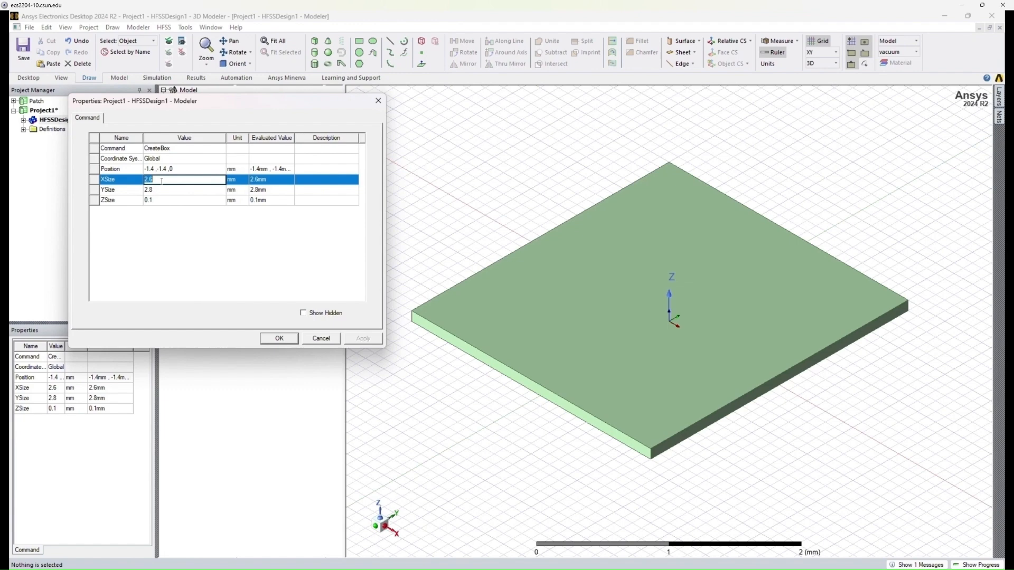
pyautogui.write('wid')
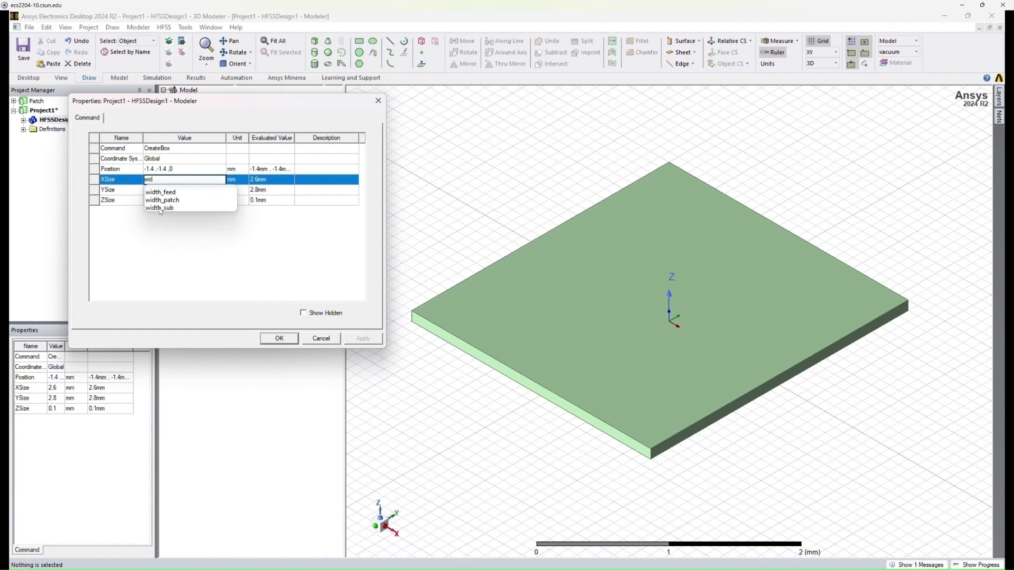
pyautogui.click(185, 209)
pyautogui.press('Return')
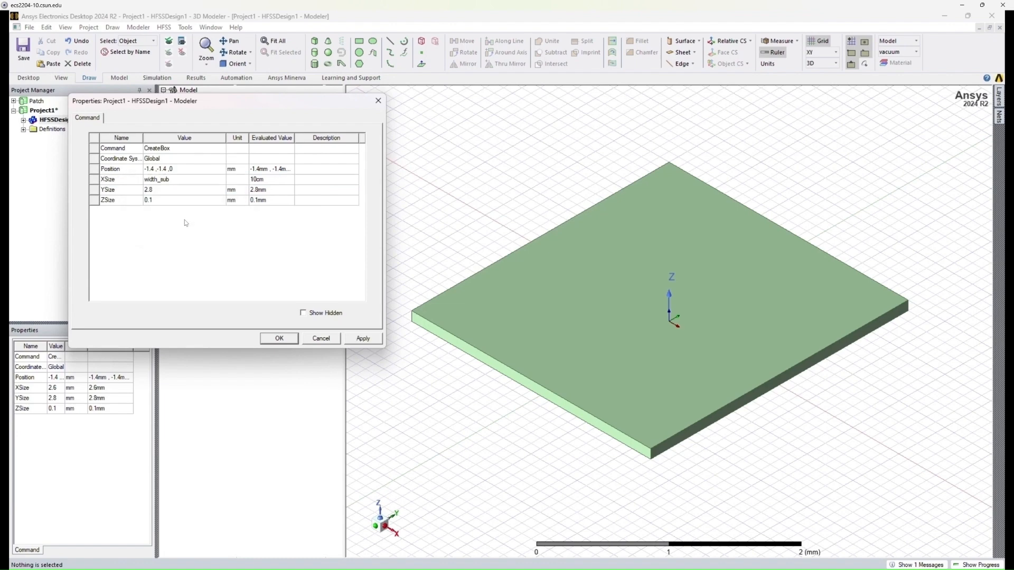
# Set the box's YSize to length_sub and its ZSize to height, and apply the new dimensions.
pyautogui.click(160, 190)
pyautogui.write('leng')
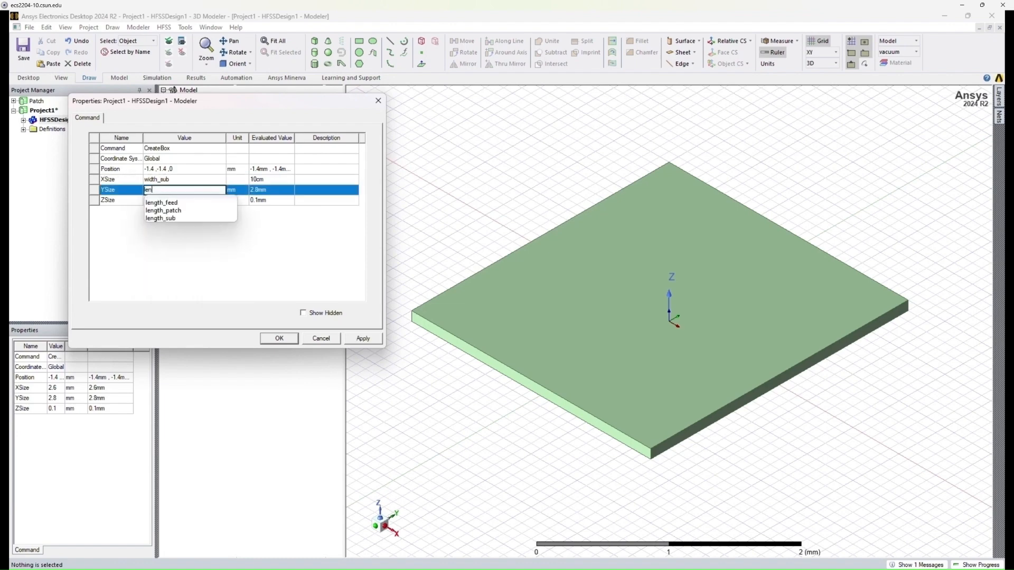
pyautogui.click(164, 218)
pyautogui.press('Return')
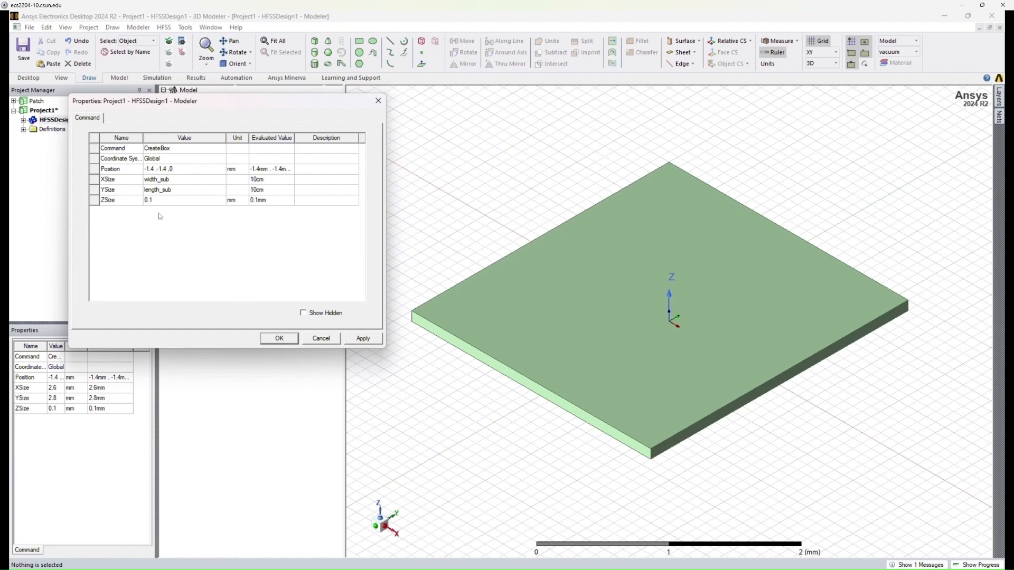
pyautogui.click(158, 200)
pyautogui.write('hei')
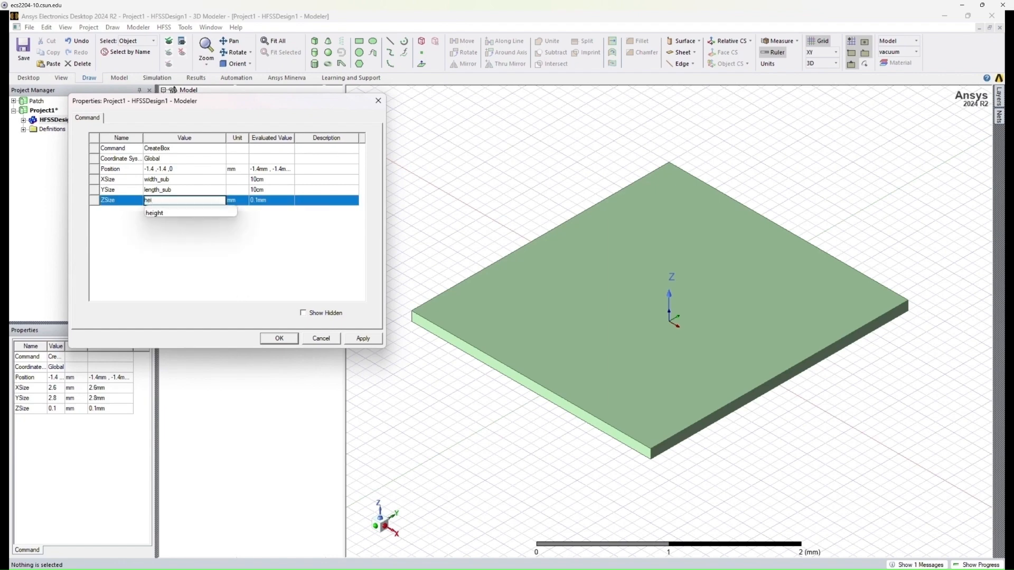
pyautogui.click(166, 217)
pyautogui.press('Return')
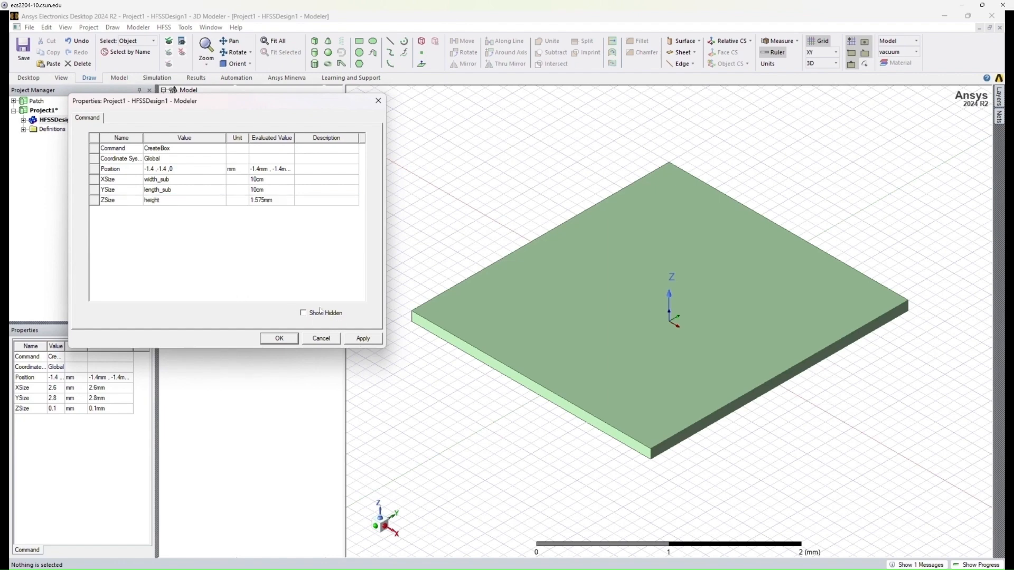
pyautogui.click(359, 341)
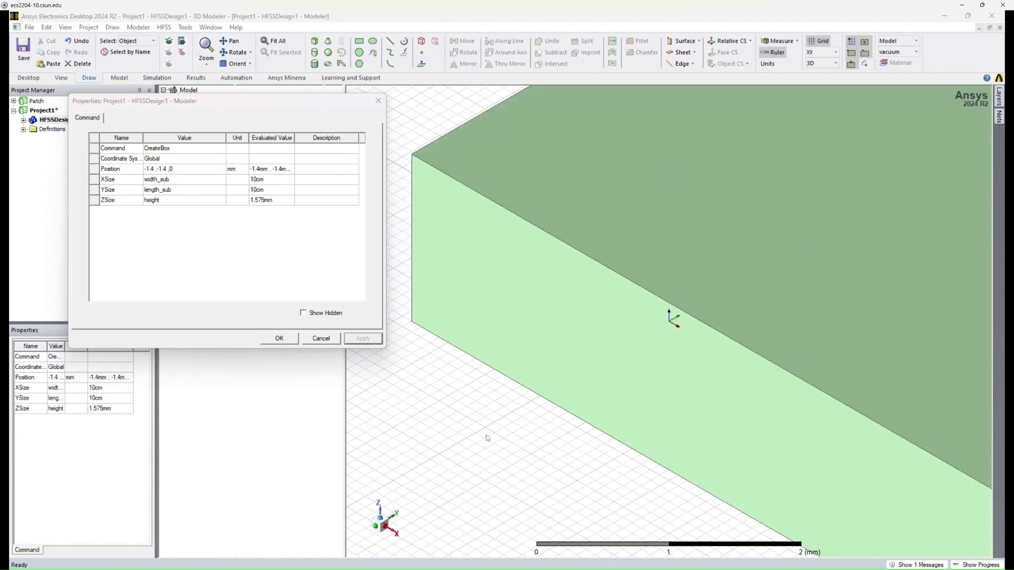
pyautogui.click(279, 338)
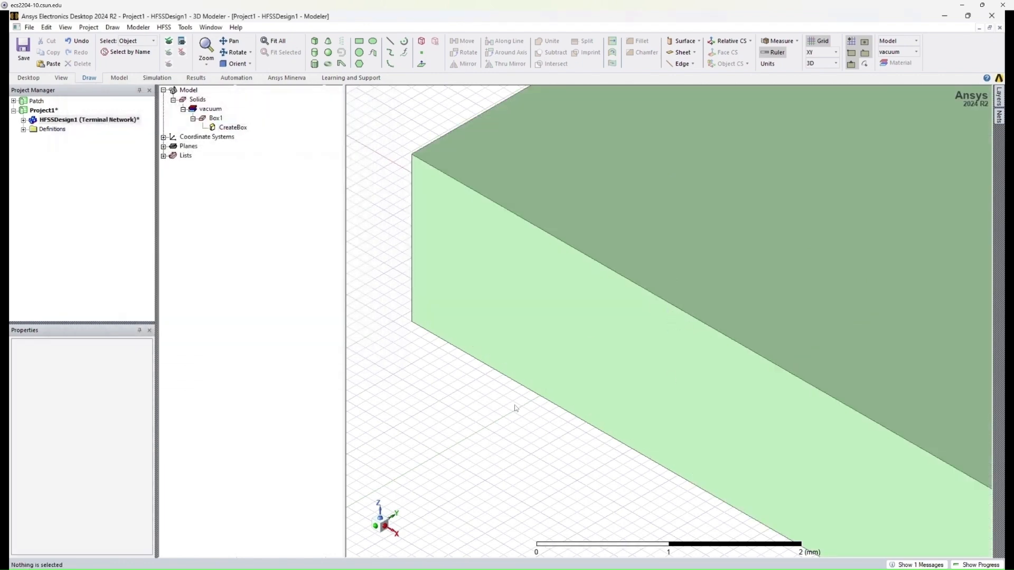
# Set the X coordinate of the box's position to -width_sub/2 in the CreateBox properties.
pyautogui.scroll(-3, 515, 409)
pyautogui.hotkey('ctrl', 'd')
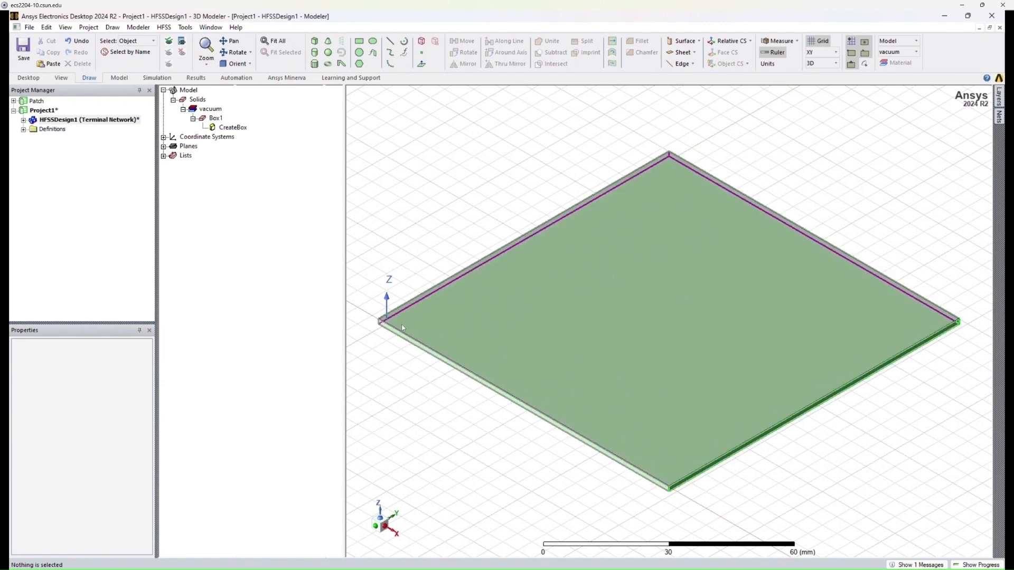
pyautogui.doubleClick(232, 128)
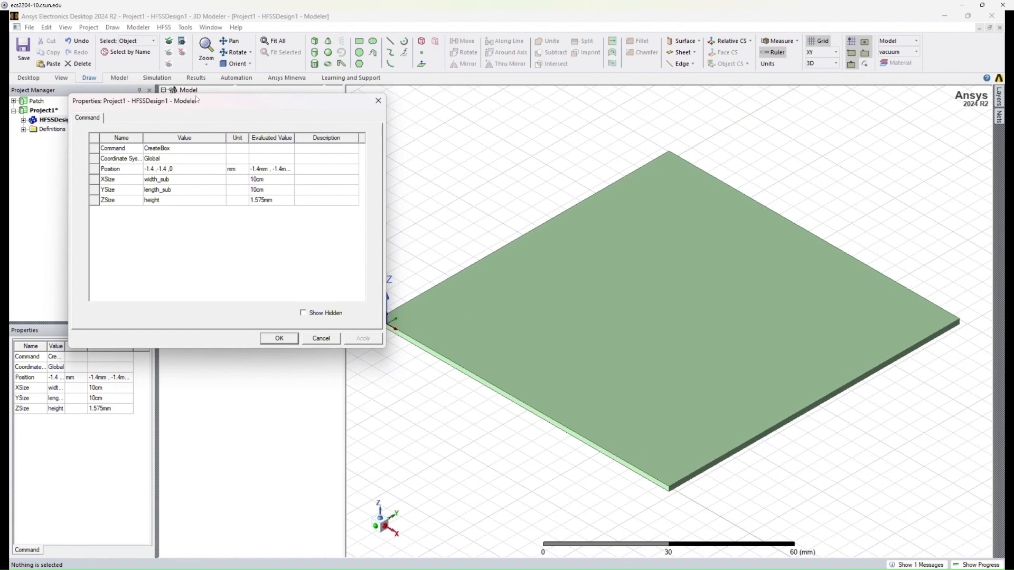
pyautogui.moveTo(209, 103); pyautogui.dragTo(181, 88)
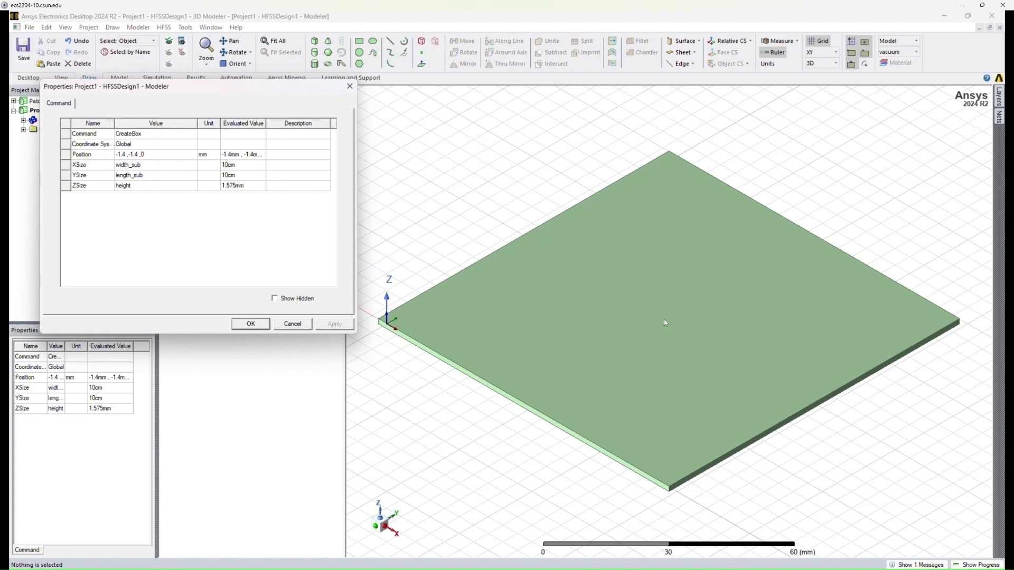
pyautogui.click(122, 155)
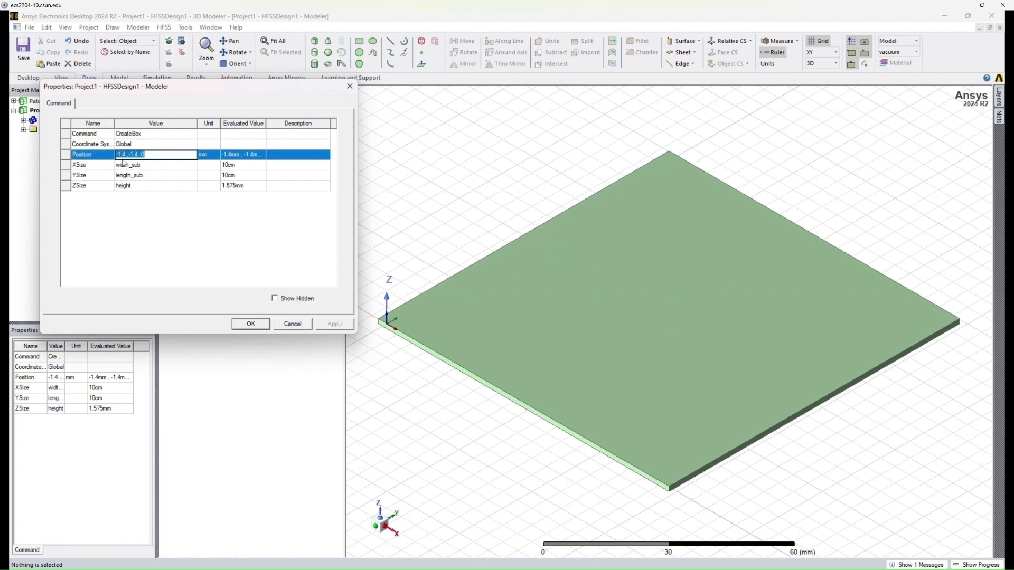
pyautogui.doubleClick(125, 155)
pyautogui.press('BackSpace')
pyautogui.press('BackSpace')
pyautogui.press('BackSpace')
pyautogui.press('BackSpace')
pyautogui.write('-wid')
pyautogui.click(149, 186)
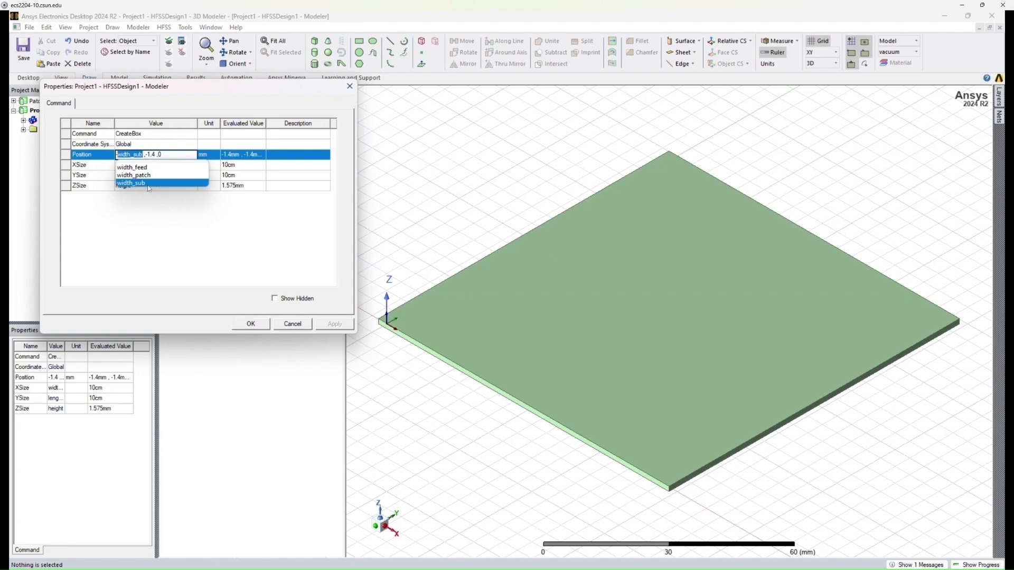
pyautogui.click(142, 155)
pyautogui.write('/2')
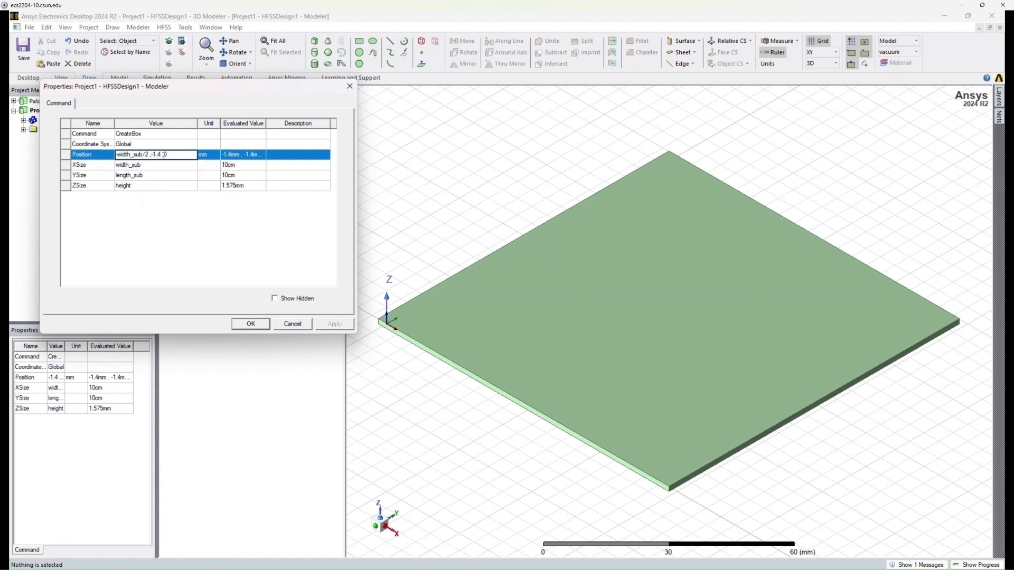
# Set the Y coordinate of the box's position to -length_sub/2 and apply it so the substrate is centred on the origin.
pyautogui.press('BackSpace')
pyautogui.press('BackSpace')
pyautogui.press('BackSpace')
pyautogui.write('leng')
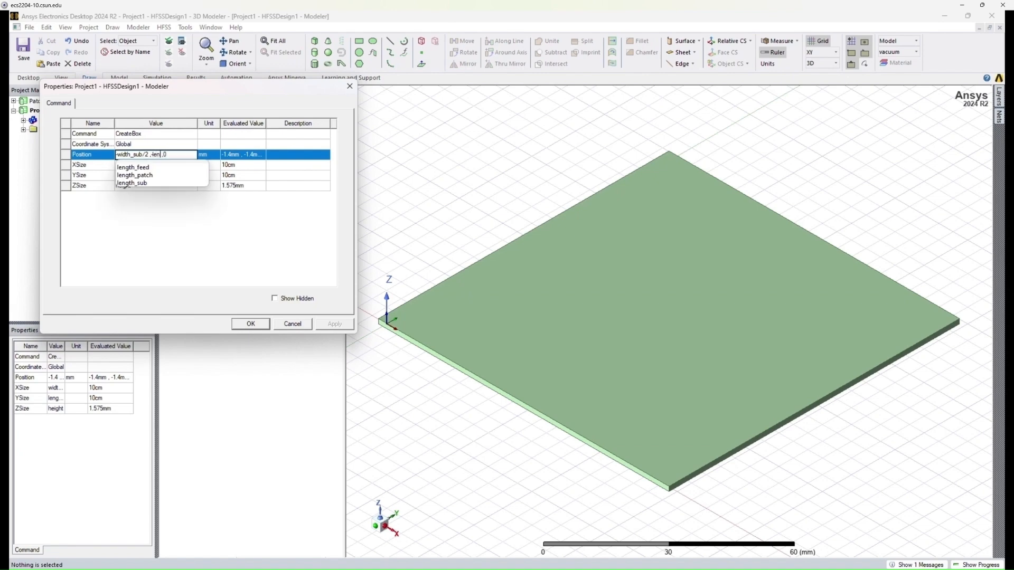
pyautogui.click(157, 183)
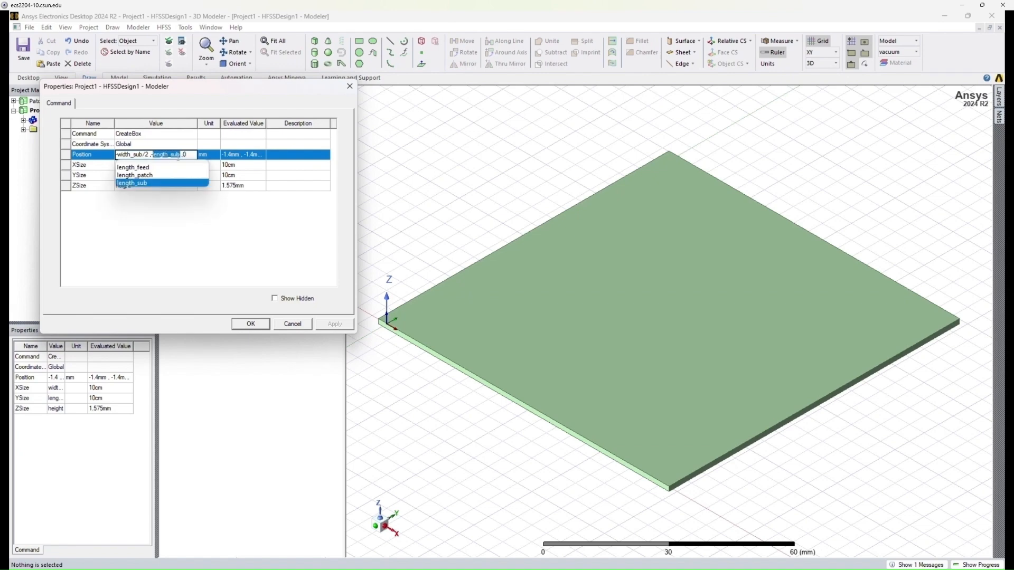
pyautogui.write('/2')
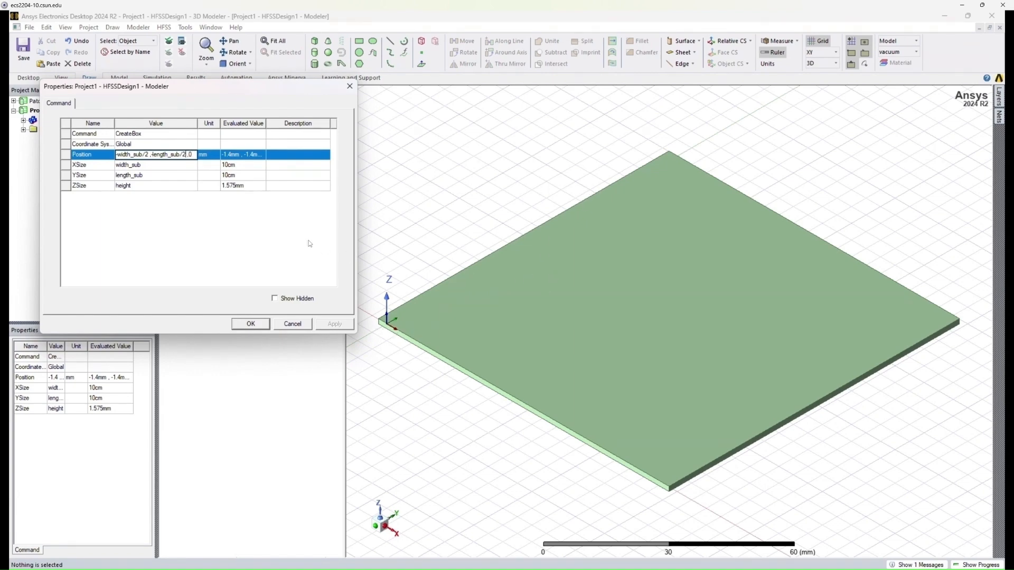
pyautogui.click(270, 226)
pyautogui.click(334, 324)
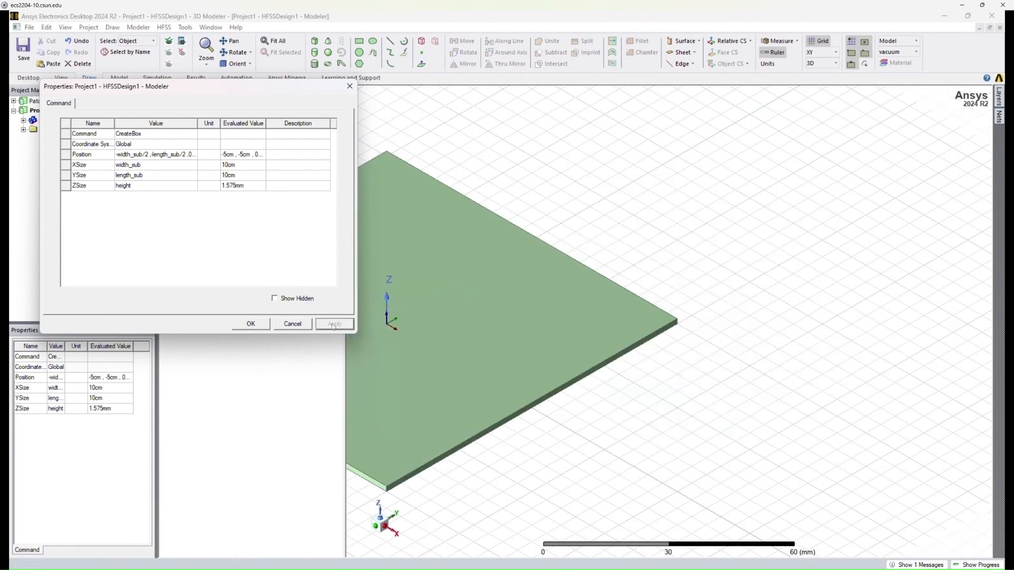
pyautogui.click(264, 325)
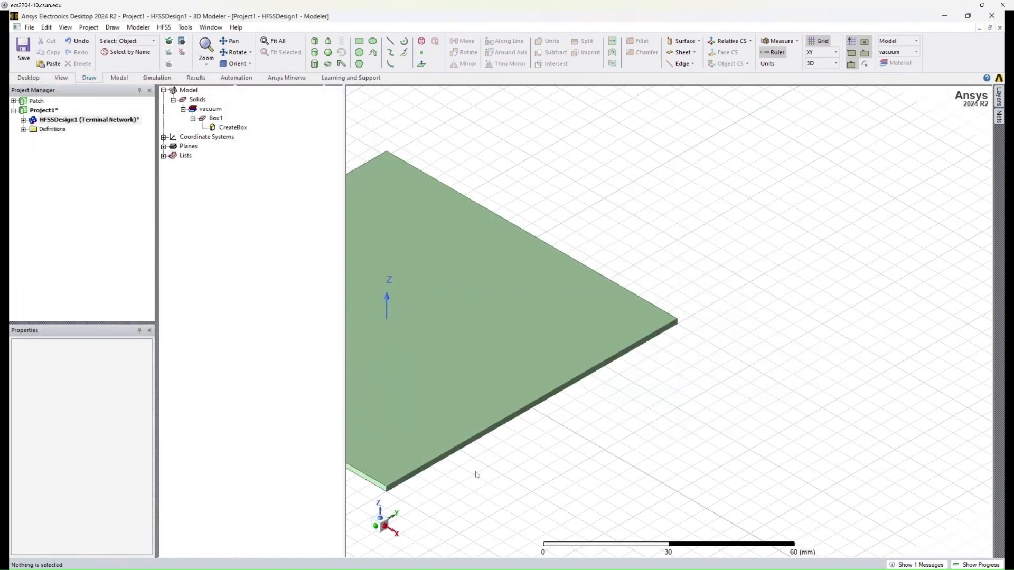
pyautogui.hotkey('ctrl', 'd')
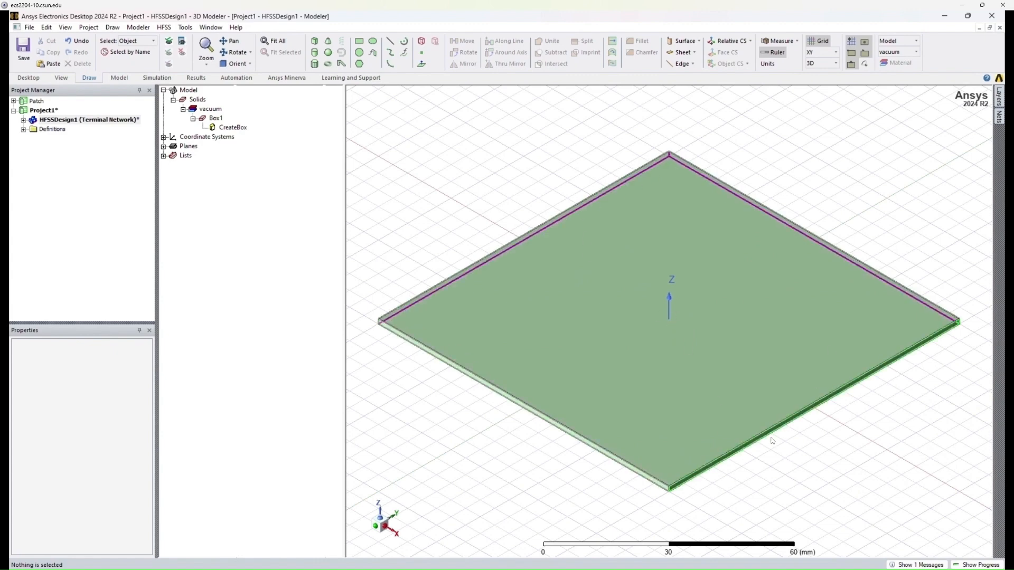
pyautogui.click(182, 319)
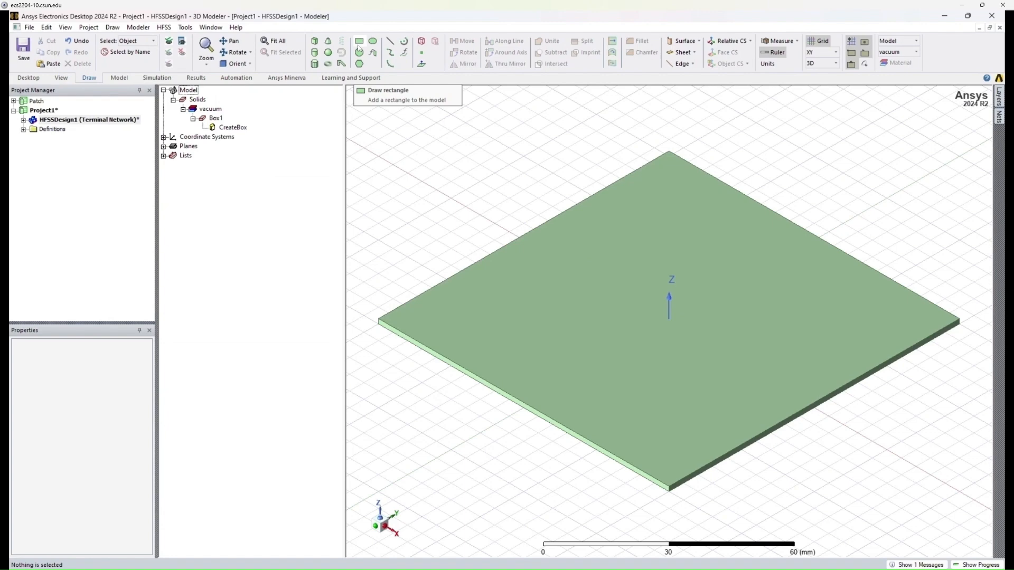
# Draw a 100 × 100 mm rectangle covering the substrate's bottom face, from corner -50, -50, 0 to corner 50, 50, 0.
pyautogui.click(360, 48)
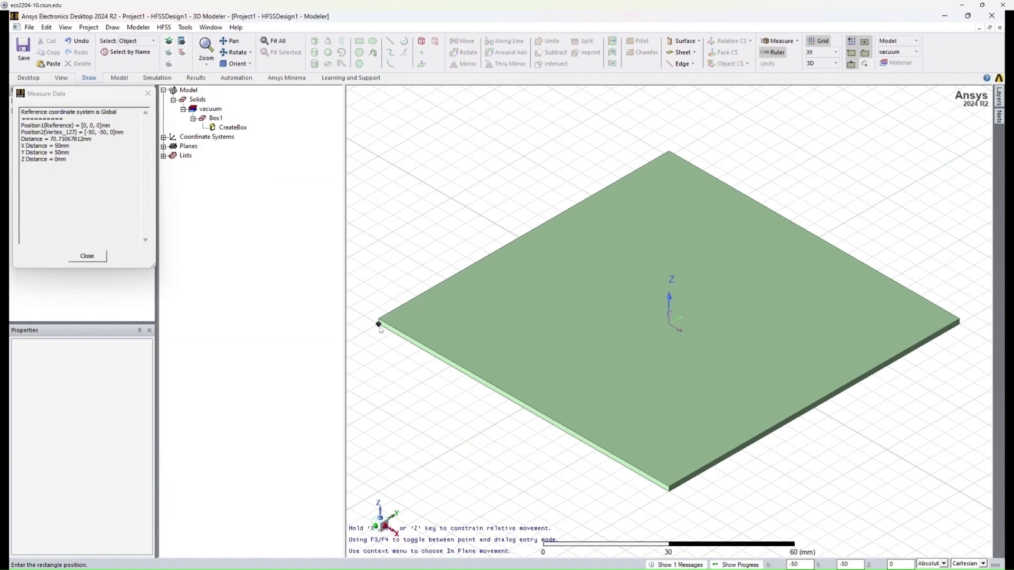
pyautogui.scroll(2, 380, 328)
pyautogui.scroll(3, 380, 328)
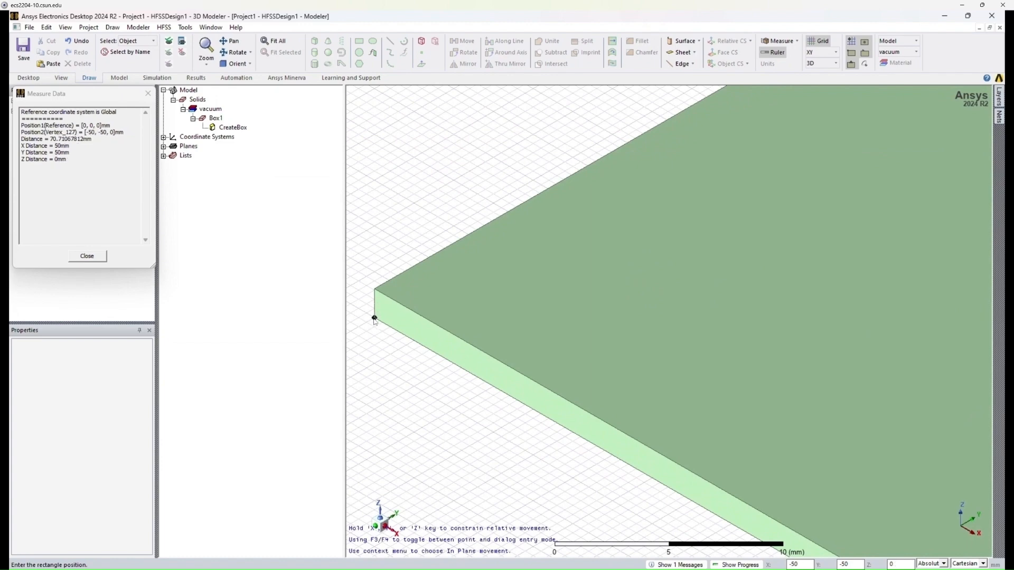
pyautogui.click(374, 320)
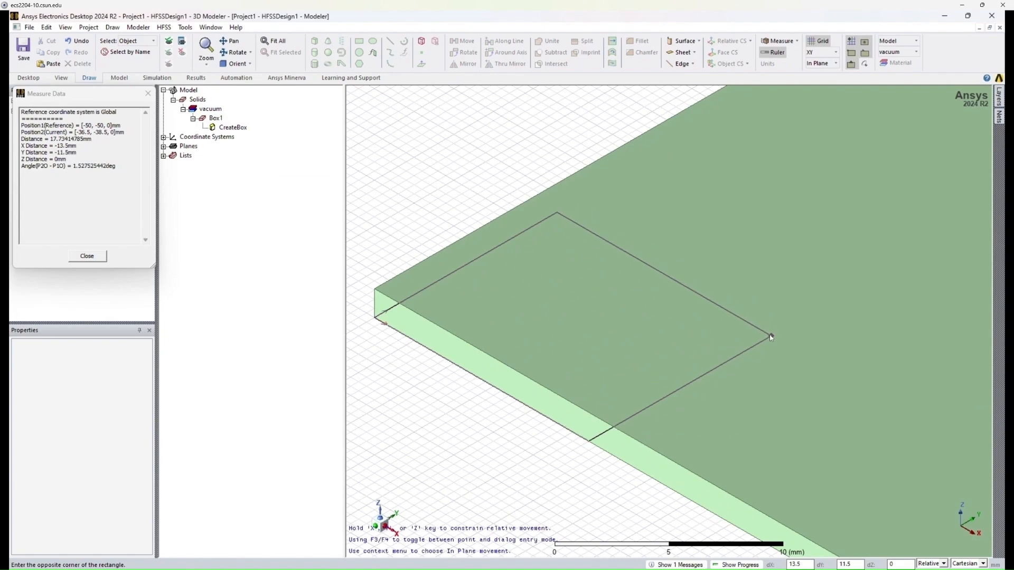
pyautogui.scroll(-2, 825, 299)
pyautogui.scroll(-4, 826, 302)
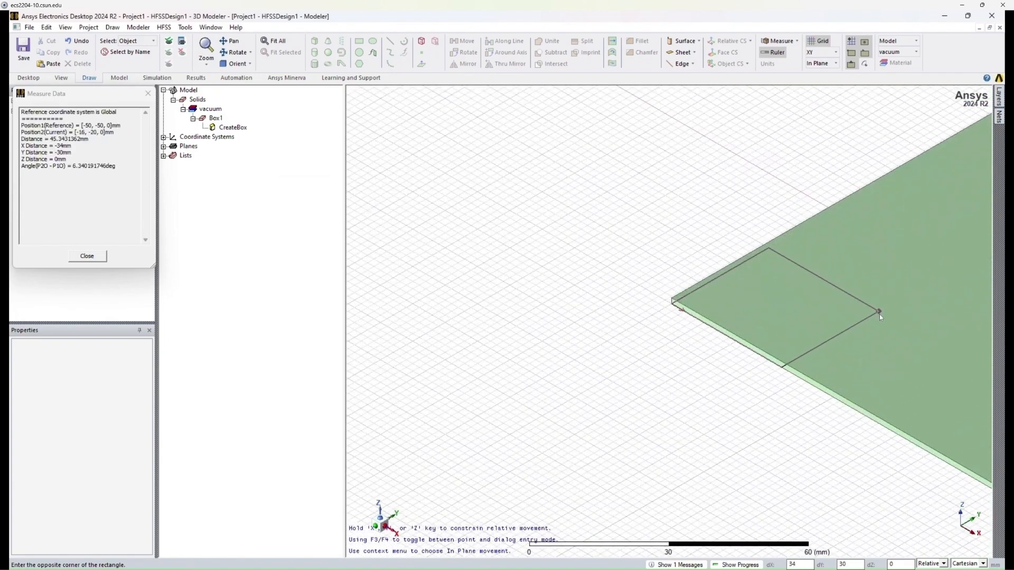
pyautogui.keyDown('shift'); pyautogui.moveTo(903, 343); pyautogui.dragTo(419, 343); pyautogui.keyUp('shift')
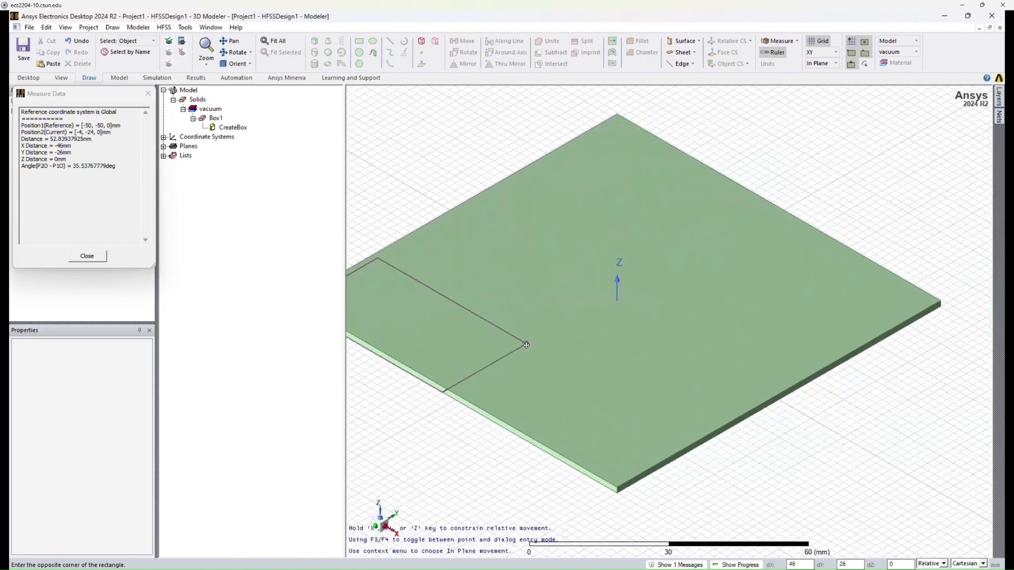
pyautogui.scroll(3, 940, 306)
pyautogui.scroll(3, 940, 307)
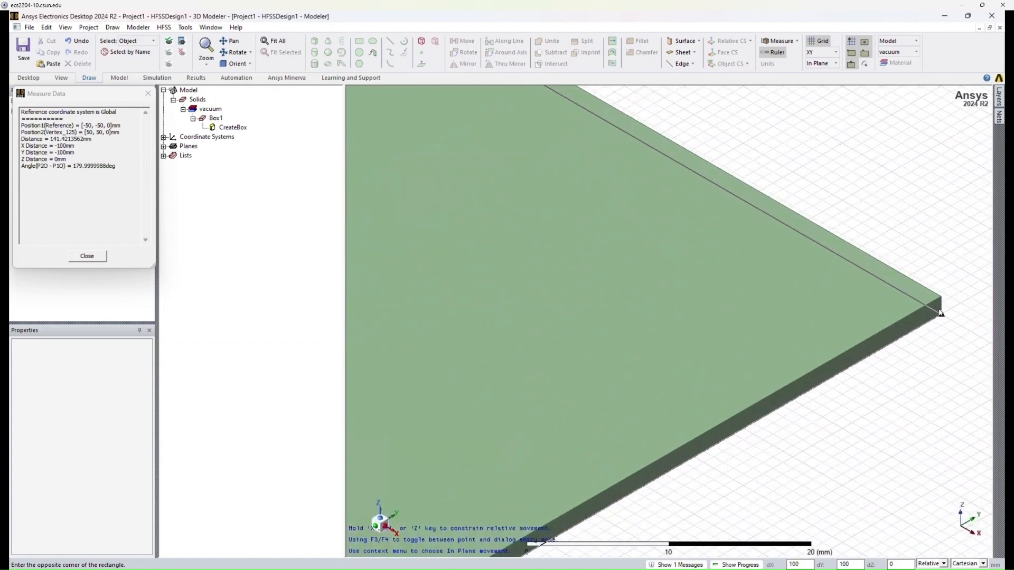
pyautogui.click(942, 316)
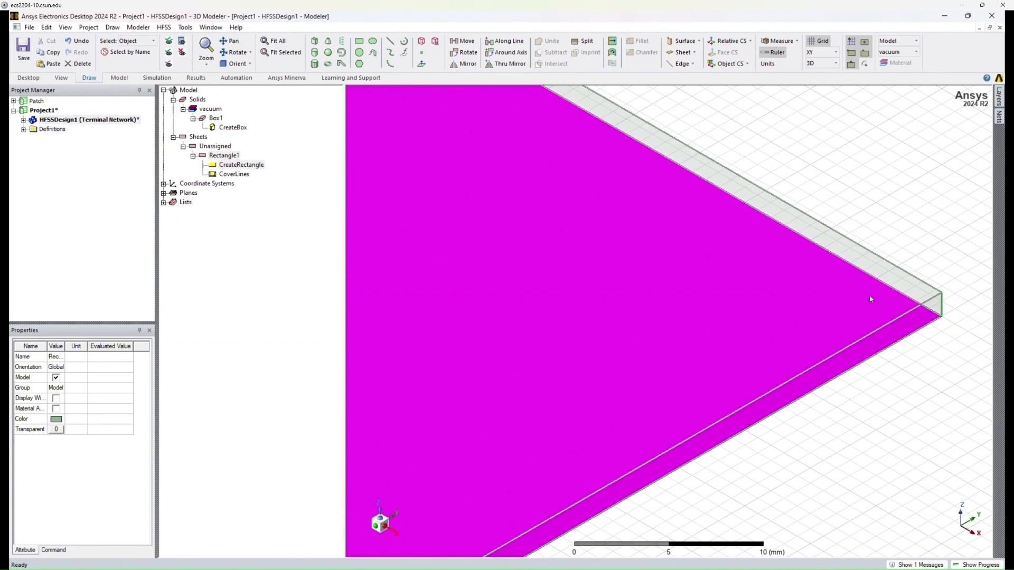
pyautogui.click(835, 417)
pyautogui.hotkey('ctrl', 'd')
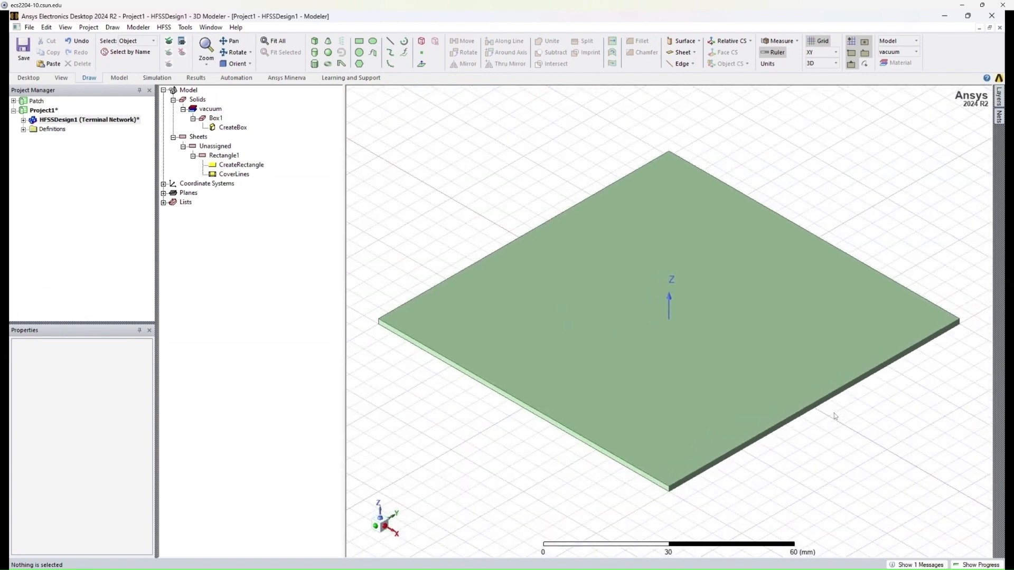
pyautogui.doubleClick(241, 164)
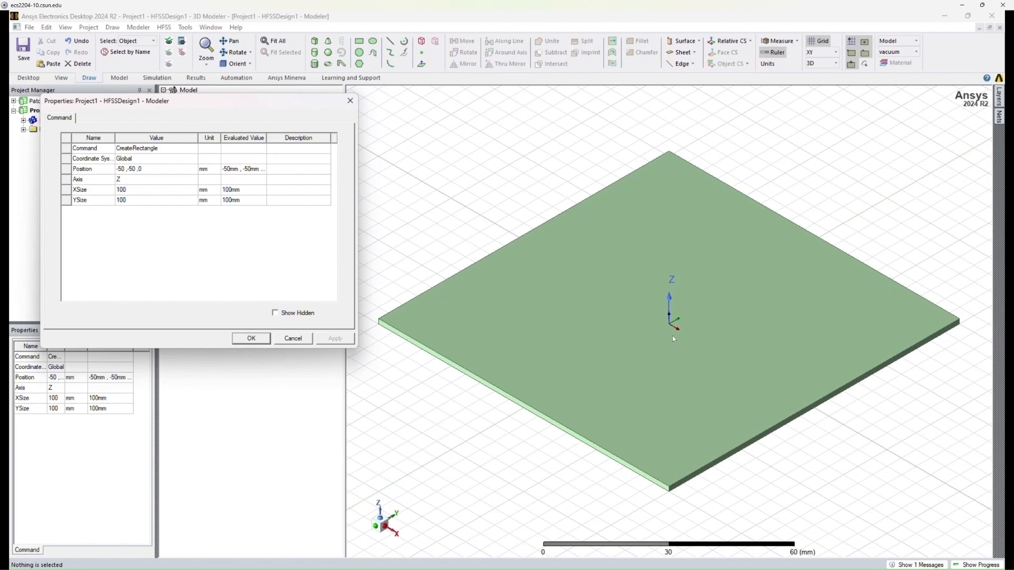
pyautogui.click(250, 338)
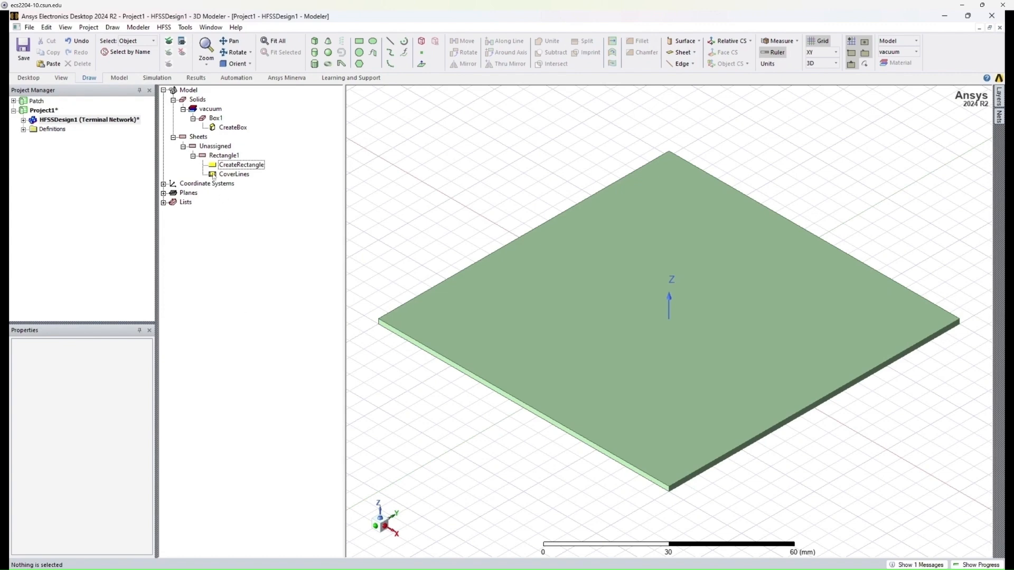
# Open the attribute properties of the substrate box, Box1.
pyautogui.click(215, 118)
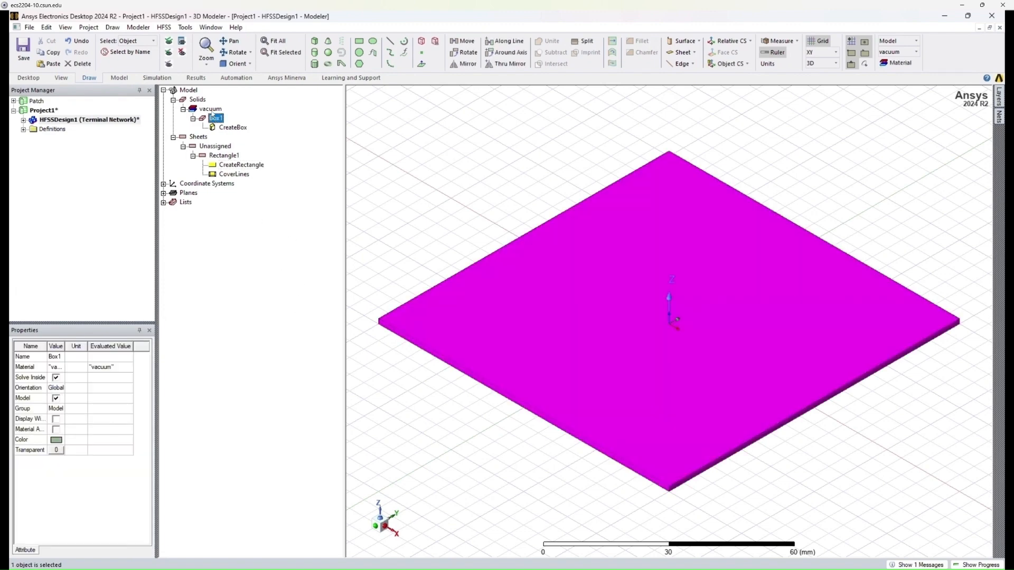
pyautogui.click(215, 118)
pyautogui.doubleClick(215, 119)
pyautogui.moveTo(207, 103); pyautogui.dragTo(233, 128)
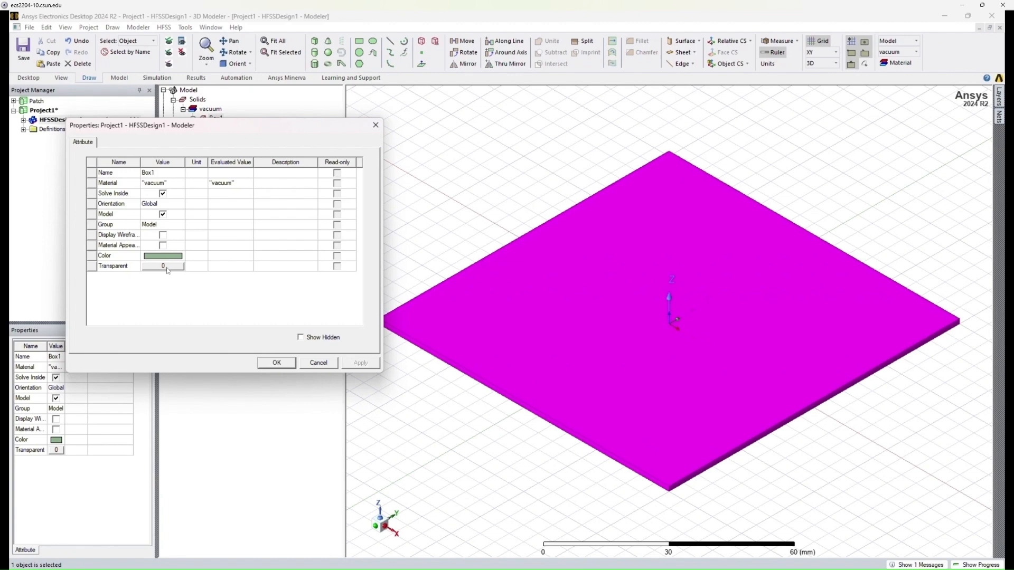
# Search the material library by name for 5880 and leave it without picking a material.
pyautogui.click(179, 183)
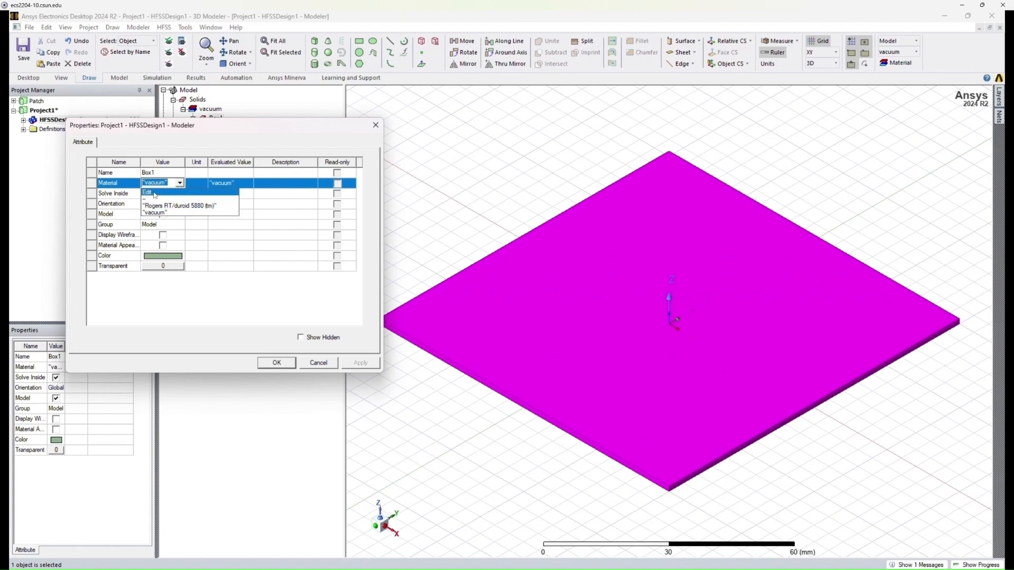
pyautogui.click(165, 193)
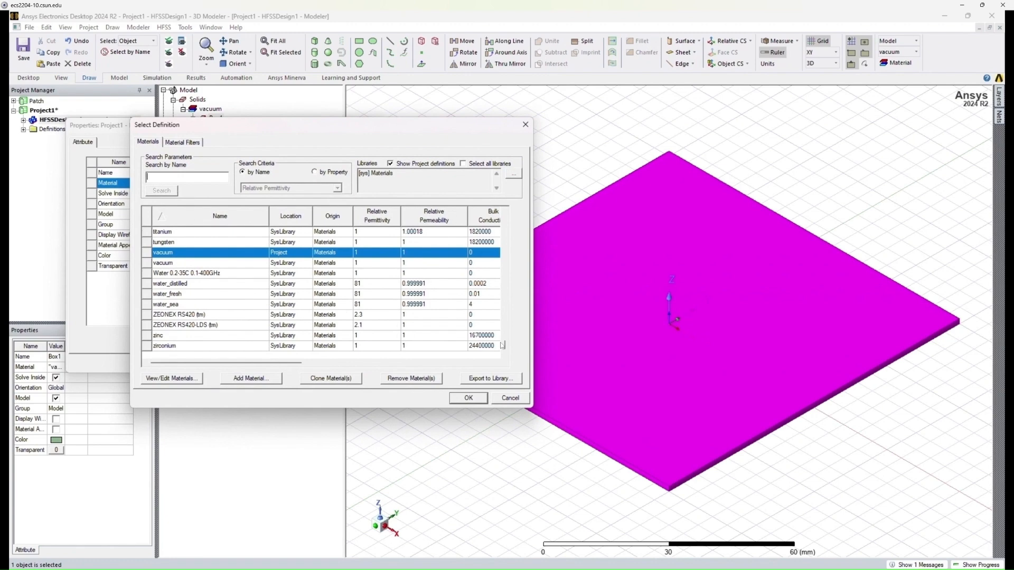
pyautogui.moveTo(505, 346); pyautogui.dragTo(513, 217)
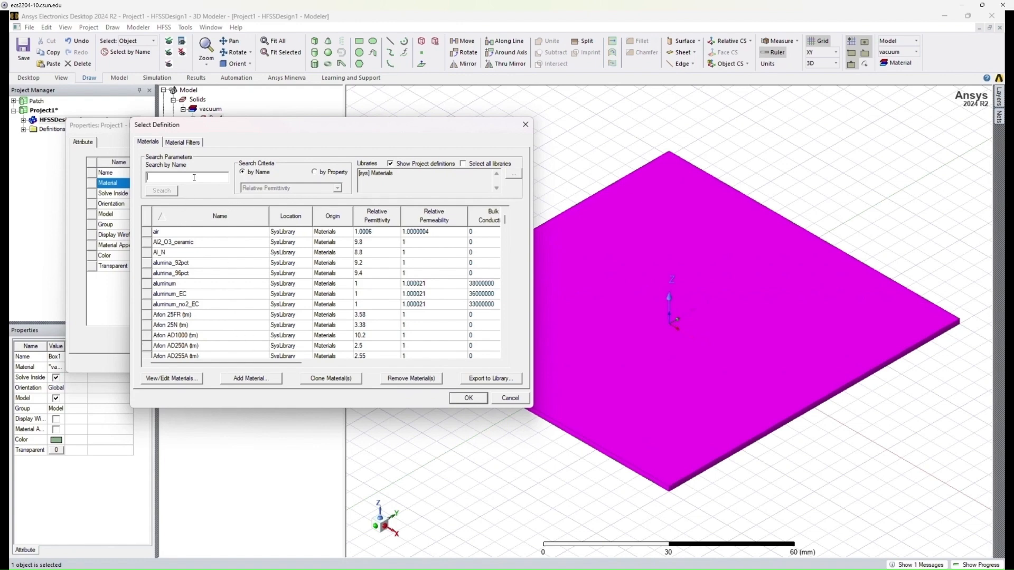
pyautogui.write('5')
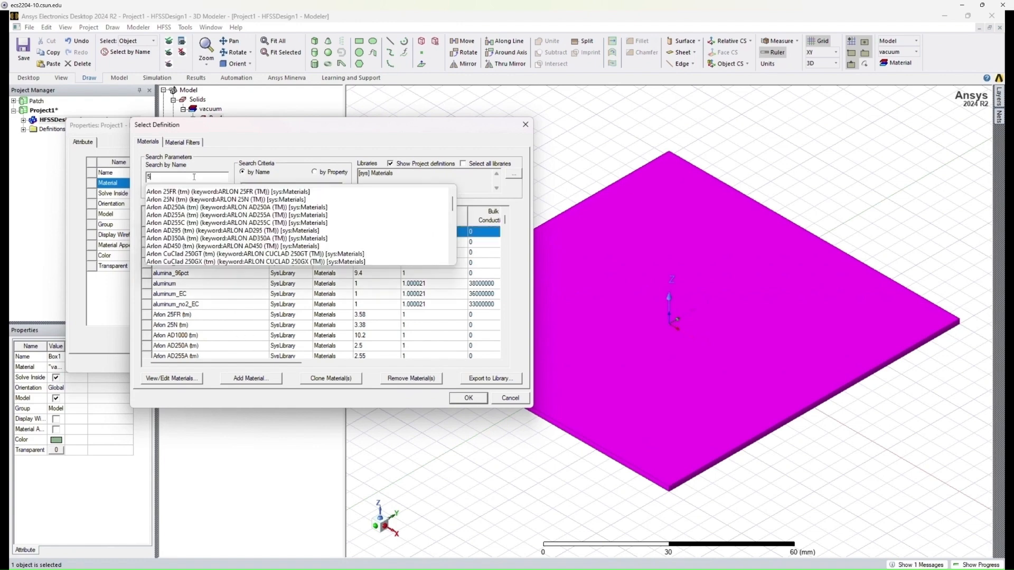
pyautogui.write('880')
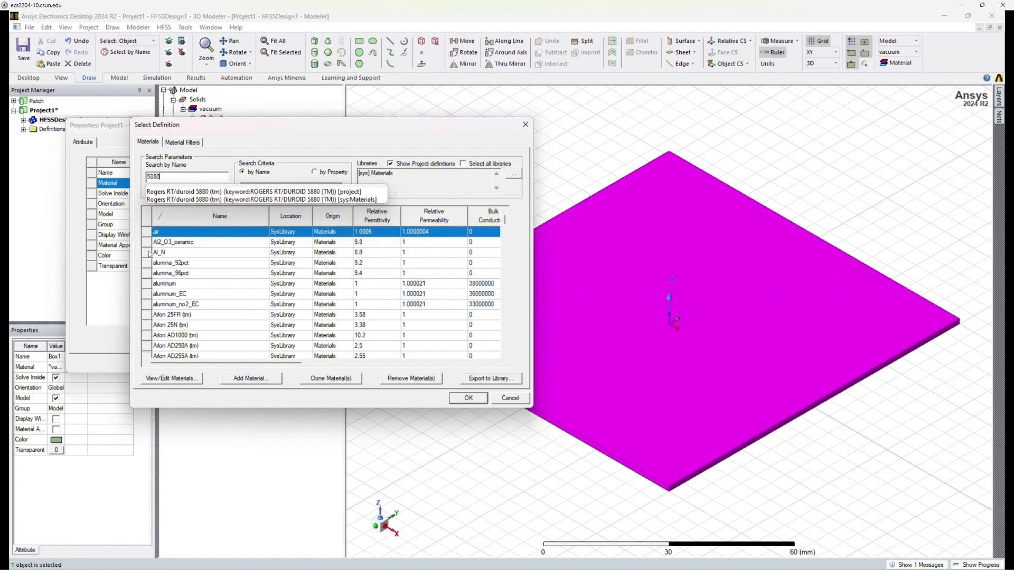
pyautogui.click(510, 399)
# Assign the project material Rogers RT/duroid 5880 (tm) to the substrate box and confirm its properties.
pyautogui.click(176, 184)
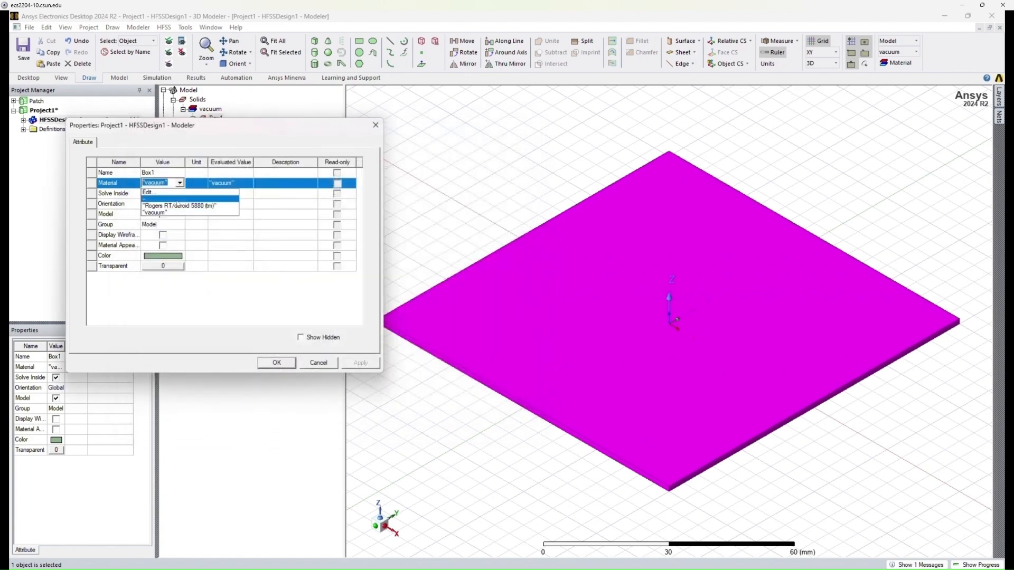
pyautogui.click(177, 206)
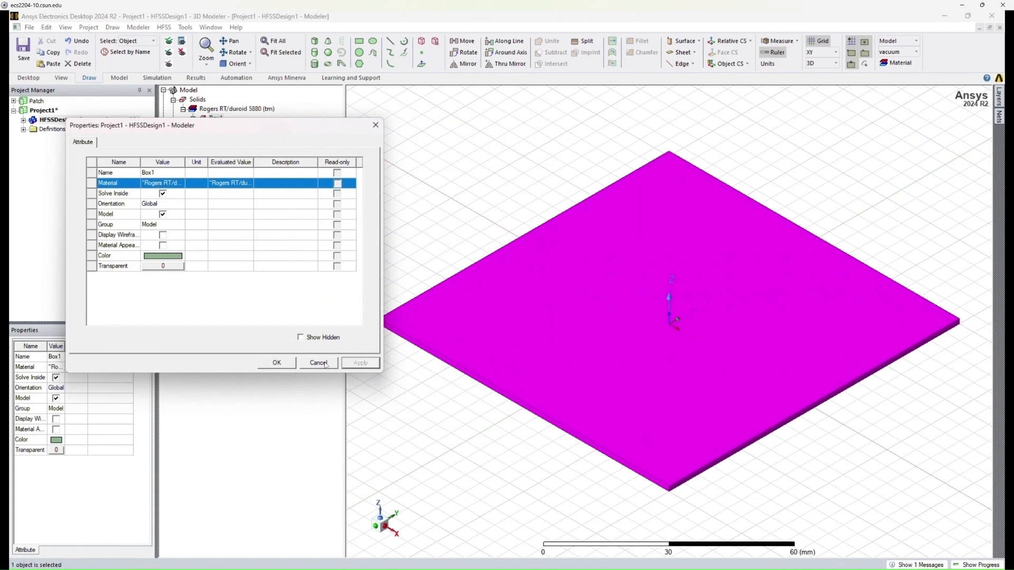
pyautogui.click(273, 363)
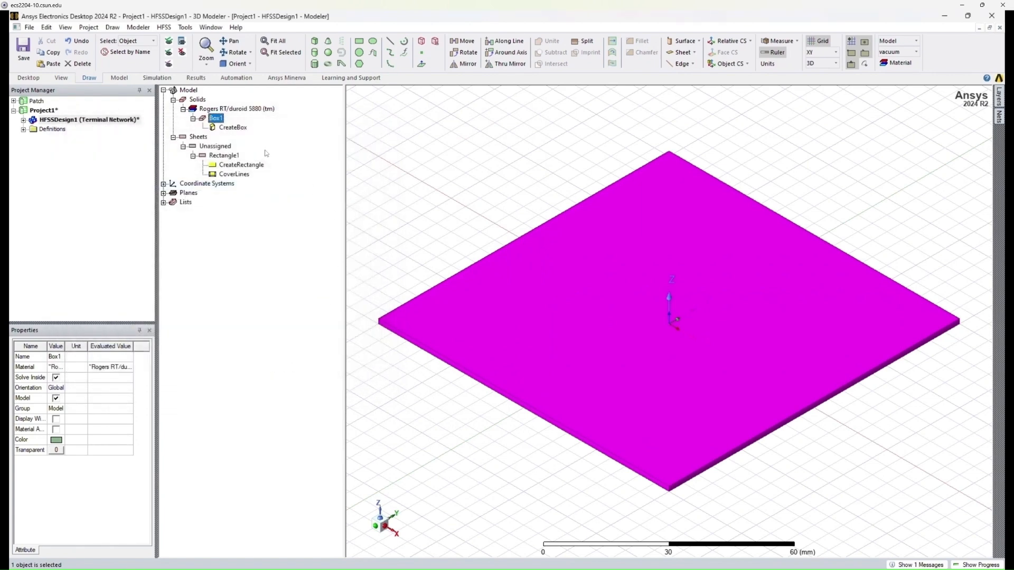
pyautogui.click(228, 109)
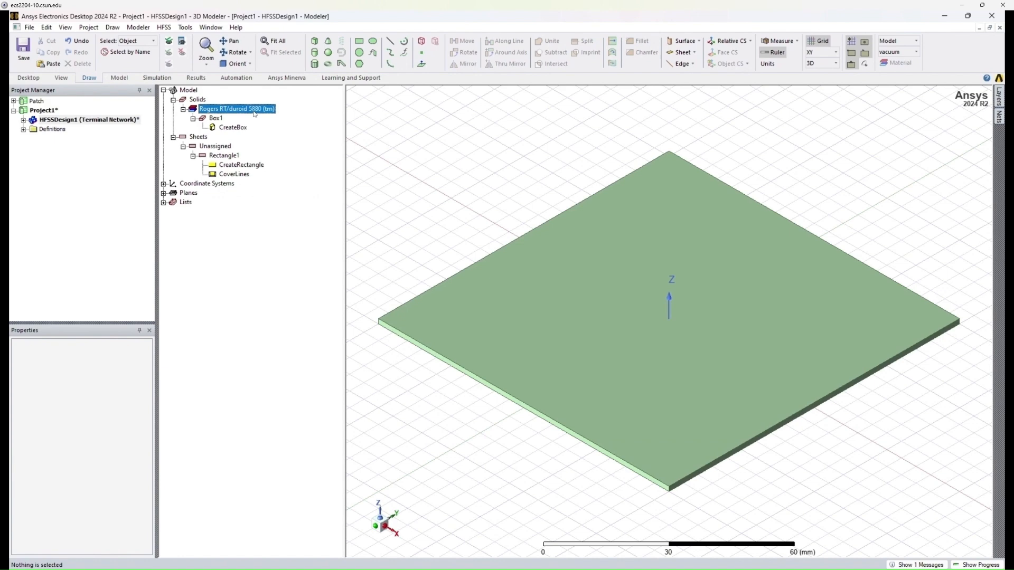
pyautogui.click(434, 230)
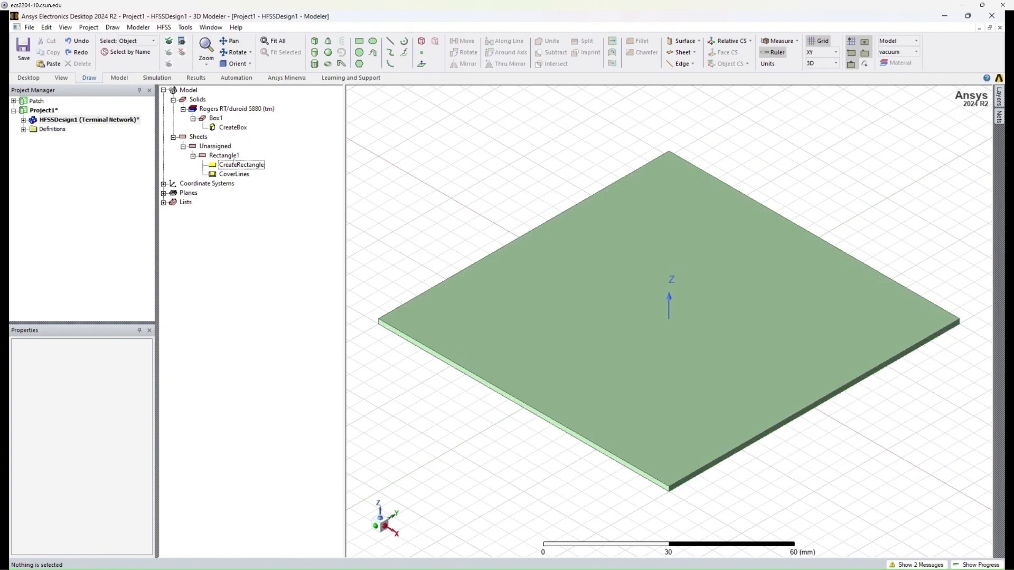
# Thicken the ground rectangle under the substrate into a solid with a thickness of 0.0175 mm.
pyautogui.doubleClick(235, 166)
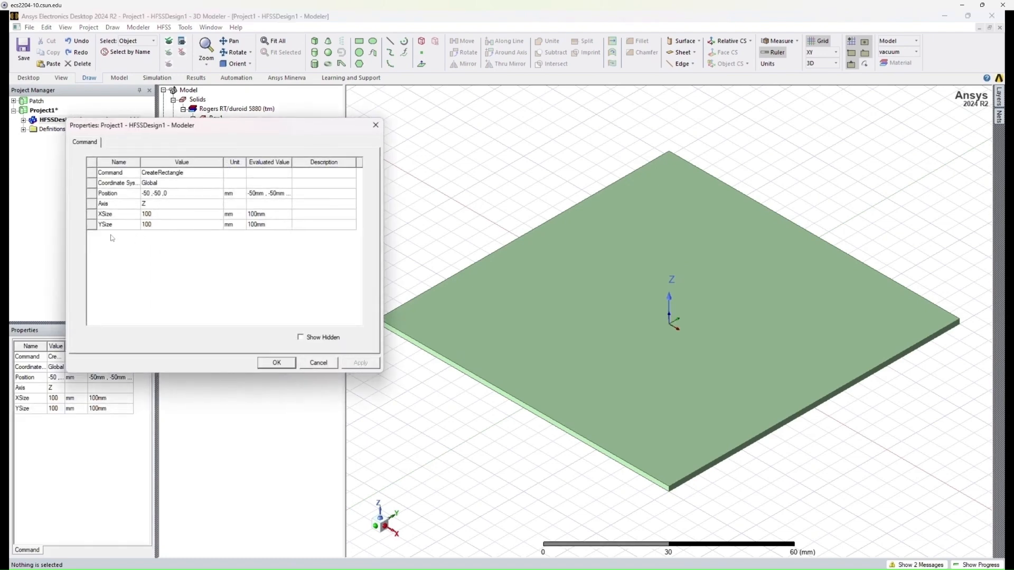
pyautogui.click(279, 365)
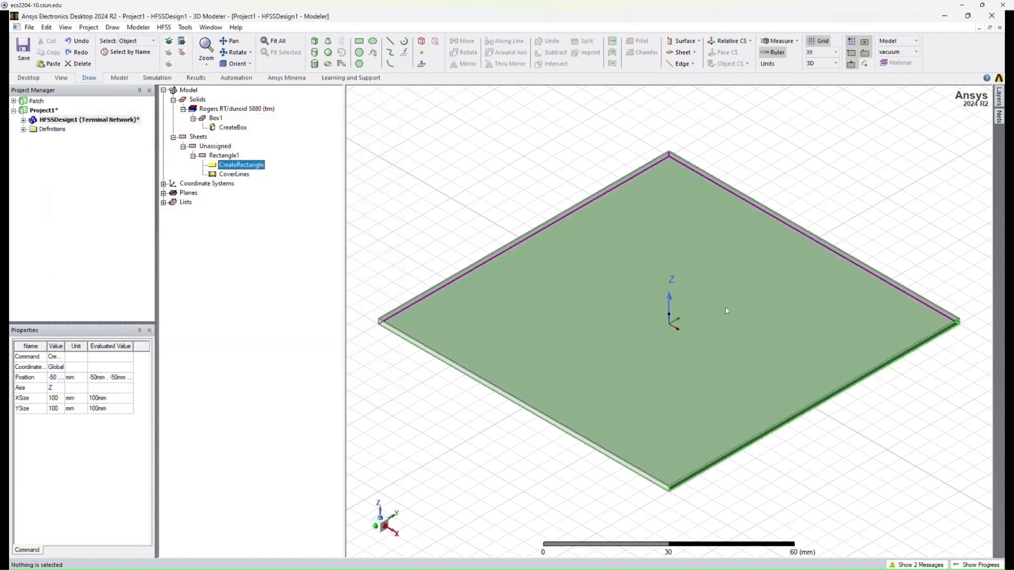
pyautogui.click(211, 155)
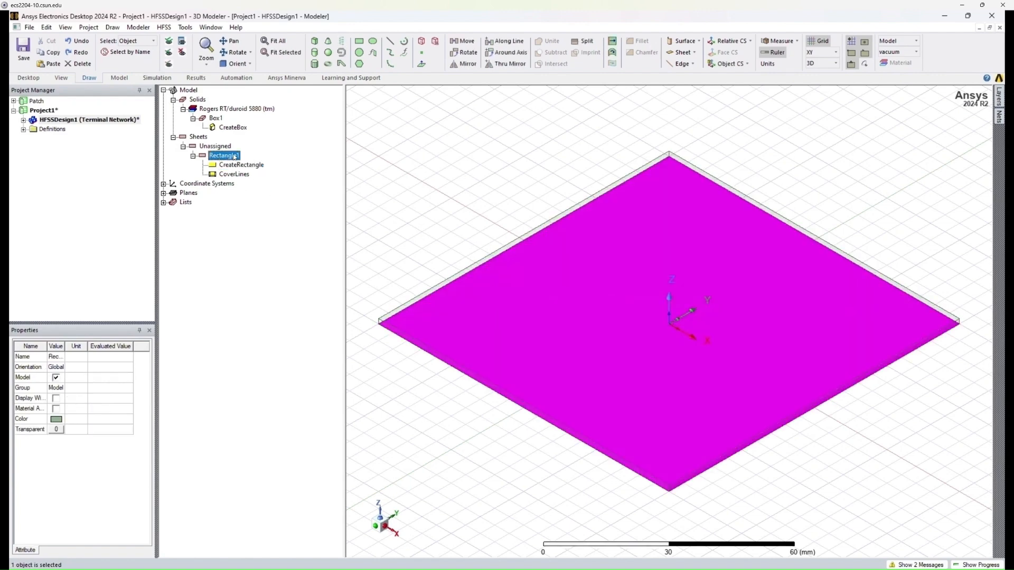
pyautogui.click(682, 53)
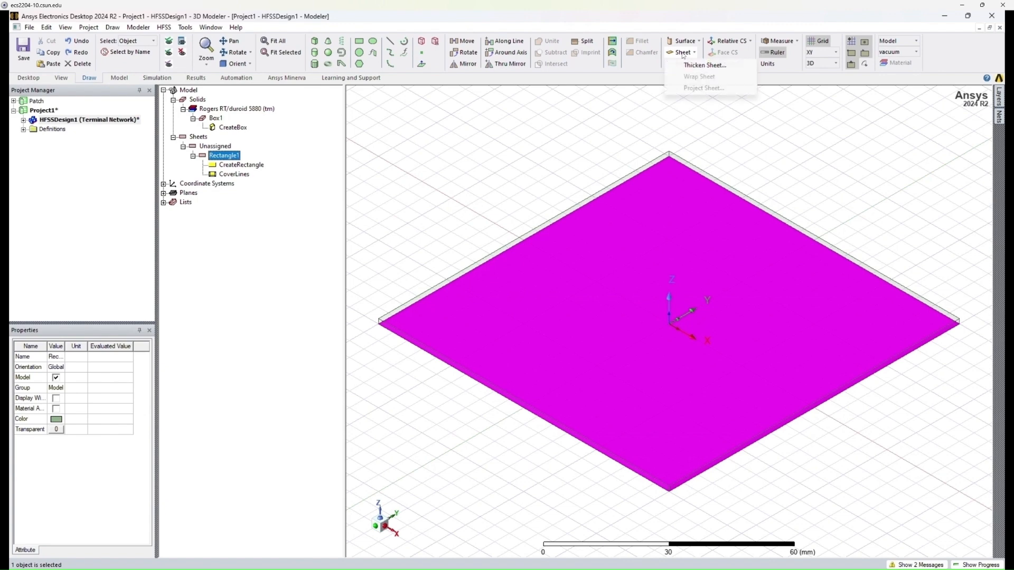
pyautogui.click(695, 70)
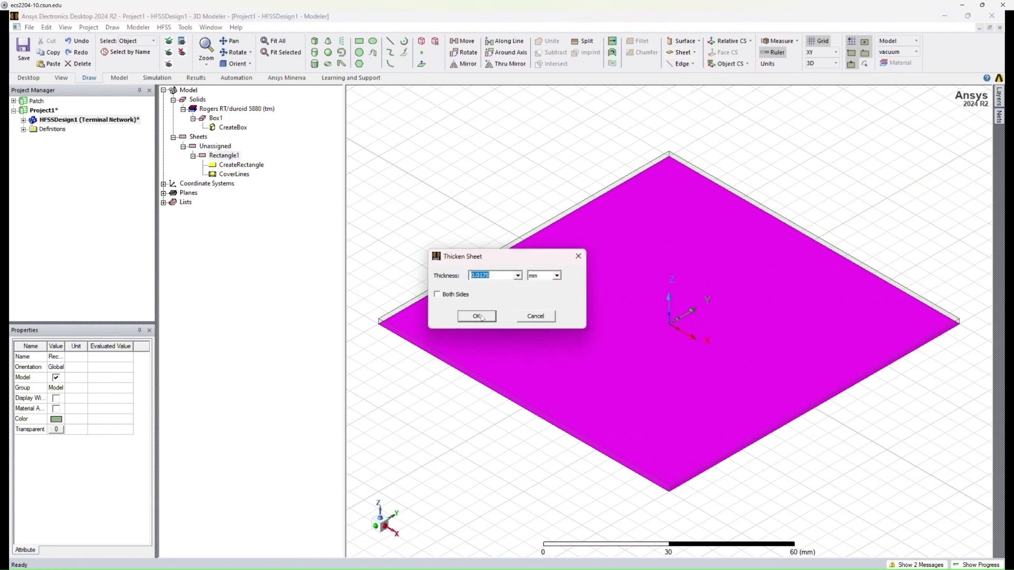
pyautogui.click(496, 278)
pyautogui.moveTo(496, 276); pyautogui.dragTo(469, 276)
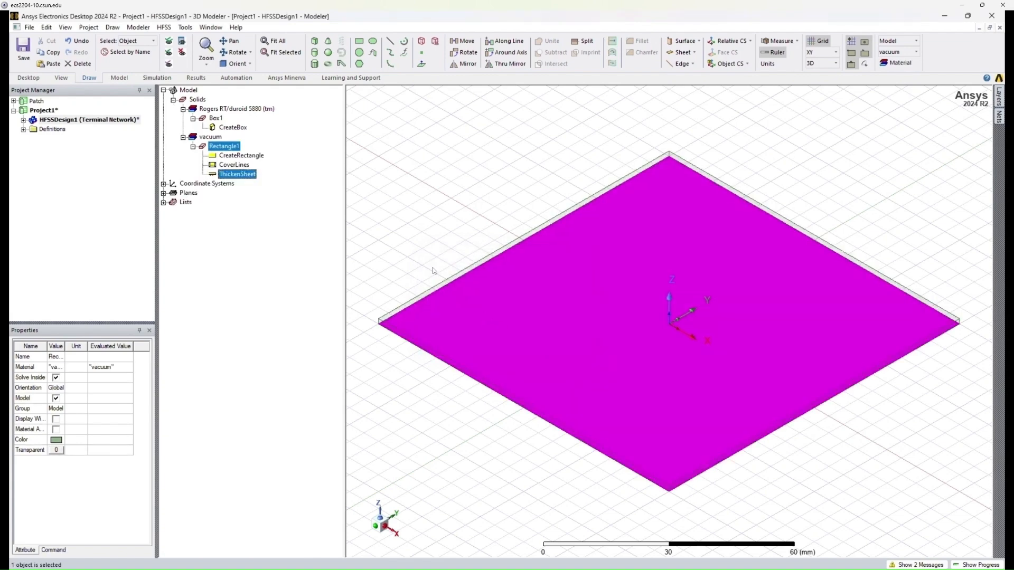
# Open the attribute properties of the thickened ground rectangle, Rectangle1.
pyautogui.click(395, 269)
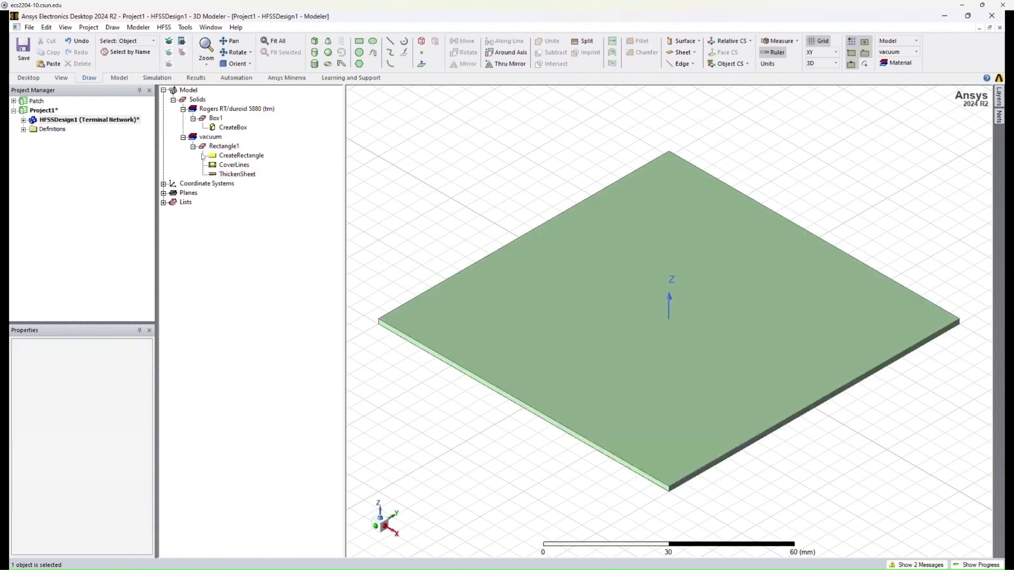
pyautogui.click(237, 174)
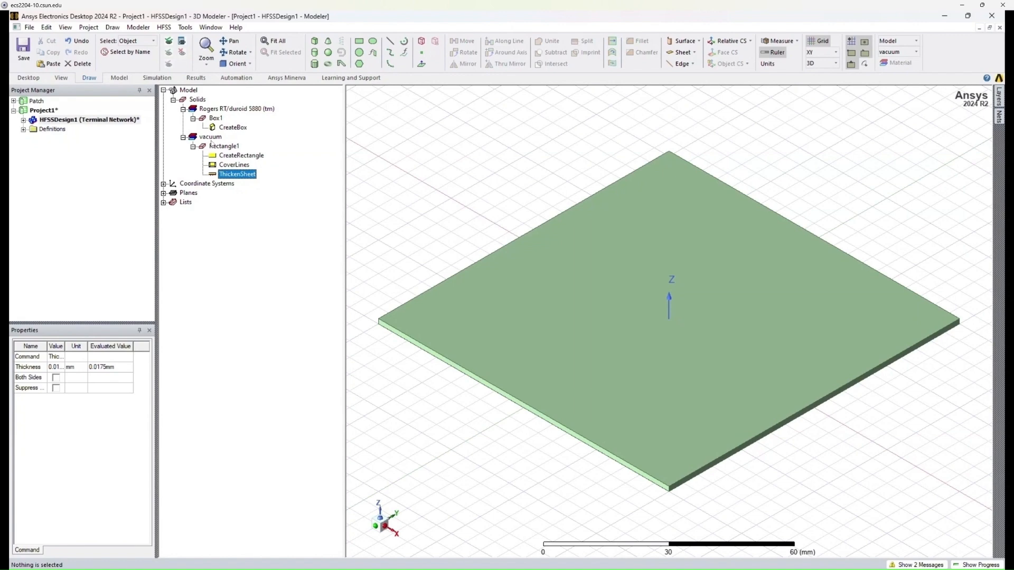
pyautogui.click(211, 145)
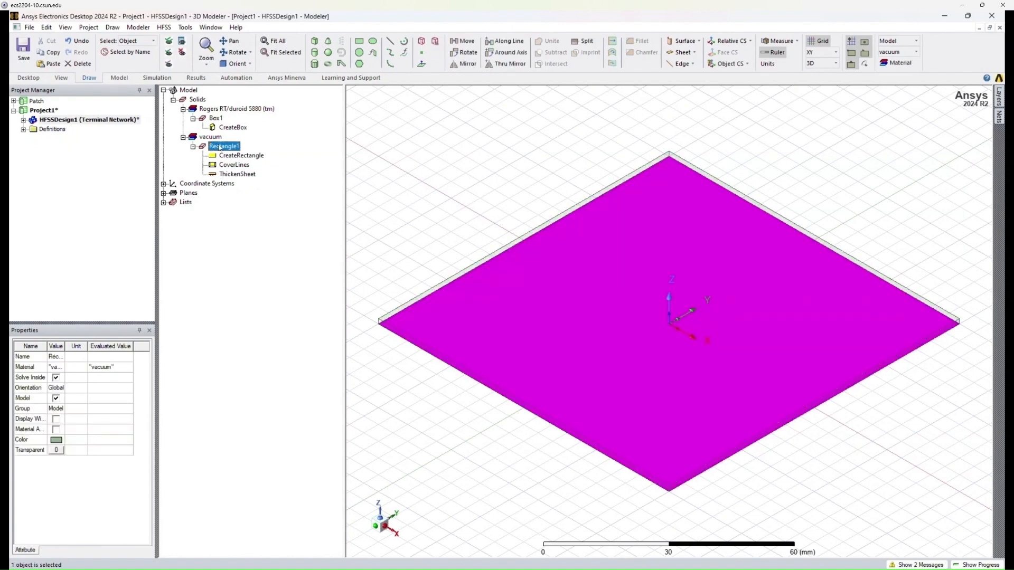
pyautogui.doubleClick(220, 147)
# Search the material library by name for copper and leave it without picking a material.
pyautogui.click(178, 184)
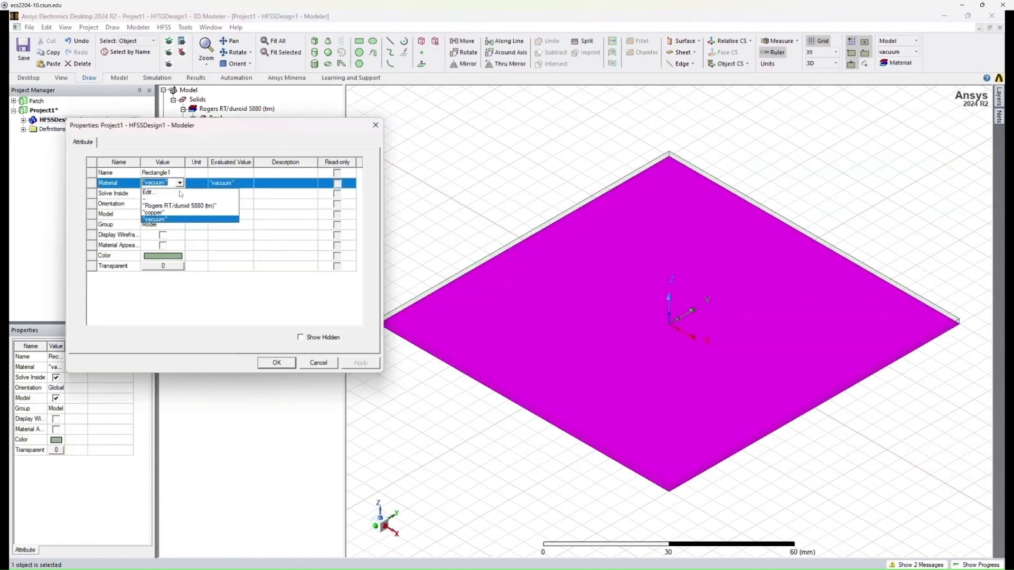
pyautogui.click(180, 193)
pyautogui.write('c')
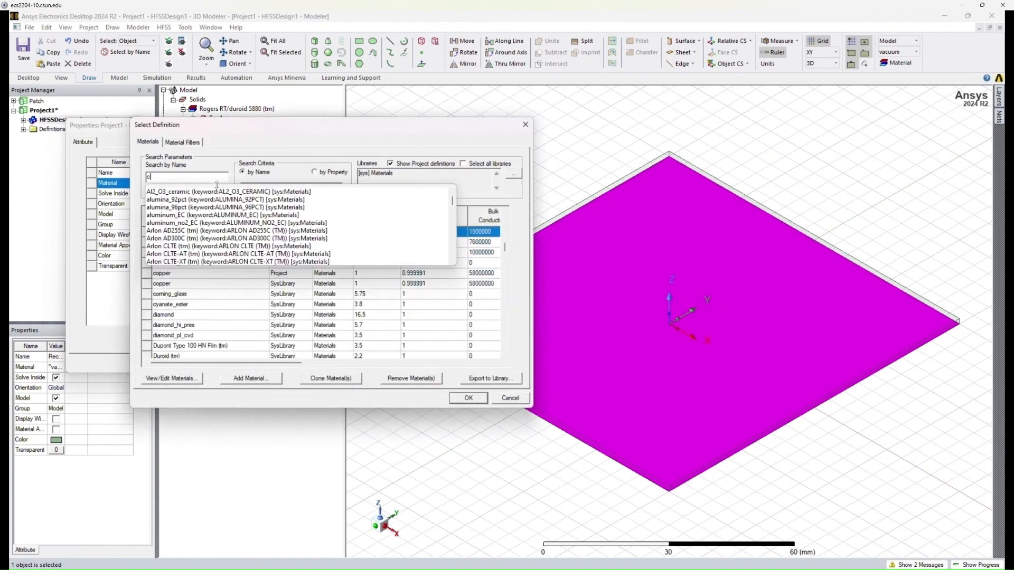
pyautogui.write('opper')
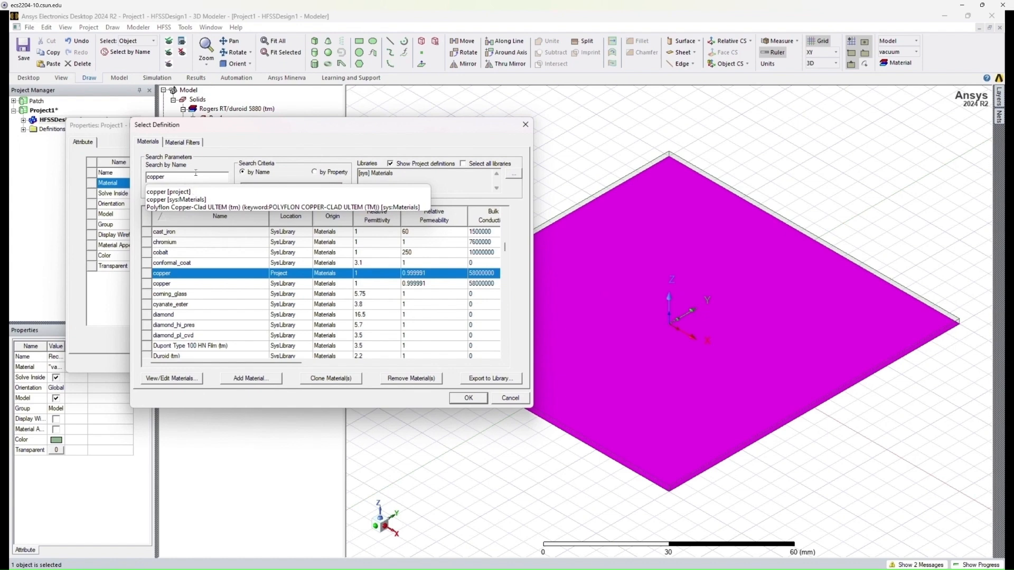
pyautogui.click(509, 402)
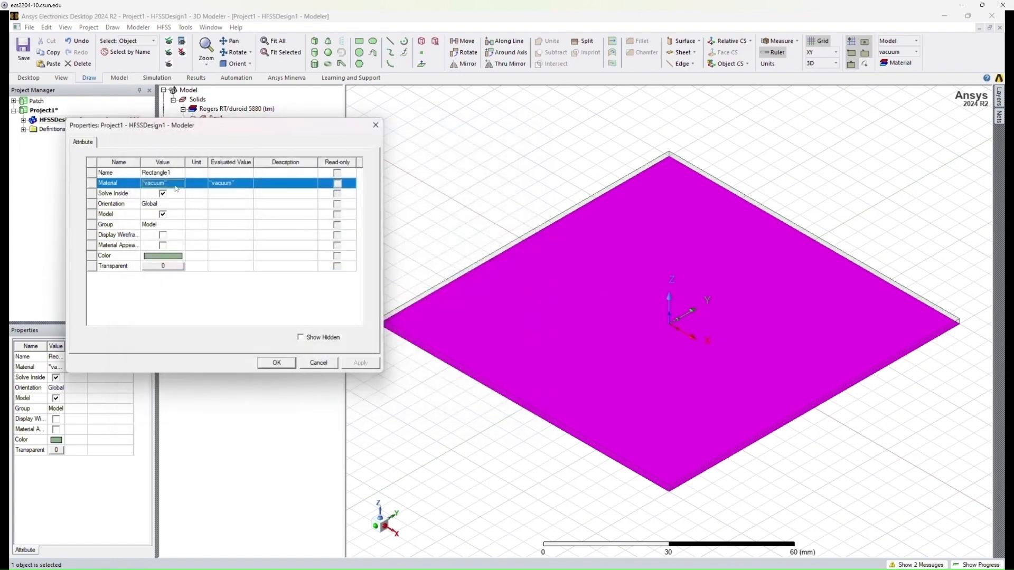
# Assign the project material copper to the ground rectangle and confirm its properties.
pyautogui.click(177, 184)
pyautogui.click(169, 213)
pyautogui.click(275, 362)
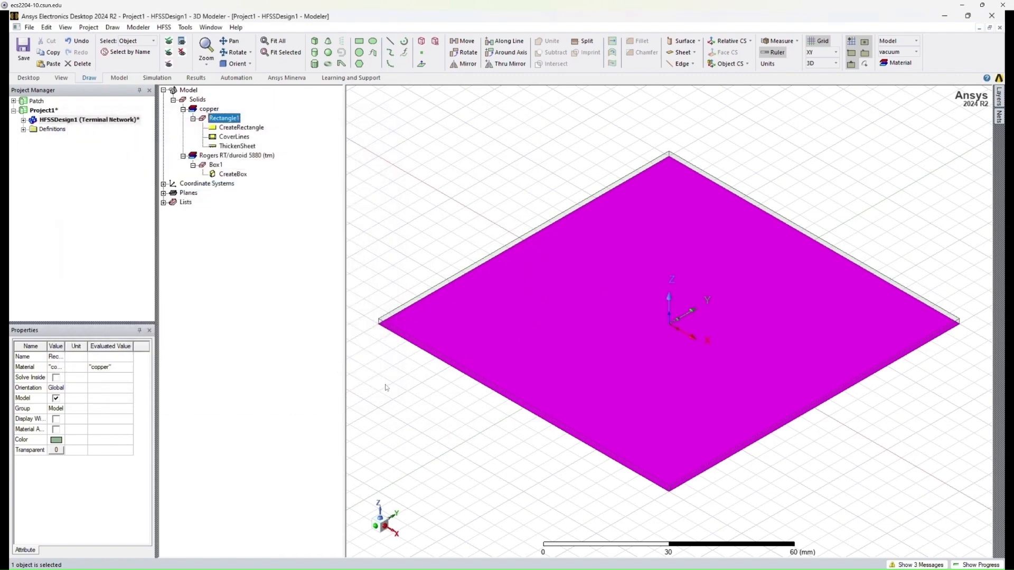
pyautogui.click(409, 382)
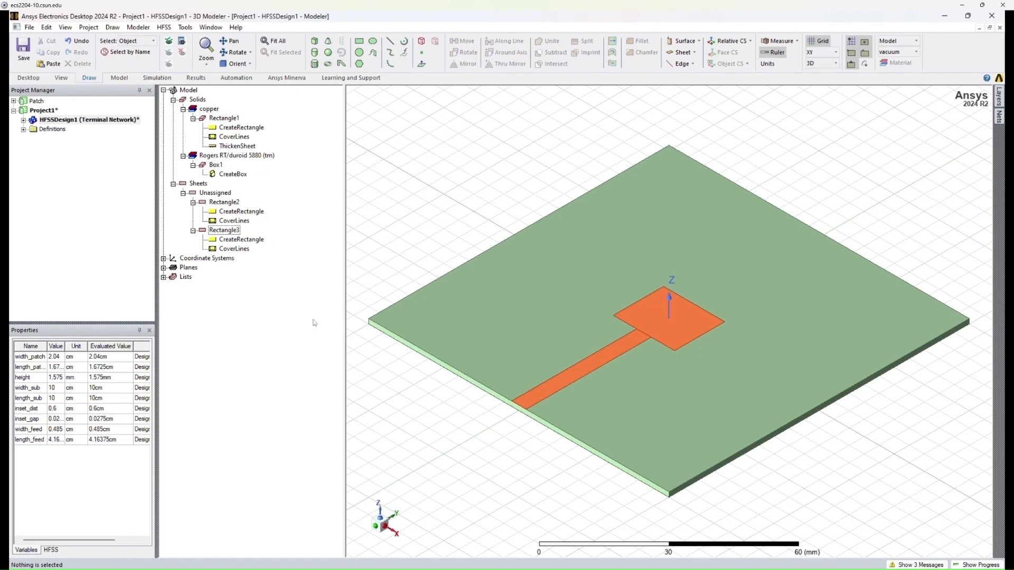
# In the top view, draw an inset rectangle about 0.58 by 4.36 mm on the patch, starting where the feed line's left edge meets it.
pyautogui.click(250, 64)
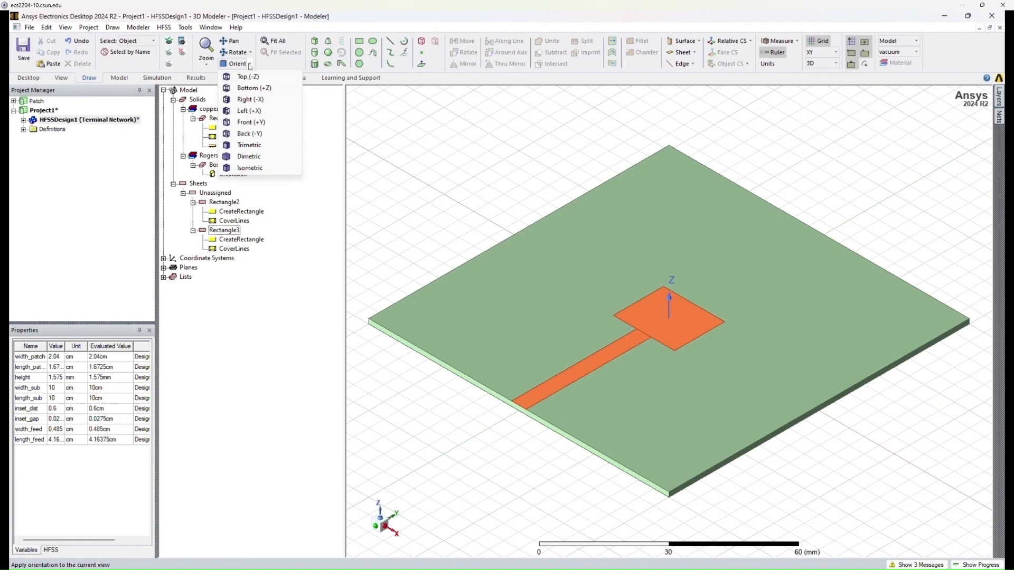
pyautogui.click(238, 78)
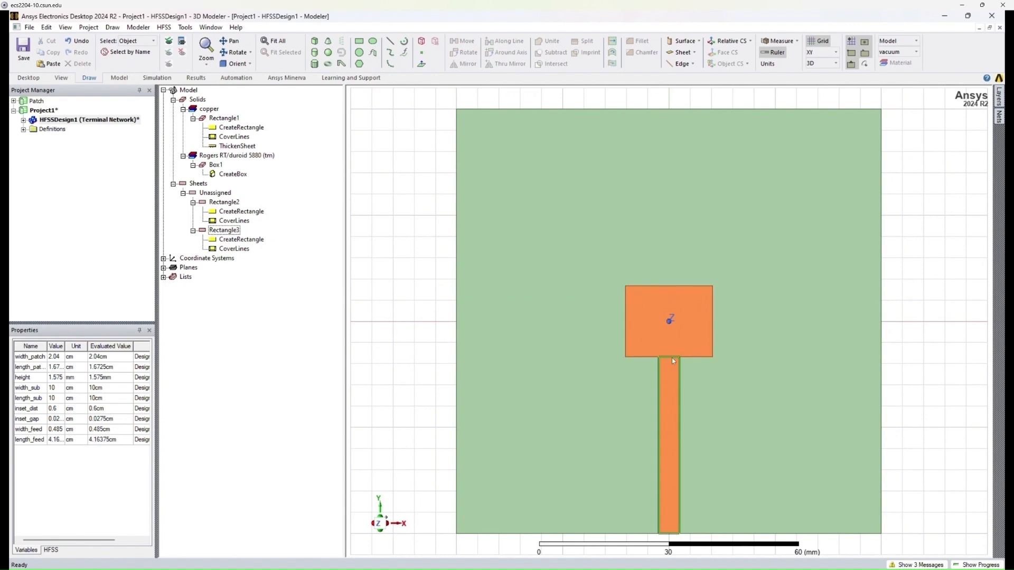
pyautogui.scroll(1, 673, 350)
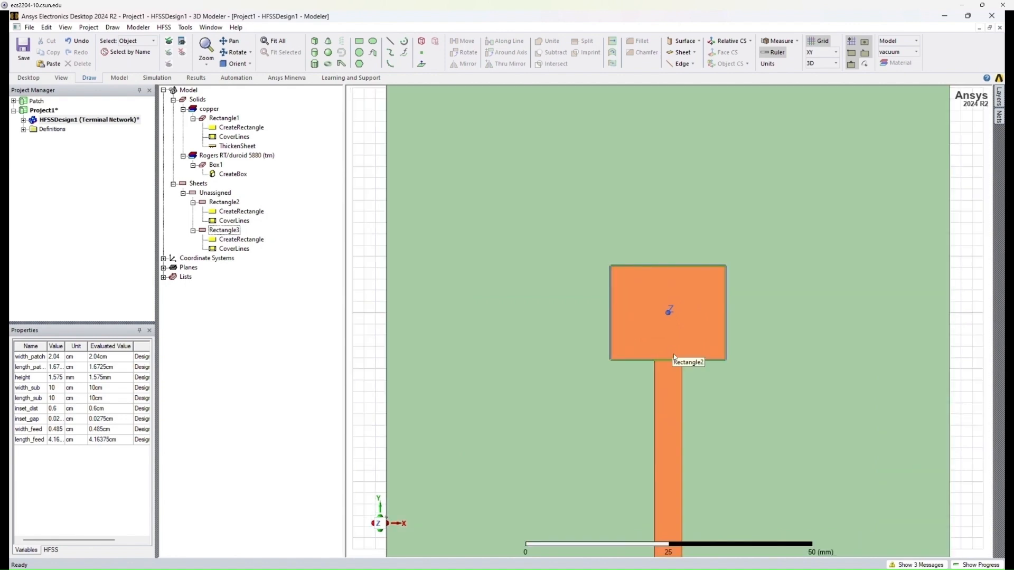
pyautogui.scroll(5, 674, 356)
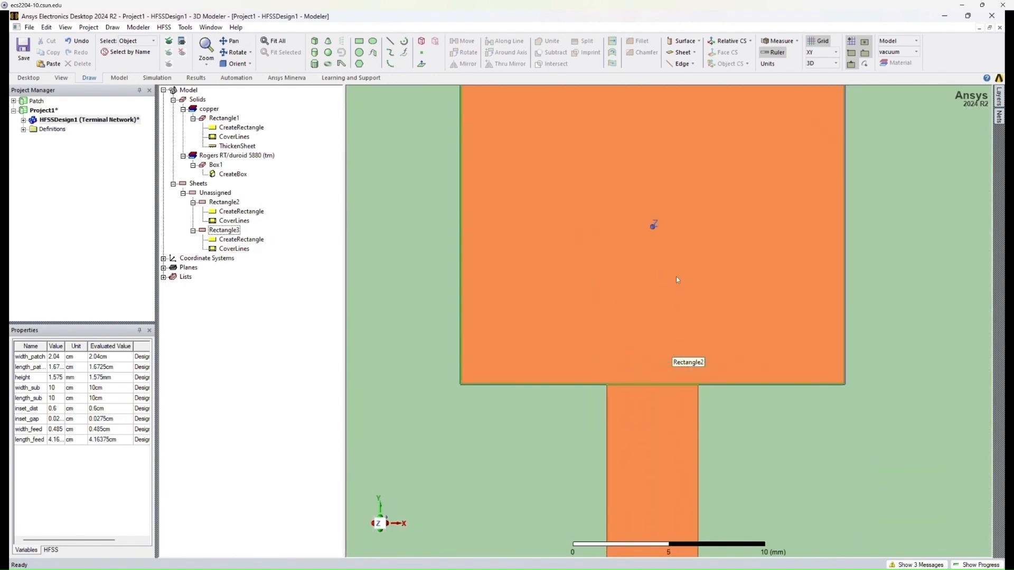
pyautogui.scroll(1, 678, 280)
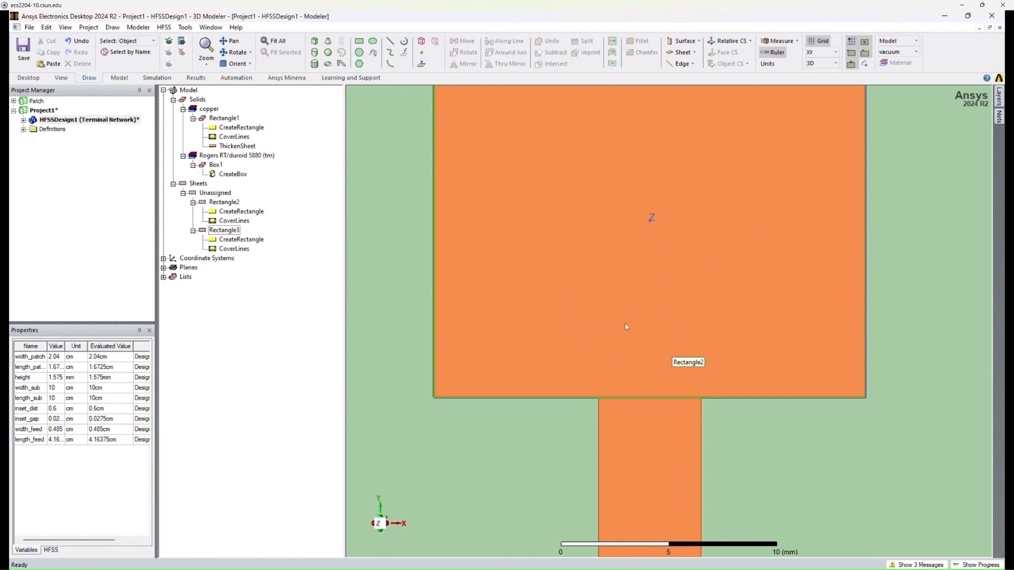
pyautogui.scroll(1, 688, 311)
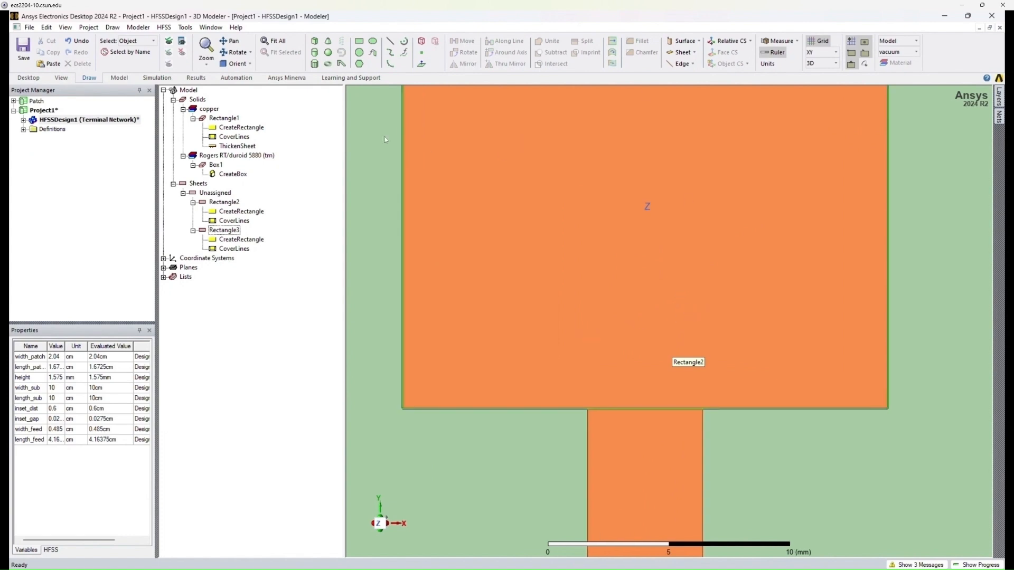
pyautogui.click(360, 42)
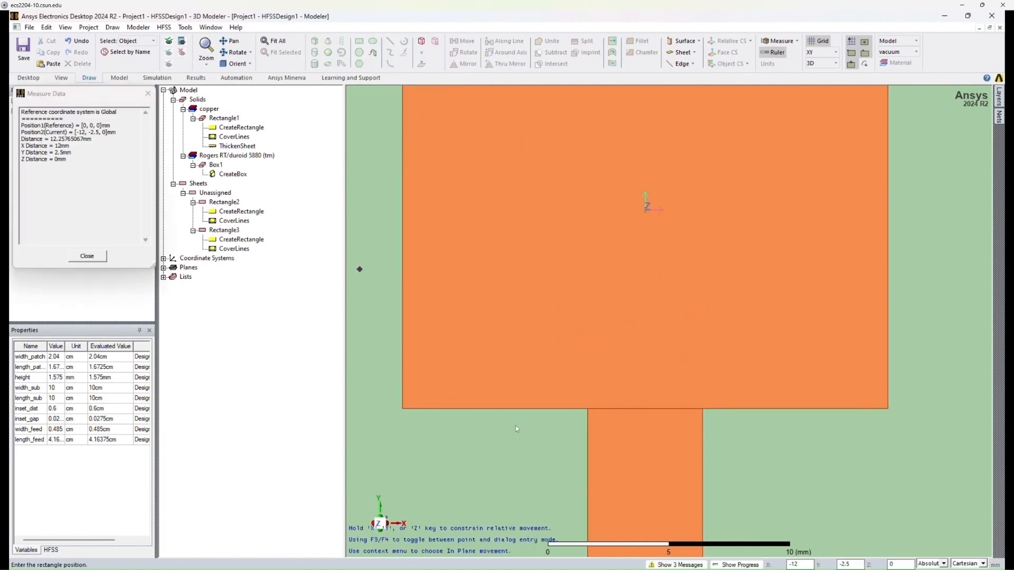
pyautogui.click(587, 409)
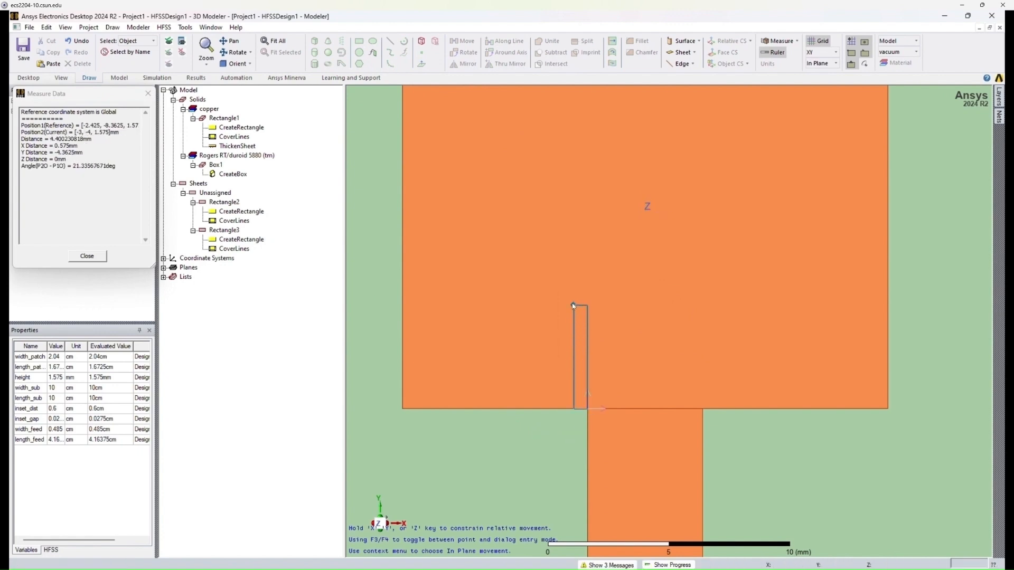
pyautogui.click(574, 305)
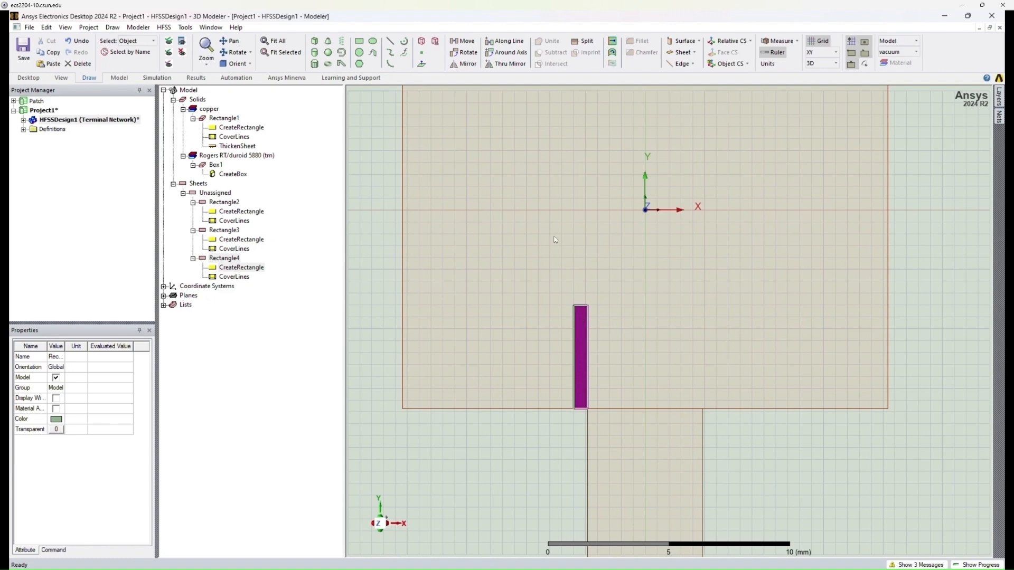
pyautogui.click(293, 337)
pyautogui.hotkey('ctrl', 'z')
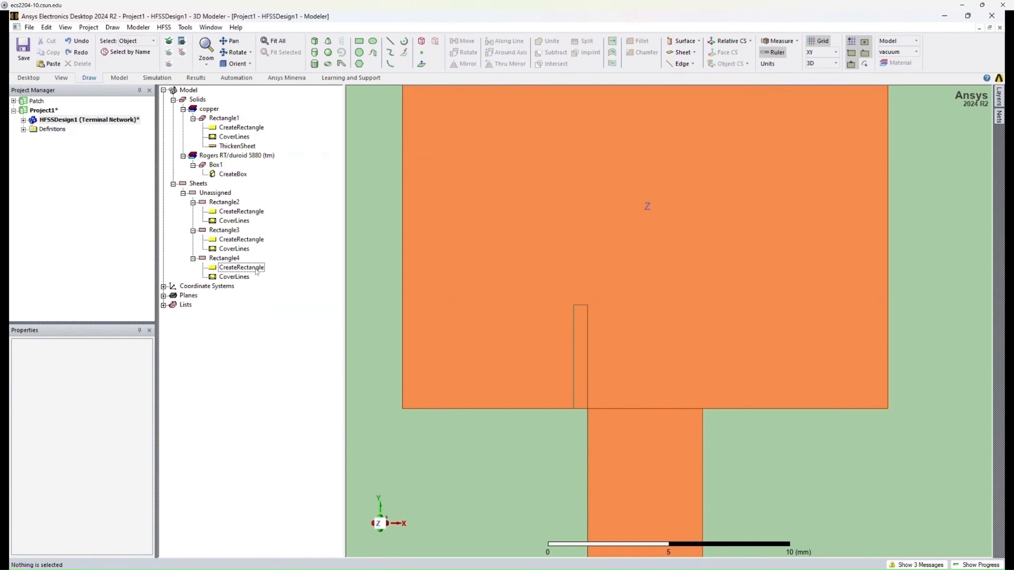
# Set the inset rectangle's XSize to inset_gap and its YSize to inset_dist, and apply both.
pyautogui.click(231, 266)
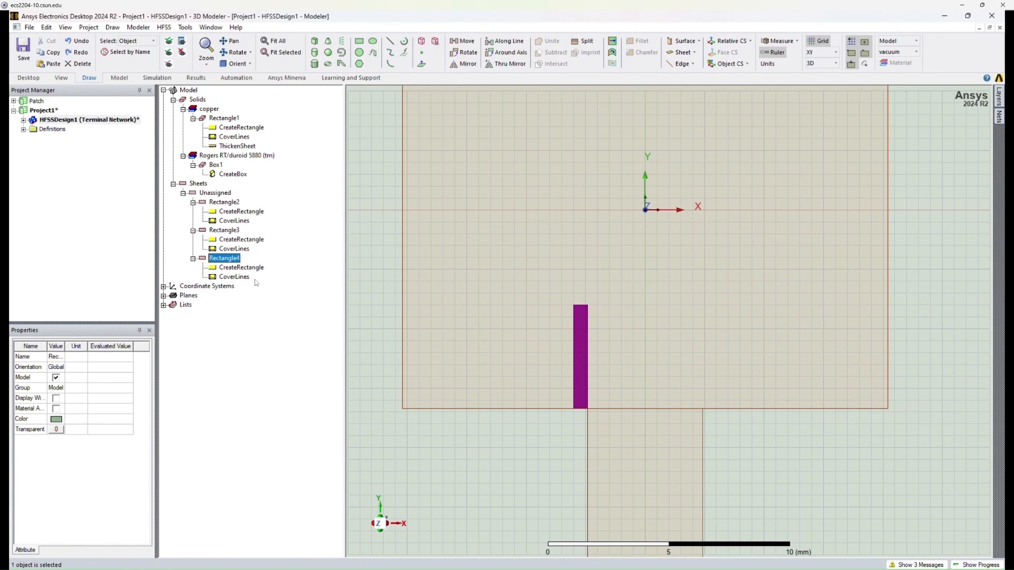
pyautogui.doubleClick(252, 269)
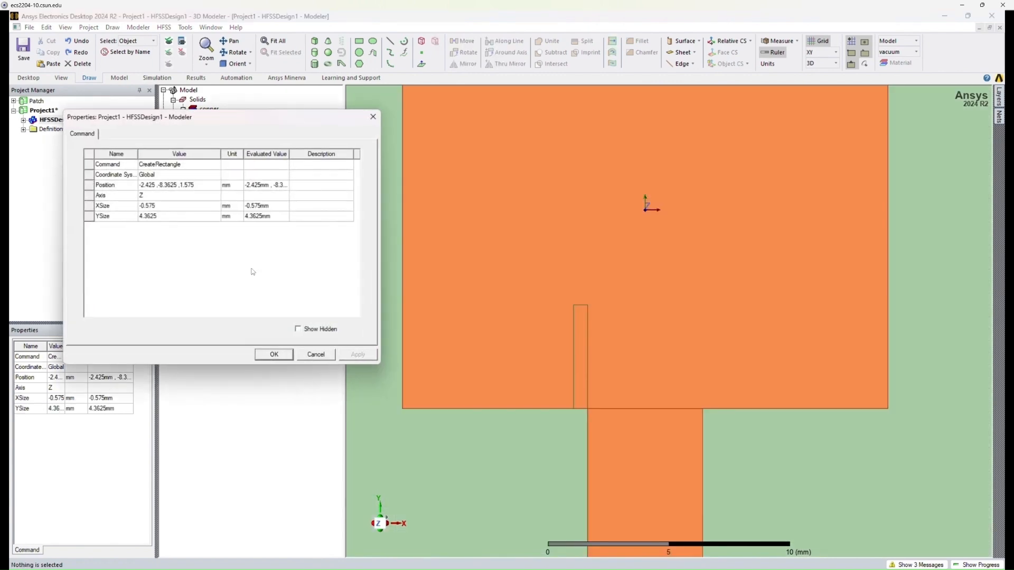
pyautogui.click(158, 208)
pyautogui.click(160, 207)
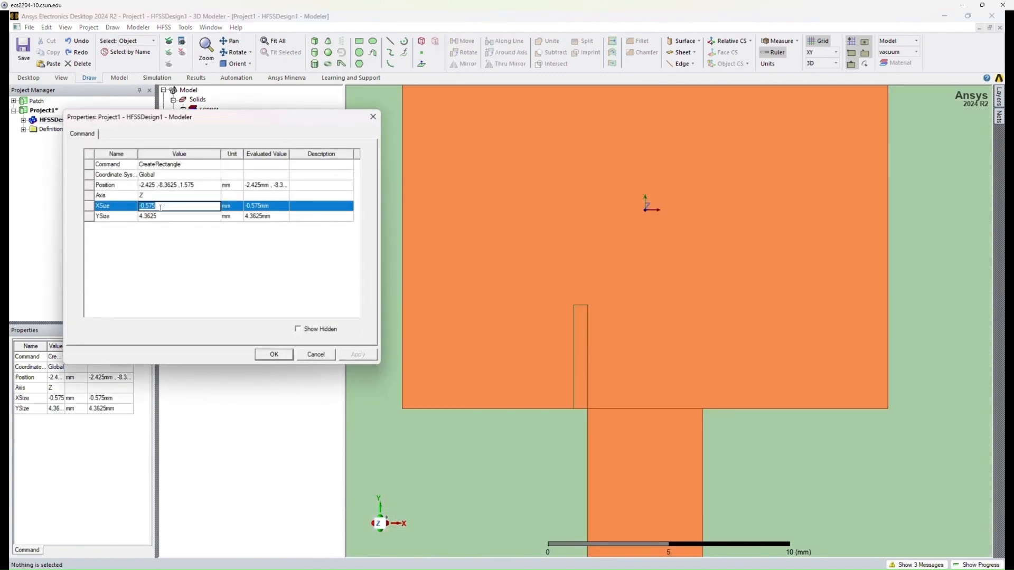
pyautogui.write('inset')
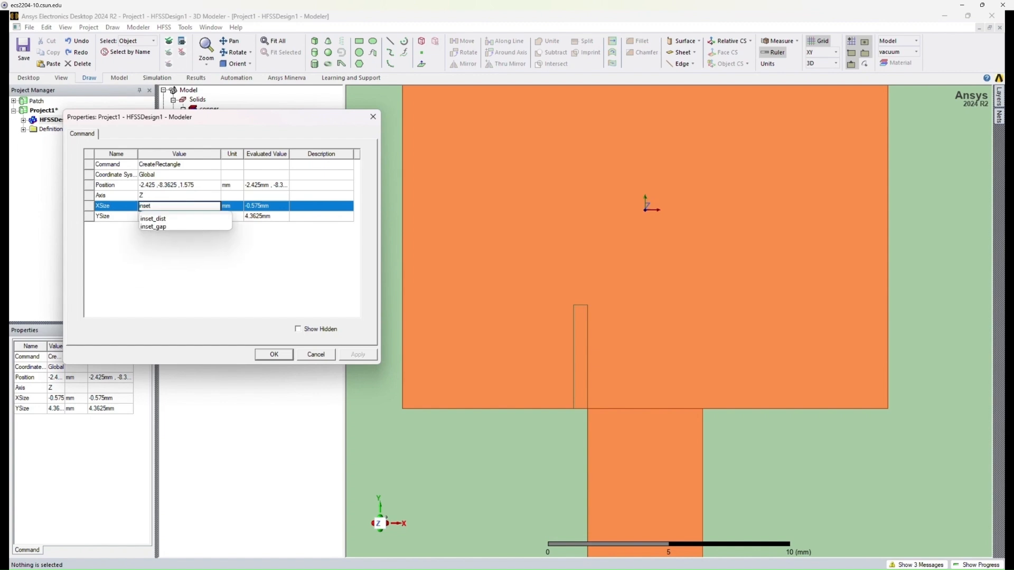
pyautogui.click(154, 227)
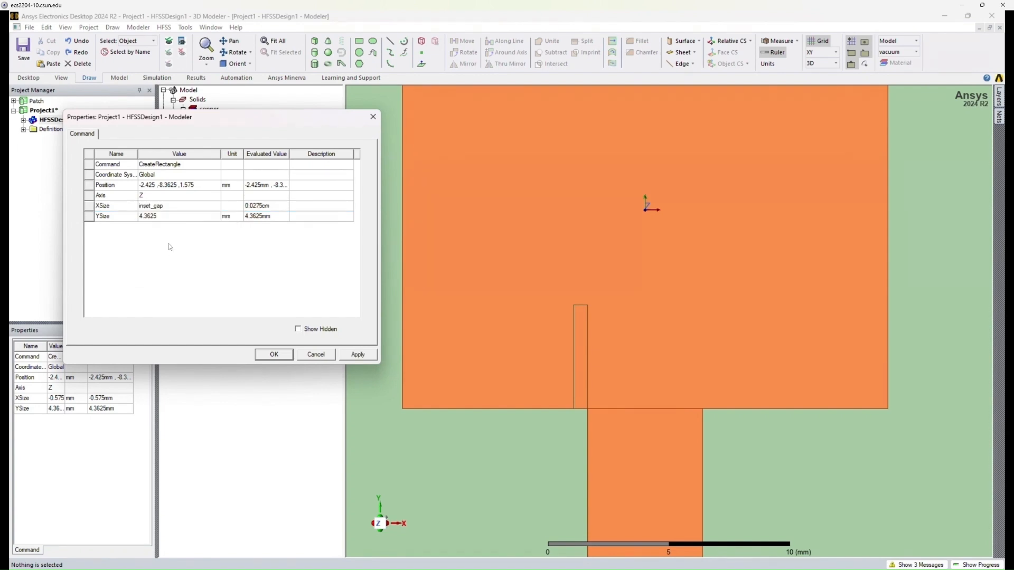
pyautogui.doubleClick(163, 217)
pyautogui.write('inset')
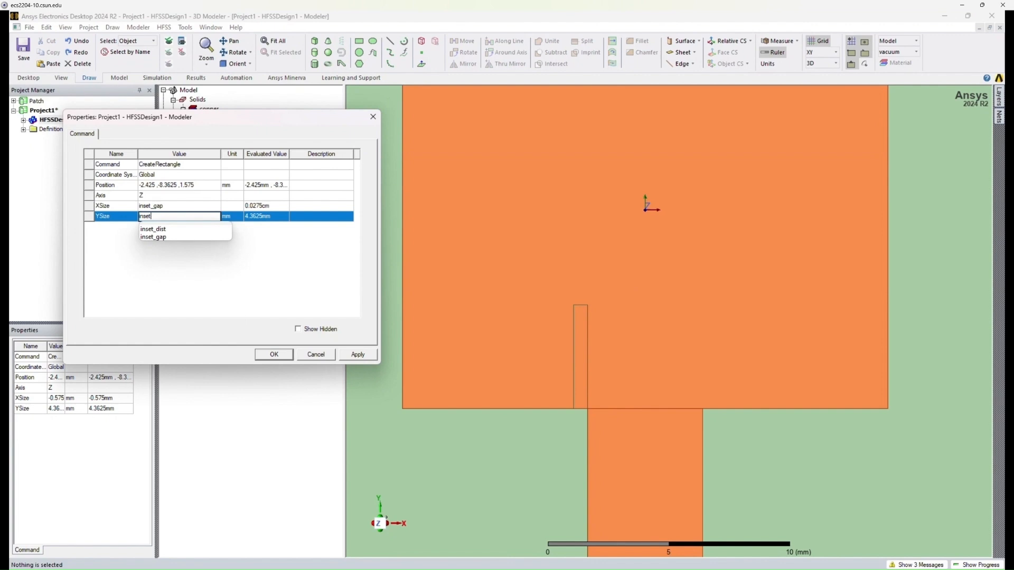
pyautogui.click(164, 229)
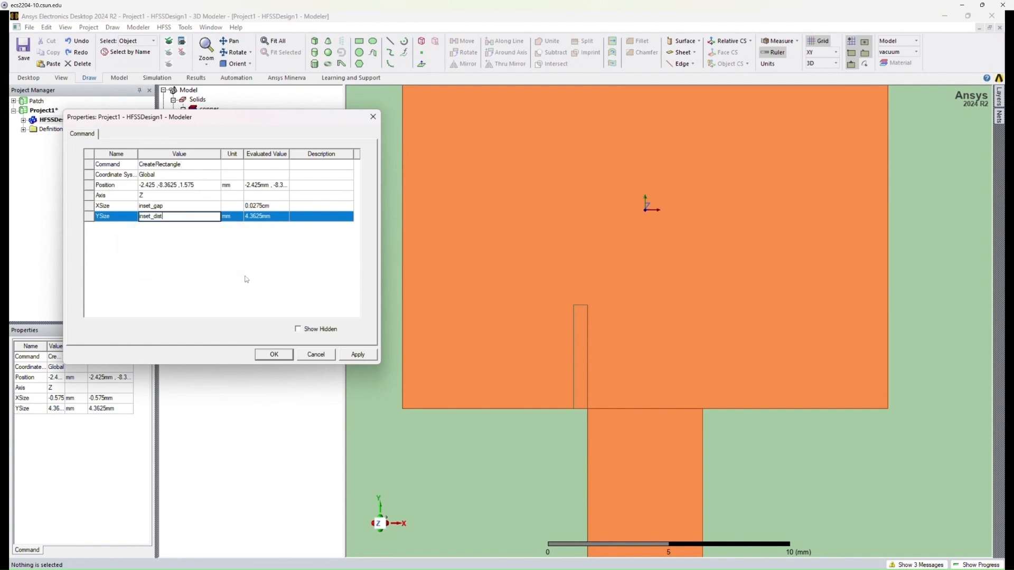
pyautogui.click(351, 354)
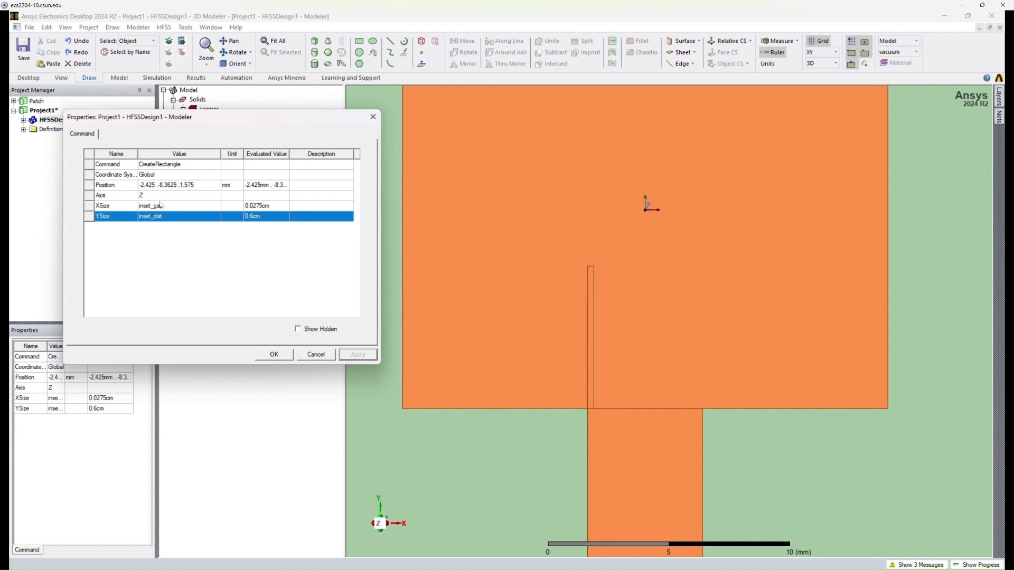
# Set the X coordinate of the inset rectangle's position to -(width_feed/2+inset_gap) and apply it.
pyautogui.click(154, 186)
pyautogui.press('BackSpace')
pyautogui.press('BackSpace')
pyautogui.press('BackSpace')
pyautogui.press('BackSpace')
pyautogui.press('BackSpace')
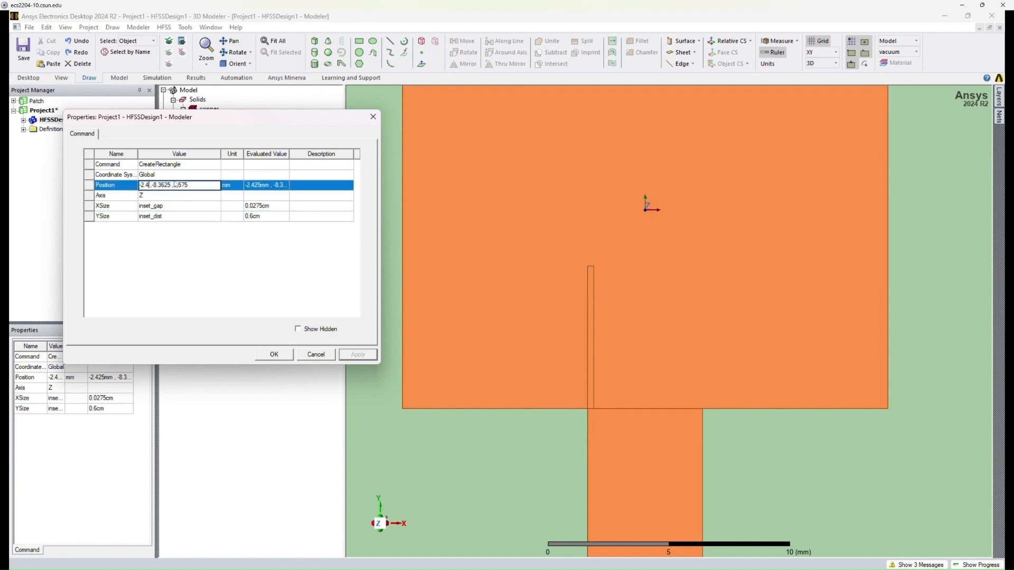
pyautogui.write('()')
pyautogui.press('Left')
pyautogui.write('wid')
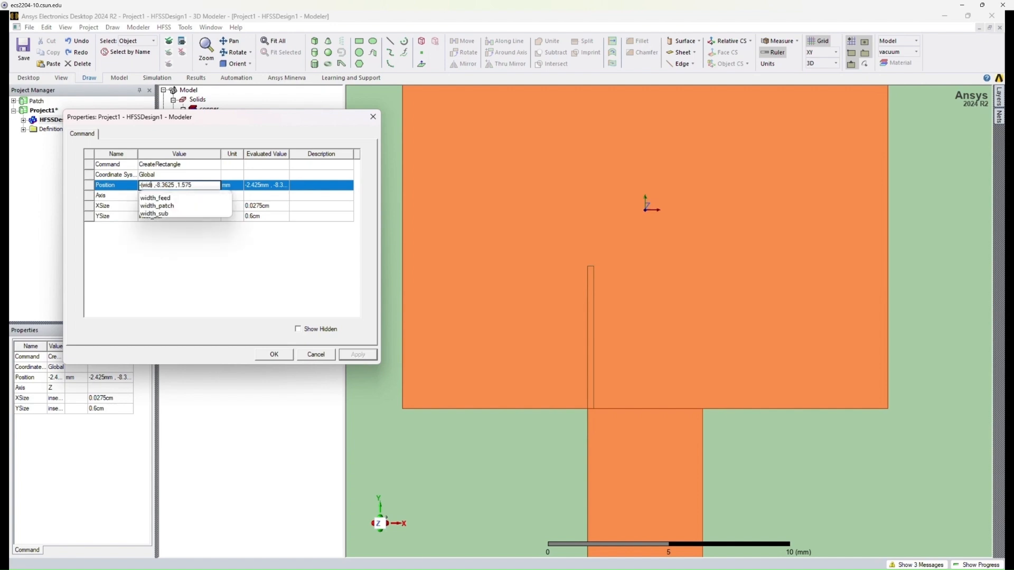
pyautogui.press('Down')
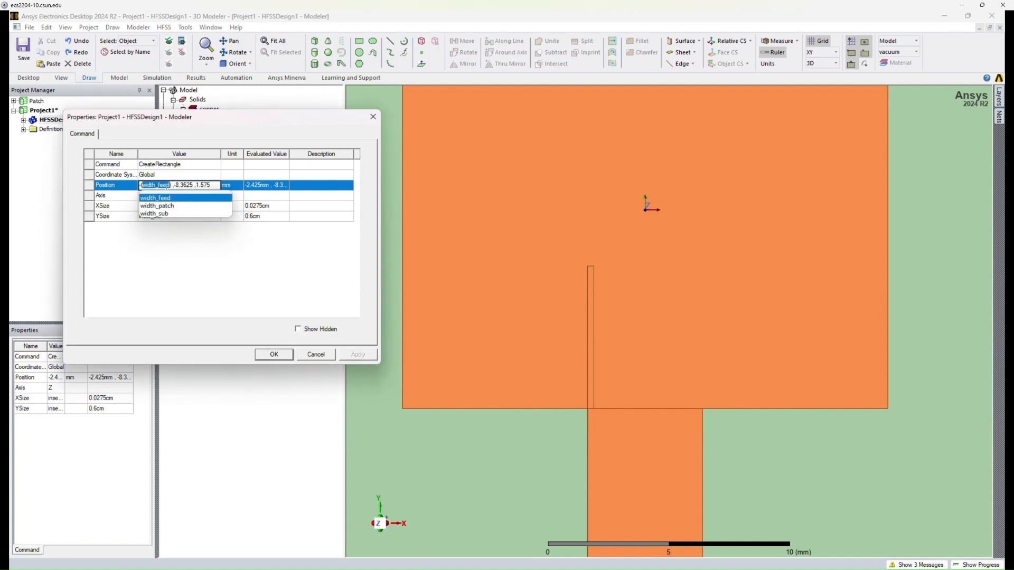
pyautogui.click(170, 185)
pyautogui.write('/2+inset_gap')
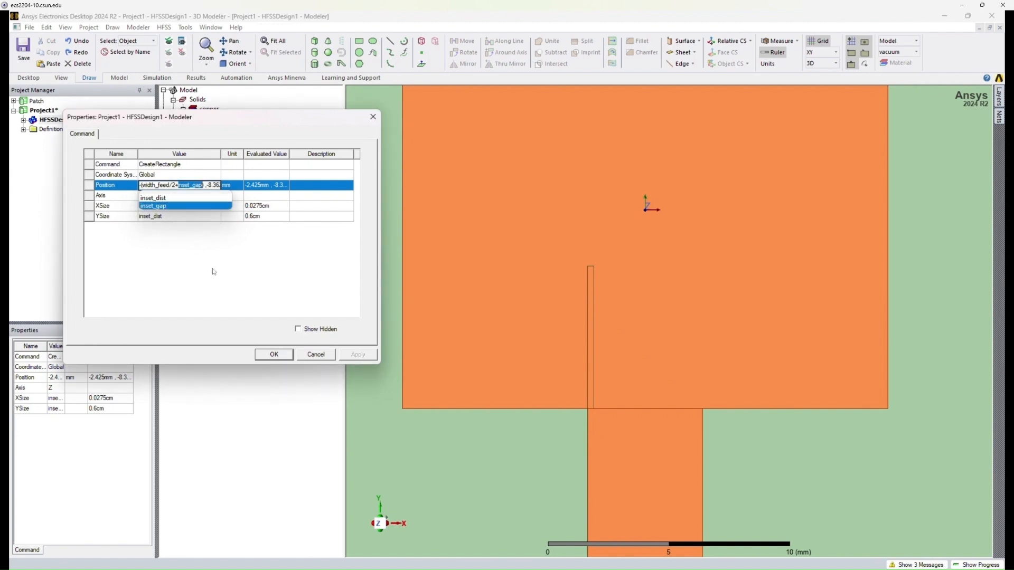
pyautogui.press('Return')
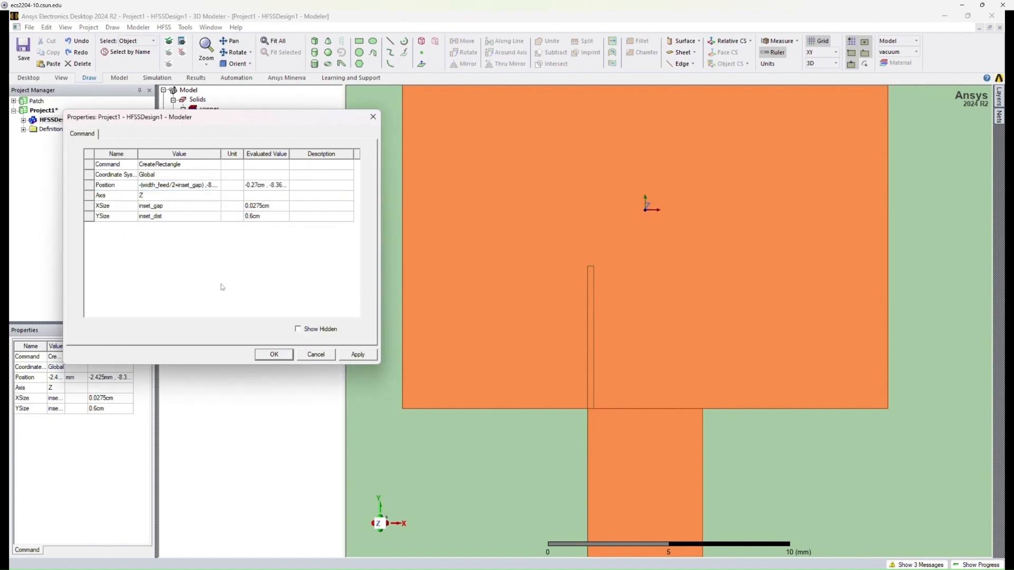
pyautogui.click(358, 354)
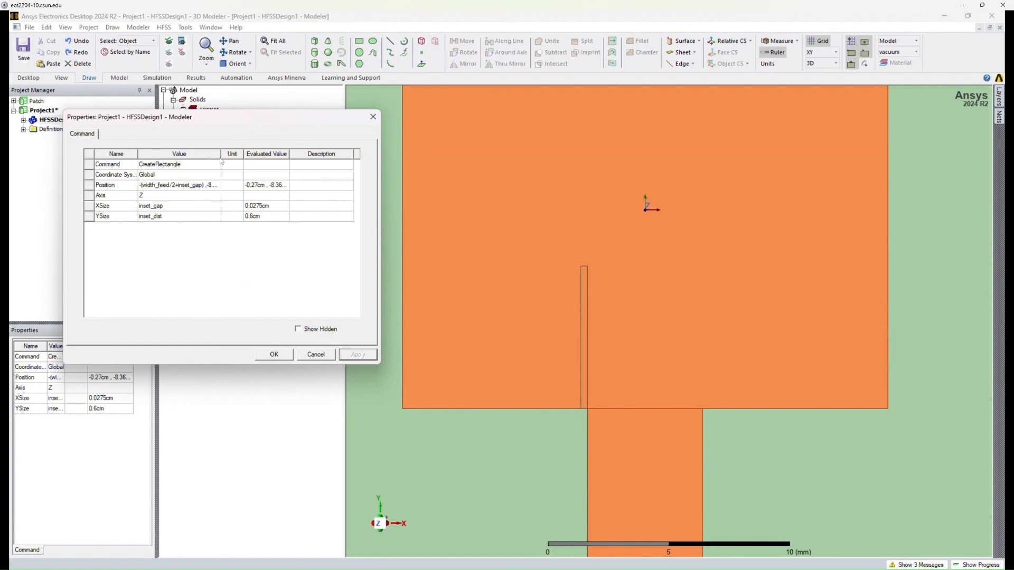
pyautogui.moveTo(221, 154); pyautogui.dragTo(259, 153)
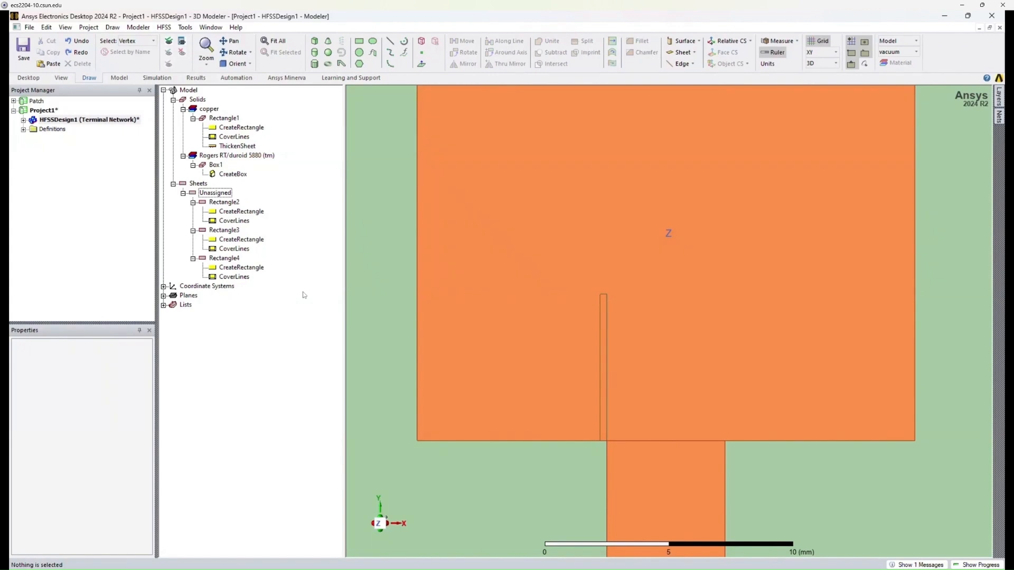
# Fillet both upper corners of the inset rectangle with a 0.125 mm radius and 0 mm setback distance.
pyautogui.click(607, 299)
pyautogui.click(638, 41)
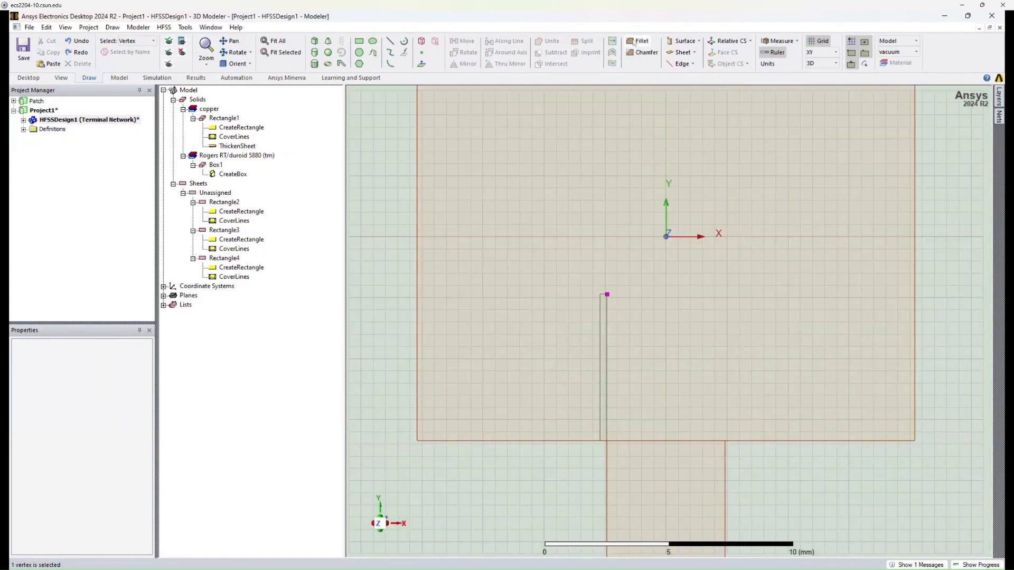
pyautogui.moveTo(515, 273); pyautogui.dragTo(492, 275)
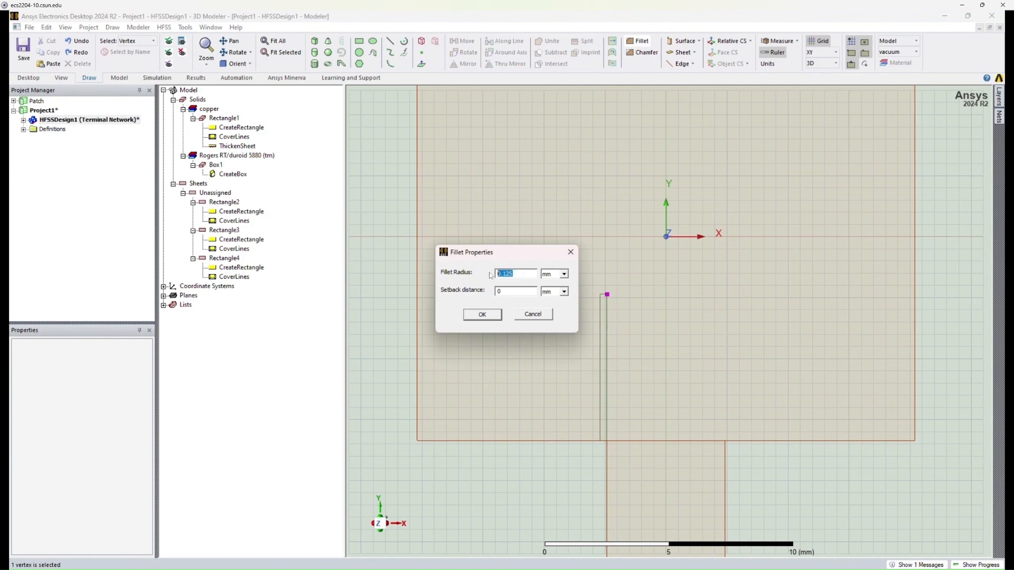
pyautogui.click(513, 274)
pyautogui.click(482, 315)
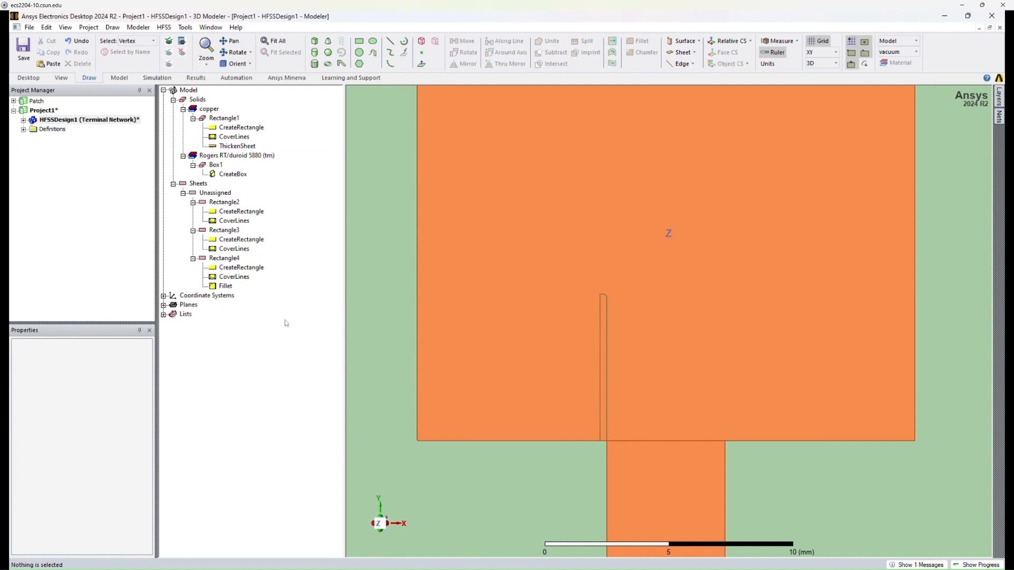
pyautogui.click(600, 294)
pyautogui.click(638, 40)
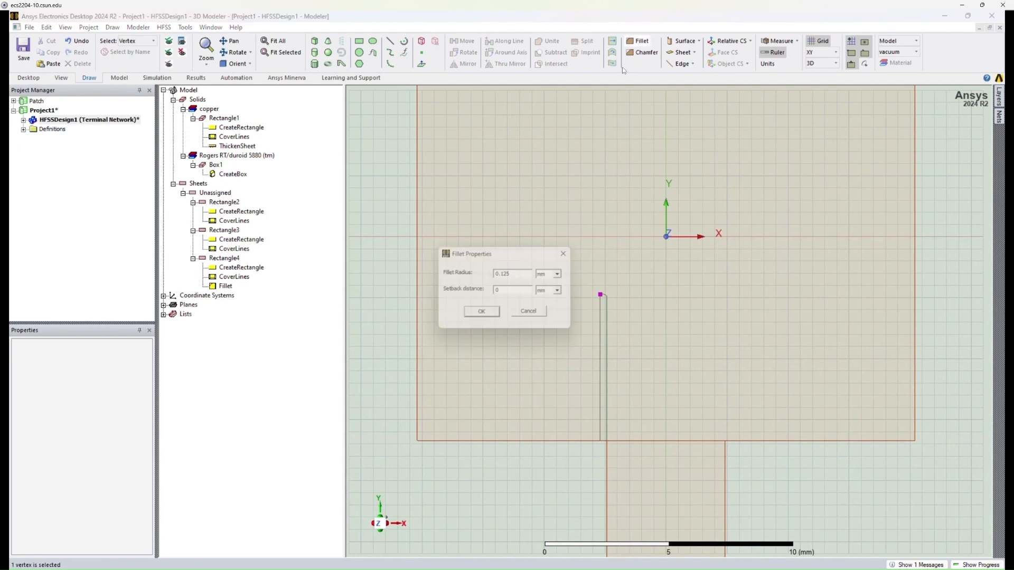
pyautogui.click(495, 312)
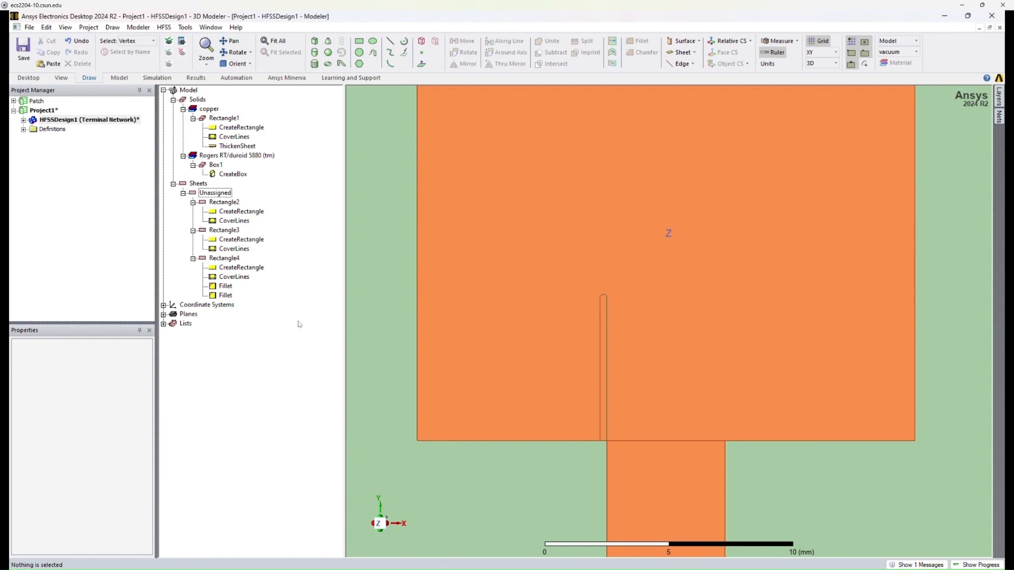
# Duplicate the inset rectangle by mirroring it through the patch's vertical centreline, with the mirror normal along X.
pyautogui.click(237, 259)
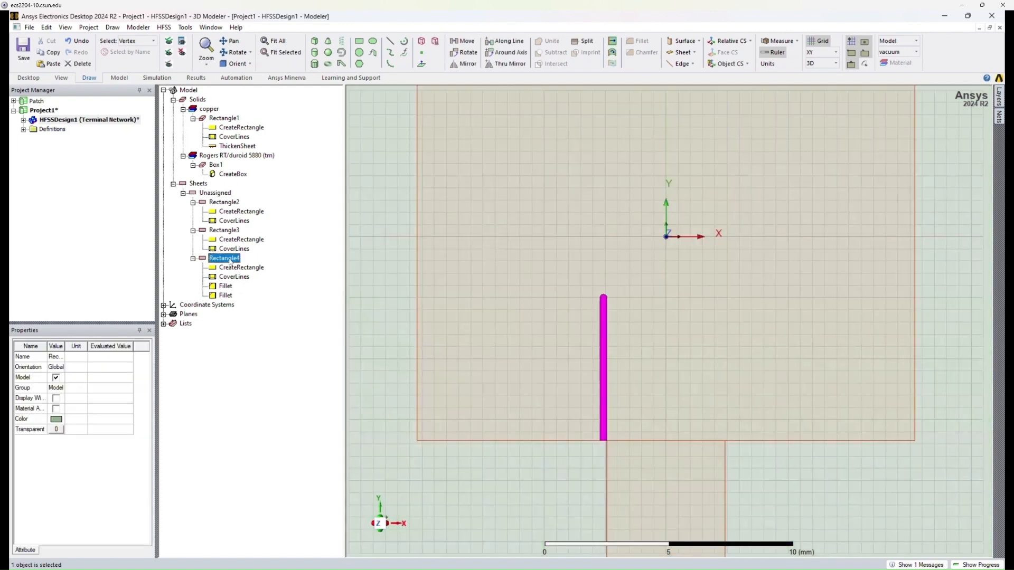
pyautogui.click(510, 65)
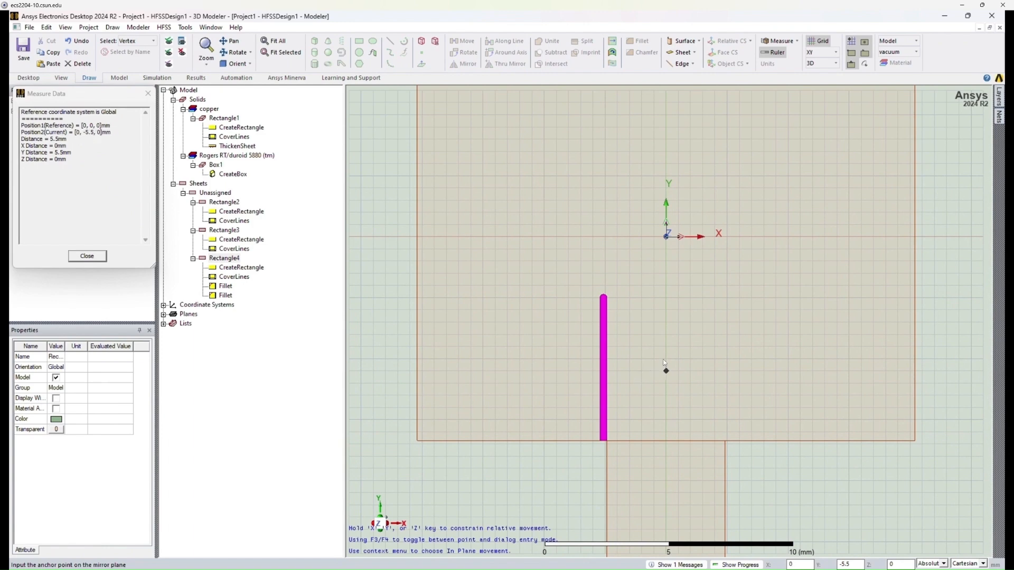
pyautogui.click(666, 310)
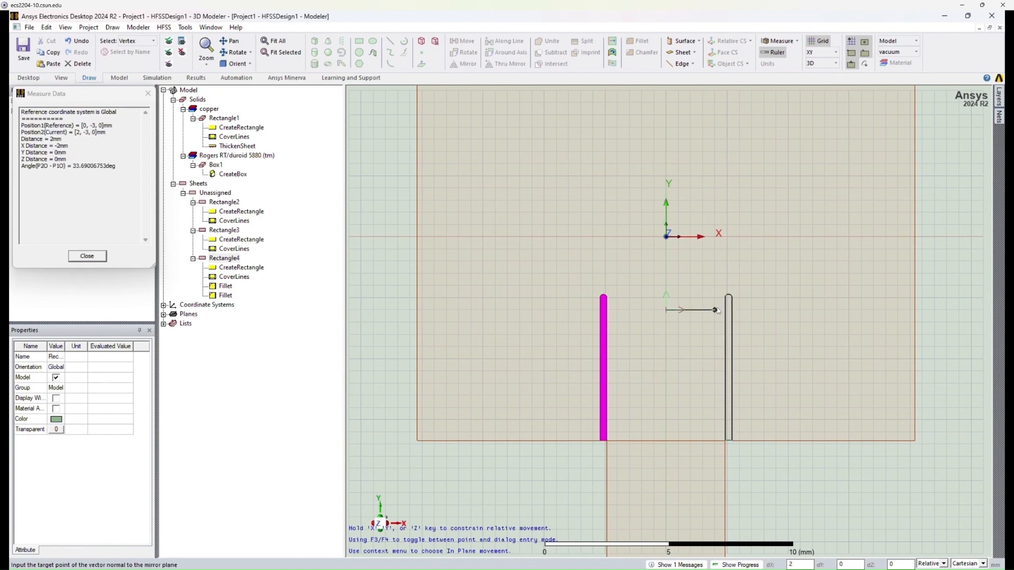
pyautogui.click(712, 308)
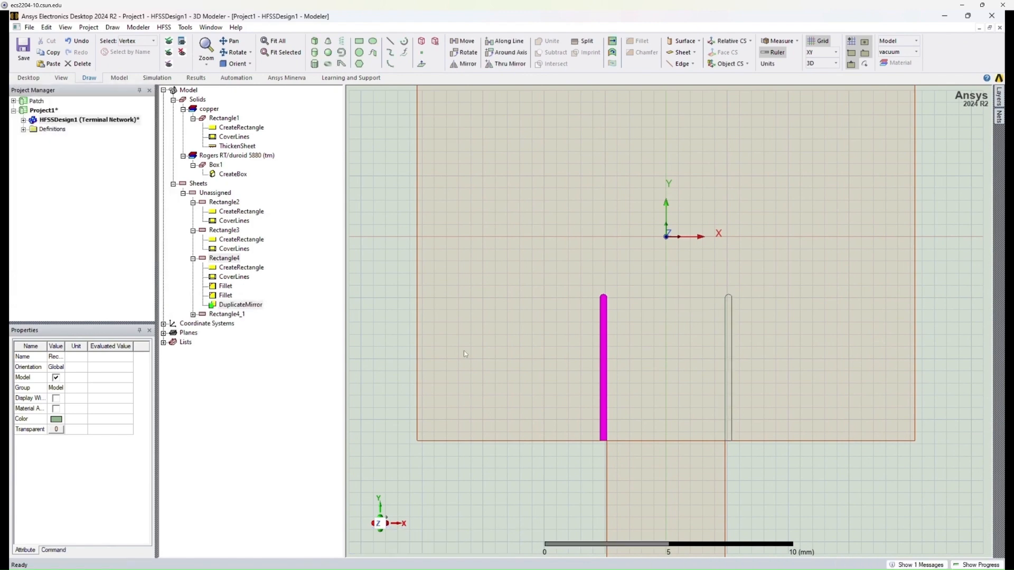
pyautogui.click(310, 369)
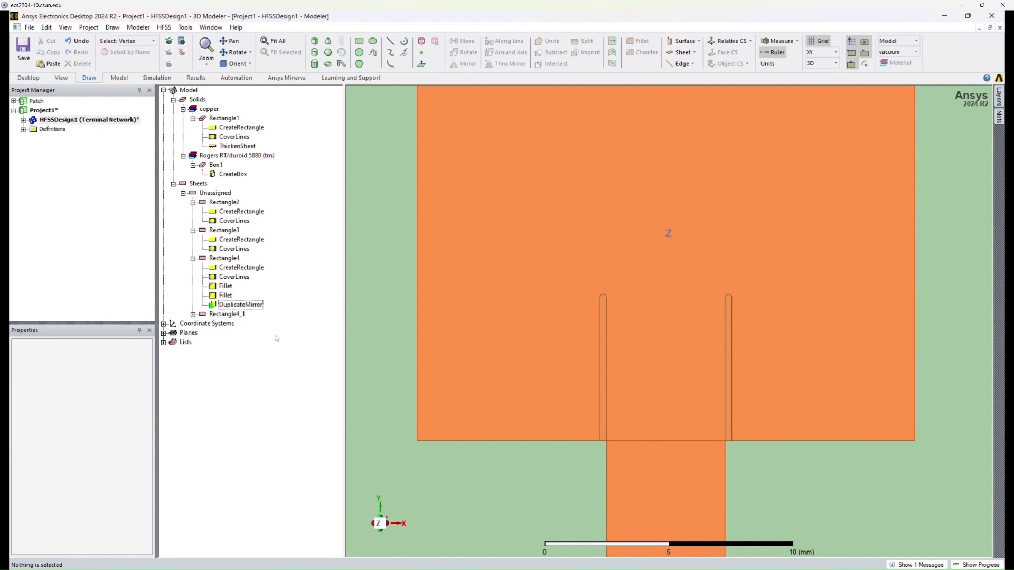
# Subtract both inset rectangles, Rectangle4 and Rectangle4_1, from the patch Rectangle2 without cloning the tool objects.
pyautogui.click(193, 315)
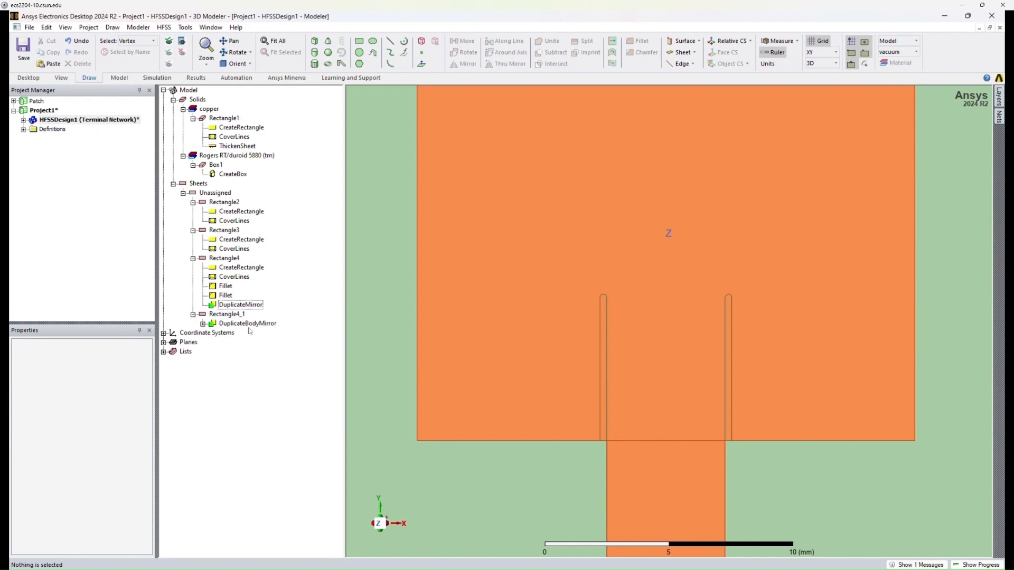
pyautogui.click(231, 230)
pyautogui.click(231, 204)
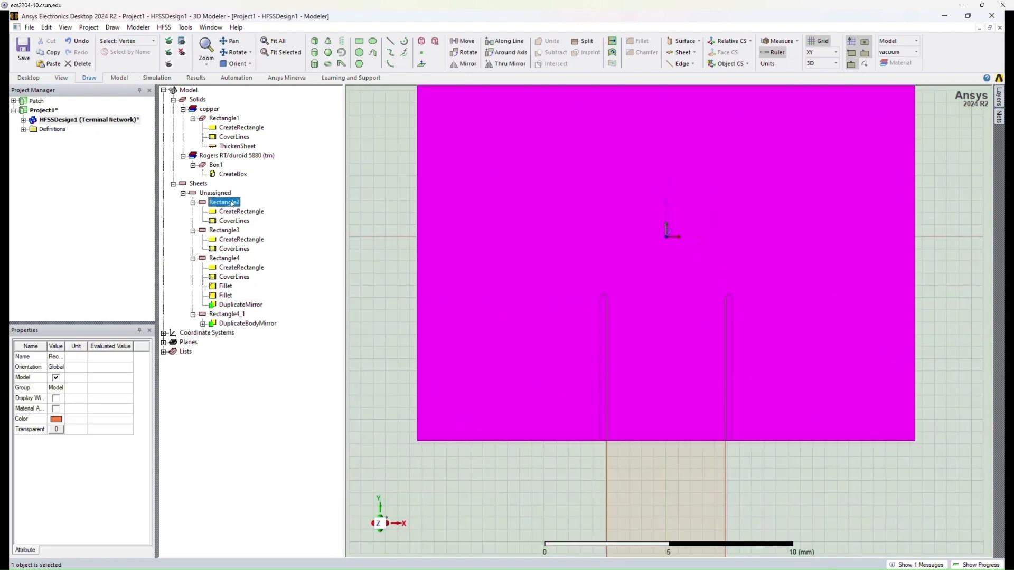
pyautogui.keyDown('ctrl'); pyautogui.click(228, 258); pyautogui.keyUp('ctrl')
pyautogui.keyDown('ctrl'); pyautogui.click(229, 315); pyautogui.keyUp('ctrl')
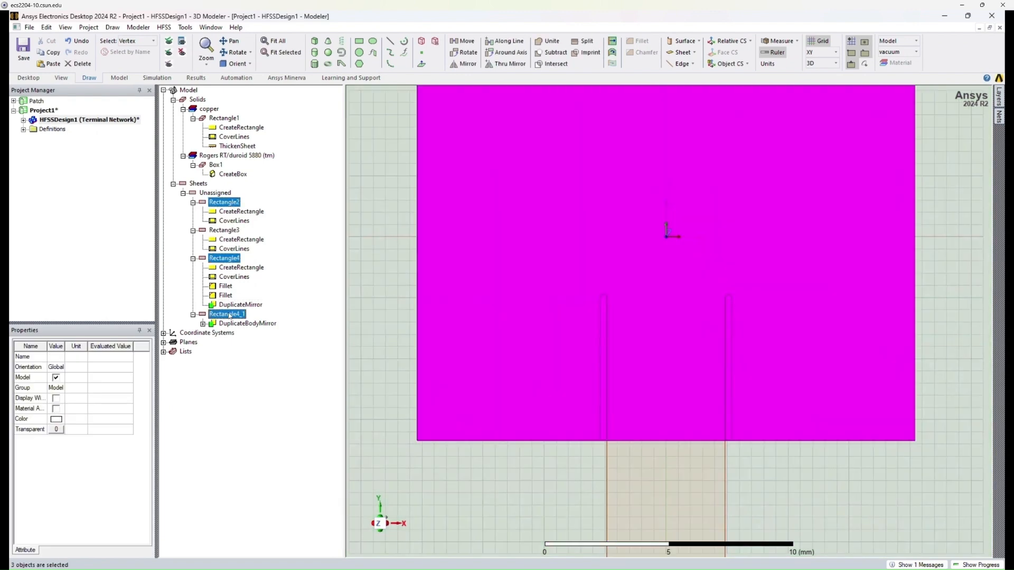
pyautogui.click(544, 54)
pyautogui.moveTo(478, 233); pyautogui.dragTo(357, 227)
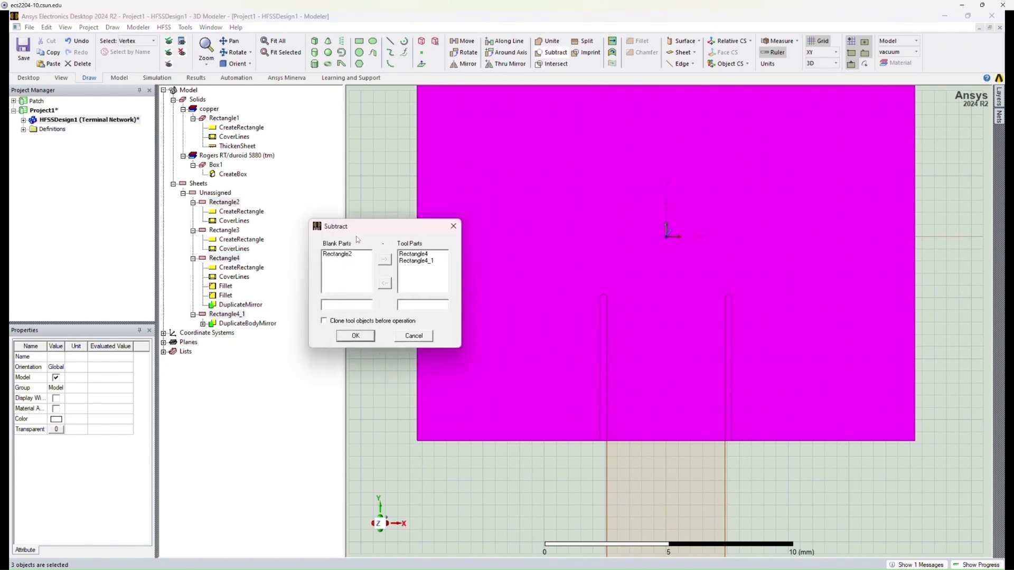
pyautogui.click(414, 255)
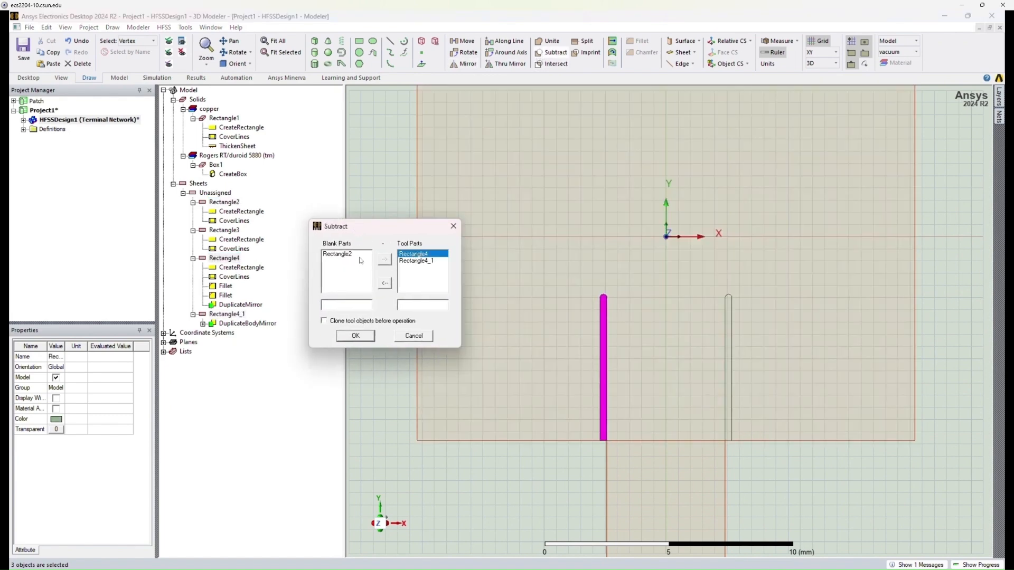
pyautogui.click(358, 256)
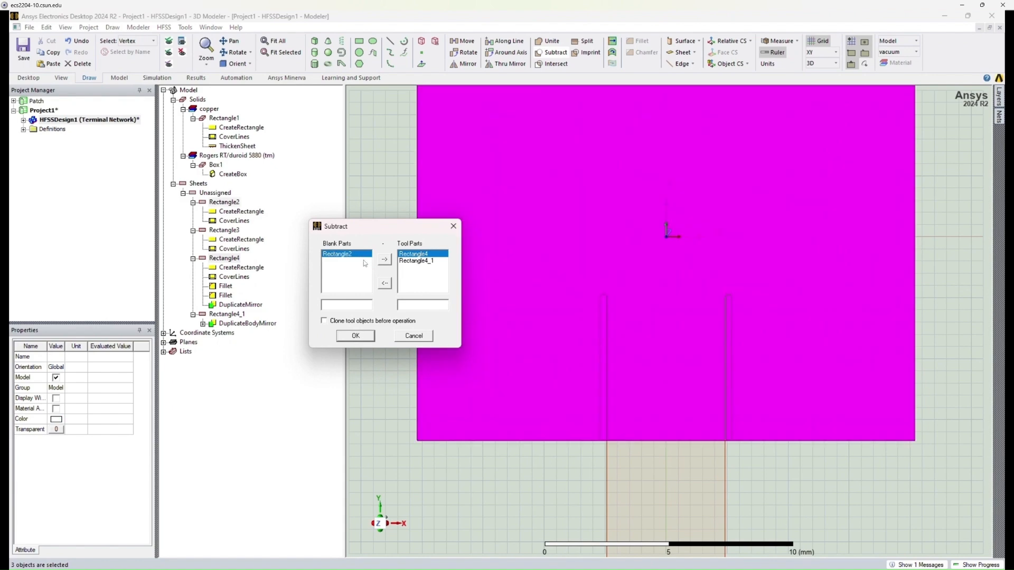
pyautogui.click(414, 262)
pyautogui.click(415, 254)
pyautogui.click(418, 262)
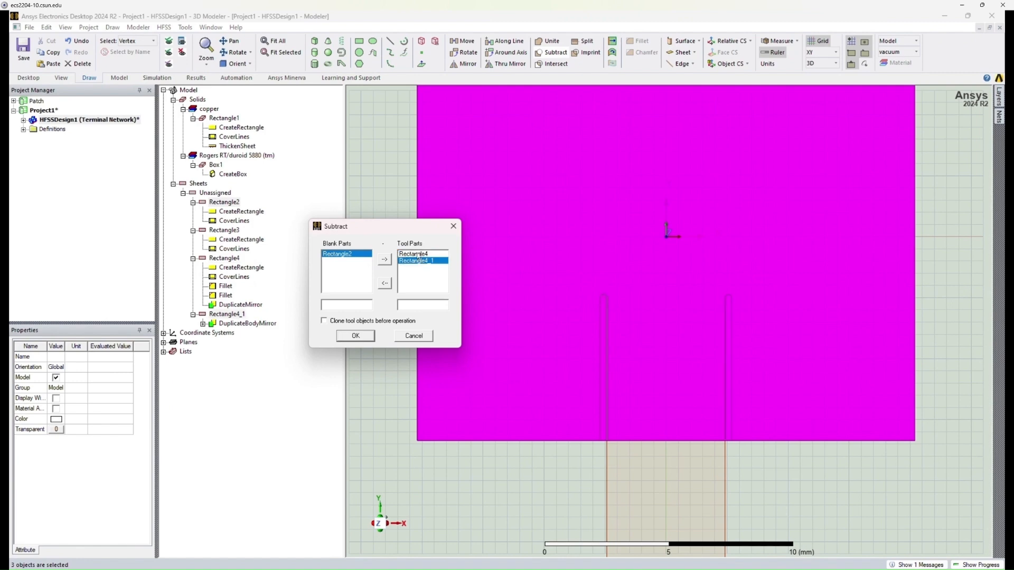
pyautogui.click(418, 255)
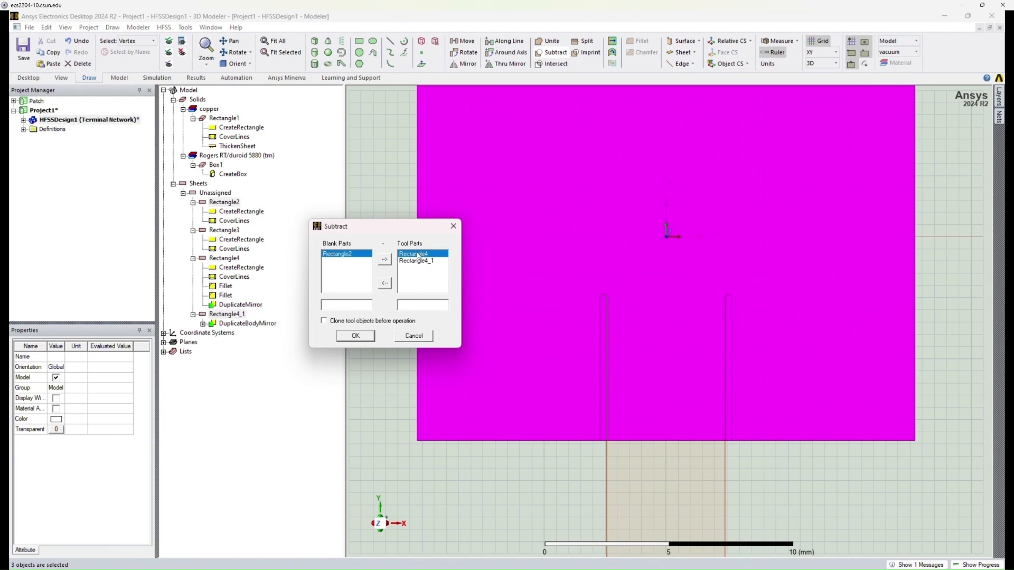
pyautogui.click(356, 336)
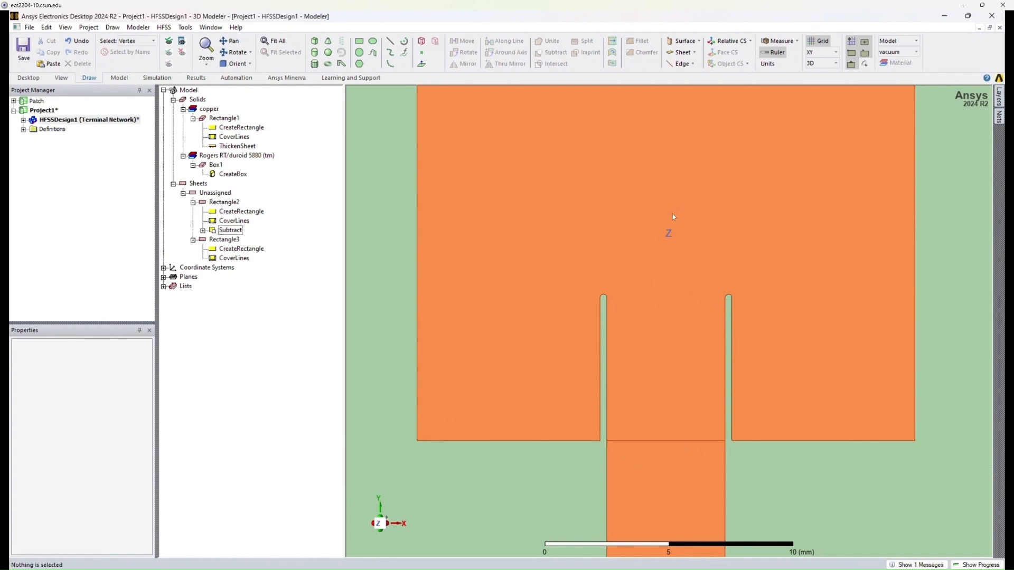
# Unite the notched patch Rectangle2 with the feed line Rectangle3 into one sheet.
pyautogui.click(224, 203)
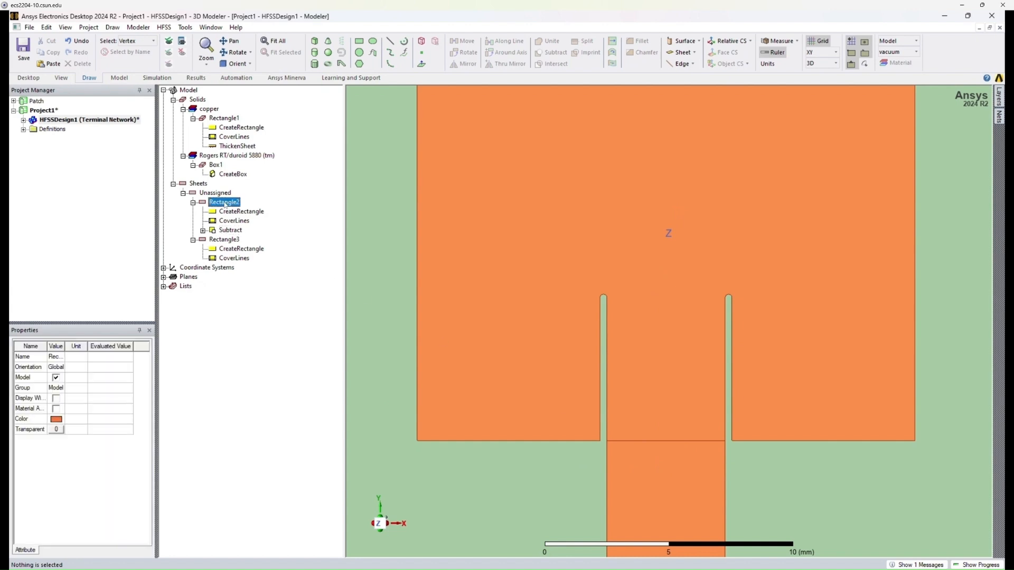
pyautogui.keyDown('ctrl'); pyautogui.click(233, 241); pyautogui.keyUp('ctrl')
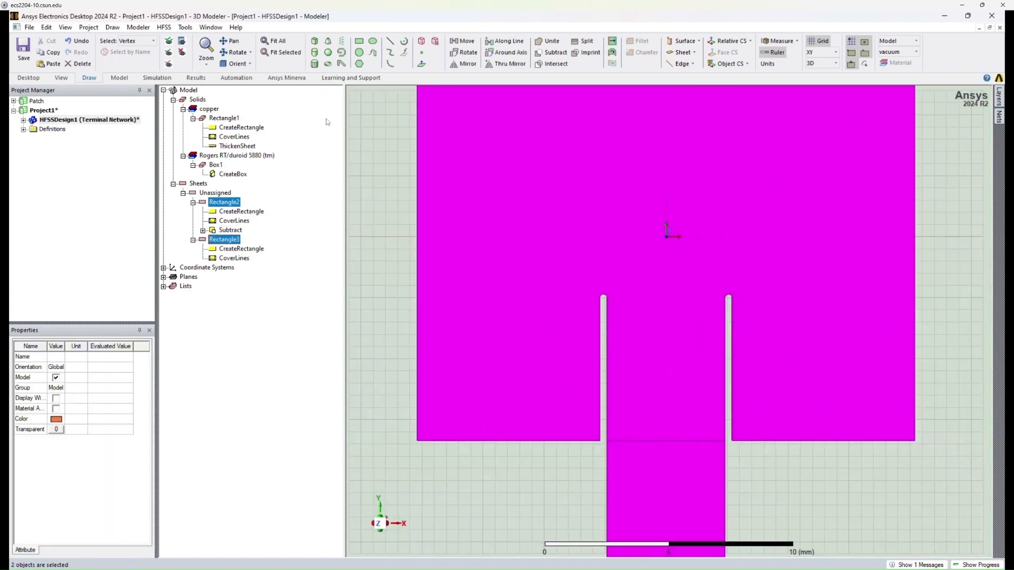
pyautogui.click(548, 43)
pyautogui.click(258, 328)
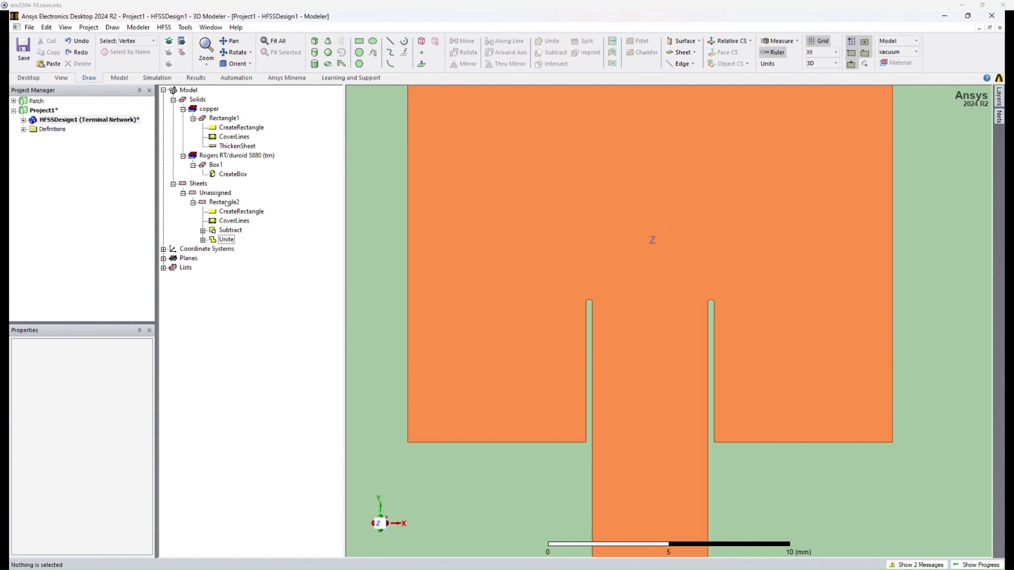
# Thicken the united patch and feed line sheet by 0.0175 mm on one side only.
pyautogui.doubleClick(226, 202)
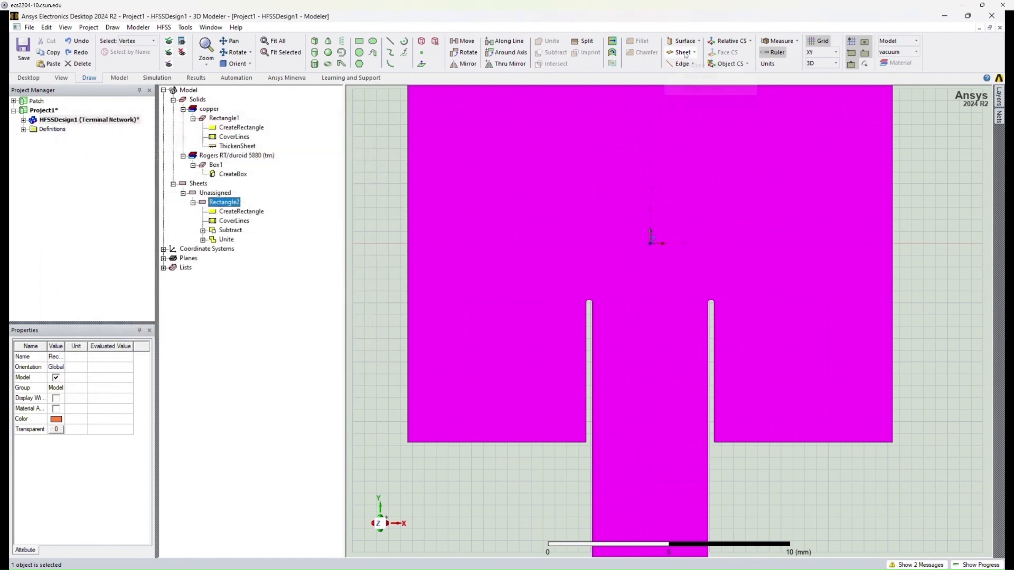
pyautogui.click(685, 52)
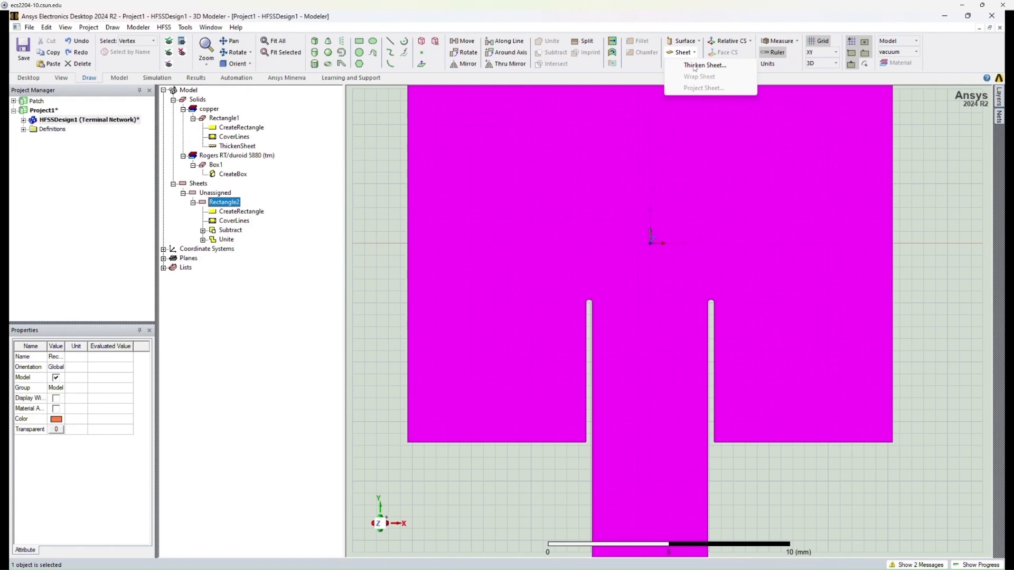
pyautogui.click(695, 65)
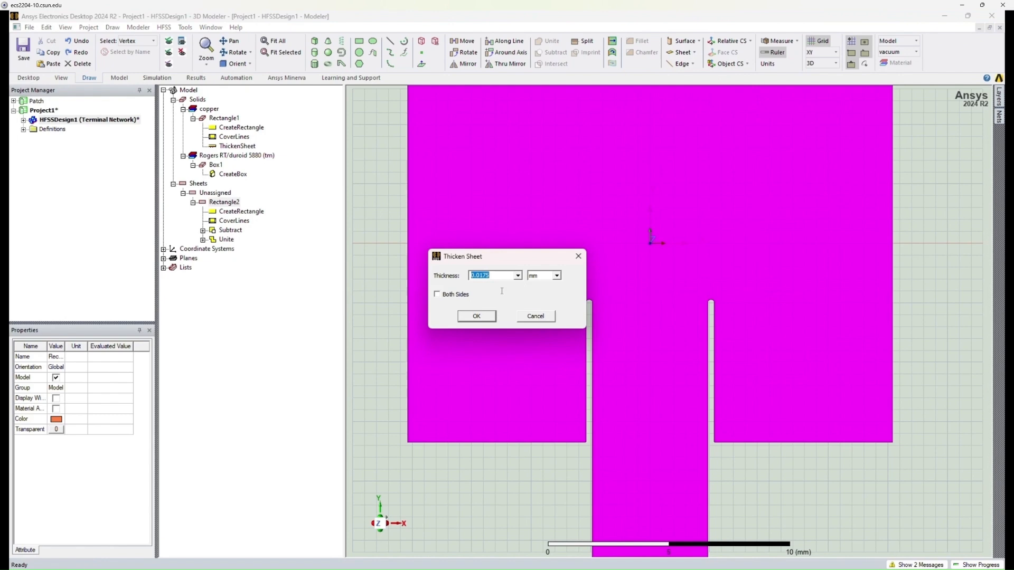
pyautogui.click(480, 317)
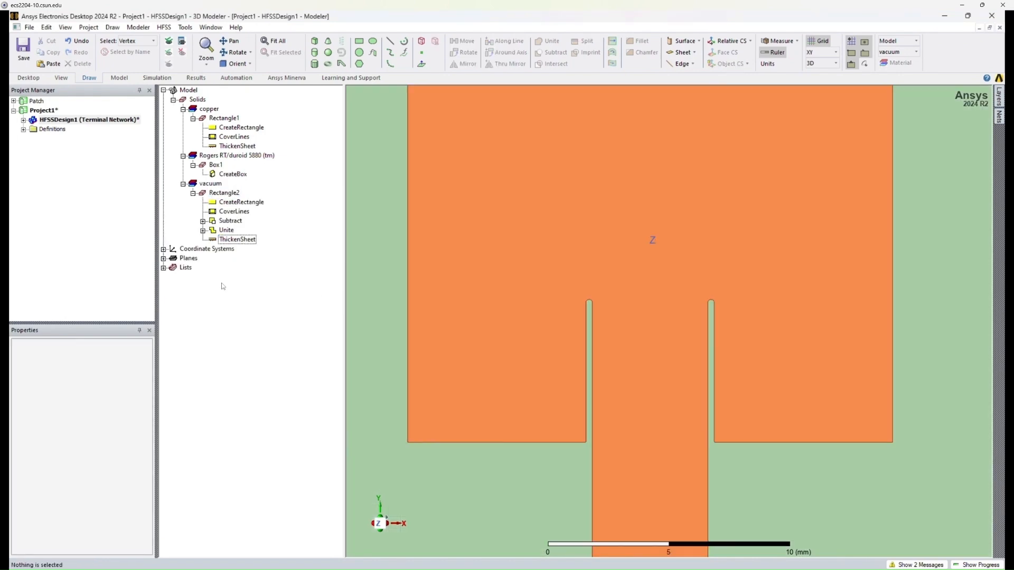
# Assign the project material copper to the thickened patch and feed line object and confirm its properties.
pyautogui.click(225, 193)
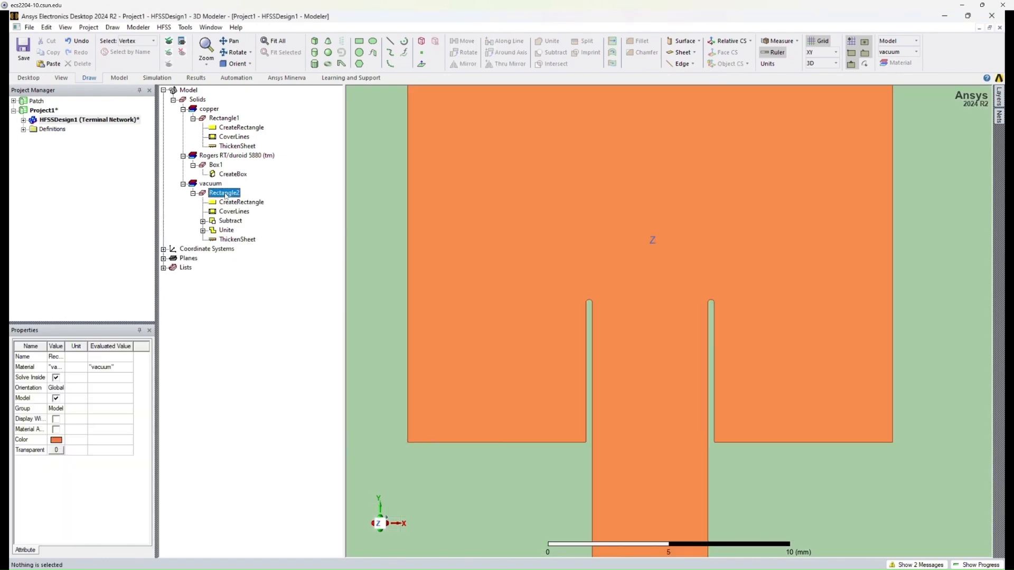
pyautogui.doubleClick(224, 193)
pyautogui.click(178, 175)
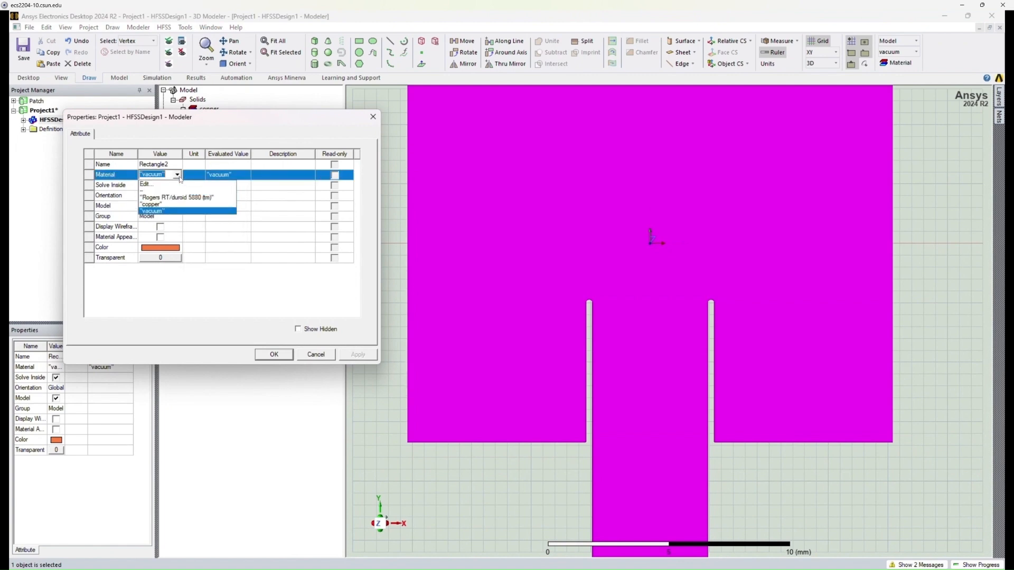
pyautogui.click(154, 205)
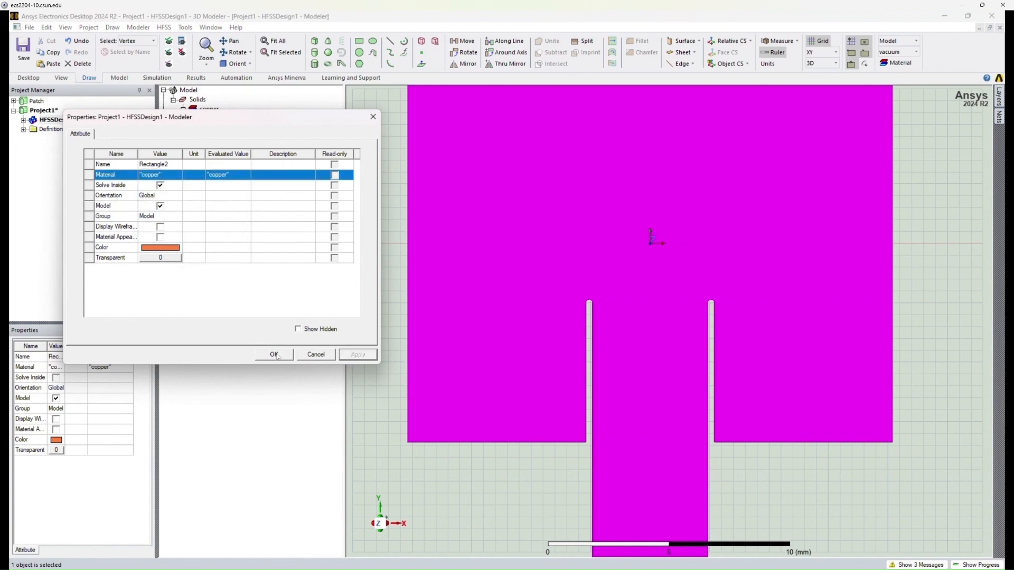
pyautogui.click(274, 355)
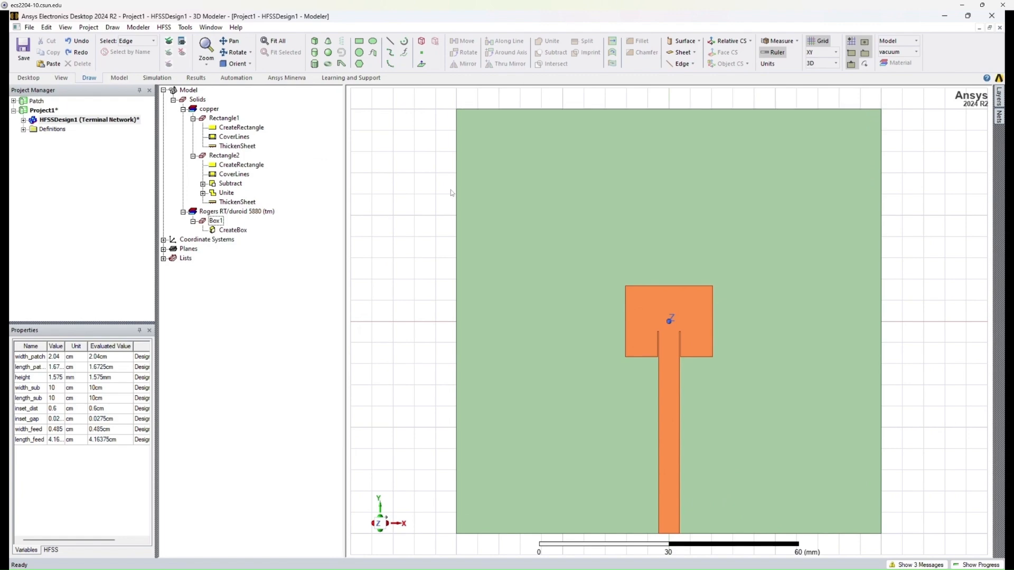
# Examine the substrate's lower front corner up close, where the thin ground plane meets the substrate.
pyautogui.keyDown('alt'); pyautogui.moveTo(755, 539); pyautogui.dragTo(607, 441); pyautogui.keyUp('alt')
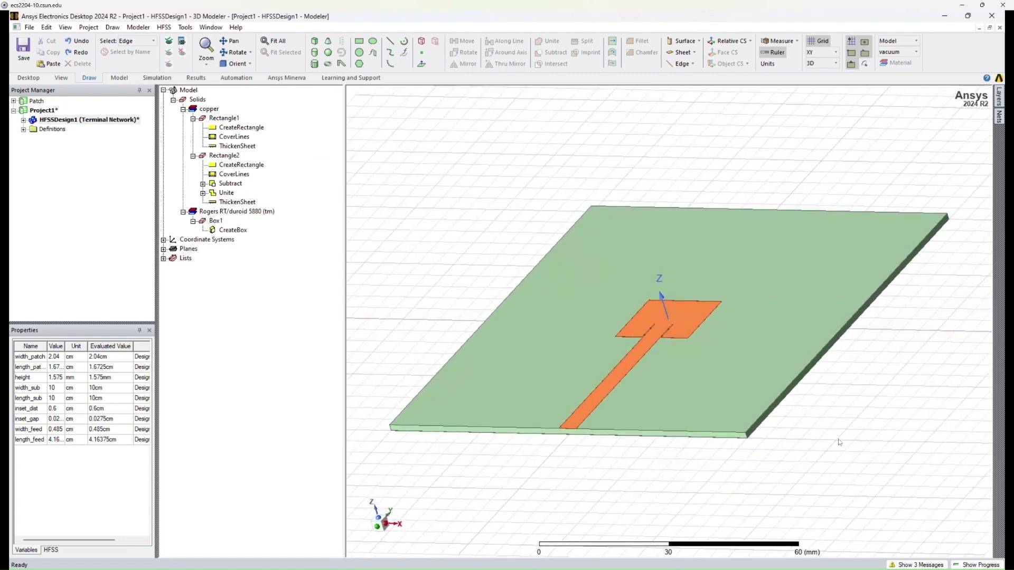
pyautogui.click(787, 448)
pyautogui.scroll(6, 754, 441)
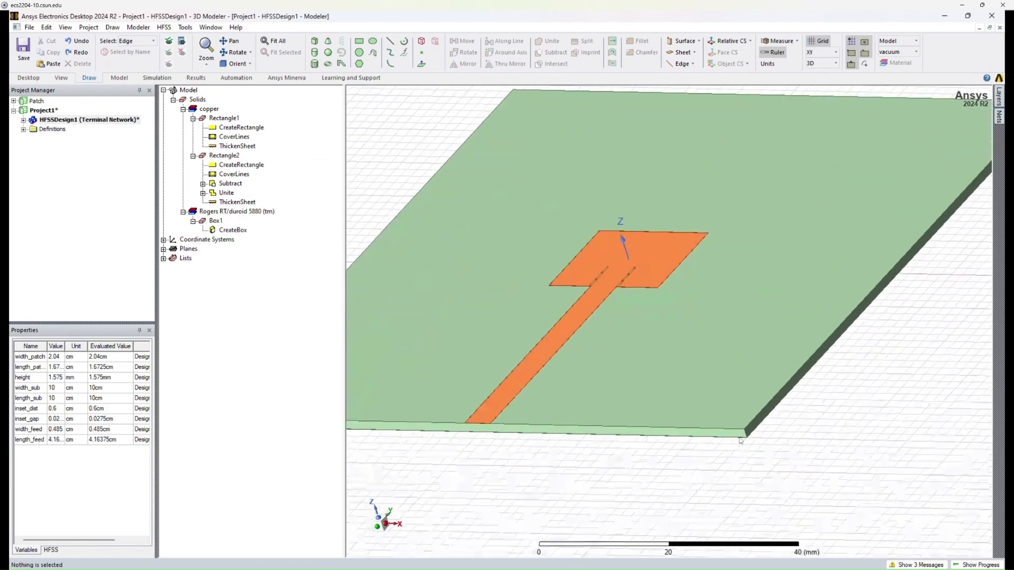
pyautogui.scroll(8, 755, 439)
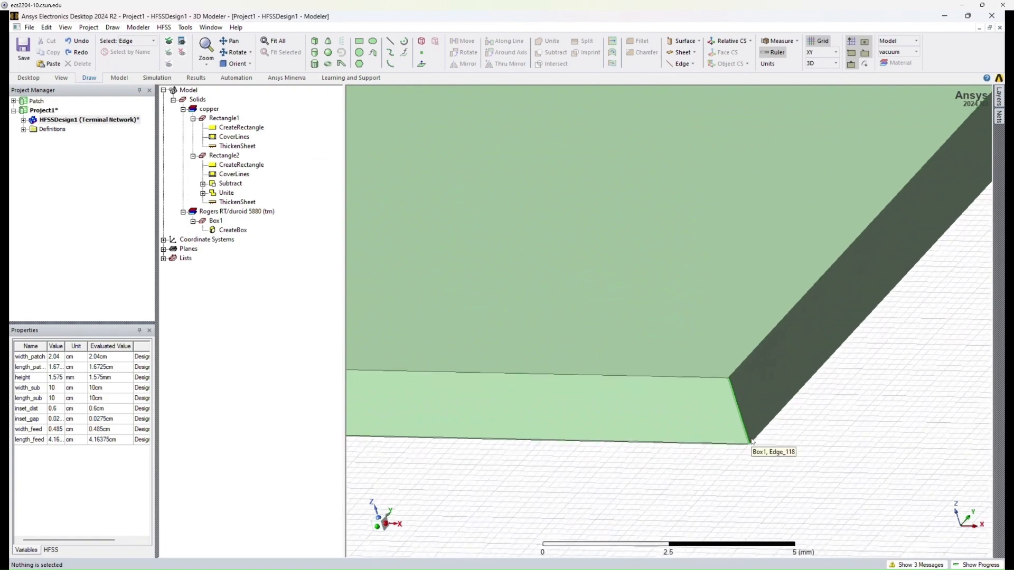
pyautogui.scroll(8, 748, 453)
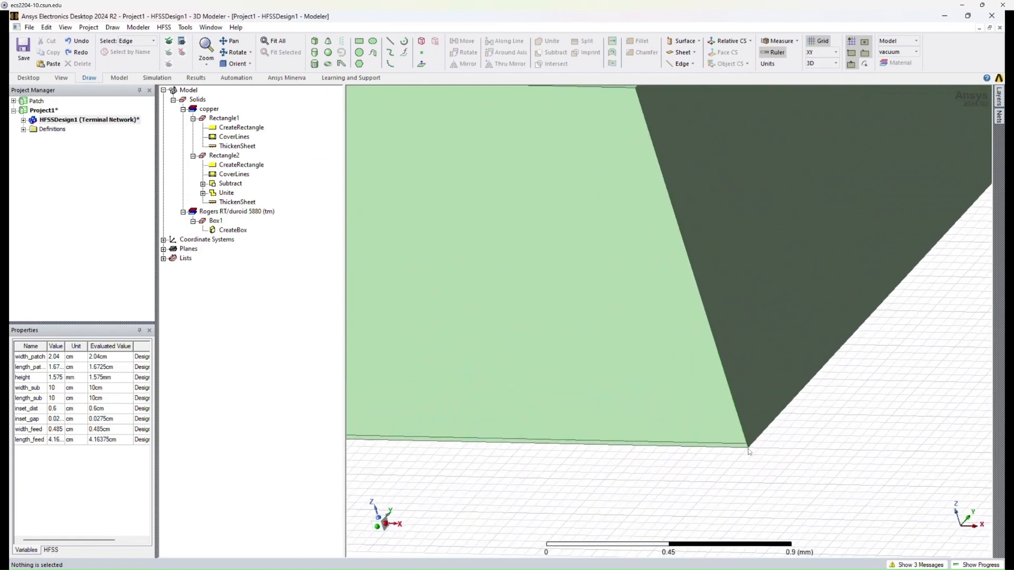
pyautogui.scroll(3, 749, 450)
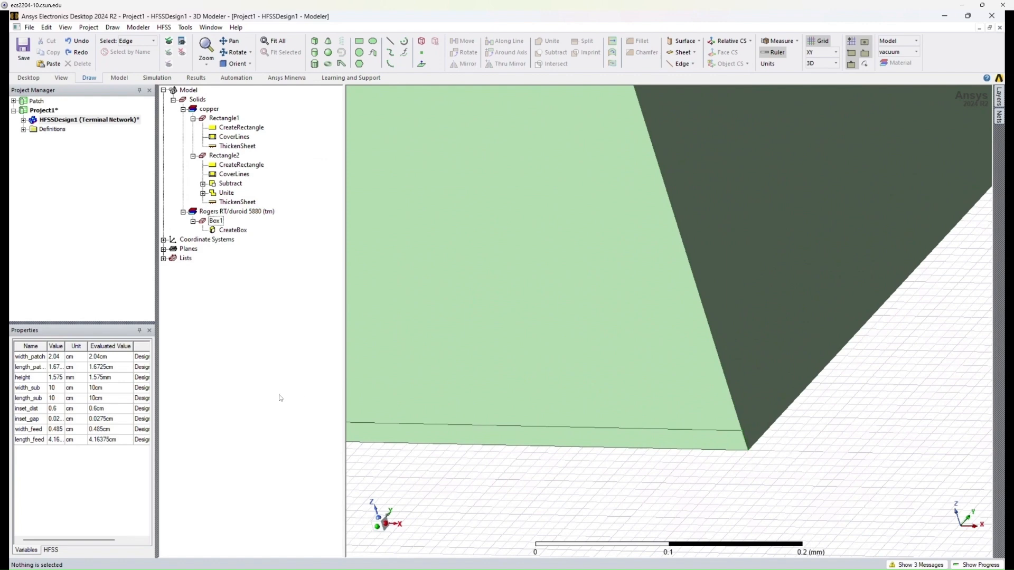
# Fillet the vertical corner edges of the substrate and ground plane at the front corner with a 5 mm radius and 0 mm setback.
pyautogui.click(745, 441)
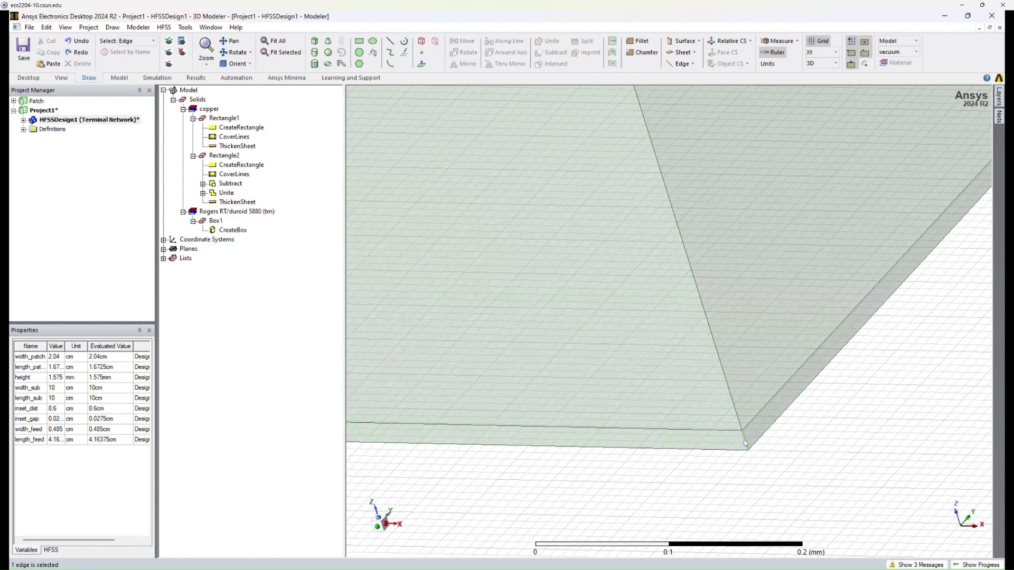
pyautogui.keyDown('ctrl'); pyautogui.click(736, 411); pyautogui.keyUp('ctrl')
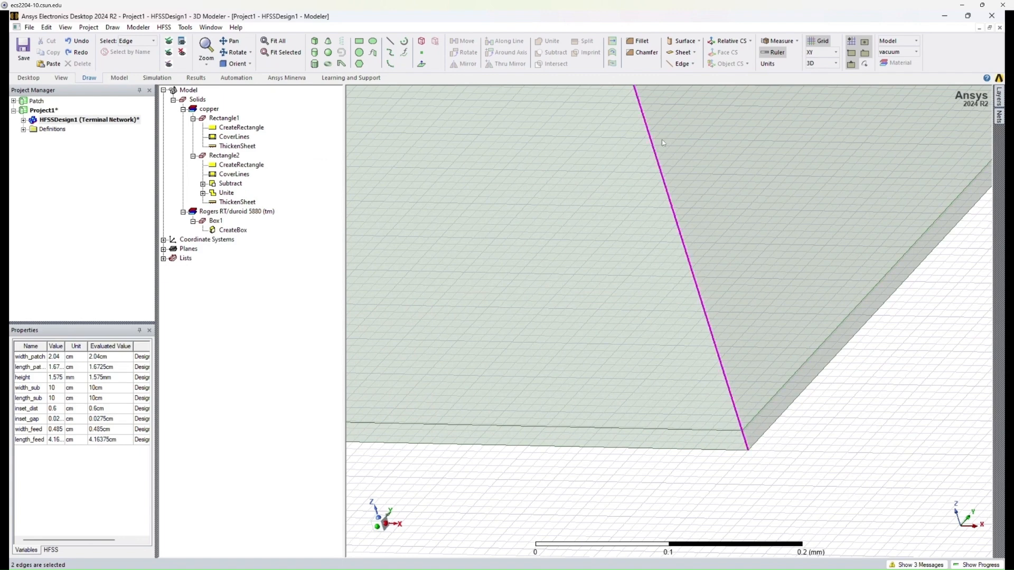
pyautogui.click(639, 40)
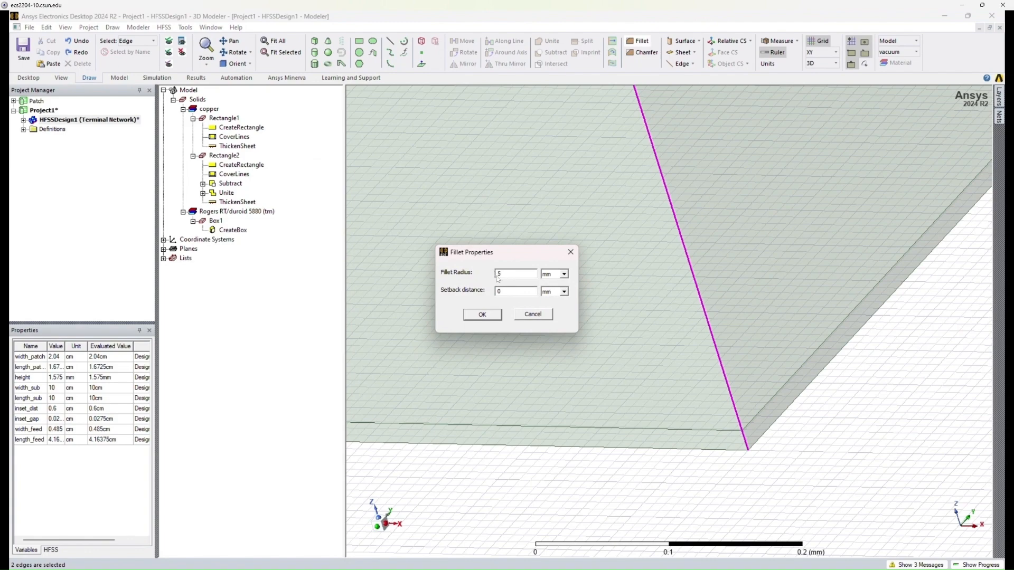
pyautogui.click(493, 317)
pyautogui.hotkey('ctrl', 'd')
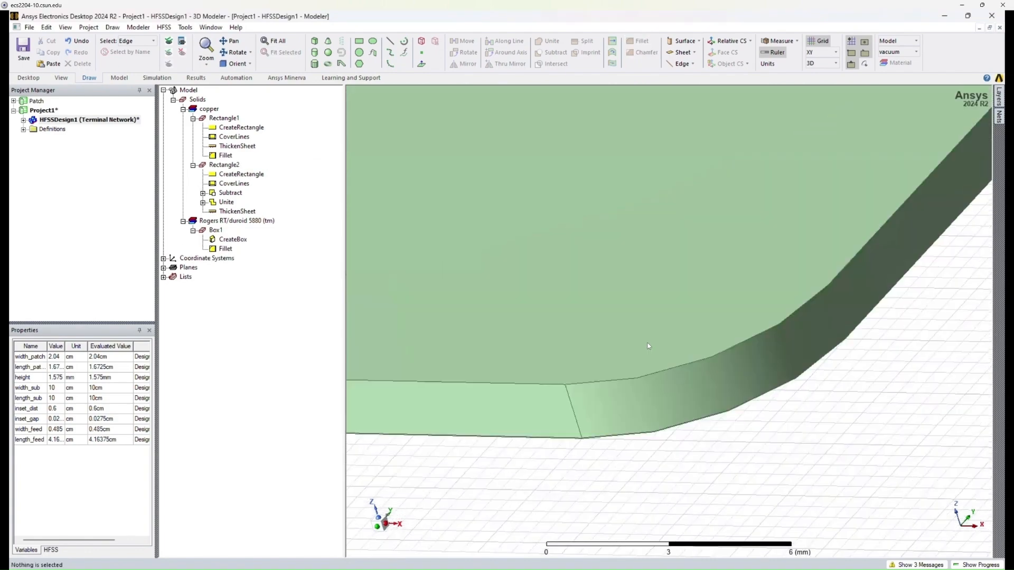
pyautogui.scroll(-1, 757, 443)
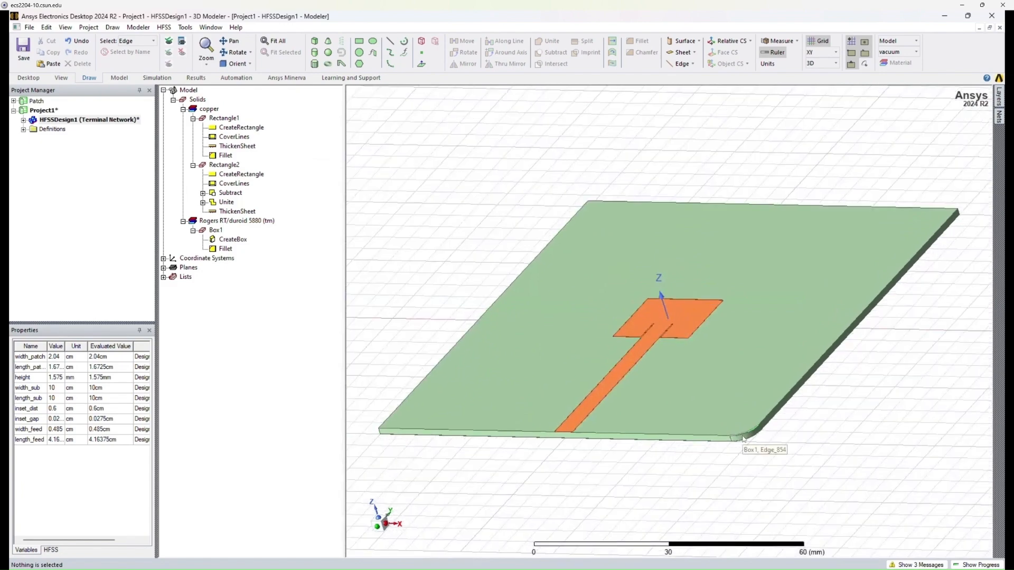
pyautogui.click(249, 64)
pyautogui.click(248, 76)
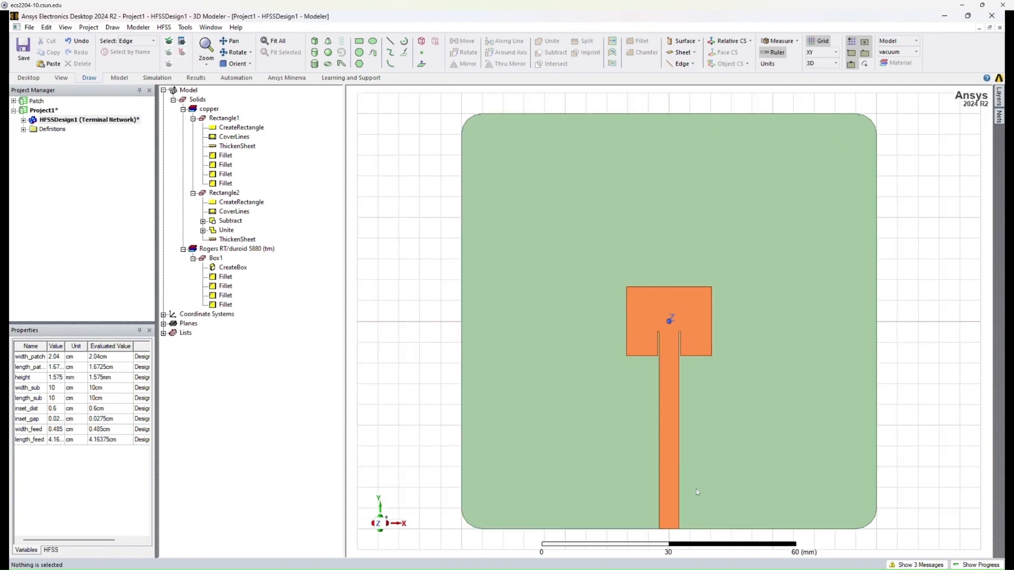
# Chamfer the right vertical edge at the feed line's front end with a left distance of 1.5 mm and a right distance of 5 mm.
pyautogui.moveTo(676, 538)
pyautogui.mouseDown(button='middle')
pyautogui.moveTo(669, 496)
pyautogui.moveTo(650, 469)
pyautogui.moveTo(647, 423)
pyautogui.moveTo(634, 407)
pyautogui.moveTo(621, 415)
pyautogui.mouseUp(button='middle')
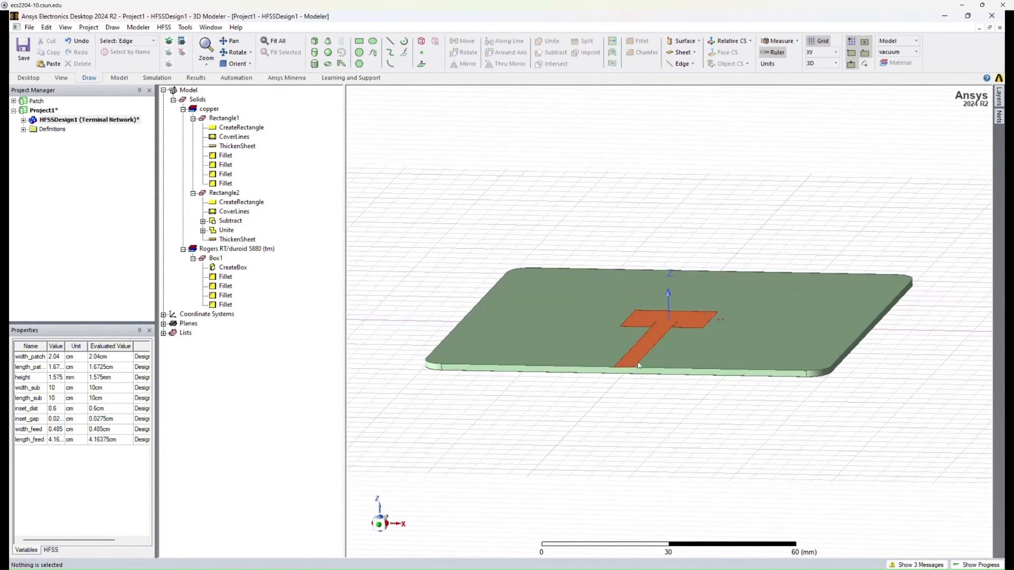
pyautogui.scroll(5, 633, 369)
pyautogui.scroll(10, 638, 365)
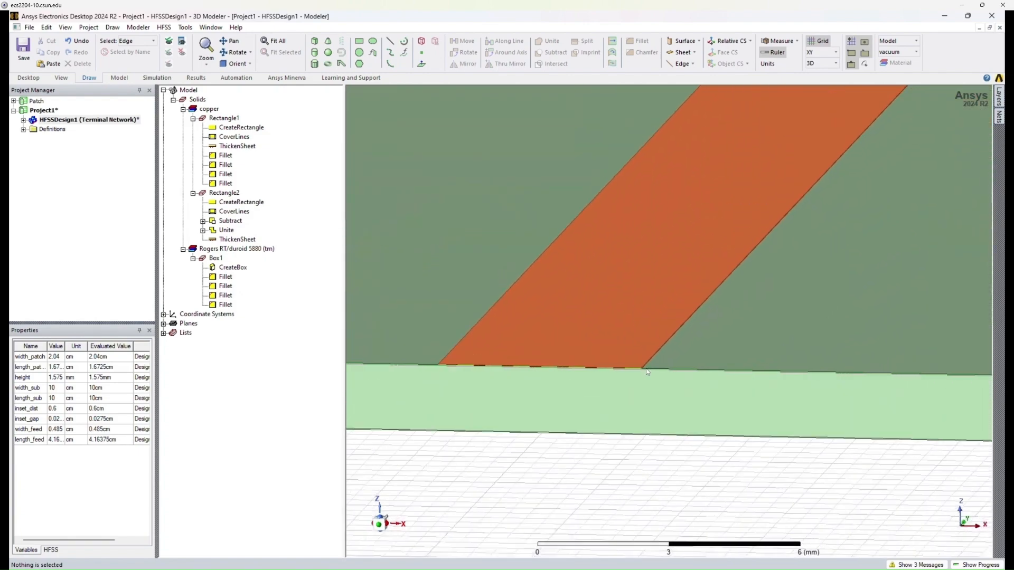
pyautogui.scroll(7, 637, 371)
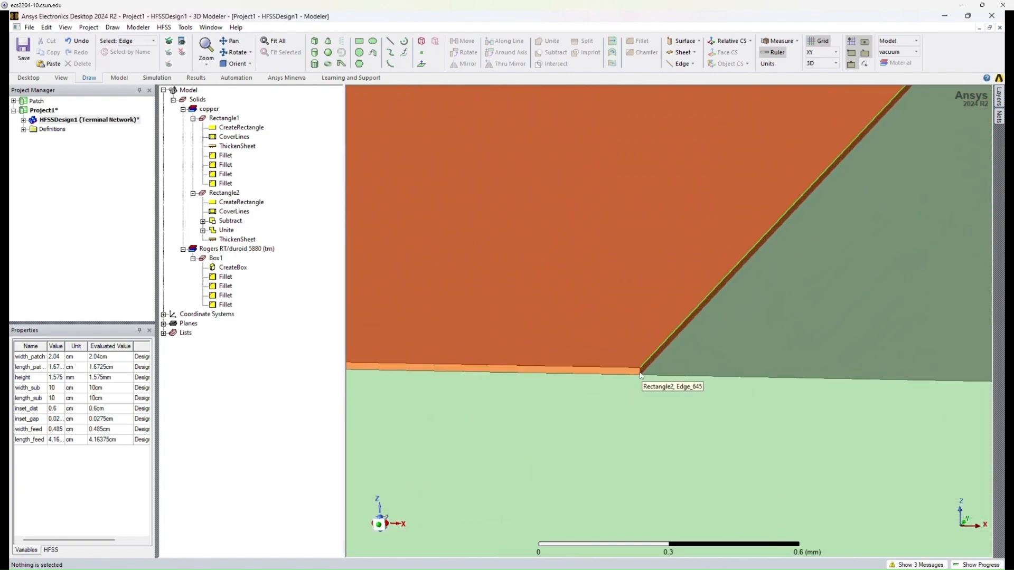
pyautogui.click(641, 373)
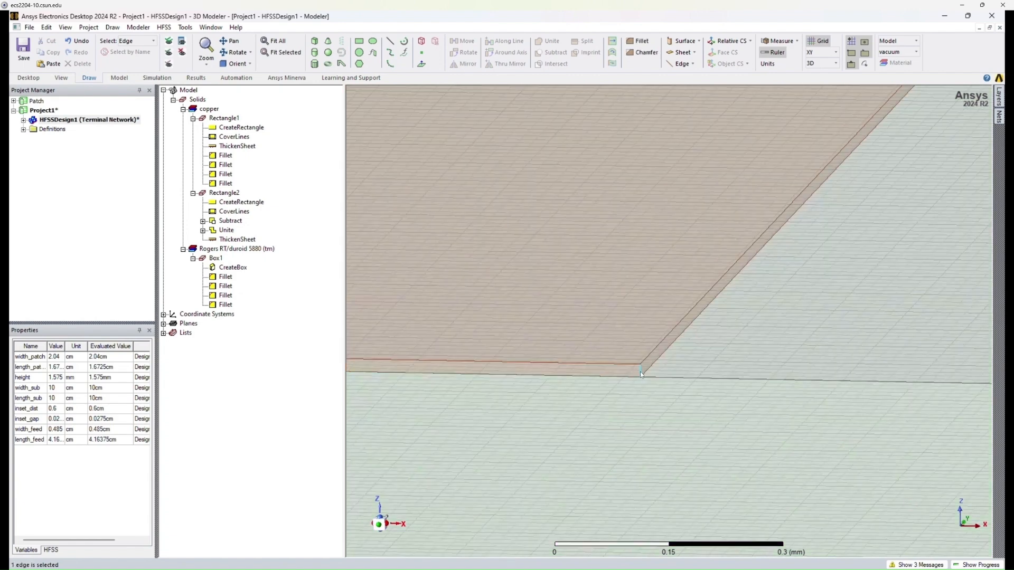
pyautogui.click(644, 53)
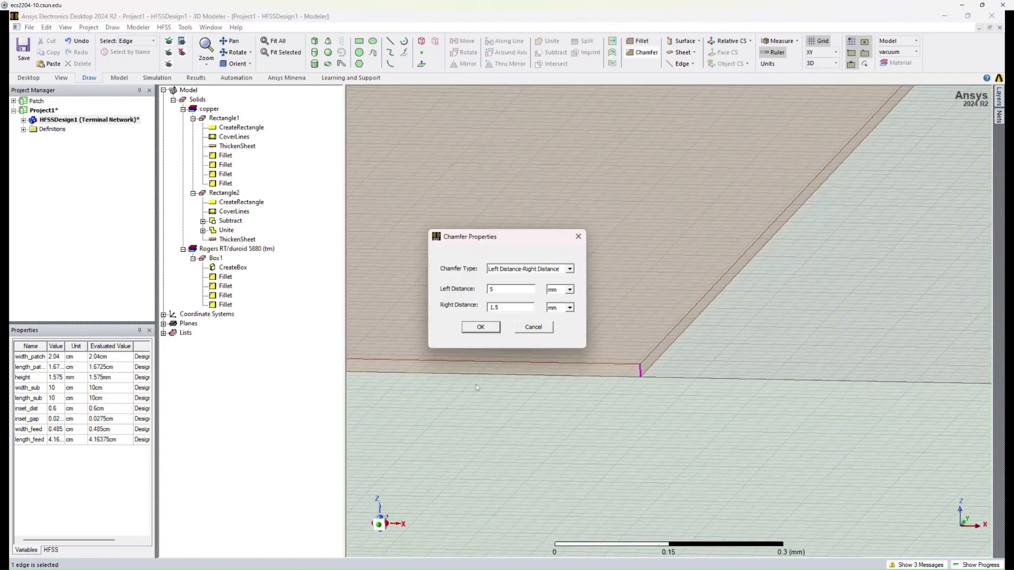
pyautogui.click(570, 270)
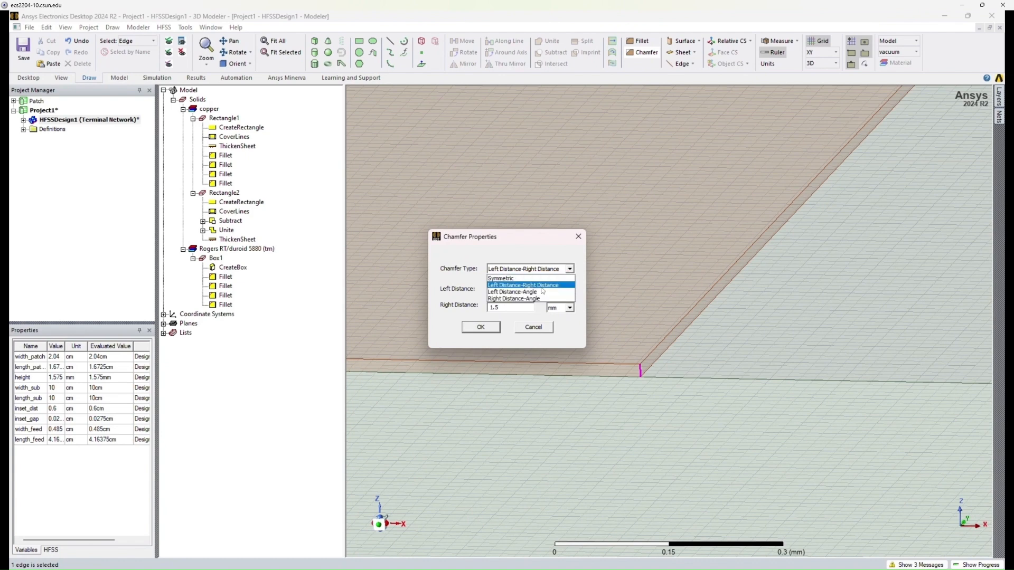
pyautogui.click(542, 286)
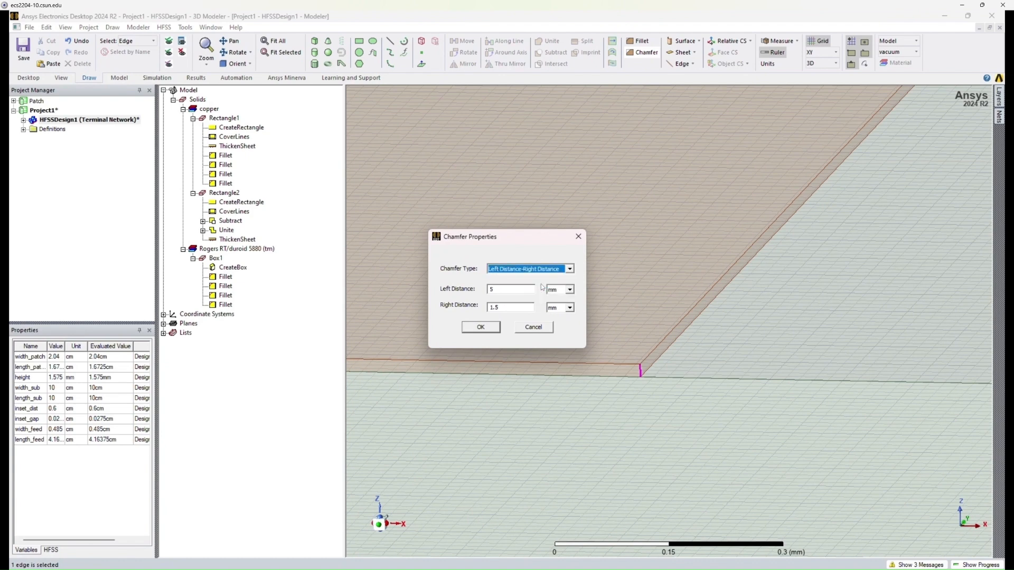
pyautogui.doubleClick(498, 288)
pyautogui.write('1.5')
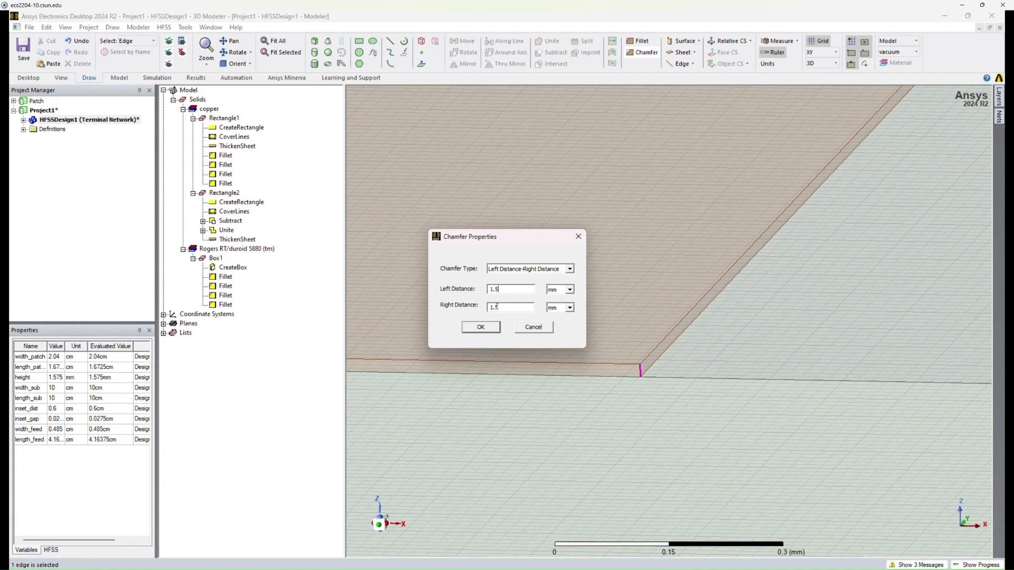
pyautogui.doubleClick(488, 307)
pyautogui.write('5')
pyautogui.click(497, 330)
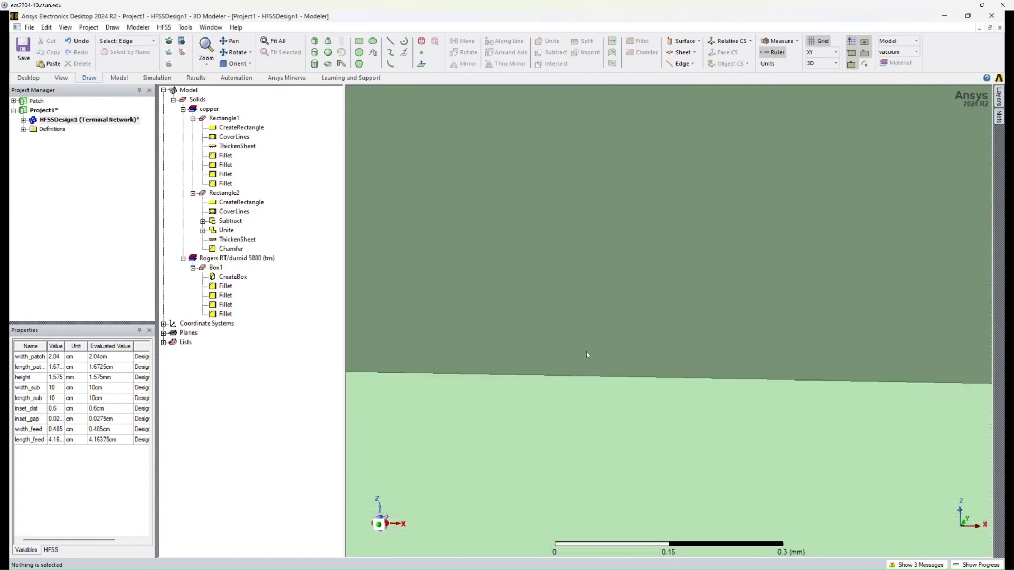
# Chamfer the left vertical edge at the feed line's front end with a left distance of 5 mm and a right distance of 1.5 mm.
pyautogui.scroll(-8, 604, 365)
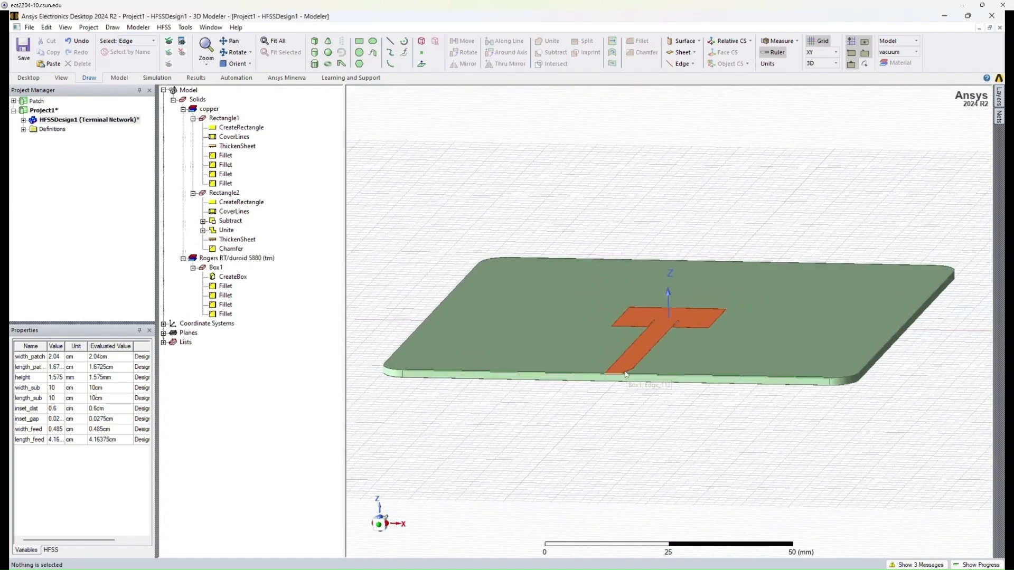
pyautogui.scroll(4, 626, 374)
pyautogui.scroll(4, 626, 374)
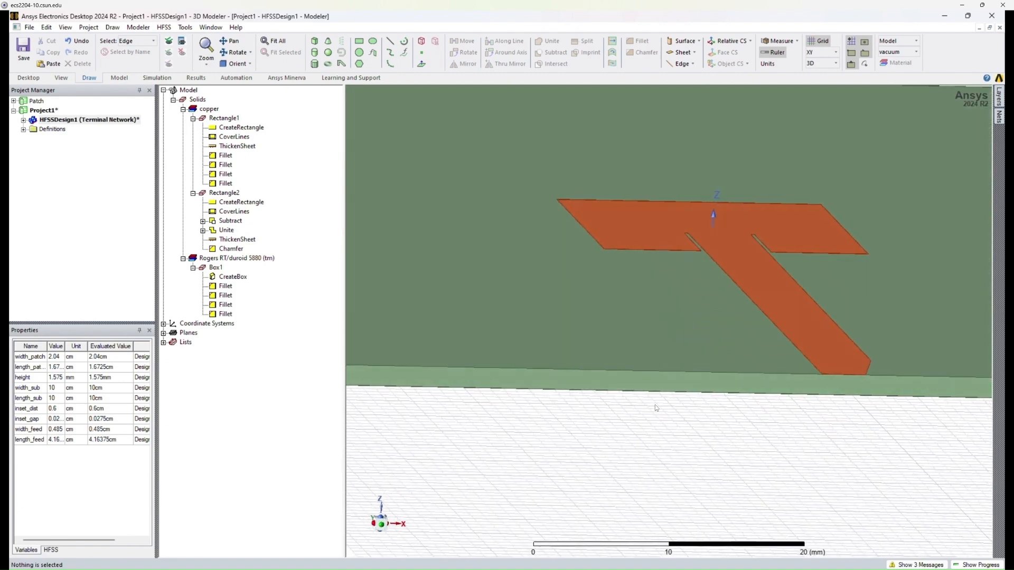
pyautogui.scroll(8, 830, 375)
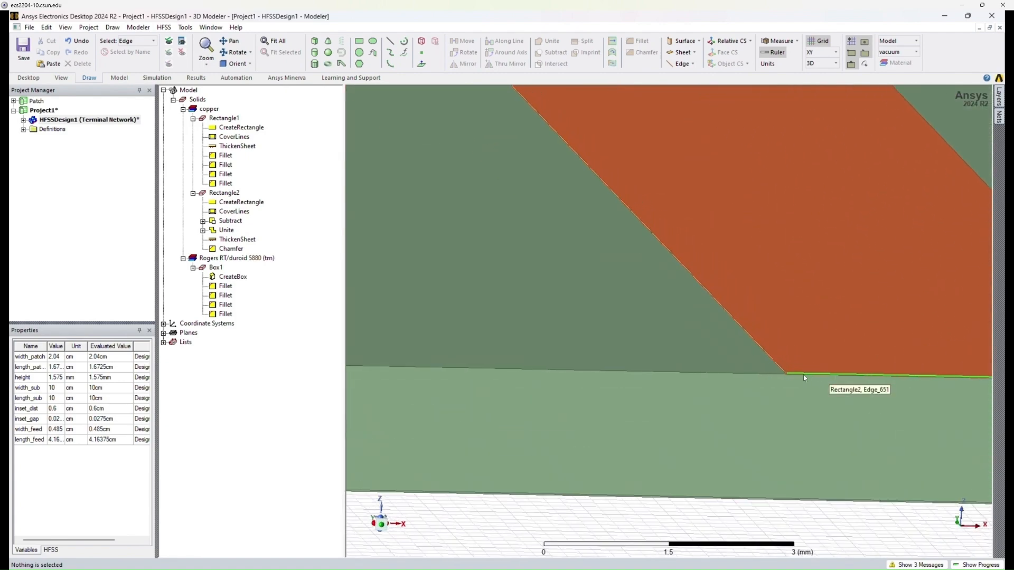
pyautogui.scroll(6, 776, 374)
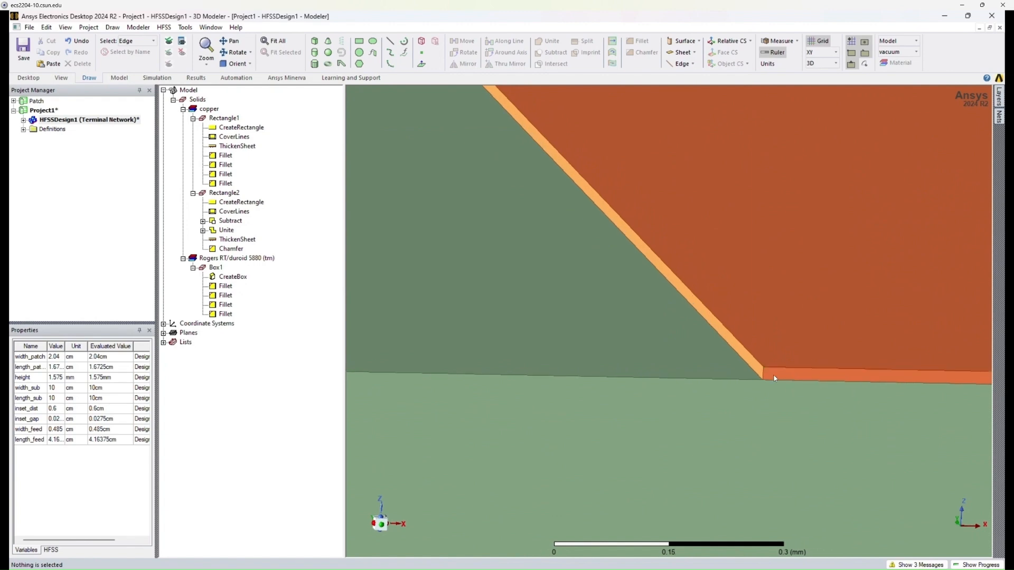
pyautogui.click(763, 373)
pyautogui.click(642, 52)
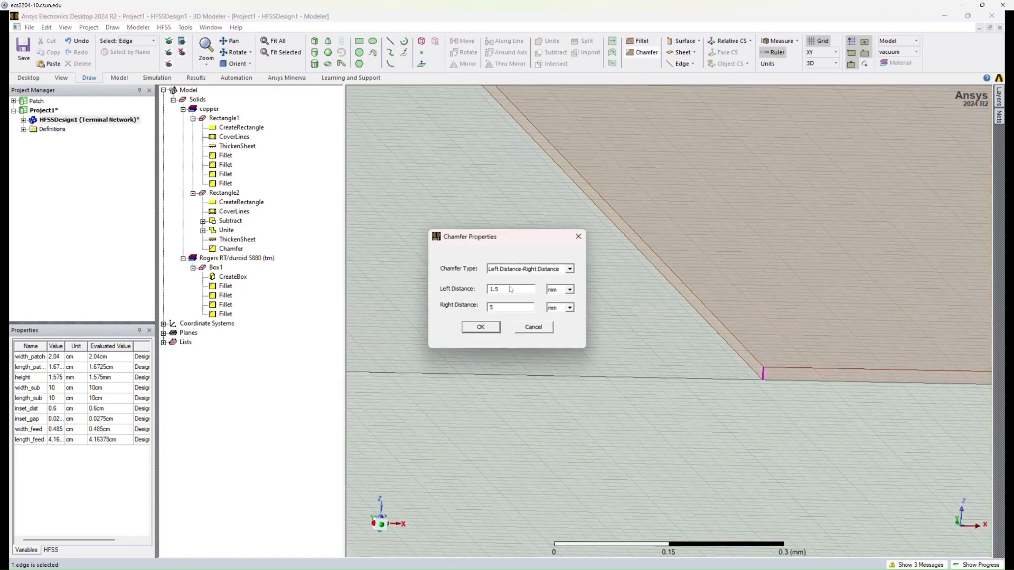
pyautogui.moveTo(512, 289); pyautogui.dragTo(472, 307)
pyautogui.write('51.5')
pyautogui.click(481, 327)
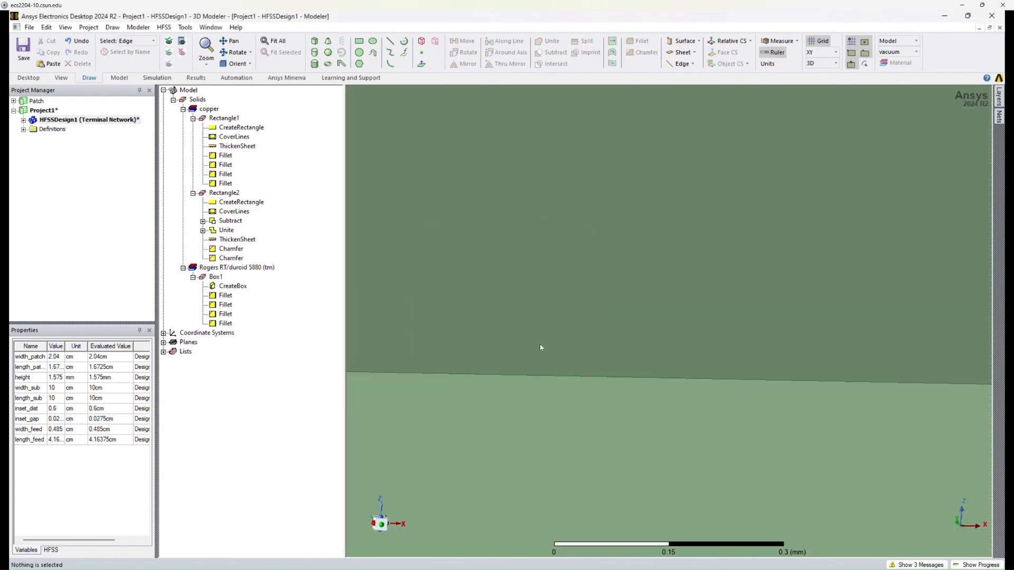
pyautogui.hotkey('ctrl', 'd')
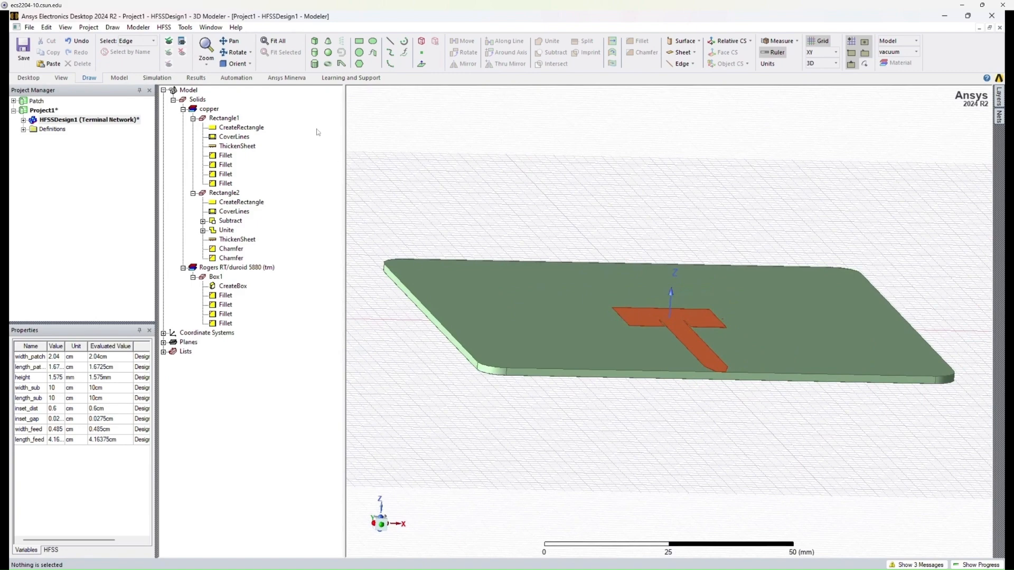
pyautogui.click(249, 64)
pyautogui.click(247, 76)
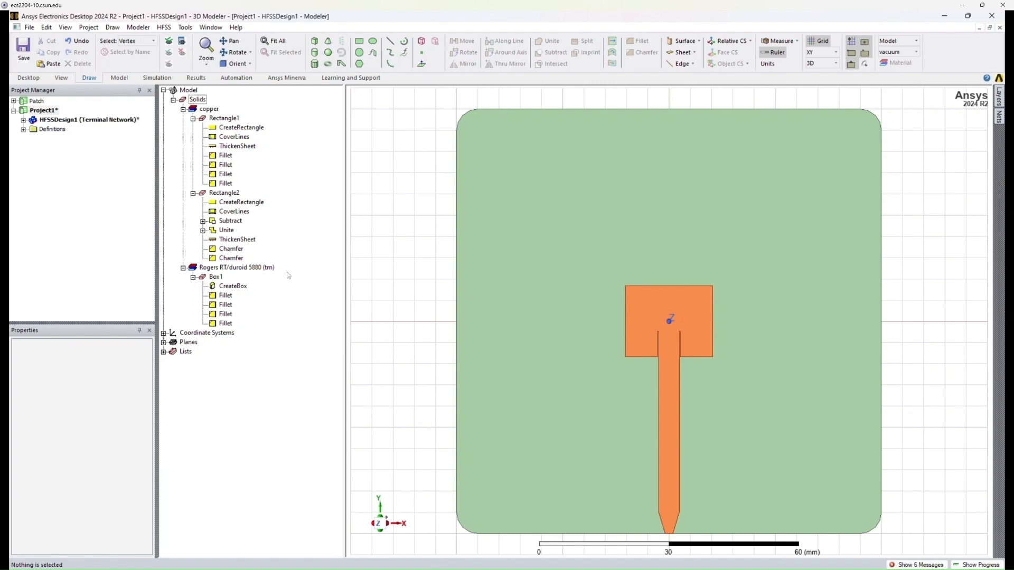
# Insert the encrypted 3D component 132289_2023.a3dcomp into the model, entering its use password.
pyautogui.click(120, 78)
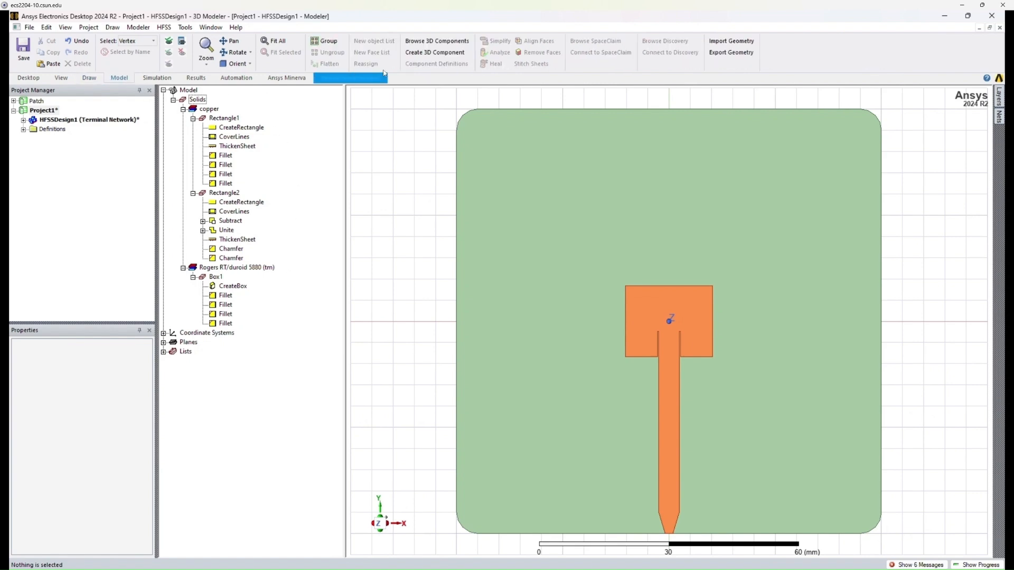
pyautogui.click(435, 42)
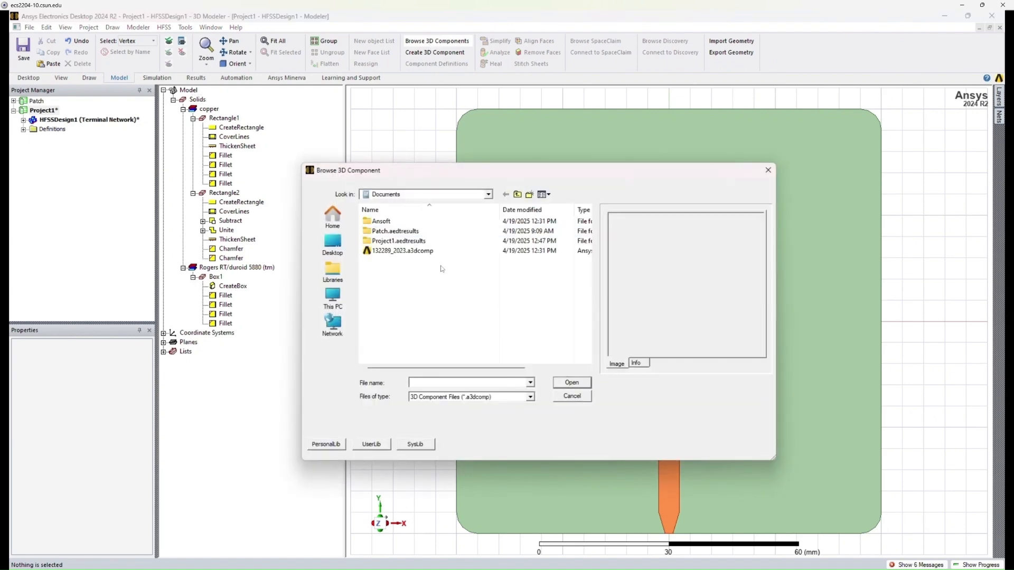
pyautogui.click(388, 252)
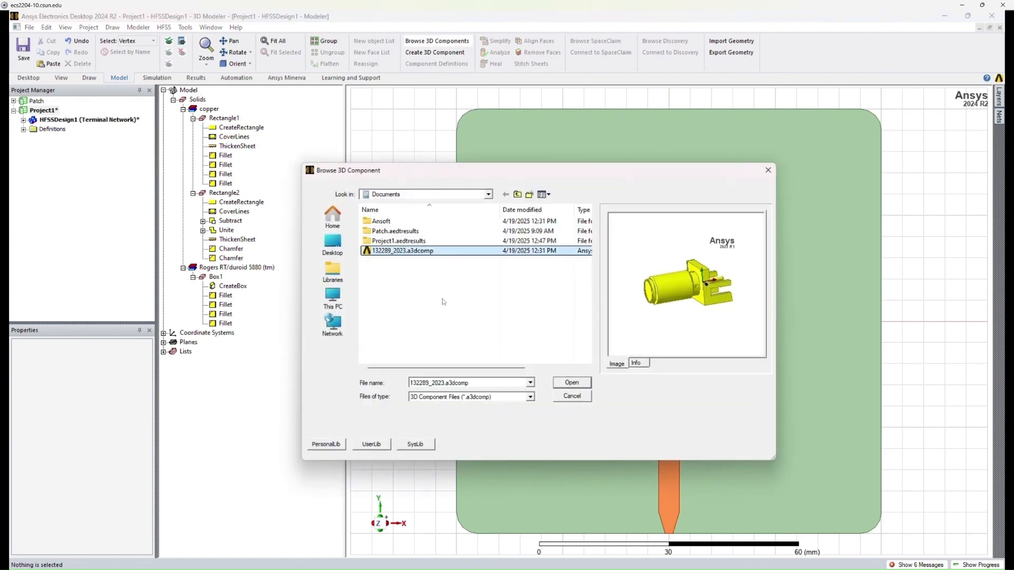
pyautogui.click(573, 384)
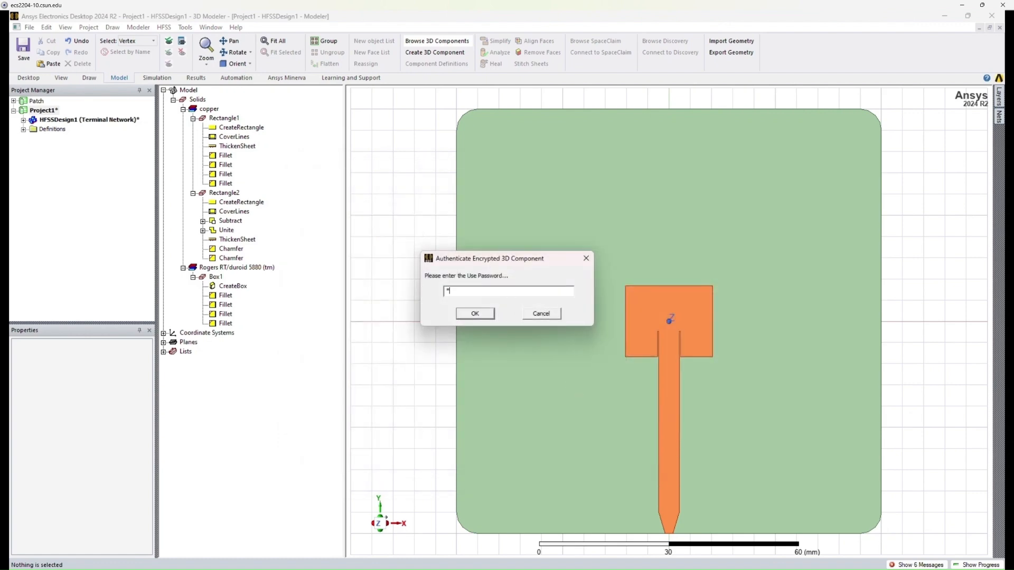
pyautogui.write('********')
pyautogui.click(475, 314)
pyautogui.click(474, 415)
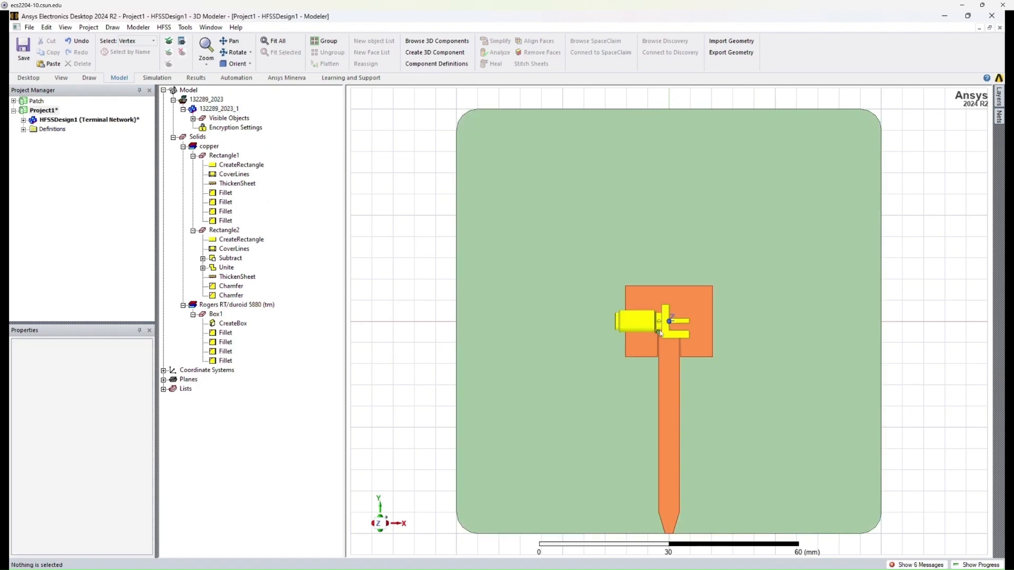
# Select the inserted connector component 132289_2023_1 in the model.
pyautogui.keyDown('alt'); pyautogui.moveTo(664, 334); pyautogui.dragTo(637, 276); pyautogui.keyUp('alt')
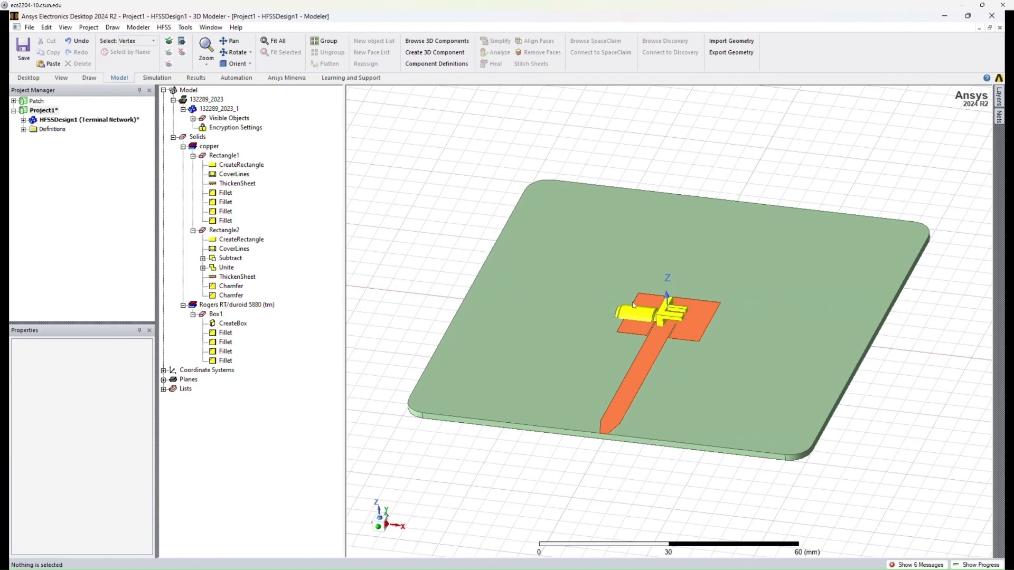
pyautogui.click(229, 110)
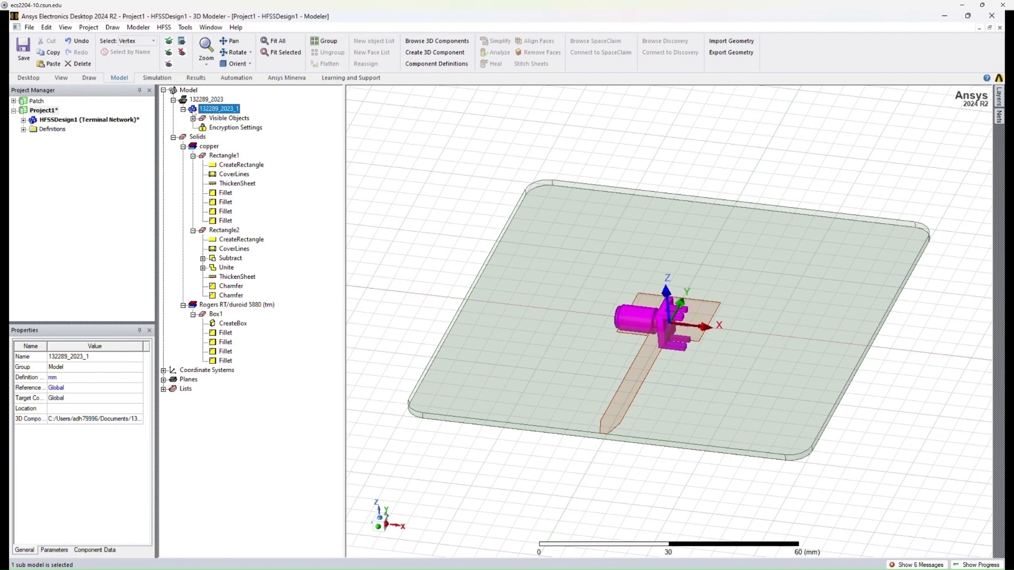
pyautogui.click(89, 81)
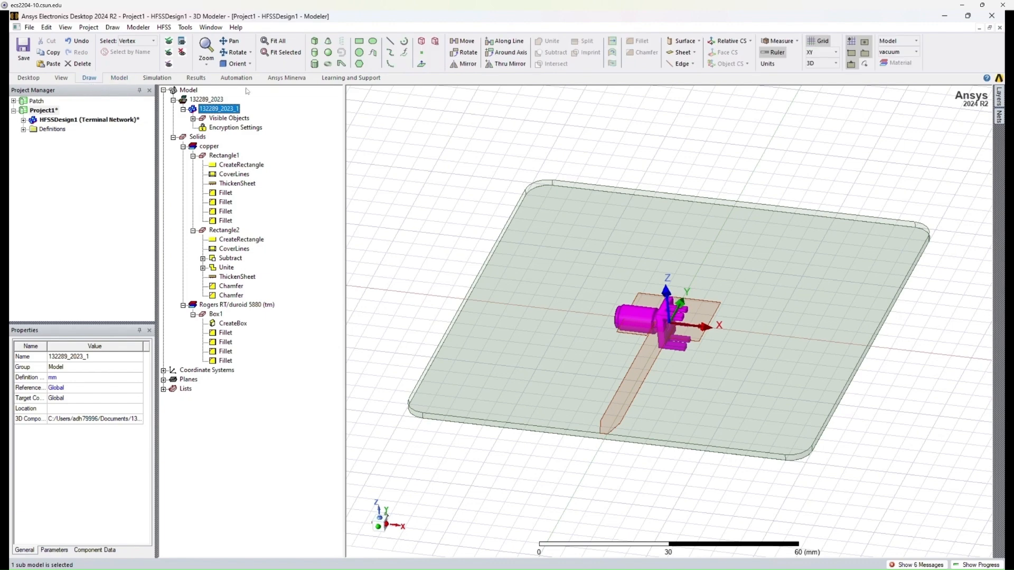
pyautogui.click(464, 42)
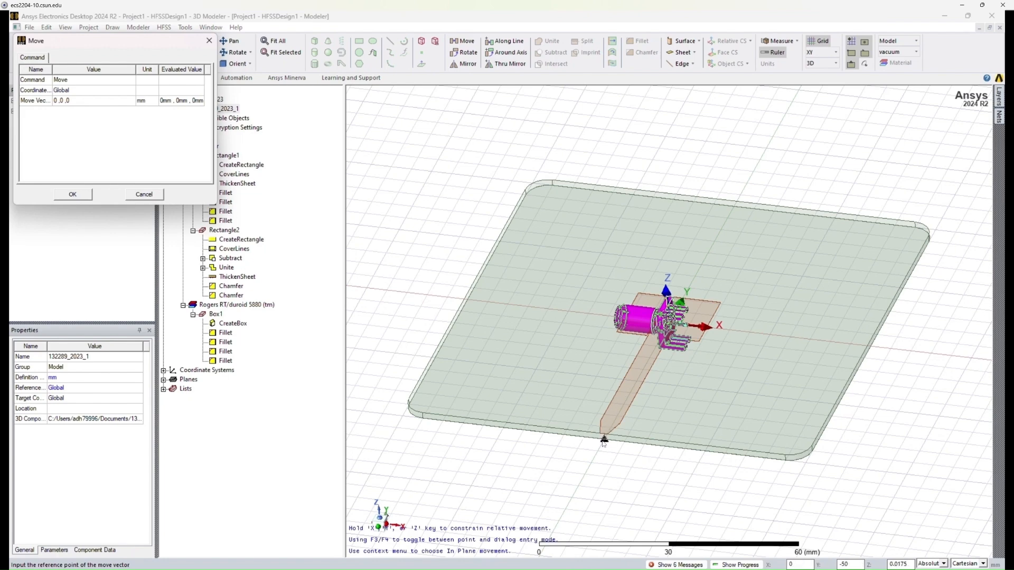
pyautogui.moveTo(113, 46); pyautogui.dragTo(404, 140)
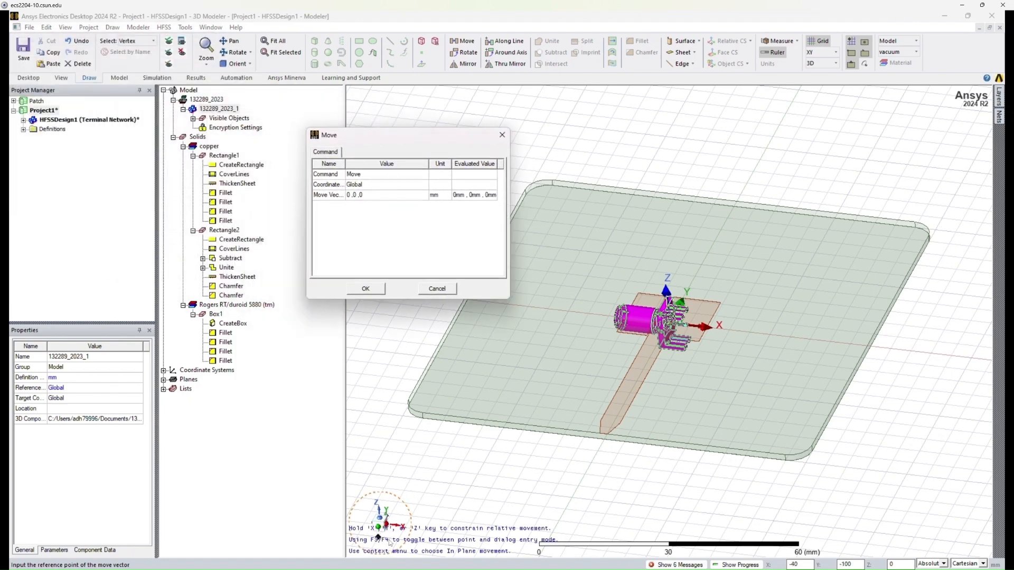
pyautogui.click(371, 197)
pyautogui.click(372, 196)
pyautogui.click(434, 289)
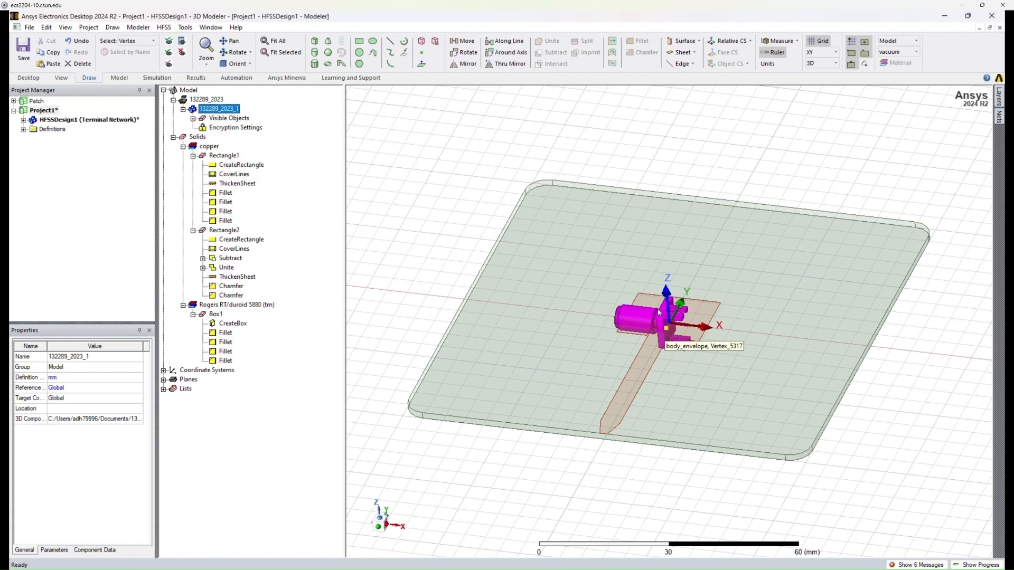
# Rotate the connector component 90 degrees about the Y axis and 90 degrees about the X axis.
pyautogui.click(468, 53)
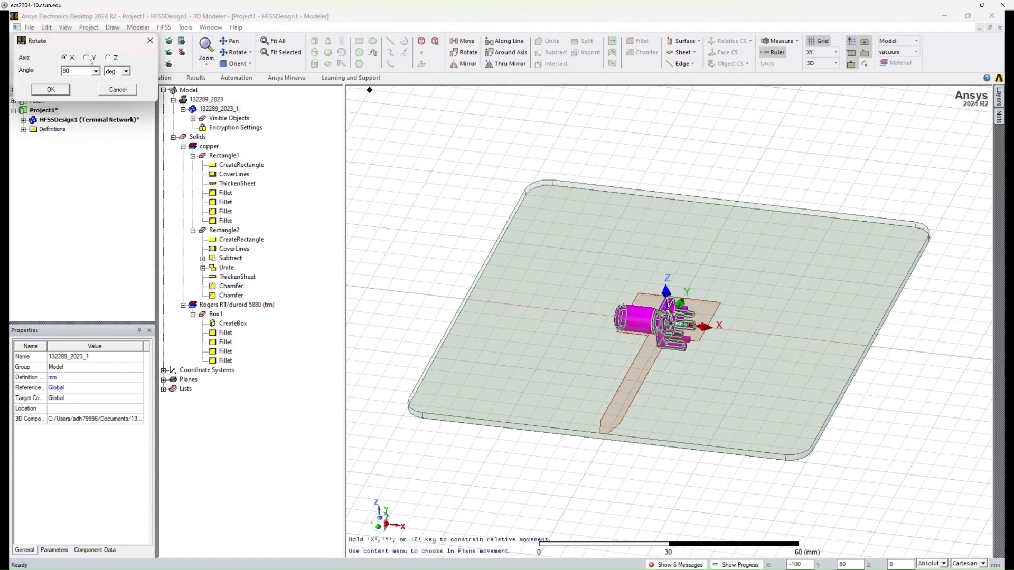
pyautogui.click(88, 58)
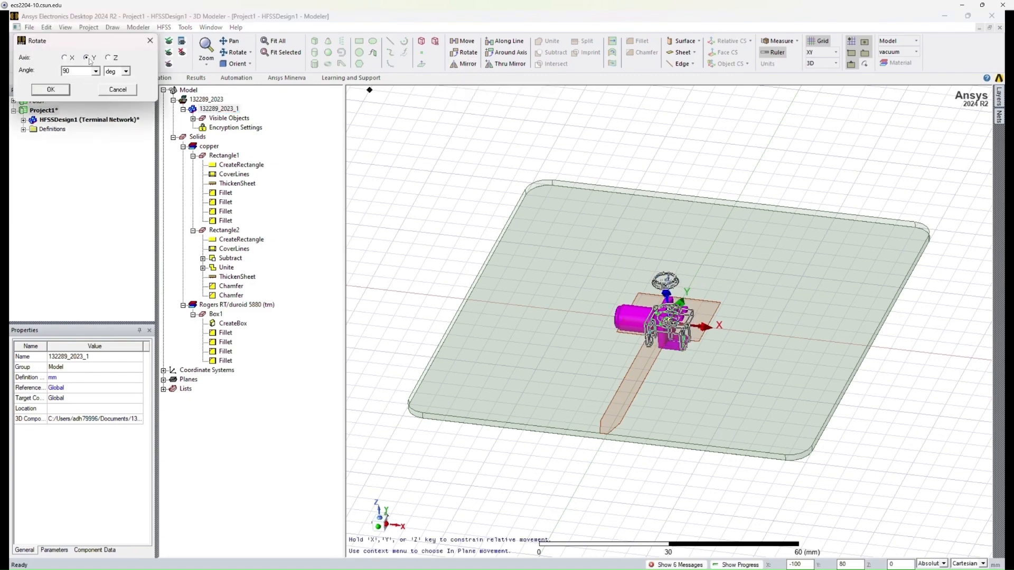
pyautogui.click(51, 90)
pyautogui.click(468, 52)
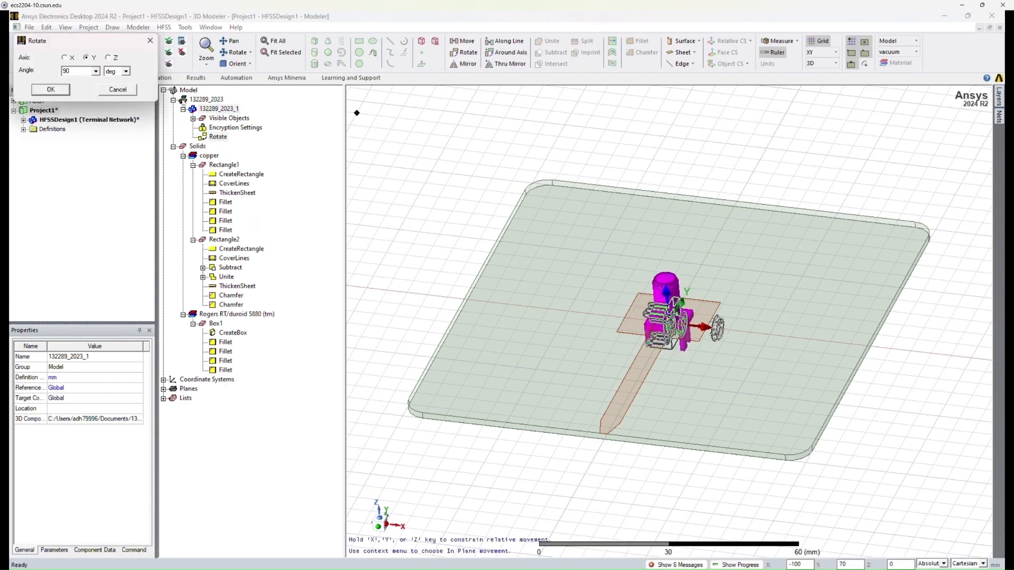
pyautogui.click(69, 58)
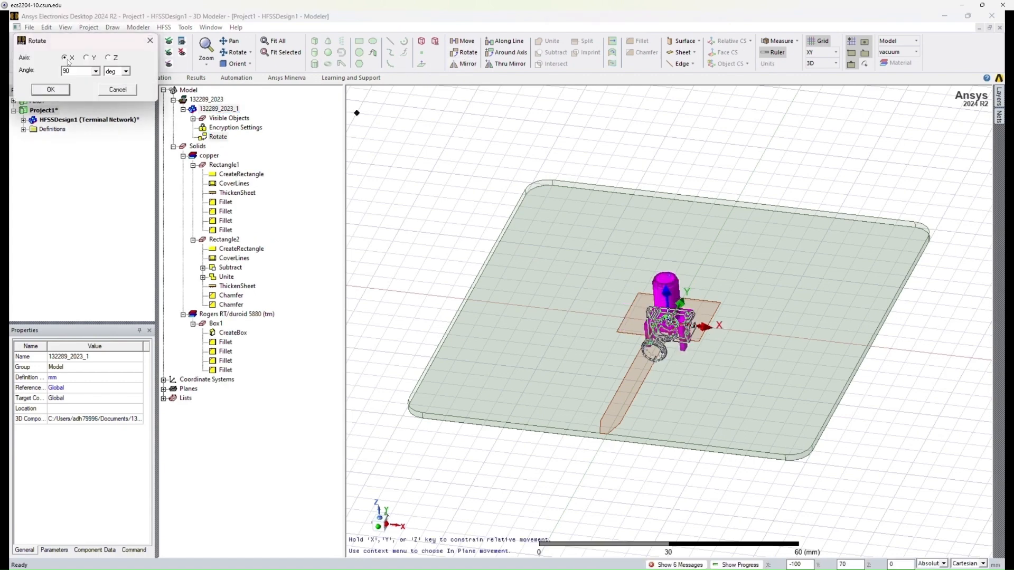
pyautogui.click(51, 90)
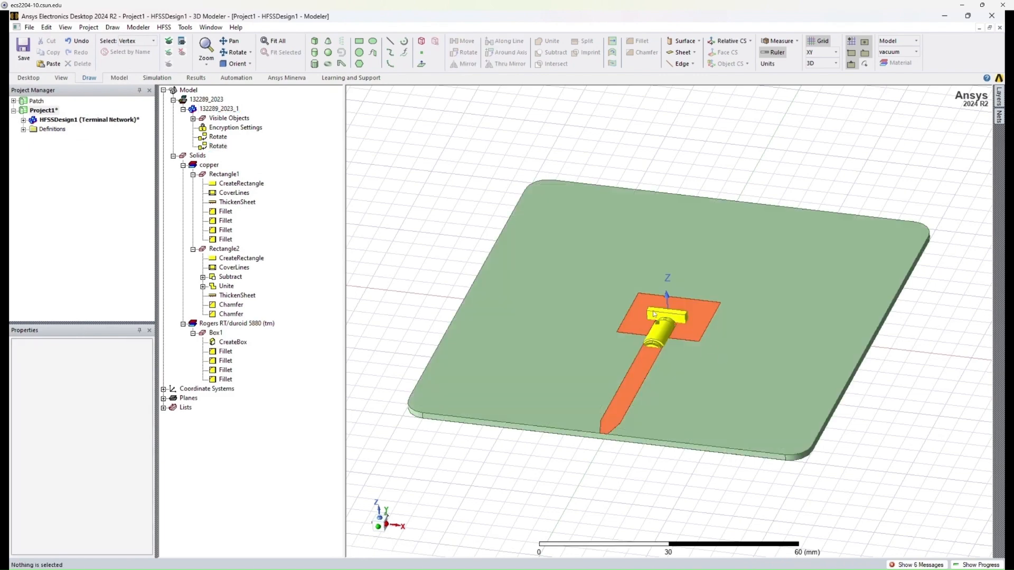
# Move the connector component from the origin to the midpoint of the feed line's tapered end at the board edge, 50 mm along negative Y.
pyautogui.click(238, 63)
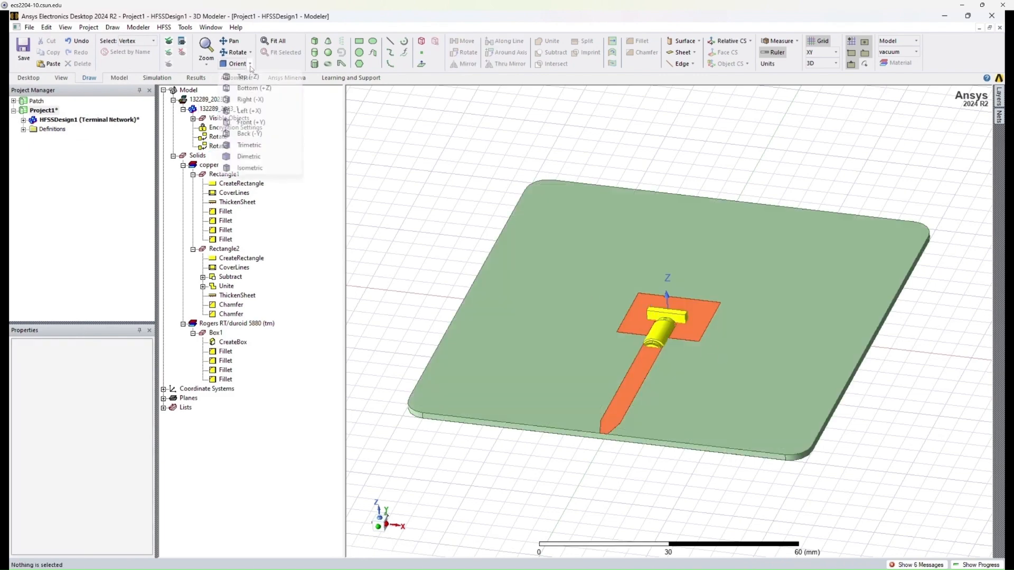
pyautogui.keyDown('alt'); pyautogui.doubleClick(429, 210); pyautogui.keyUp('alt')
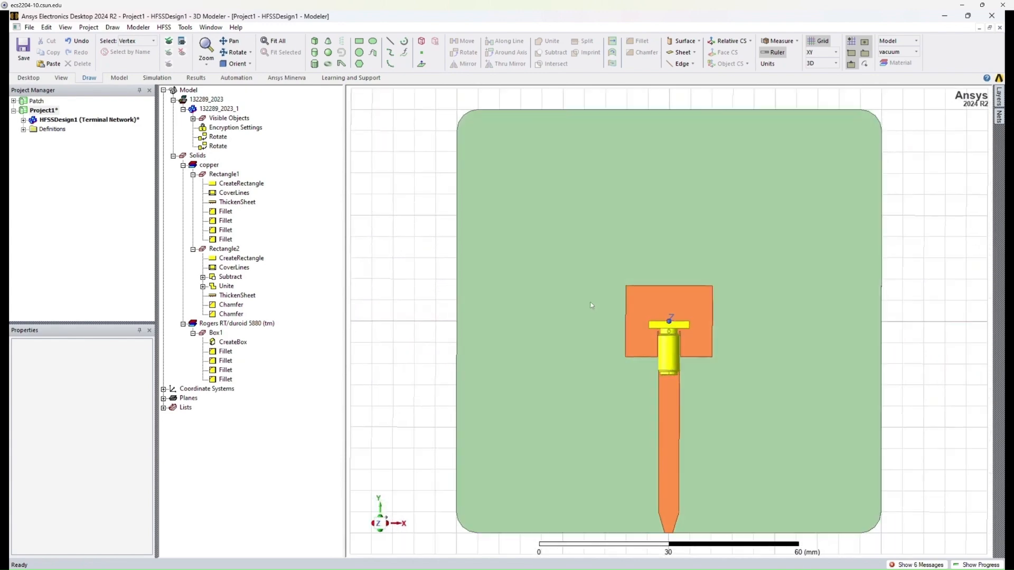
pyautogui.click(220, 110)
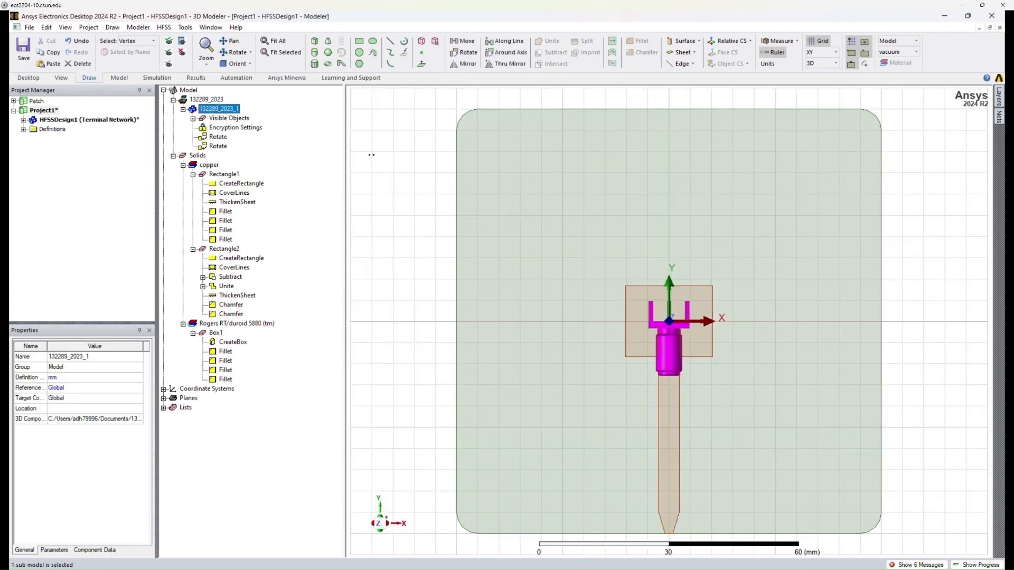
pyautogui.click(417, 150)
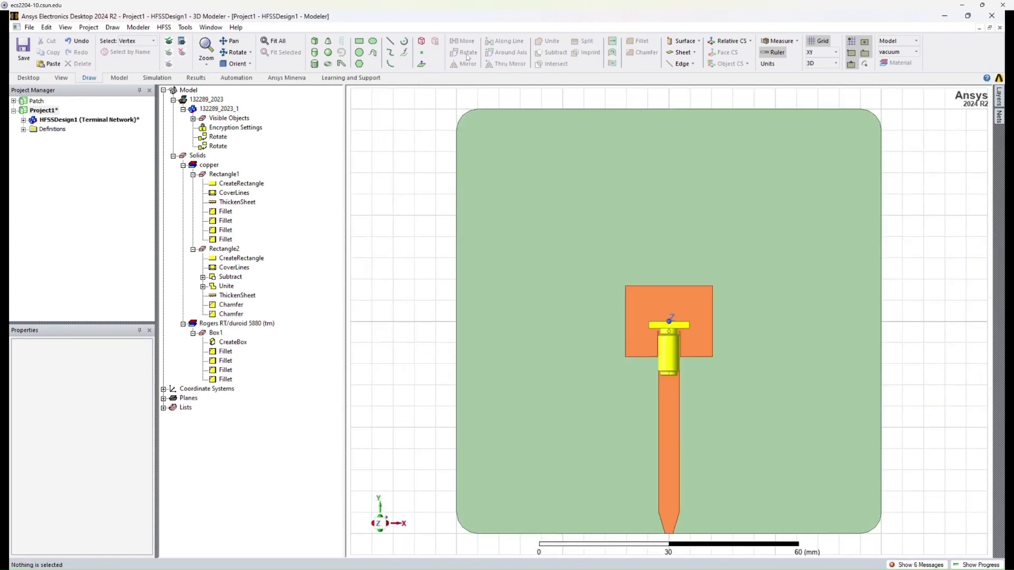
pyautogui.click(235, 109)
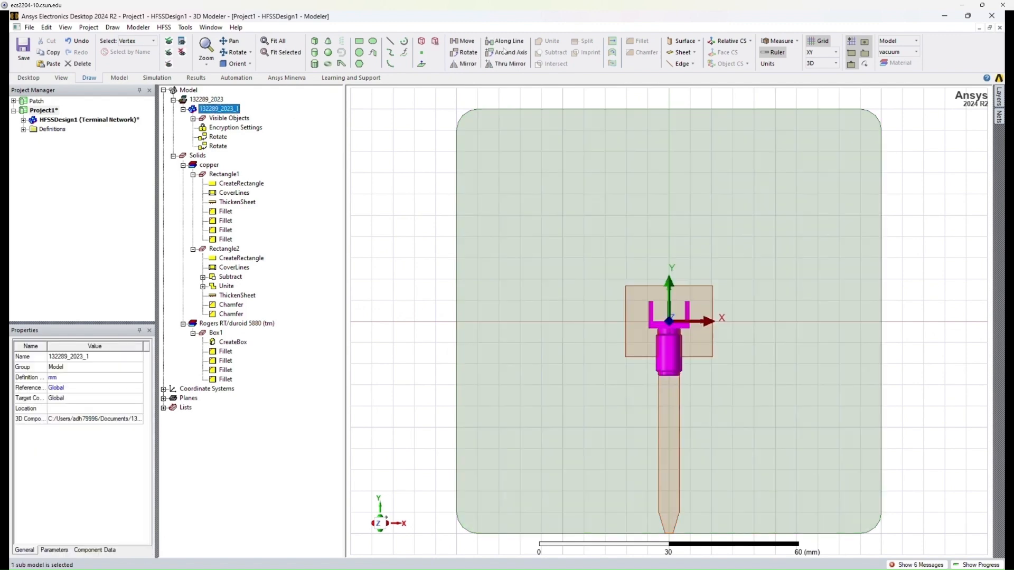
pyautogui.click(462, 45)
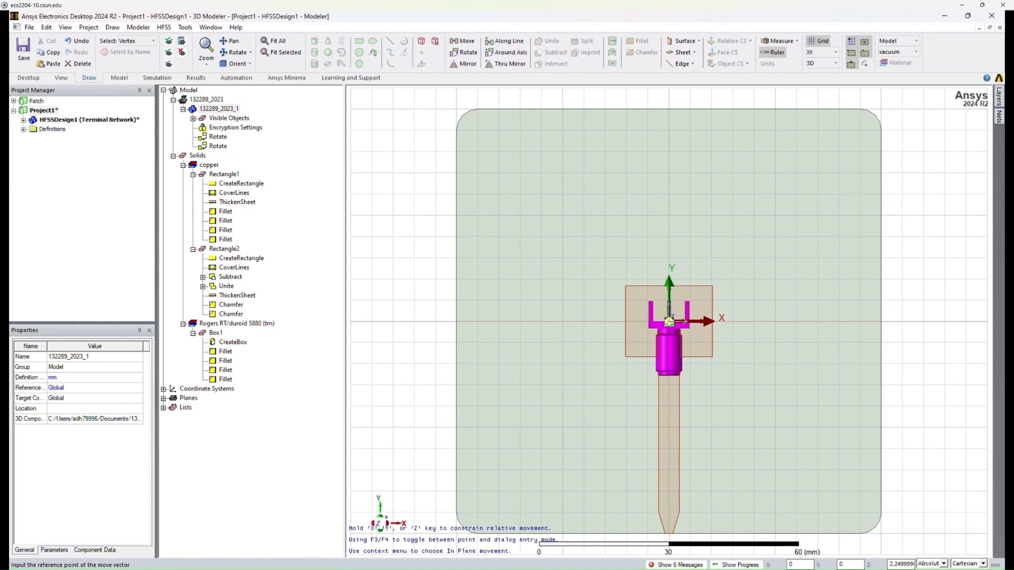
pyautogui.click(670, 321)
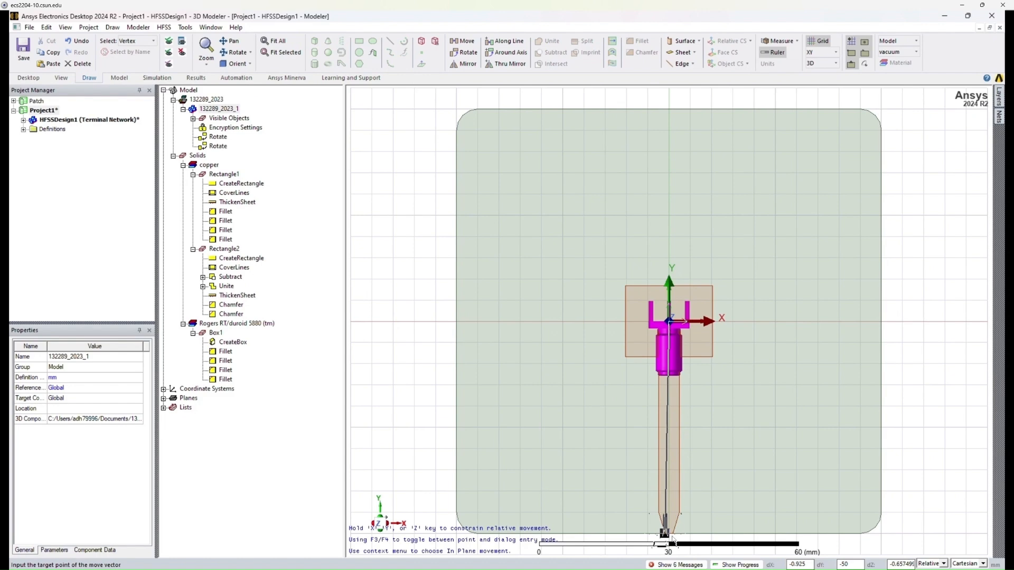
pyautogui.scroll(3, 666, 531)
pyautogui.scroll(5, 668, 530)
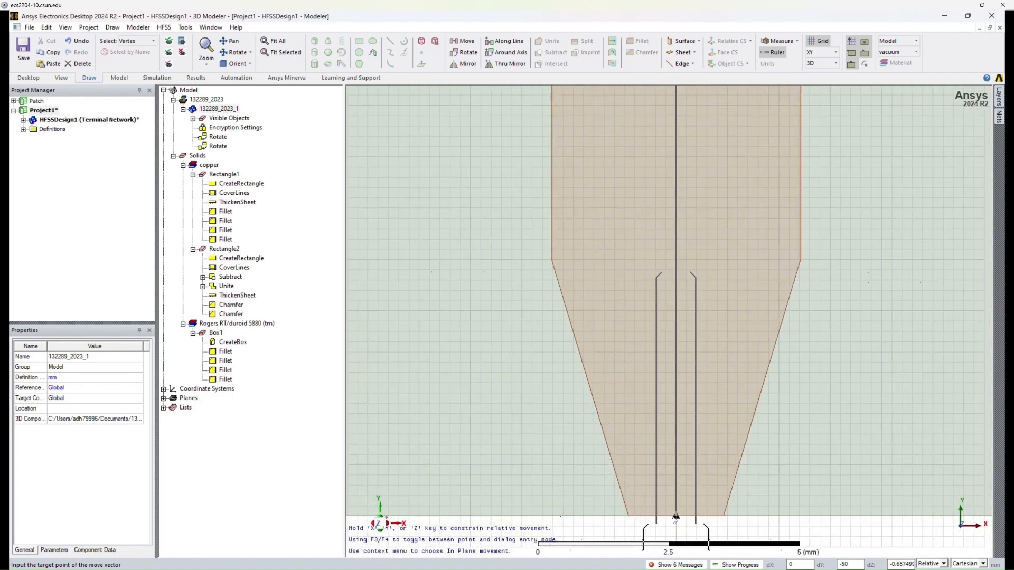
pyautogui.click(677, 517)
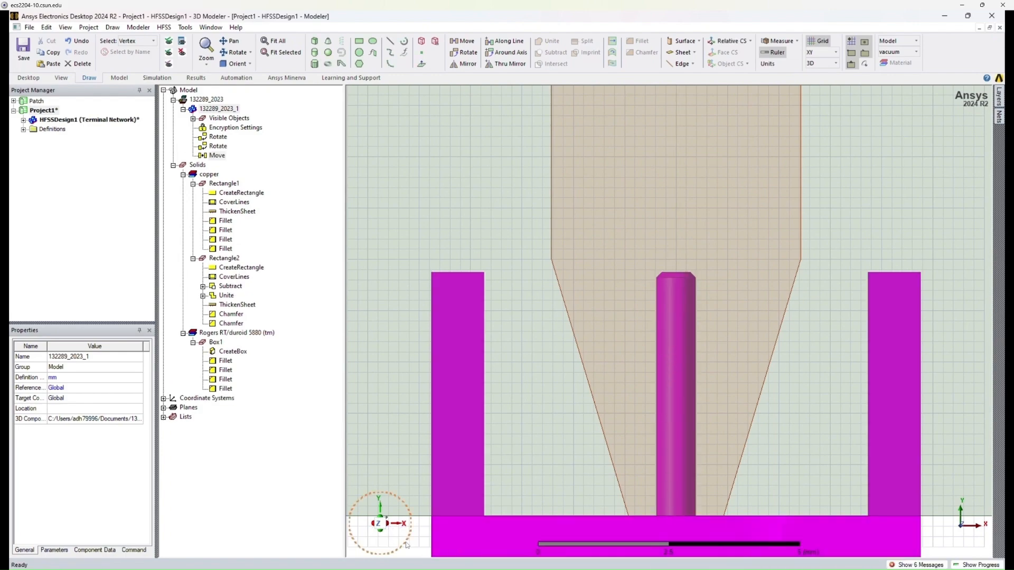
# Examine the connector's pin and ground legs against the tapered feed line and the board edge from above and from the side.
pyautogui.click(378, 524)
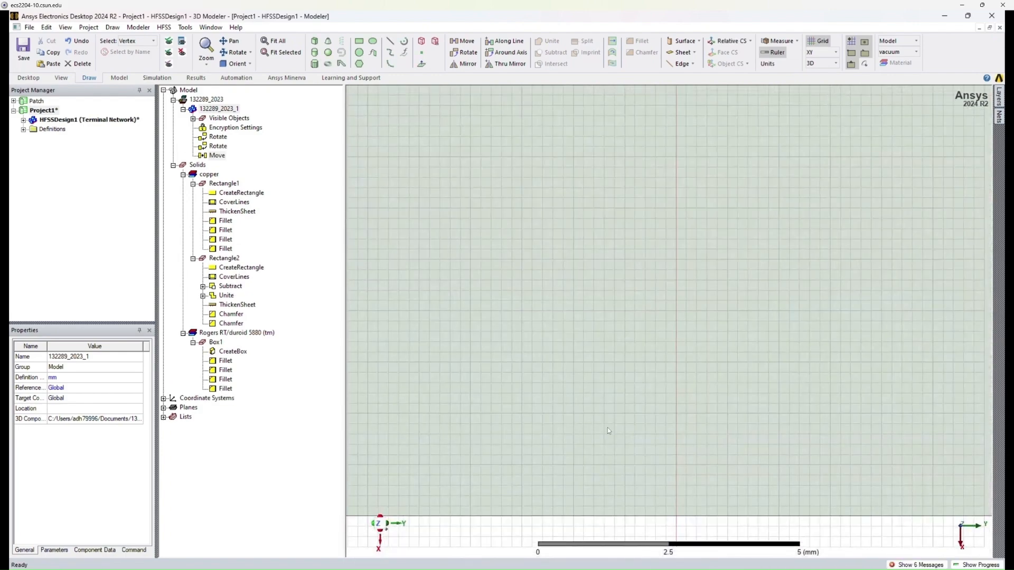
pyautogui.hotkey('ctrl', 'd')
pyautogui.click(466, 420)
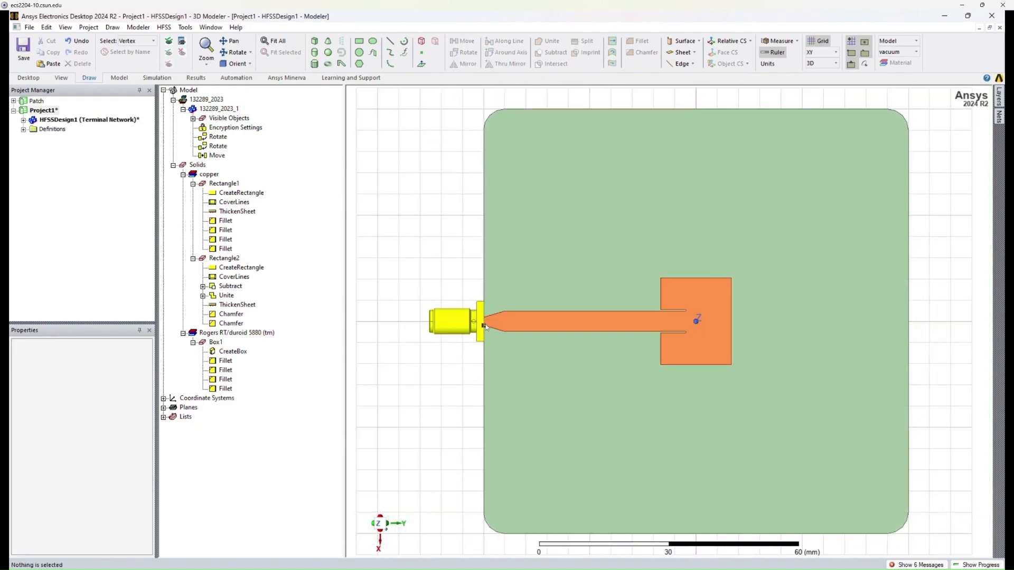
pyautogui.click(223, 108)
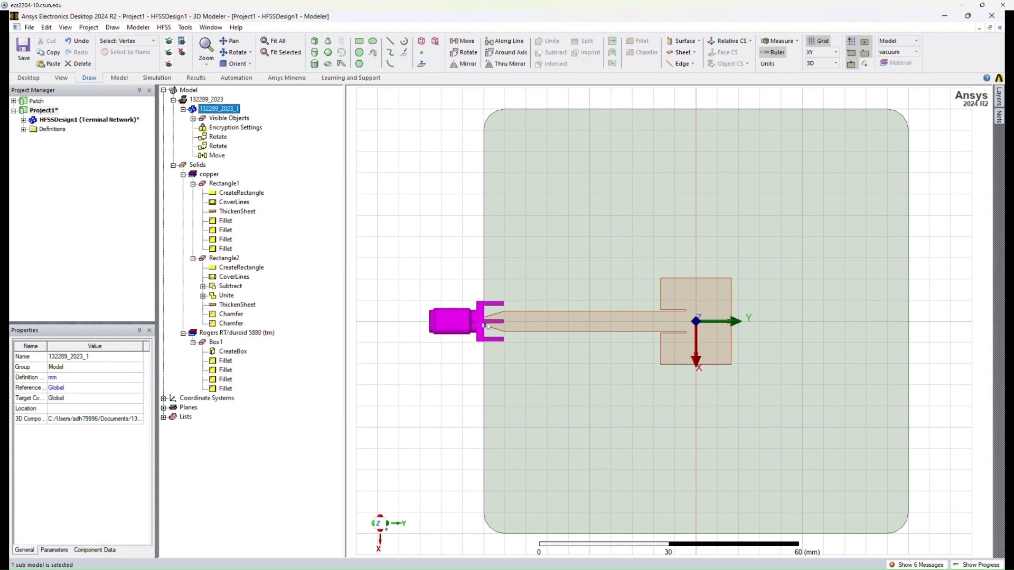
pyautogui.scroll(5, 487, 325)
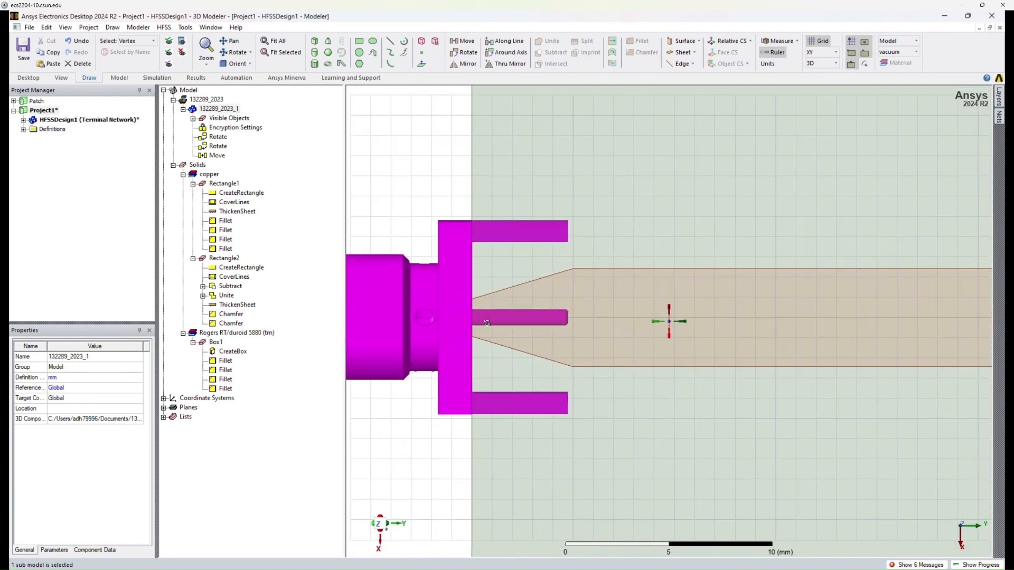
pyautogui.moveTo(487, 324); pyautogui.dragTo(483, 317, button='middle')
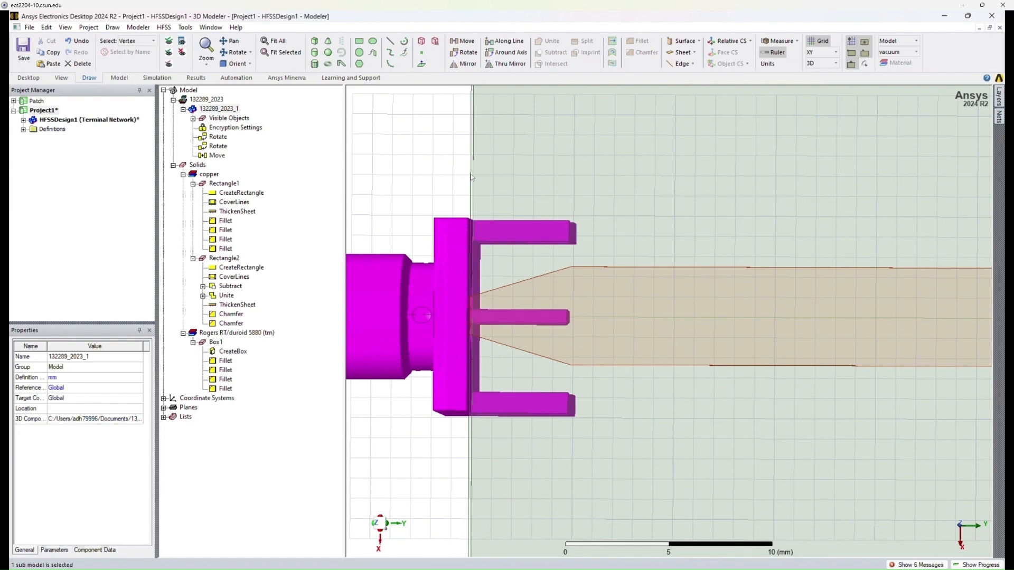
pyautogui.moveTo(464, 186); pyautogui.dragTo(444, 172, button='middle')
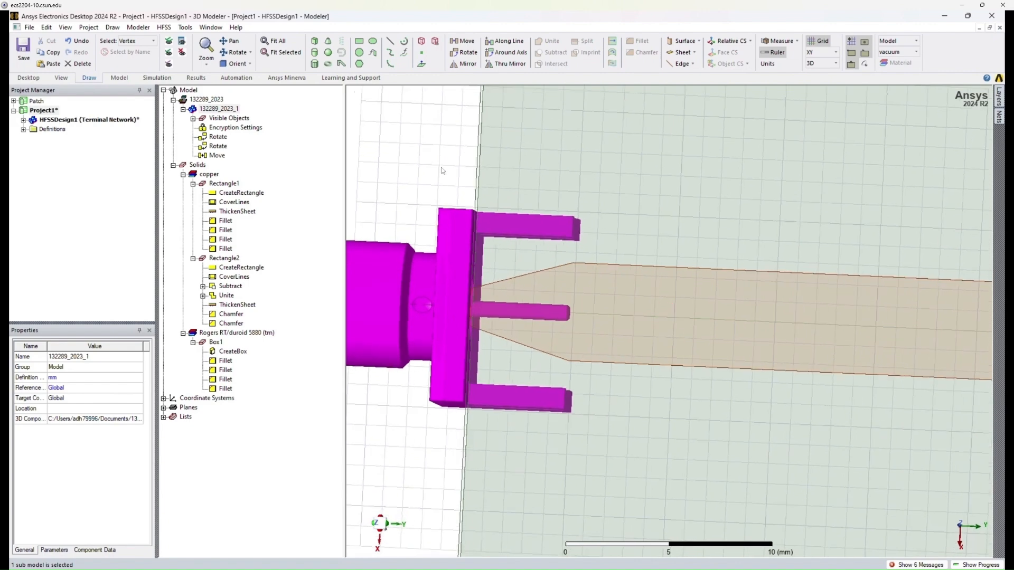
pyautogui.click(443, 172)
pyautogui.moveTo(659, 397); pyautogui.dragTo(661, 306, button='middle')
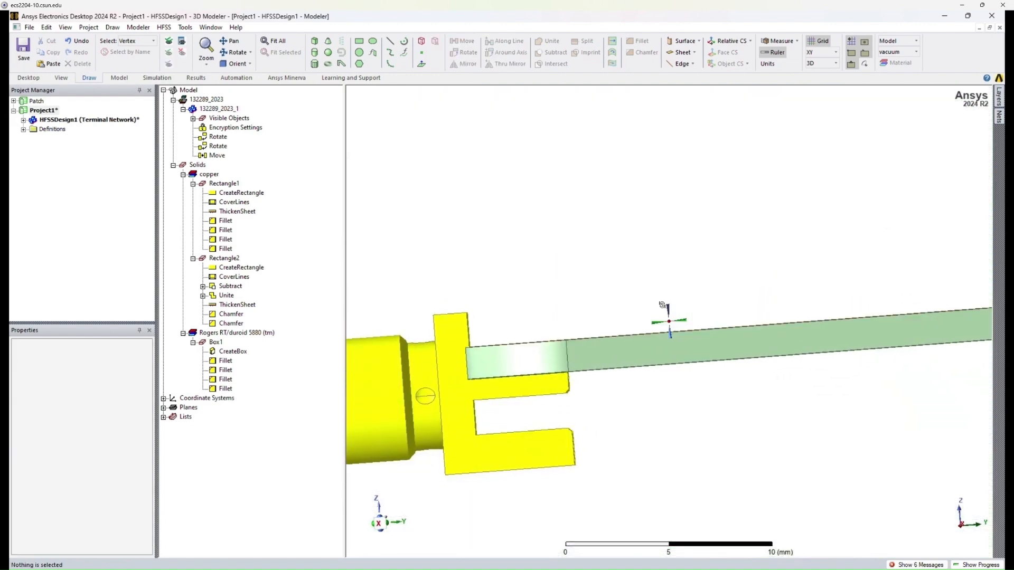
pyautogui.scroll(5, 494, 415)
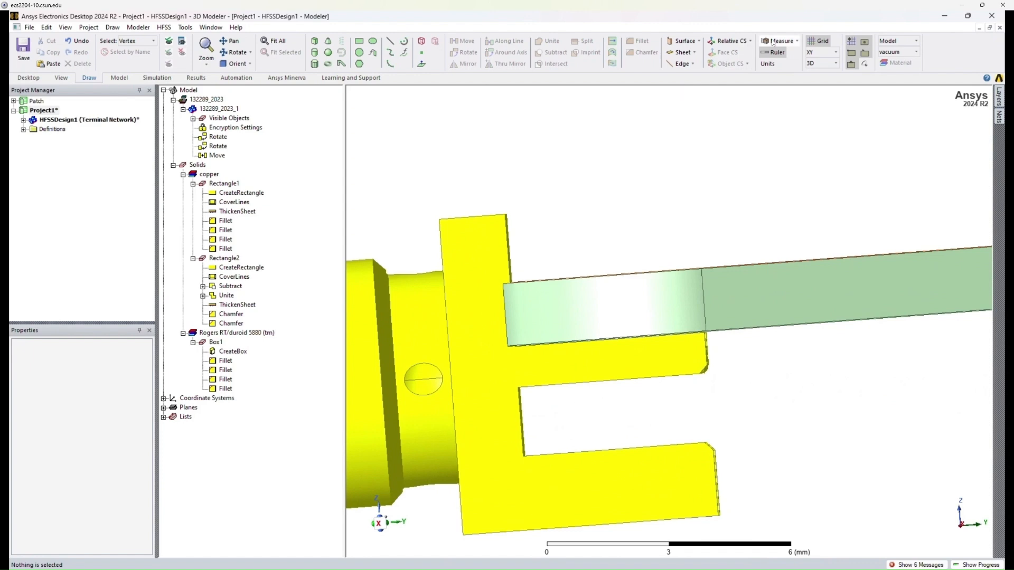
# Measure the vertical offset from the inner upper corner of the connector's lower leg to the bottom corner of the board.
pyautogui.click(772, 43)
pyautogui.click(779, 88)
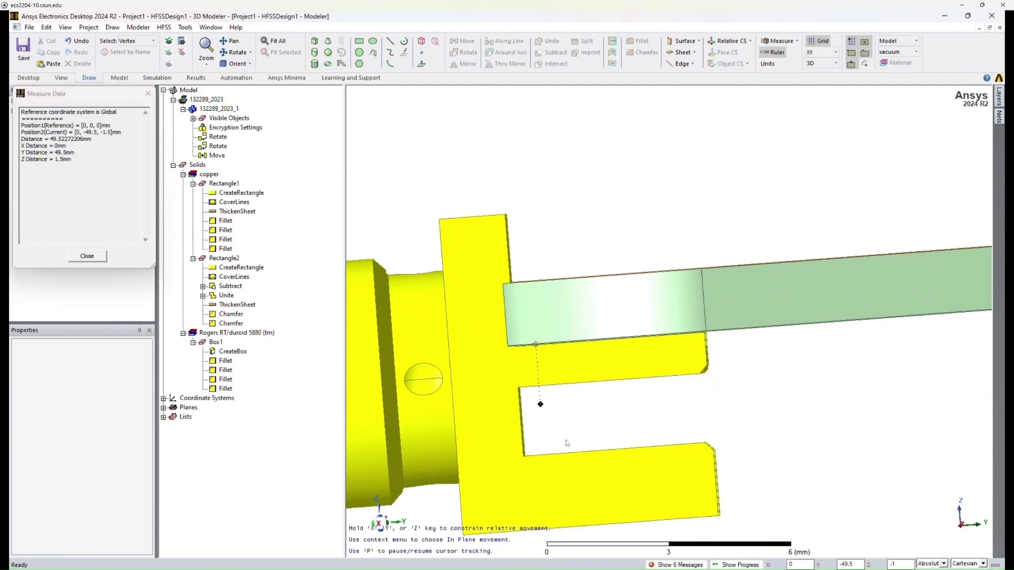
pyautogui.scroll(1, 599, 417)
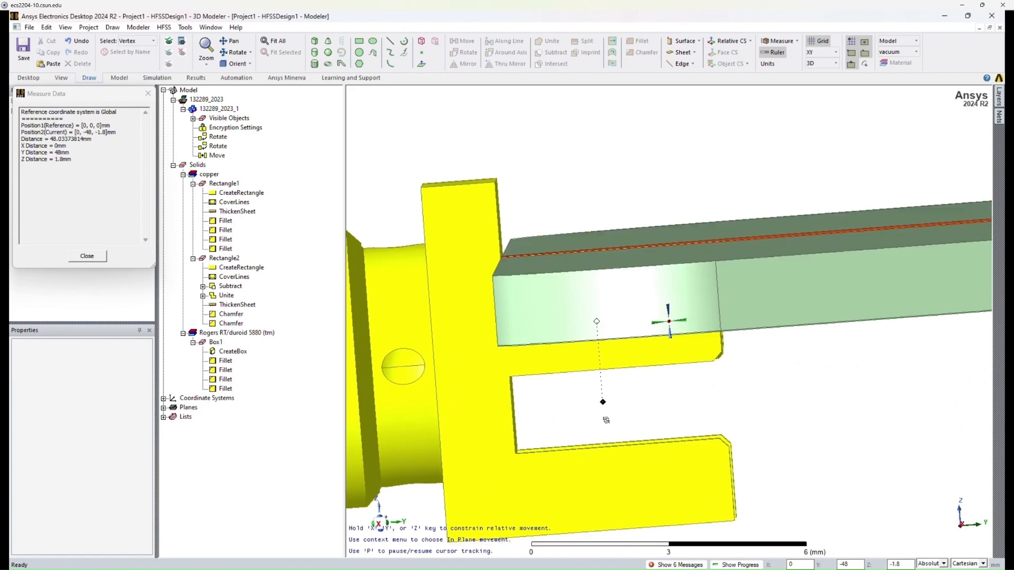
pyautogui.scroll(3, 607, 423)
pyautogui.scroll(10, 507, 399)
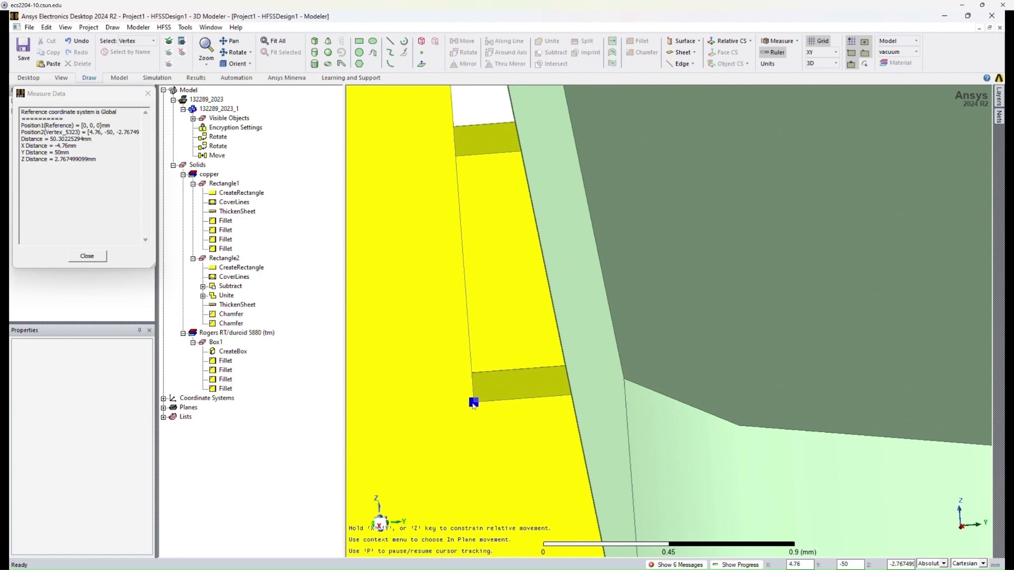
pyautogui.click(473, 403)
pyautogui.keyDown('alt'); pyautogui.moveTo(542, 411); pyautogui.dragTo(550, 357); pyautogui.keyUp('alt')
pyautogui.scroll(-3, 611, 374)
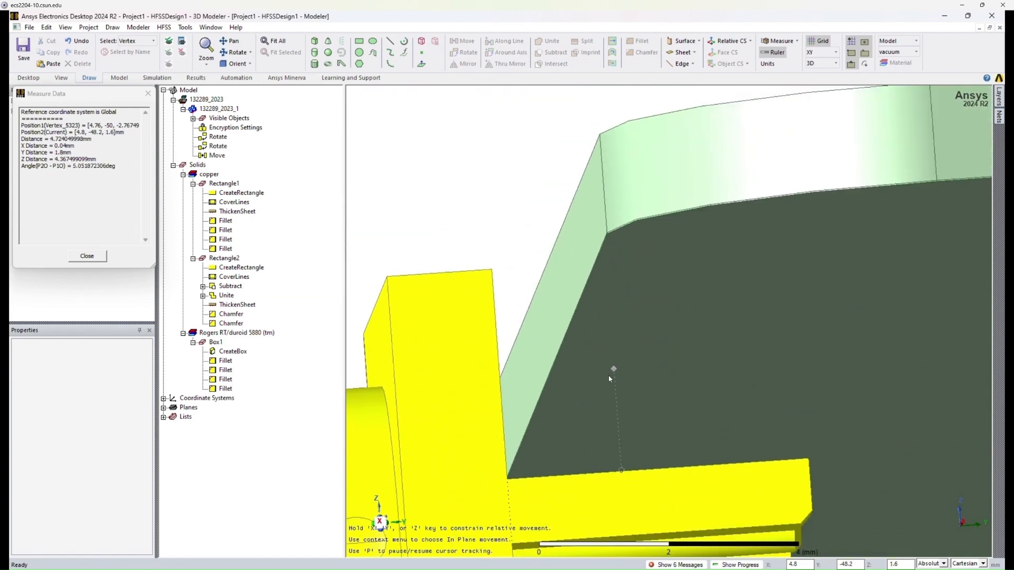
pyautogui.scroll(2, 605, 232)
pyautogui.scroll(3, 606, 232)
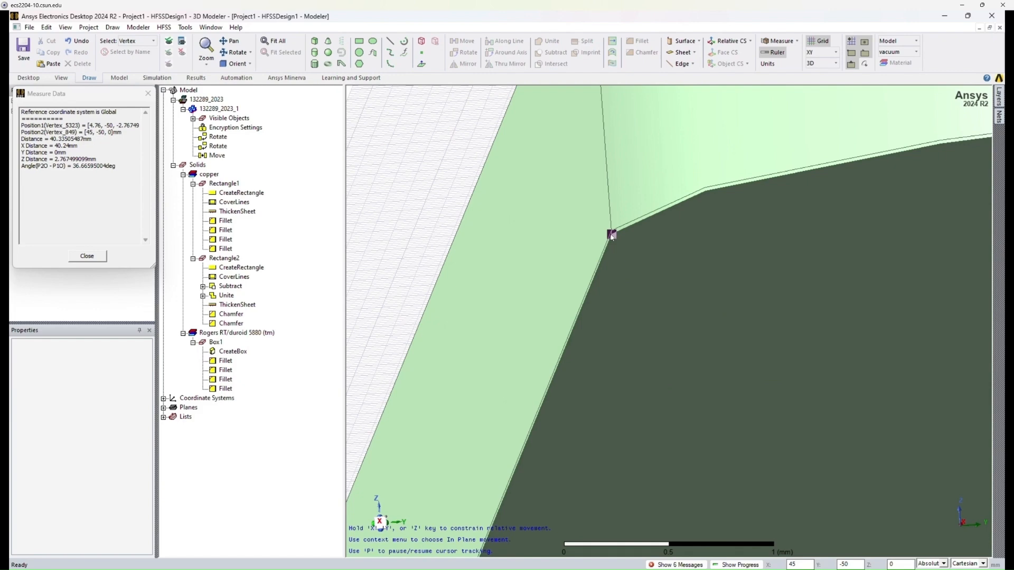
pyautogui.click(87, 256)
# Move the connector component up by the vector 0, 0, 2.76 mm and check its lower legs against the board's underside.
pyautogui.hotkey('ctrl', 'd')
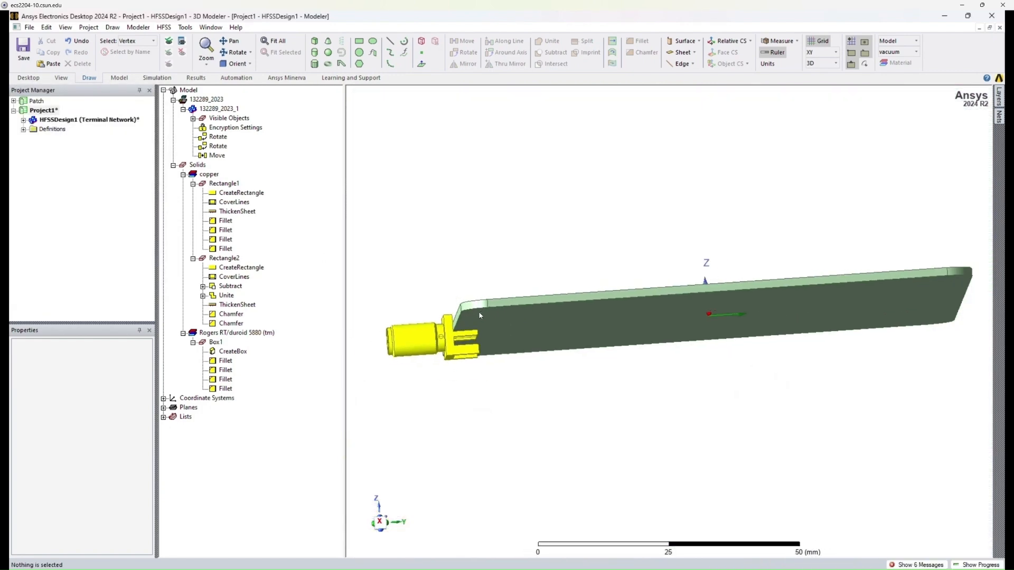
pyautogui.click(229, 111)
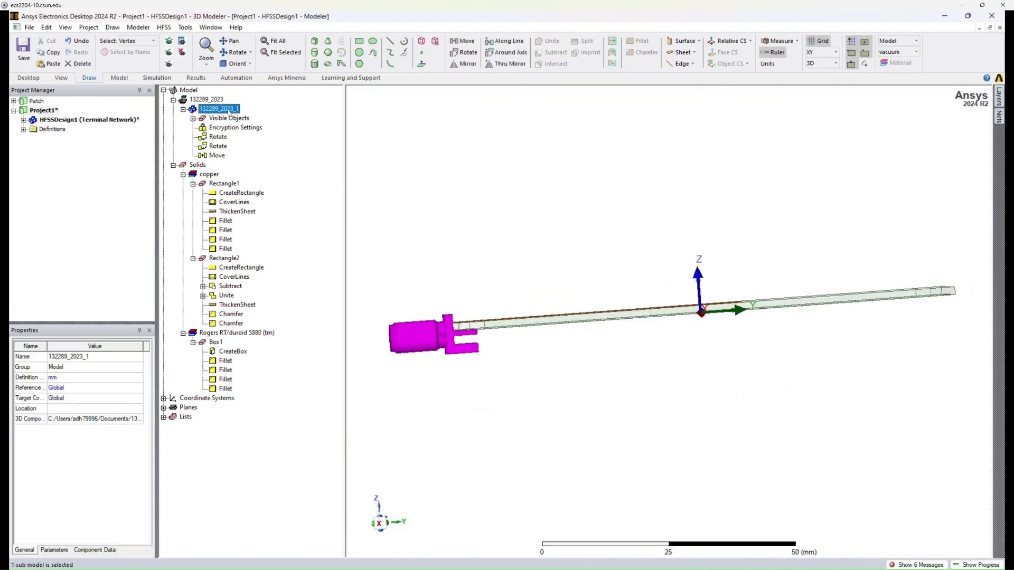
pyautogui.click(464, 41)
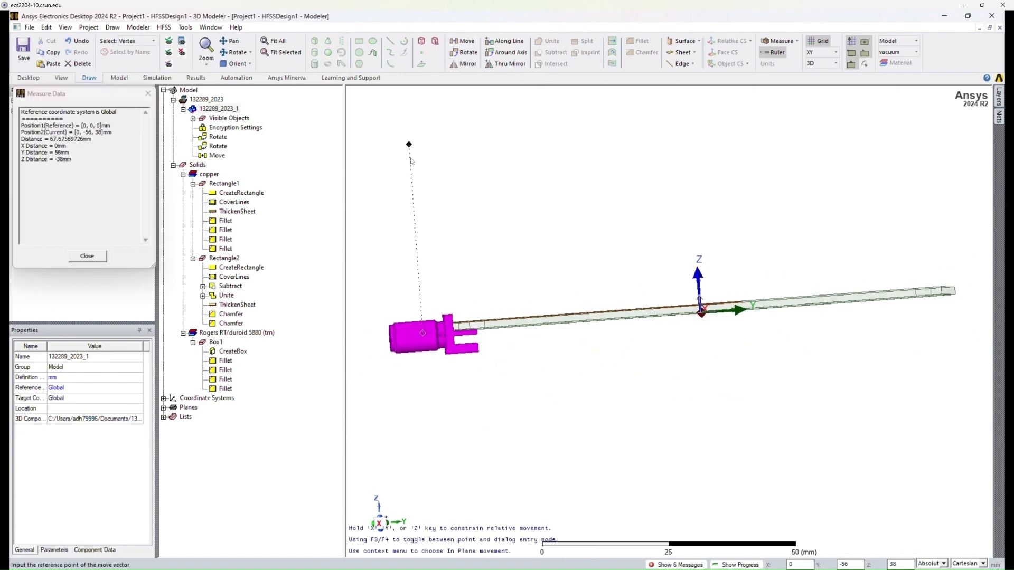
pyautogui.press('F4')
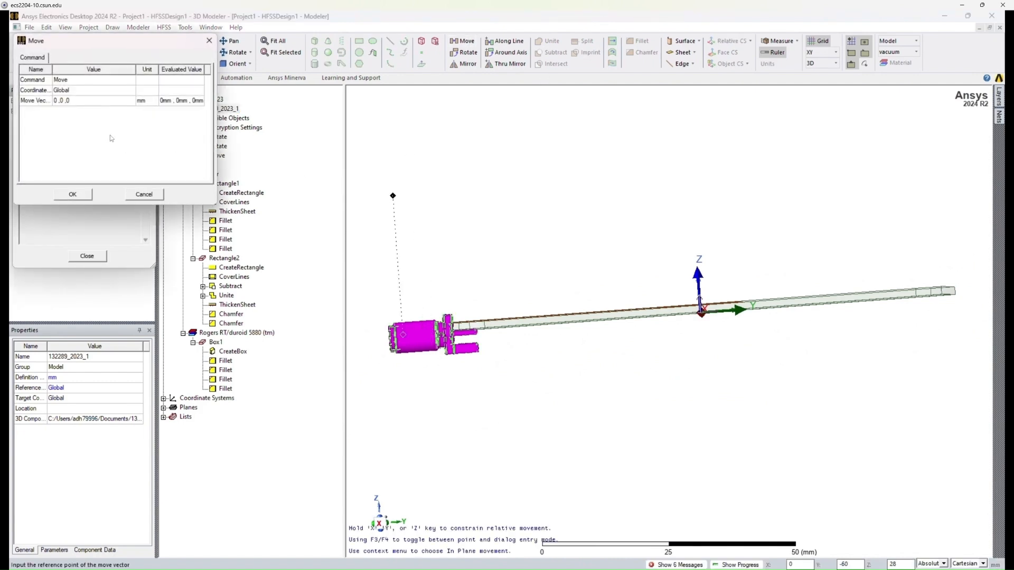
pyautogui.click(95, 102)
pyautogui.click(95, 103)
pyautogui.click(85, 193)
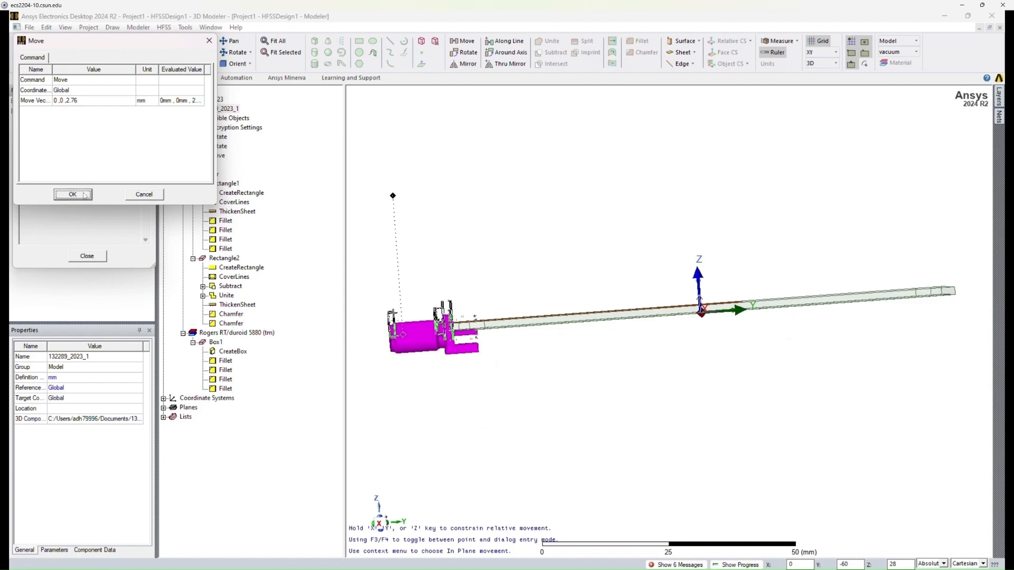
pyautogui.click(449, 358)
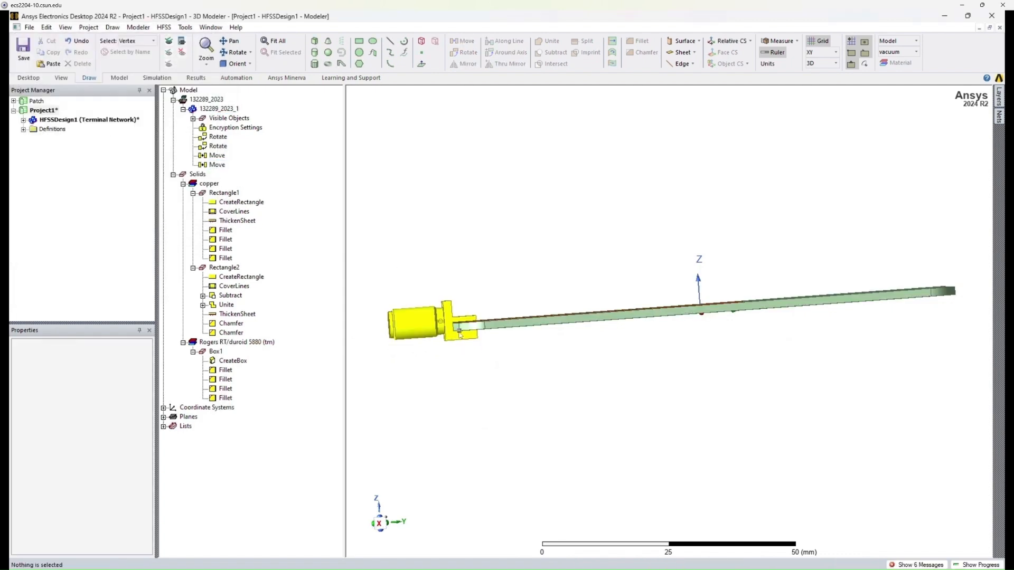
pyautogui.keyDown('shift'); pyautogui.moveTo(459, 333); pyautogui.dragTo(457, 346); pyautogui.keyUp('shift')
pyautogui.scroll(10, 458, 348)
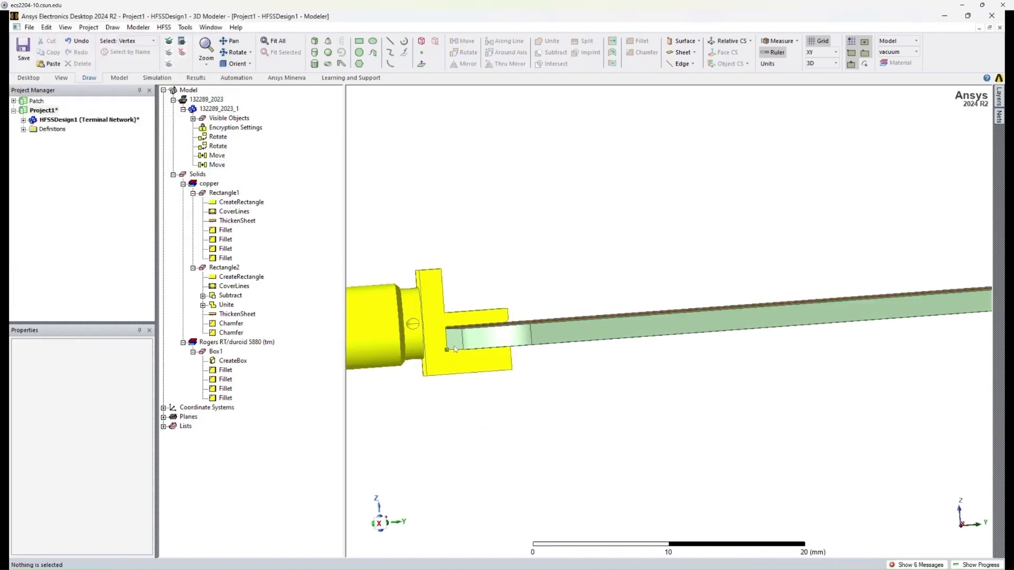
pyautogui.keyDown('alt'); pyautogui.moveTo(478, 301); pyautogui.dragTo(463, 370); pyautogui.keyUp('alt')
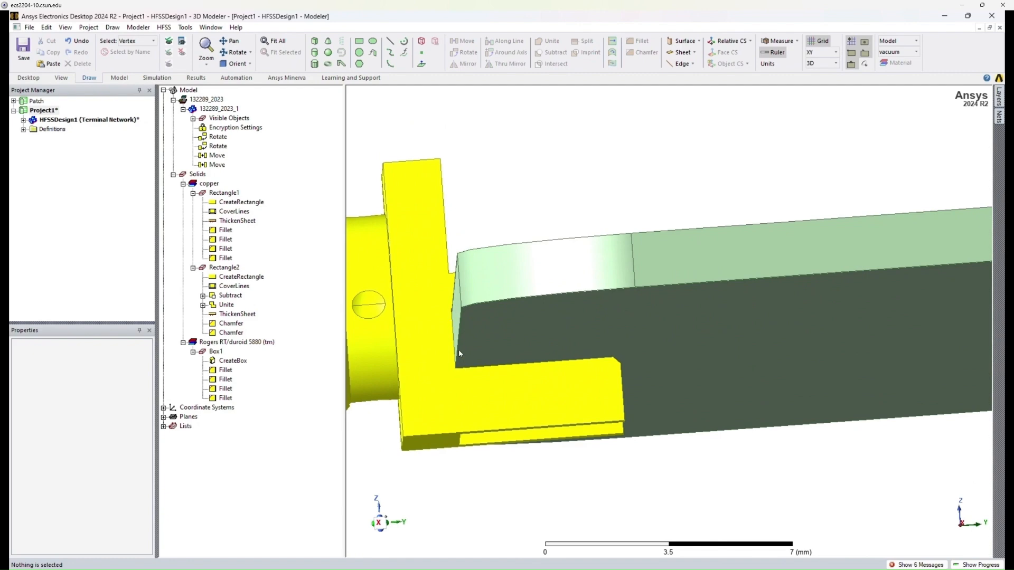
# Run the validation check on HFSSDesign1 and close its results.
pyautogui.moveTo(461, 289)
pyautogui.keyDown('alt'); pyautogui.mouseDown()
pyautogui.moveTo(474, 252)
pyautogui.moveTo(469, 275)
pyautogui.mouseUp(); pyautogui.keyUp('alt')
pyautogui.scroll(-10, 515, 189)
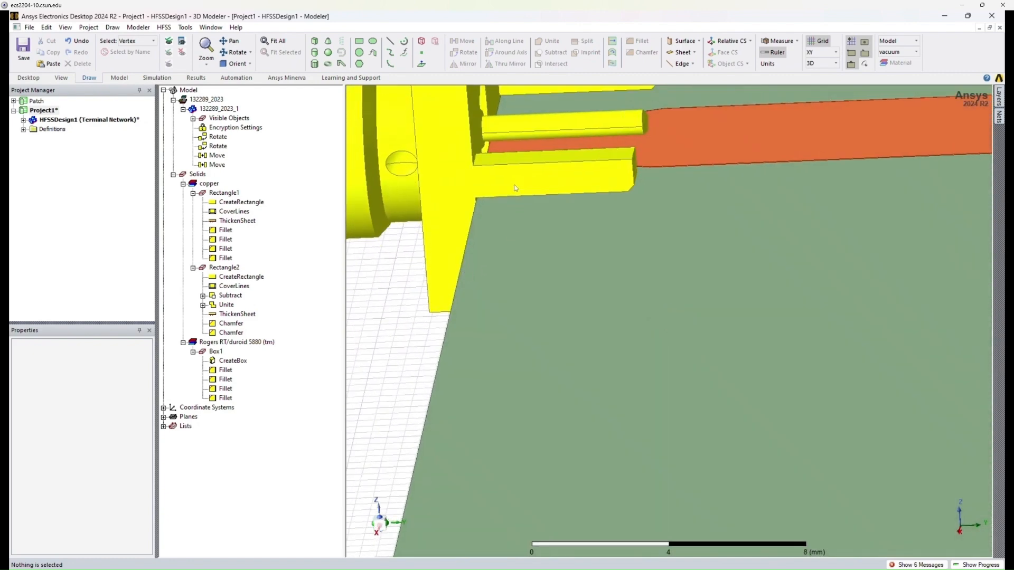
pyautogui.keyDown('alt'); pyautogui.moveTo(455, 338); pyautogui.dragTo(460, 348); pyautogui.keyUp('alt')
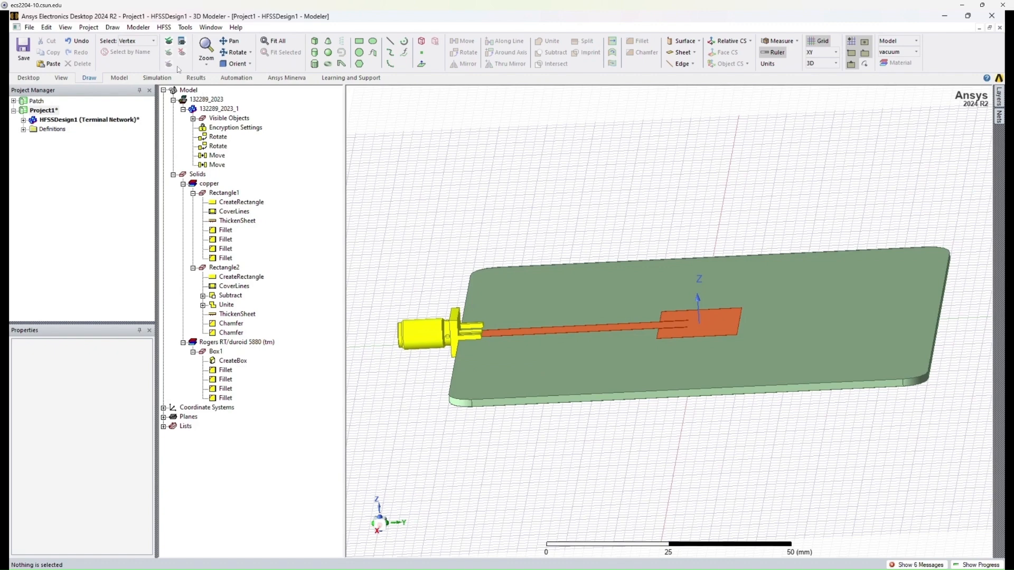
pyautogui.click(164, 27)
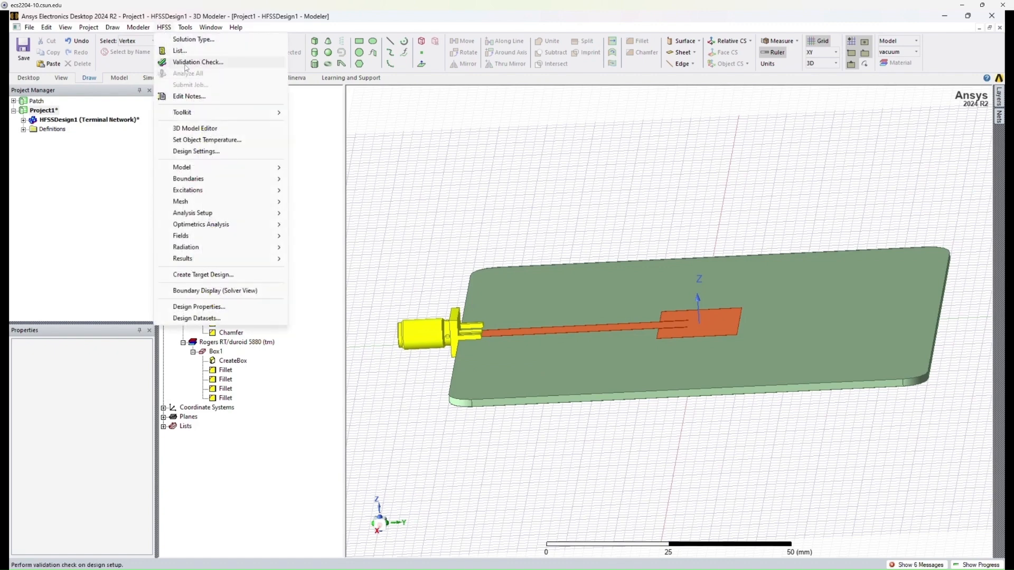
pyautogui.click(197, 63)
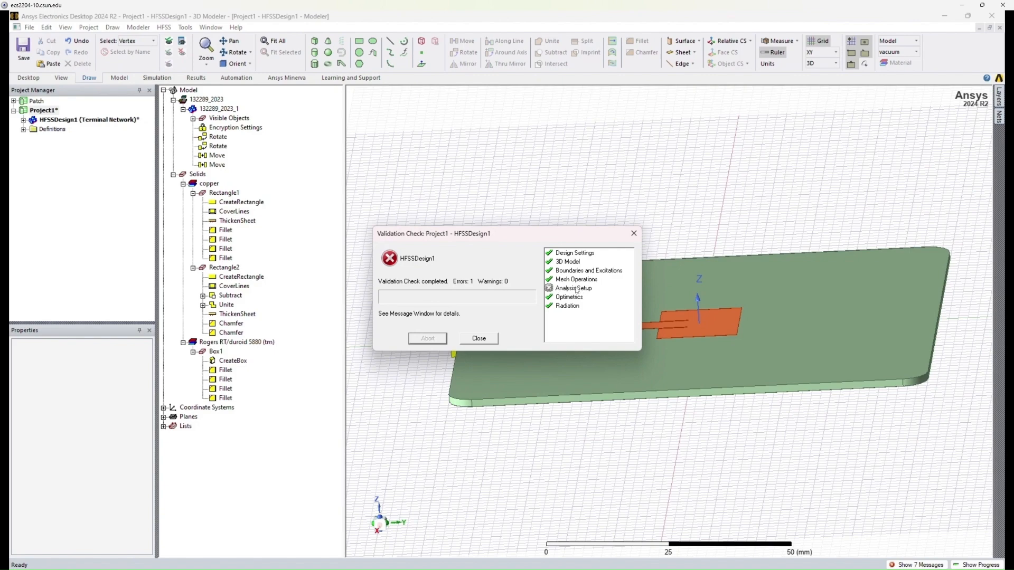
pyautogui.click(479, 338)
# Examine the connector's centre pin and legs against the tapered feed line from above, near board level and from below.
pyautogui.keyDown('alt'); pyautogui.moveTo(507, 392); pyautogui.dragTo(419, 408); pyautogui.keyUp('alt')
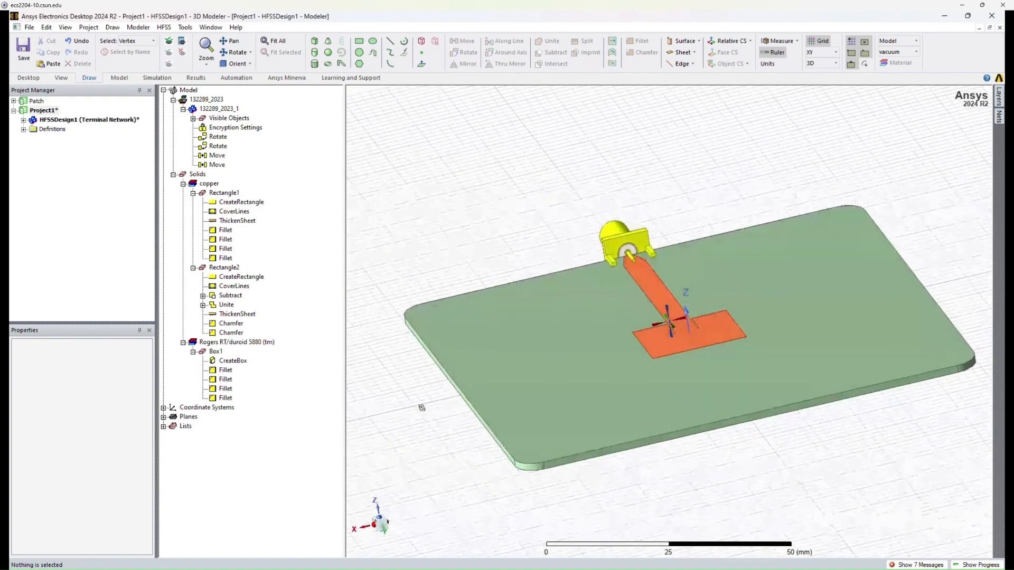
pyautogui.scroll(10, 634, 256)
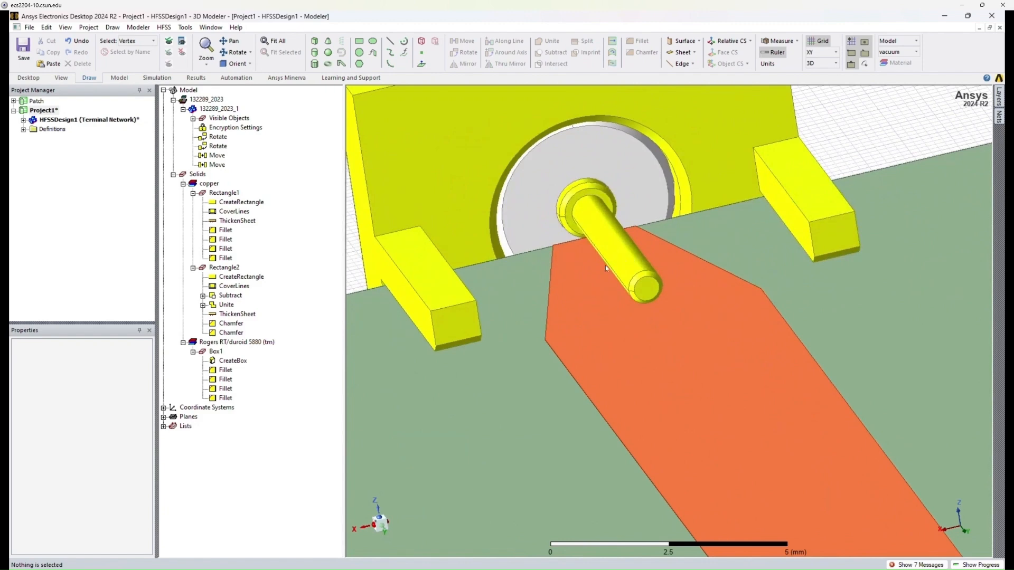
pyautogui.keyDown('alt'); pyautogui.moveTo(595, 273); pyautogui.dragTo(595, 296); pyautogui.keyUp('alt')
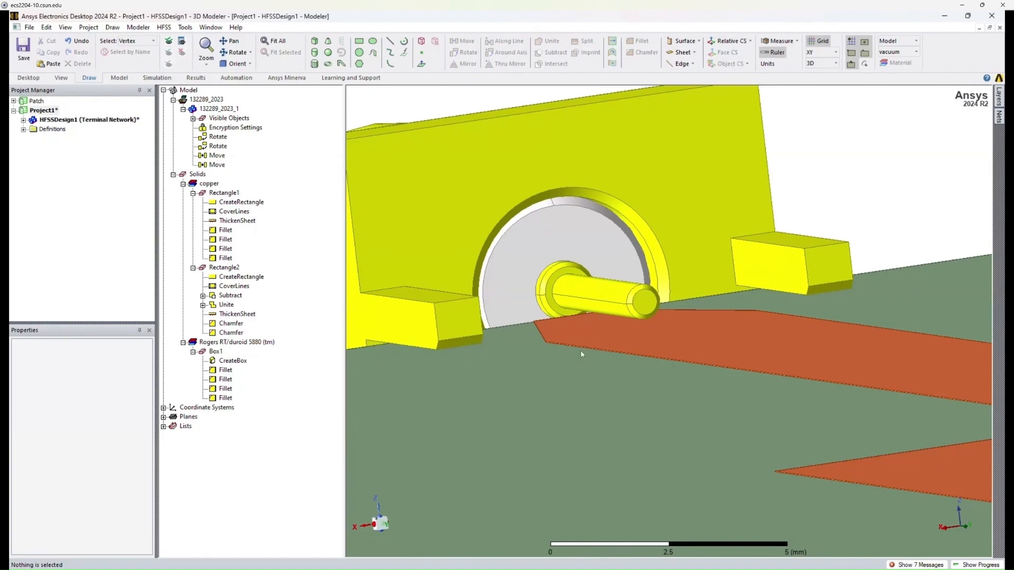
pyautogui.scroll(-3, 581, 354)
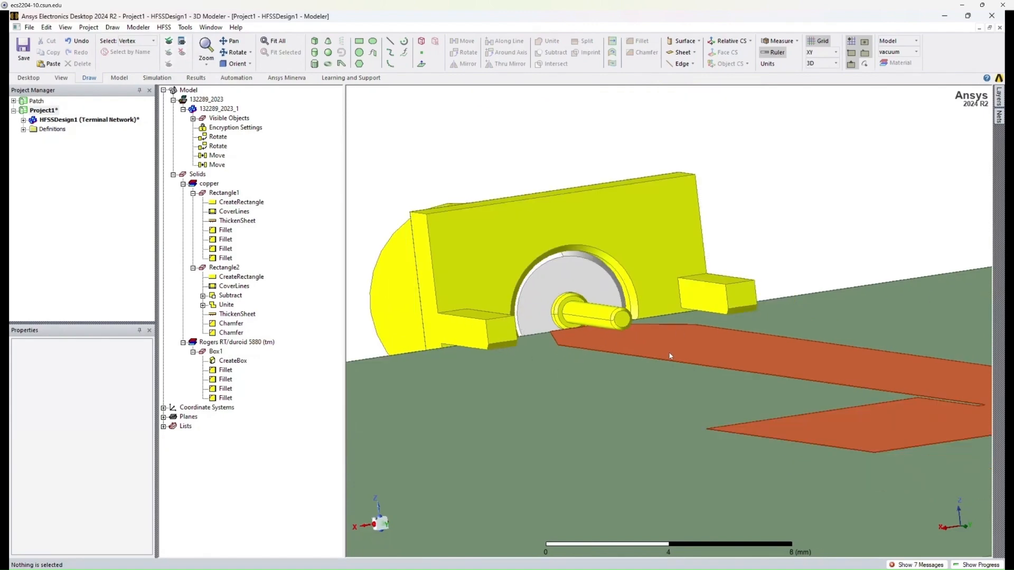
pyautogui.moveTo(670, 354); pyautogui.dragTo(668, 343, button='middle')
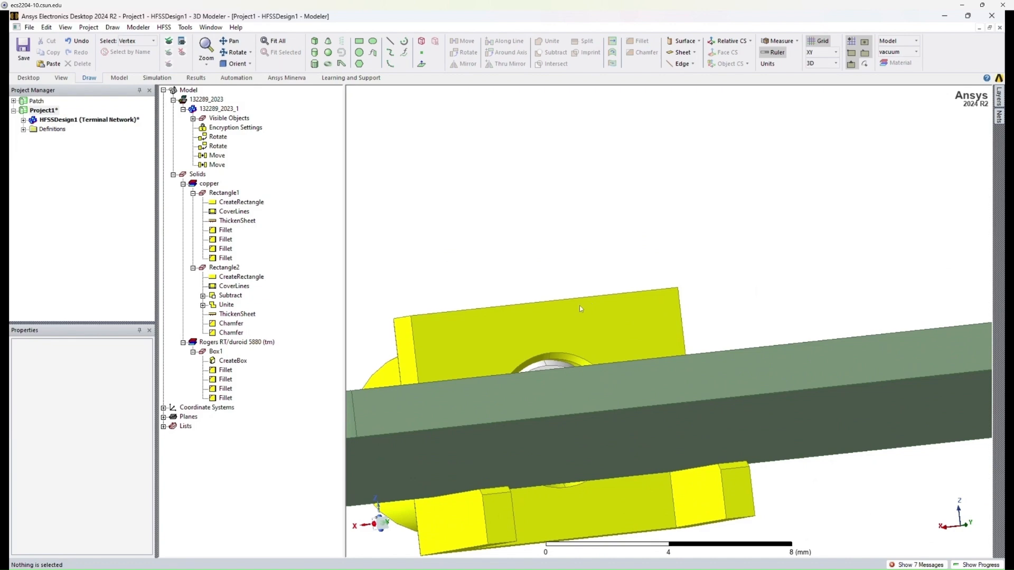
pyautogui.scroll(-10, 580, 302)
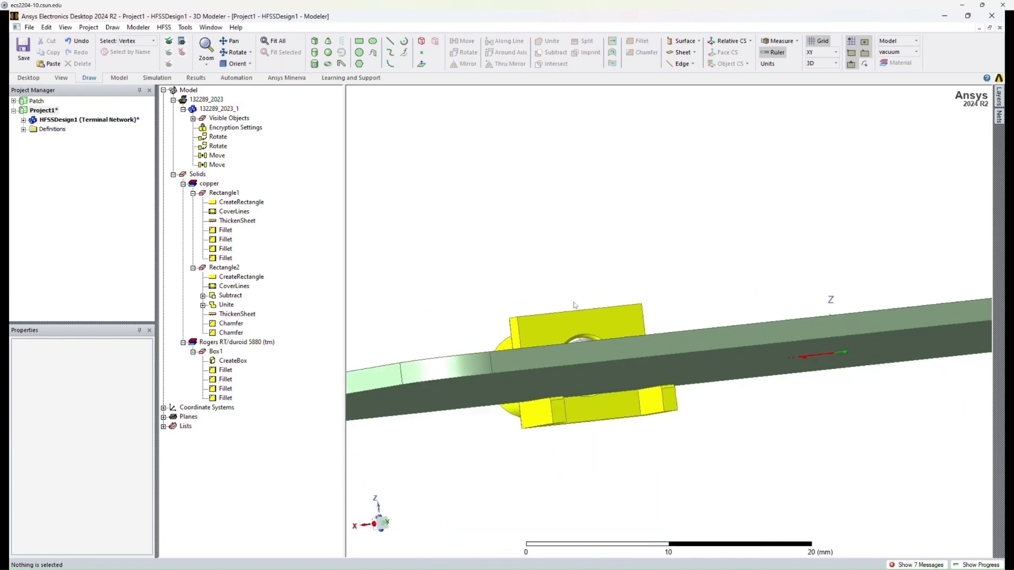
pyautogui.click(250, 64)
pyautogui.click(309, 78)
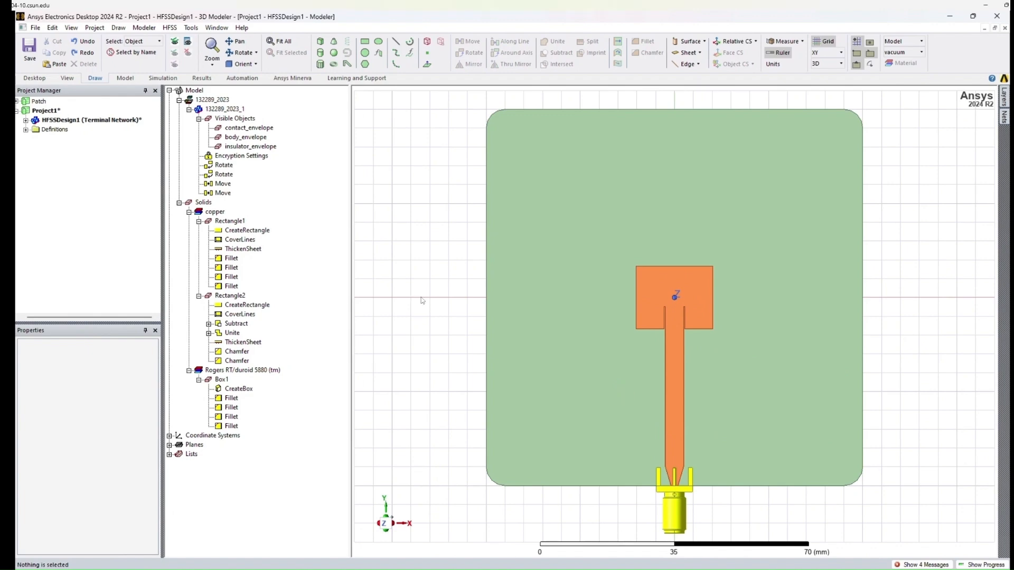
pyautogui.keyDown('alt'); pyautogui.moveTo(421, 300); pyautogui.dragTo(497, 367); pyautogui.keyUp('alt')
pyautogui.keyDown('alt'); pyautogui.moveTo(667, 363); pyautogui.dragTo(648, 287); pyautogui.keyUp('alt')
pyautogui.scroll(3, 648, 286)
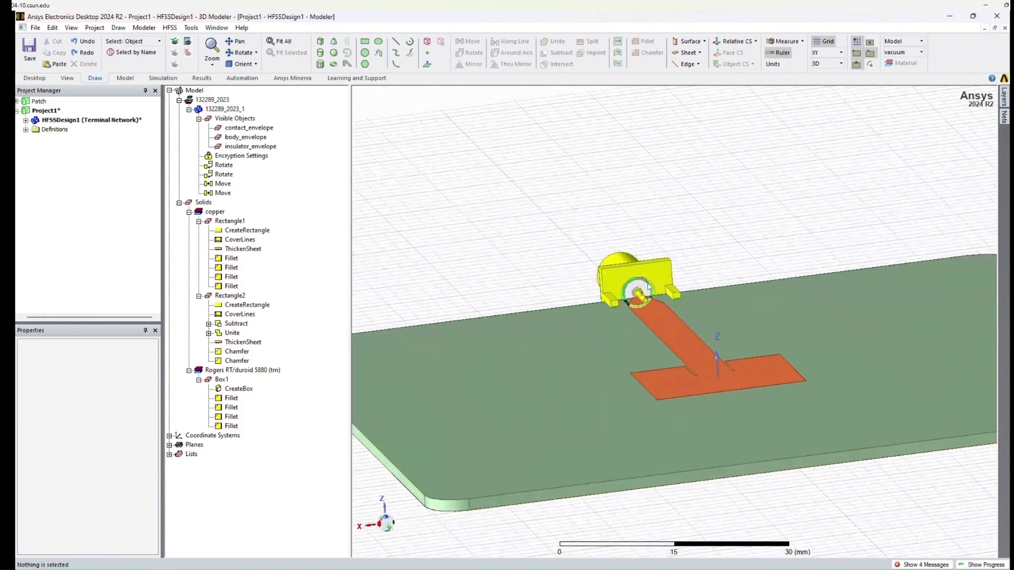
pyautogui.scroll(6, 648, 286)
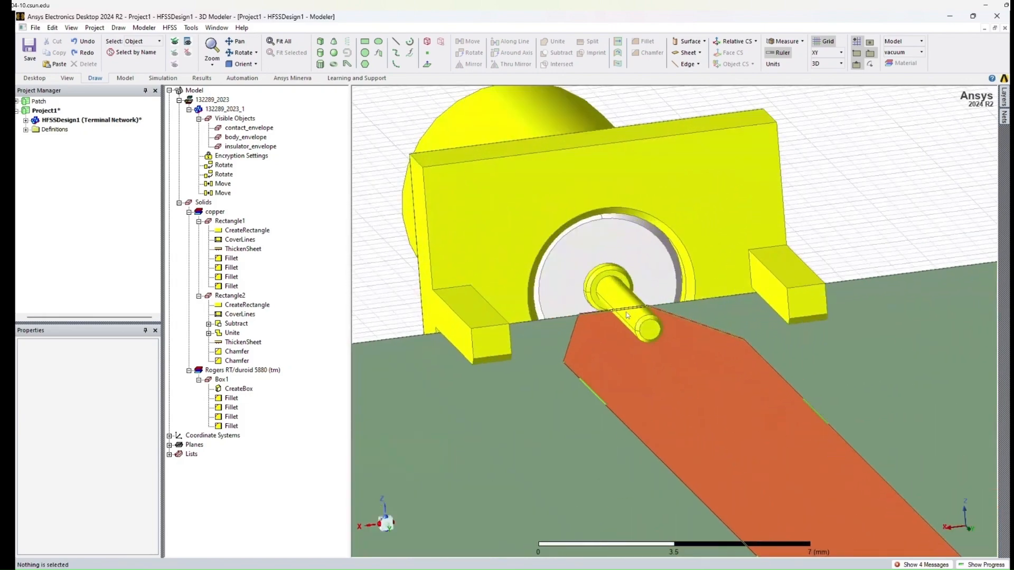
pyautogui.scroll(2, 627, 316)
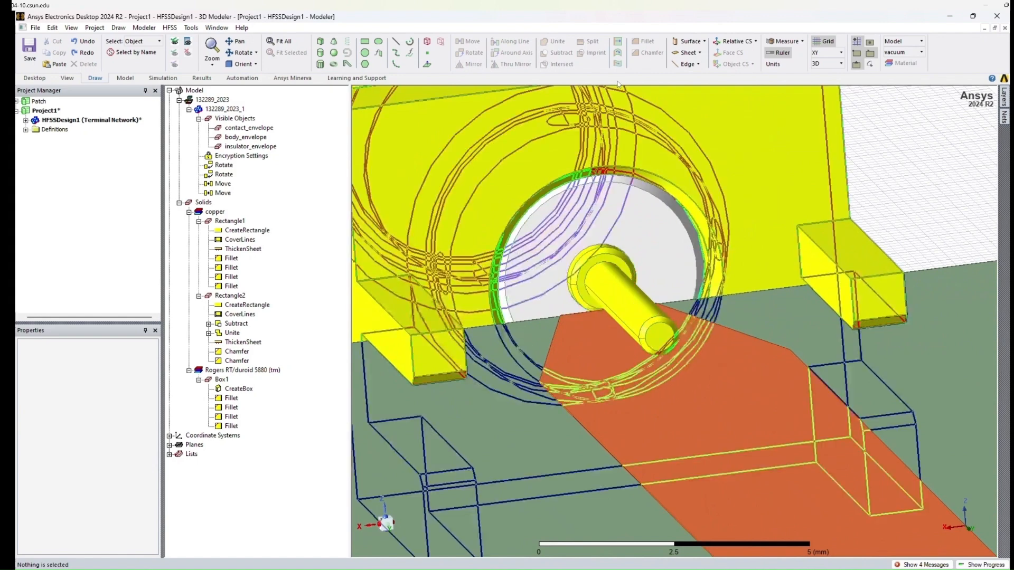
# Highlight the whole connector component, clear the selection, and inspect the space between the pin and the feed line's tapered end.
pyautogui.press('v')
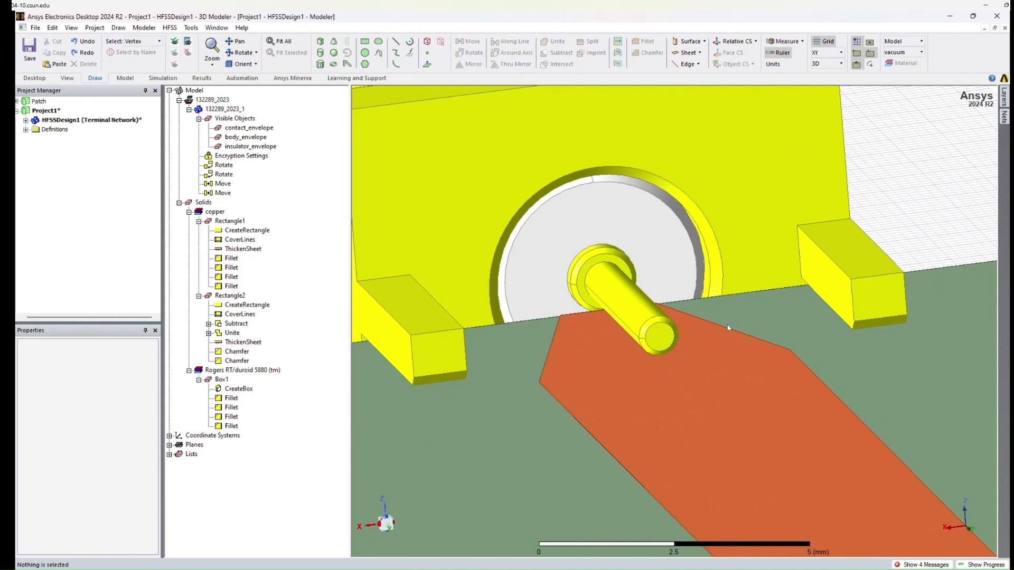
pyautogui.click(217, 109)
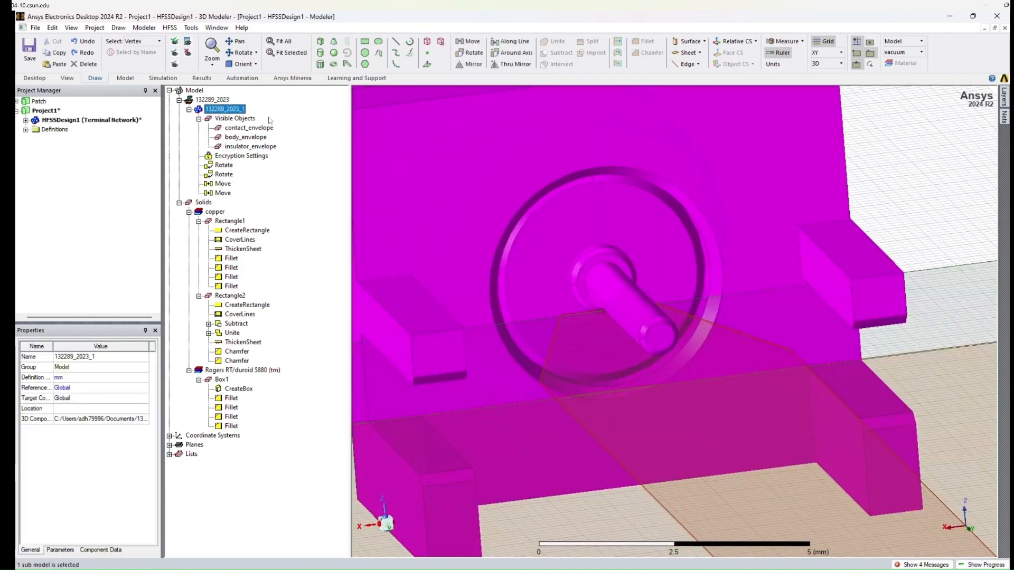
pyautogui.click(860, 180)
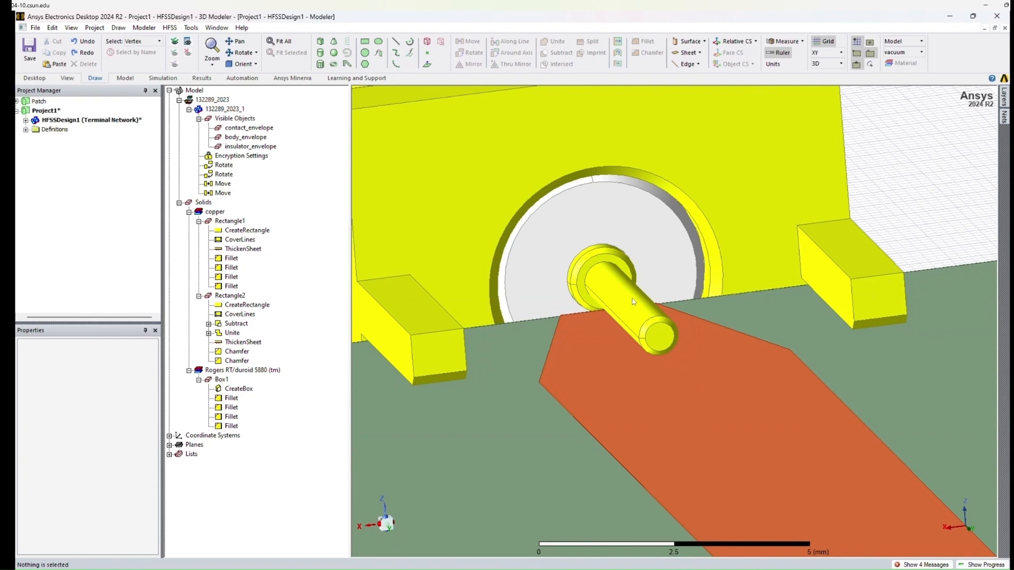
pyautogui.keyDown('alt'); pyautogui.moveTo(632, 299); pyautogui.dragTo(626, 286); pyautogui.keyUp('alt')
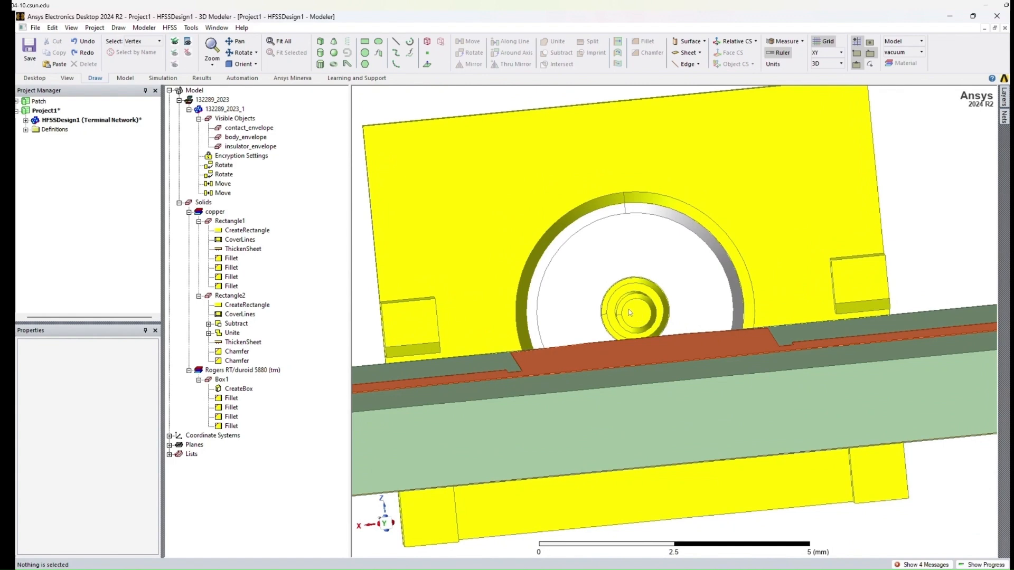
pyautogui.scroll(4, 629, 312)
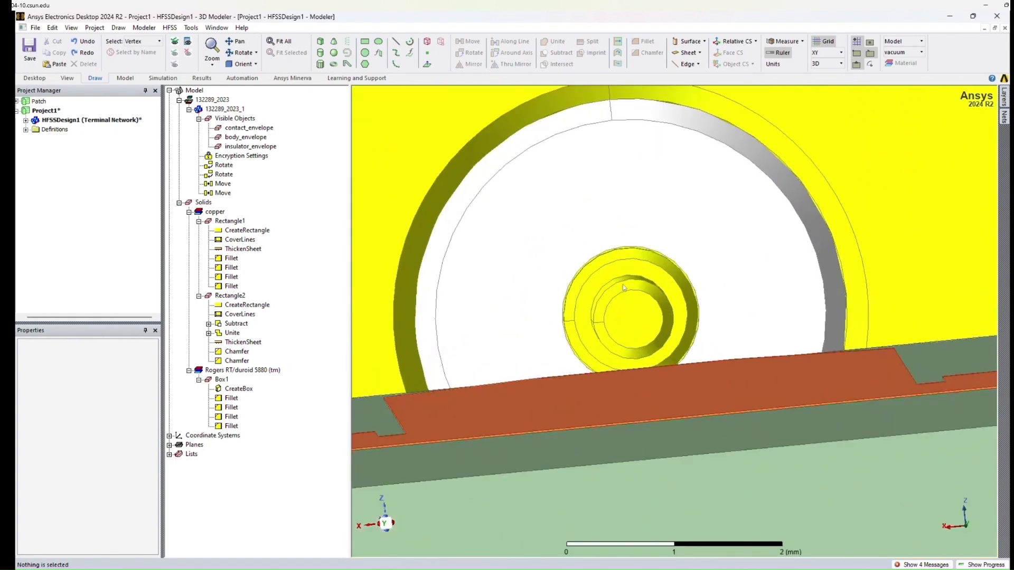
pyautogui.moveTo(658, 313)
pyautogui.keyDown('alt'); pyautogui.mouseDown()
pyautogui.moveTo(675, 317)
pyautogui.moveTo(645, 308)
pyautogui.mouseUp(); pyautogui.keyUp('alt')
pyautogui.moveTo(693, 284)
pyautogui.keyDown('alt'); pyautogui.mouseDown()
pyautogui.moveTo(675, 317)
pyautogui.moveTo(688, 358)
pyautogui.moveTo(722, 250)
pyautogui.moveTo(711, 276)
pyautogui.mouseUp(); pyautogui.keyUp('alt')
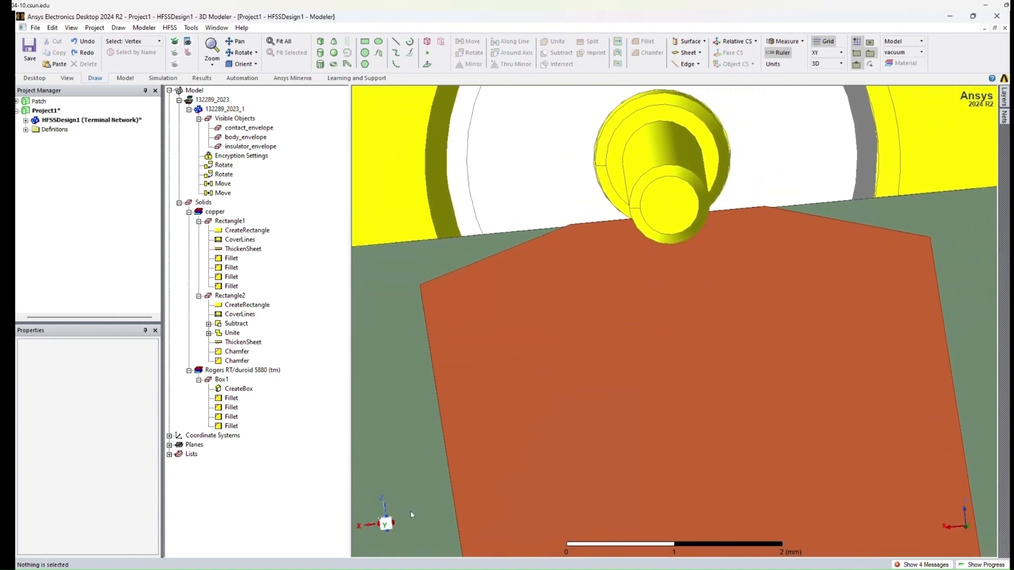
# Enable snapping to arc centres and set the drawing plane to XZ for working on the connector pin end-on.
pyautogui.click(386, 529)
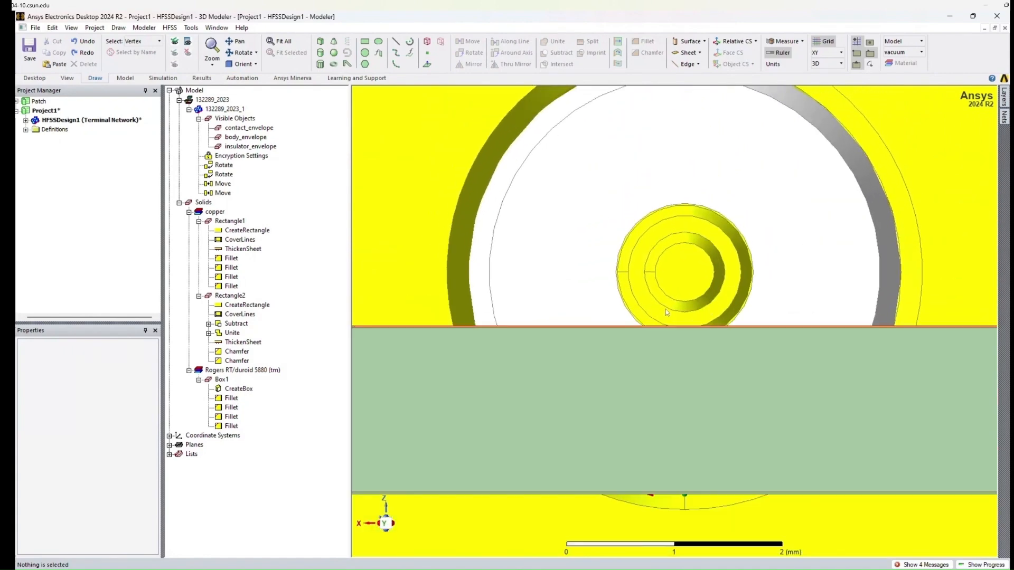
pyautogui.keyDown('shift'); pyautogui.moveTo(716, 273); pyautogui.dragTo(691, 315); pyautogui.keyUp('shift')
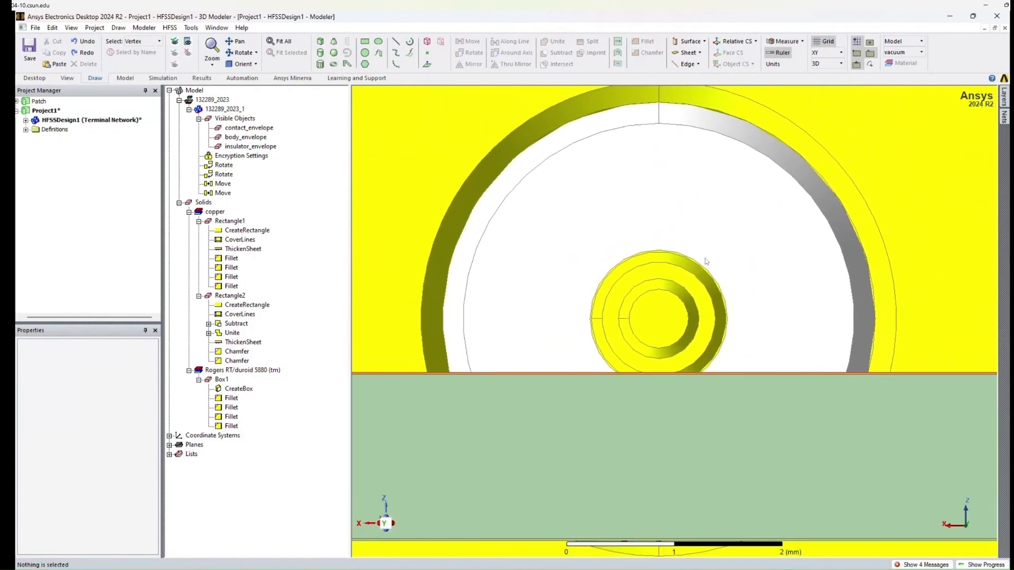
pyautogui.click(870, 68)
pyautogui.click(830, 52)
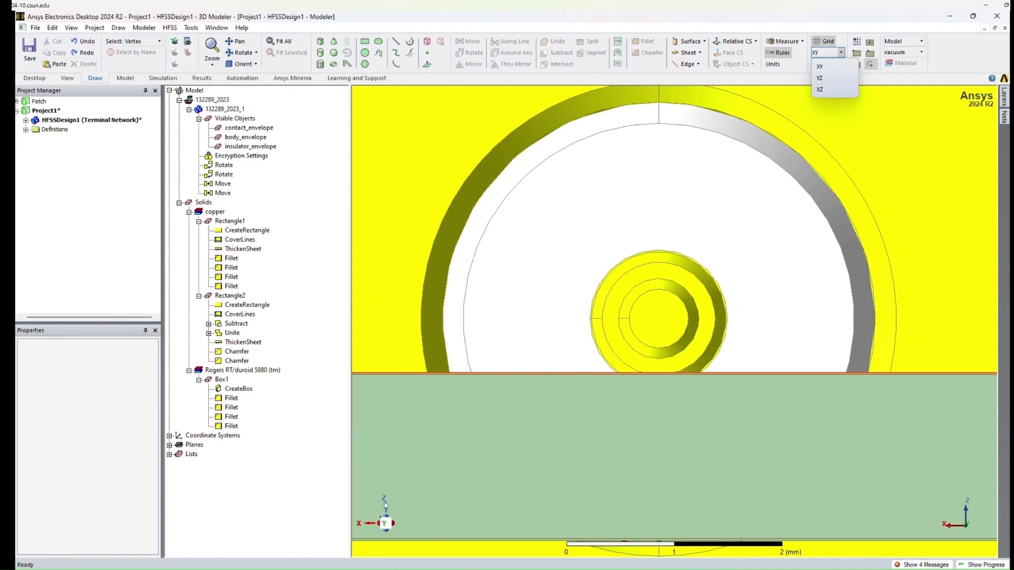
pyautogui.click(820, 90)
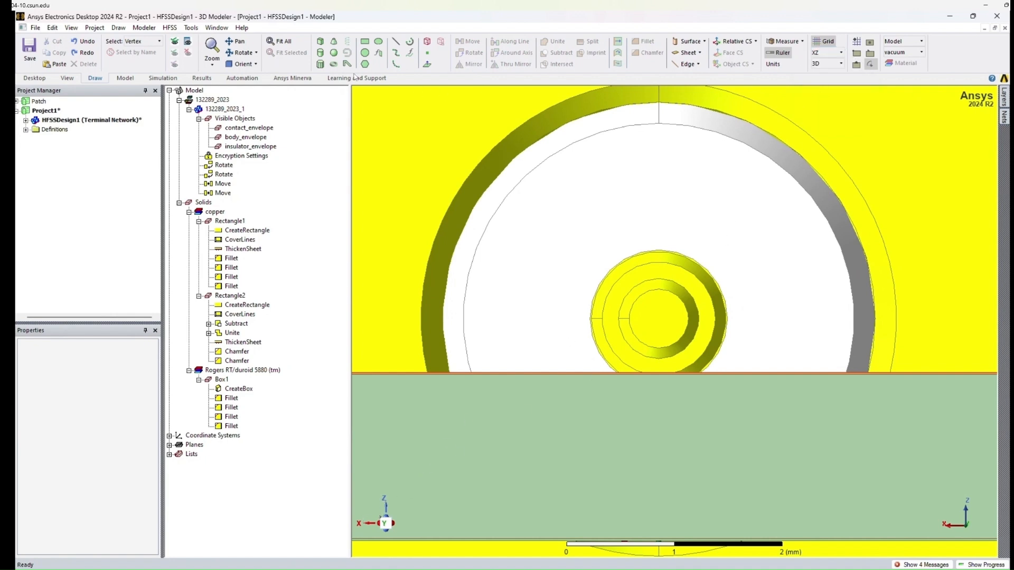
# Draw a cylinder around the connector pin, centred on its axis, about 0.43 mm in radius and about 4.9 mm long to the pin's tip.
pyautogui.click(321, 53)
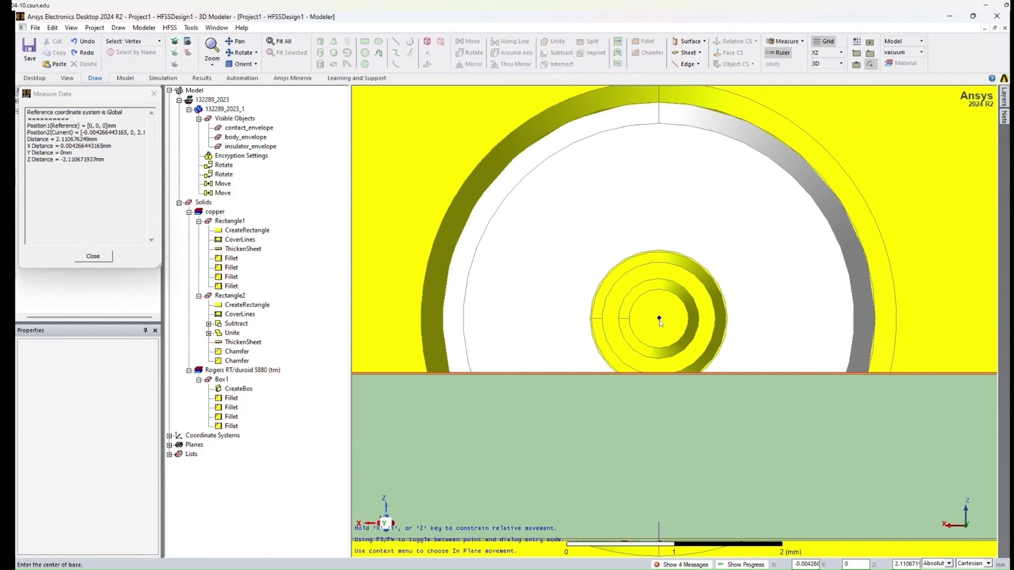
pyautogui.click(678, 361)
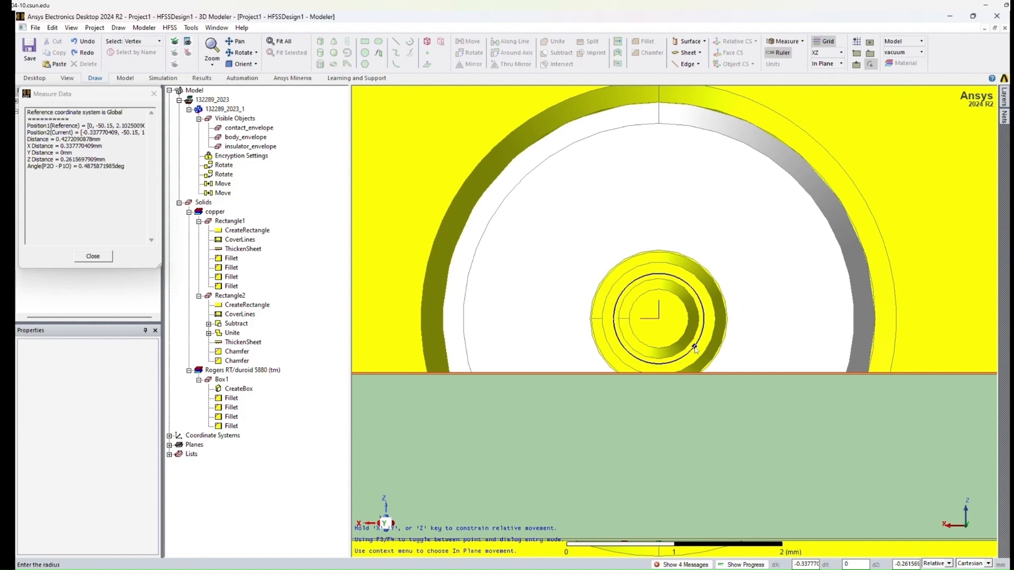
pyautogui.click(694, 347)
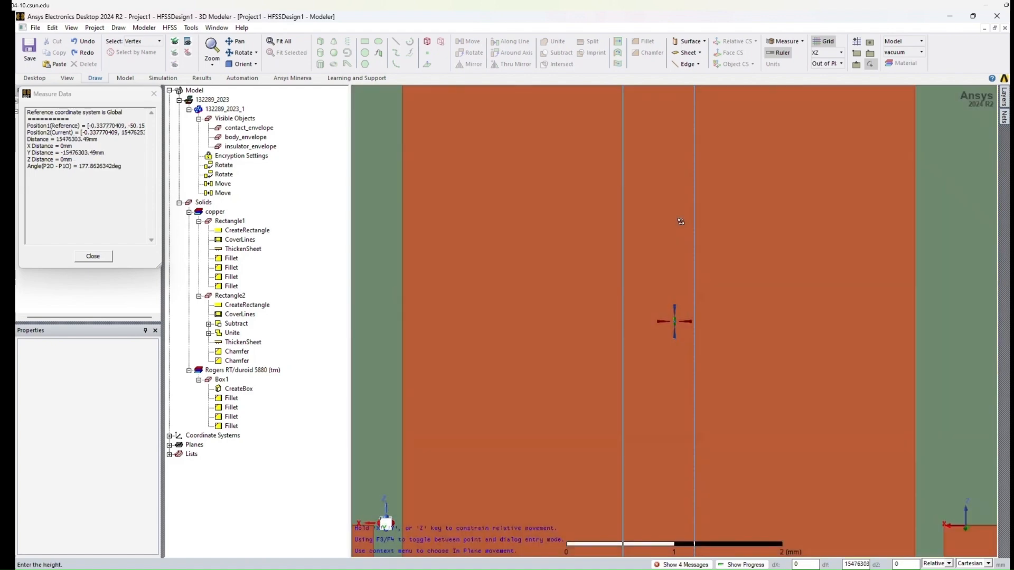
pyautogui.scroll(-4, 677, 241)
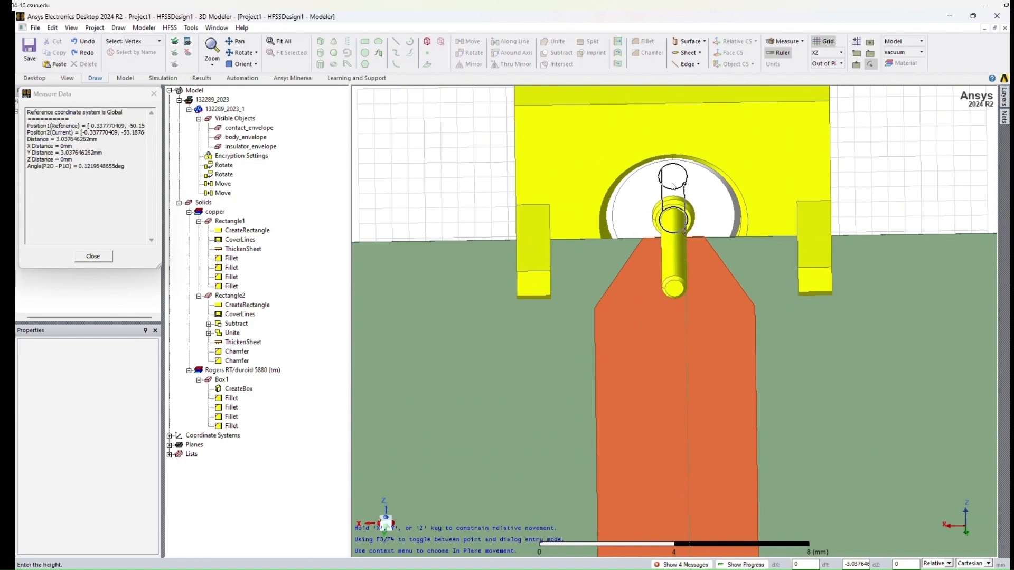
pyautogui.scroll(3, 672, 215)
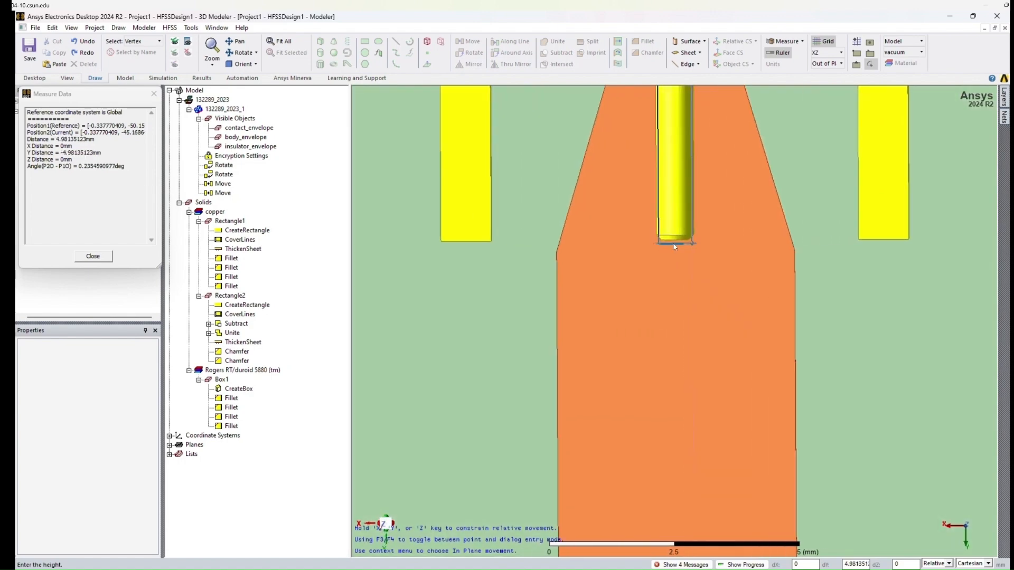
pyautogui.scroll(2, 674, 244)
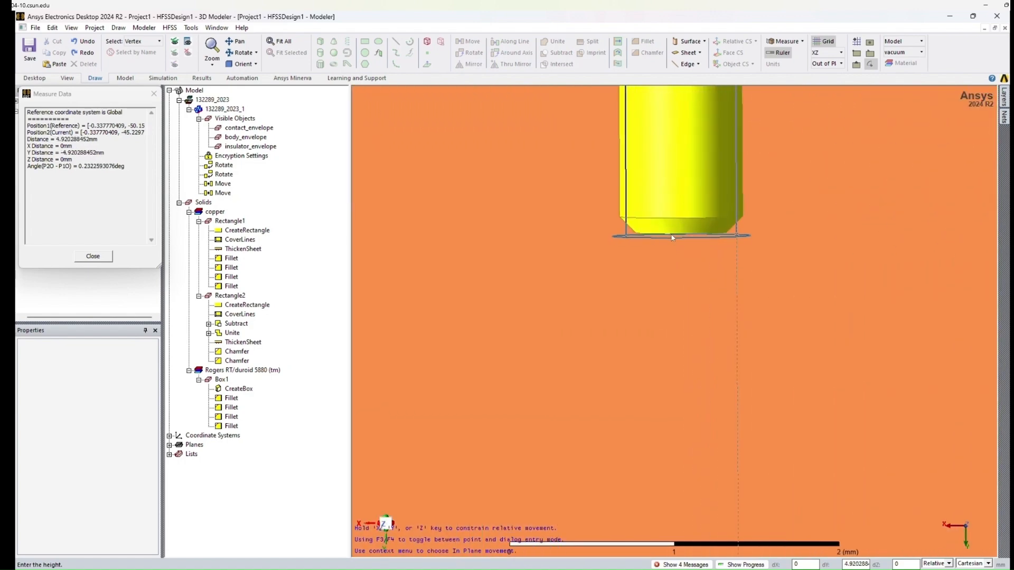
pyautogui.click(672, 238)
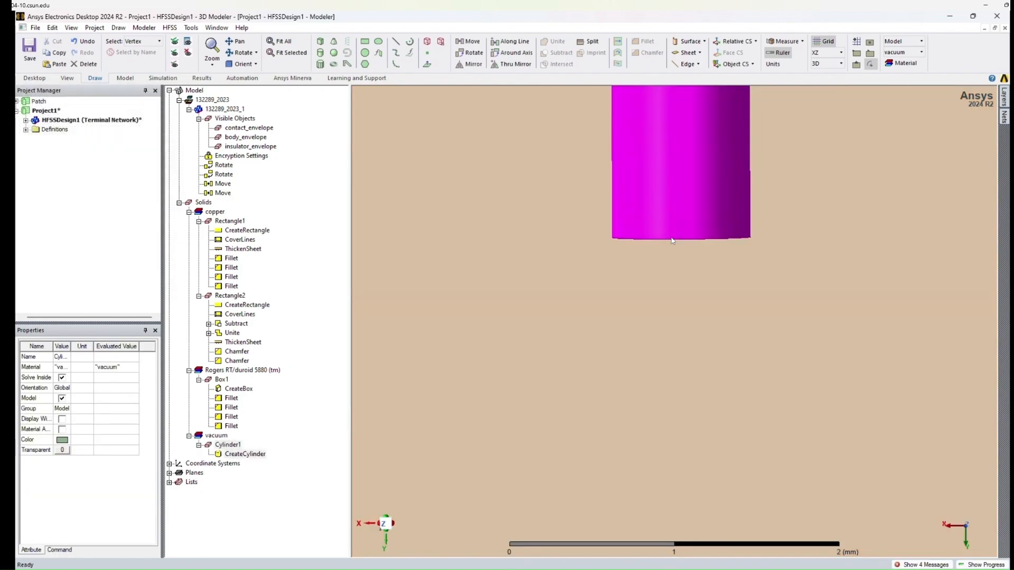
pyautogui.keyDown('alt'); pyautogui.moveTo(677, 260); pyautogui.dragTo(673, 177); pyautogui.keyUp('alt')
pyautogui.scroll(-5, 673, 177)
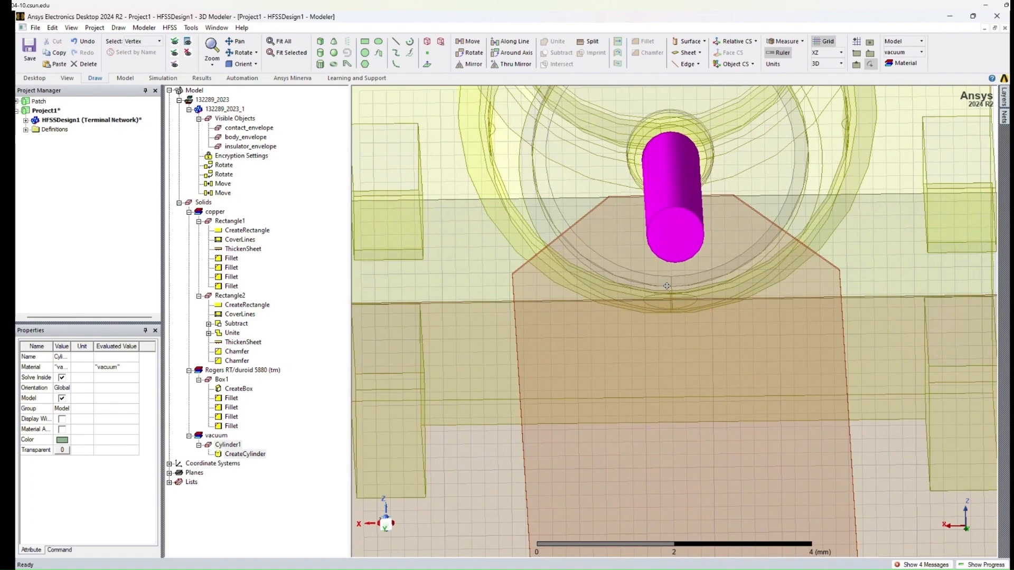
pyautogui.scroll(-3, 591, 199)
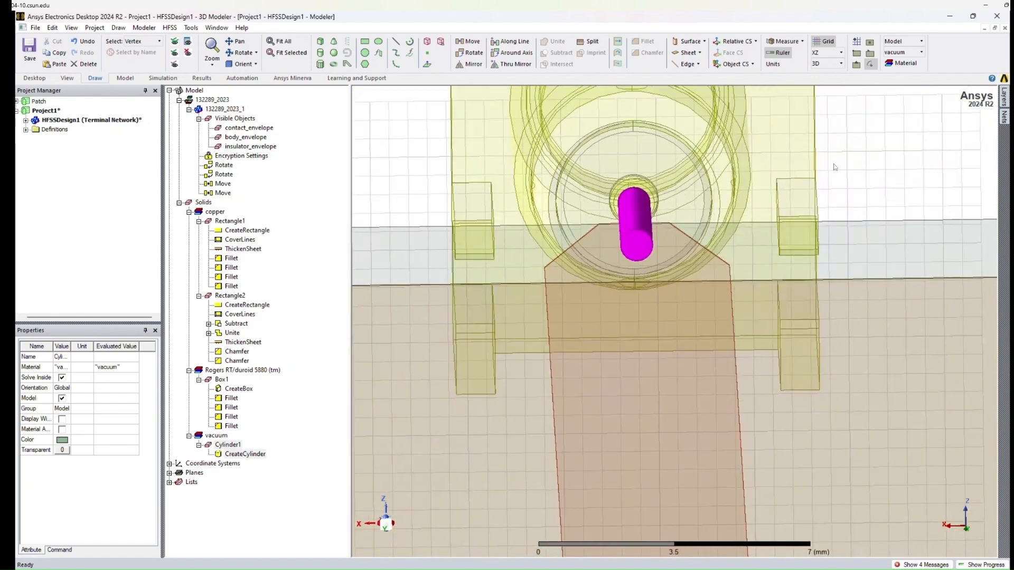
pyautogui.click(636, 246)
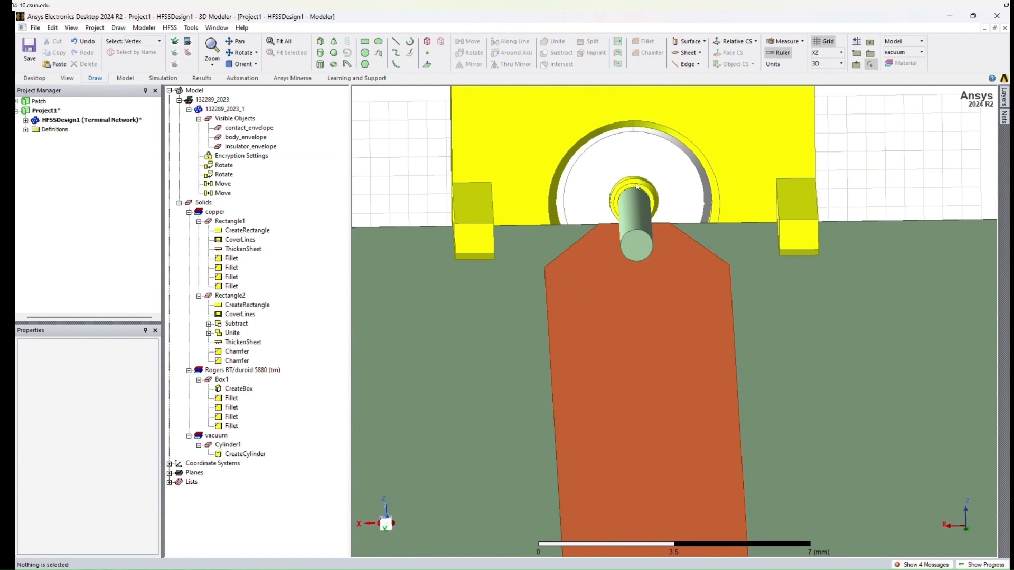
pyautogui.keyDown('alt'); pyautogui.moveTo(633, 224); pyautogui.dragTo(646, 229); pyautogui.keyUp('alt')
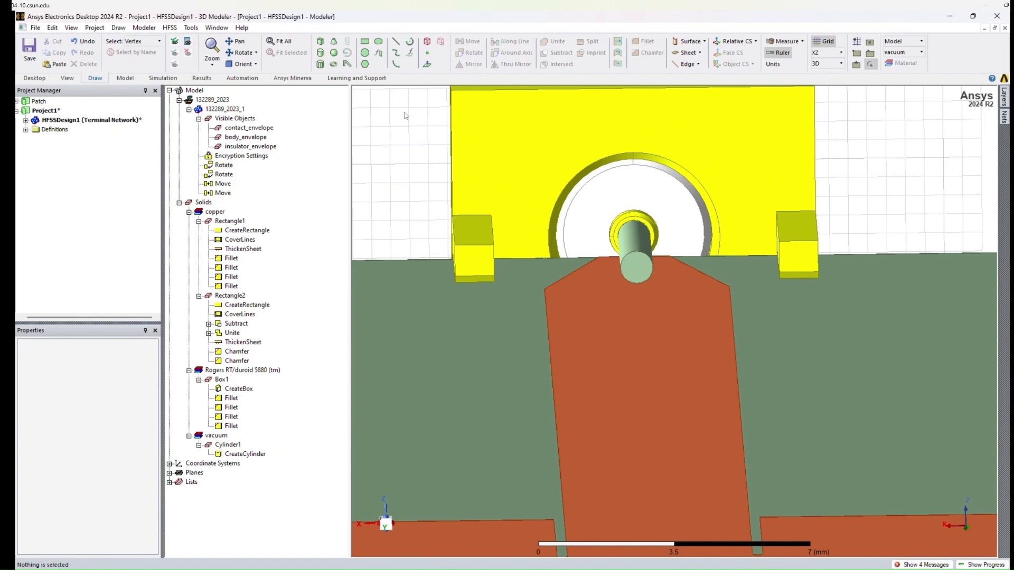
# Draw a box around the connector pin in the XY plane from the feed line's tapered end, 1.925 by 7.5 mm and about 0.96 mm high.
pyautogui.click(322, 45)
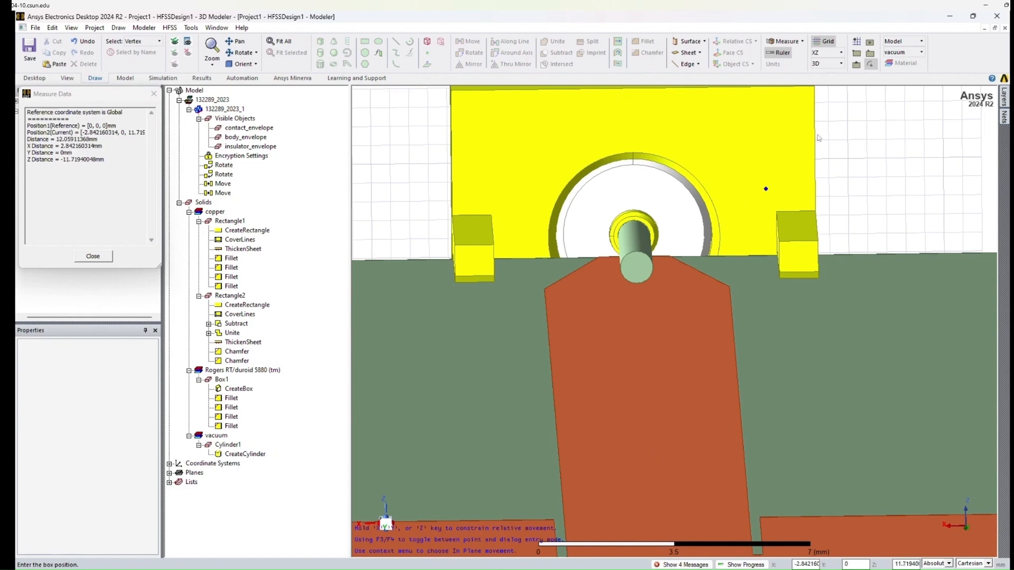
pyautogui.click(840, 52)
pyautogui.click(828, 64)
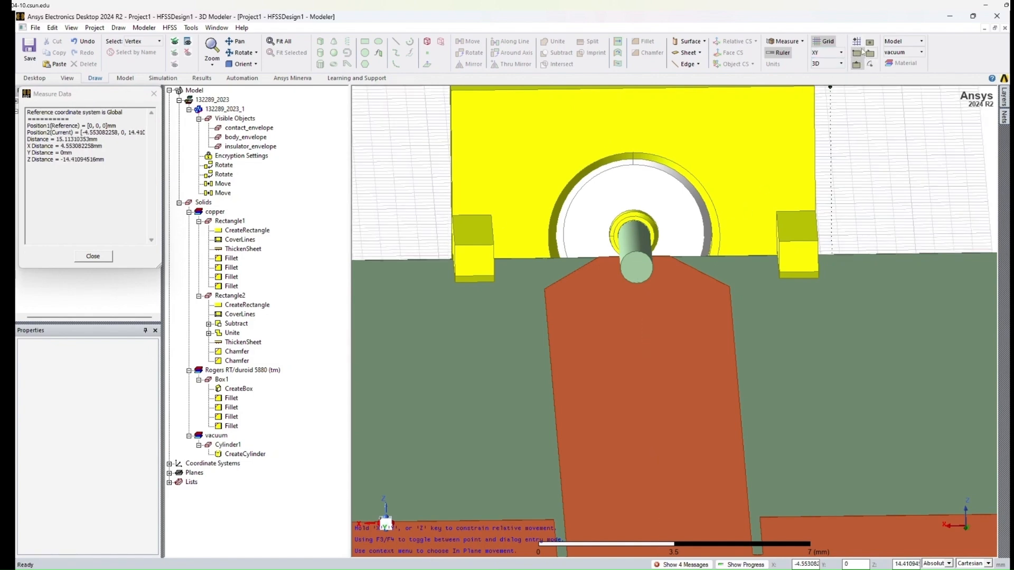
pyautogui.click(600, 257)
pyautogui.click(605, 260)
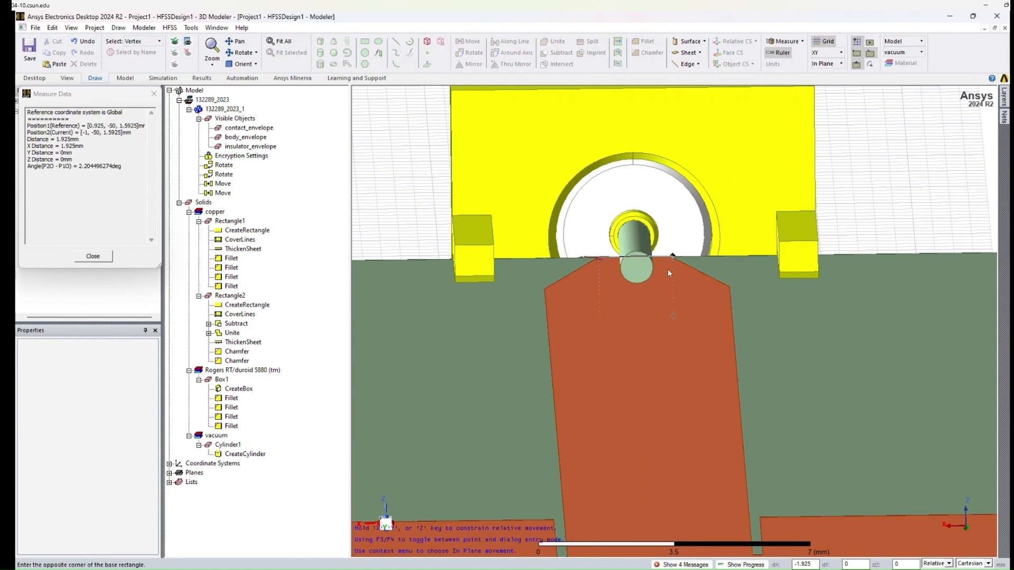
pyautogui.moveTo(665, 318); pyautogui.dragTo(673, 346, button='middle')
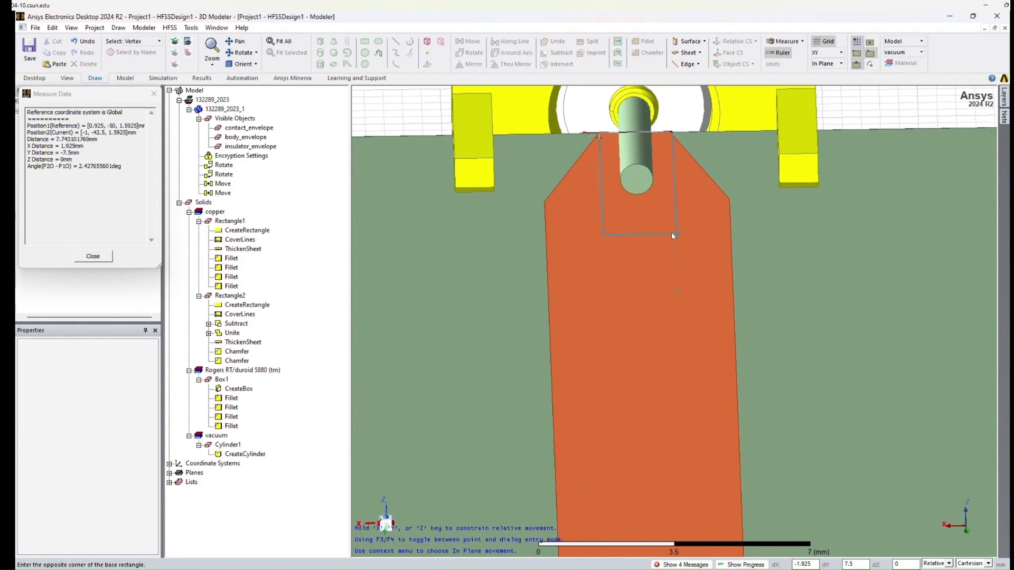
pyautogui.click(676, 233)
pyautogui.moveTo(660, 186); pyautogui.dragTo(658, 248, button='middle')
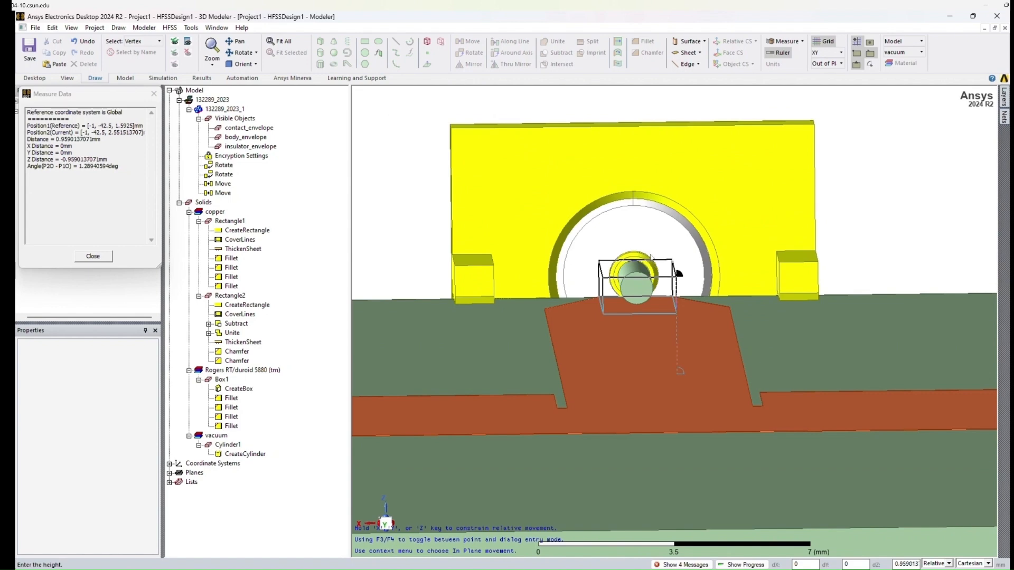
pyautogui.click(651, 257)
pyautogui.scroll(3, 625, 282)
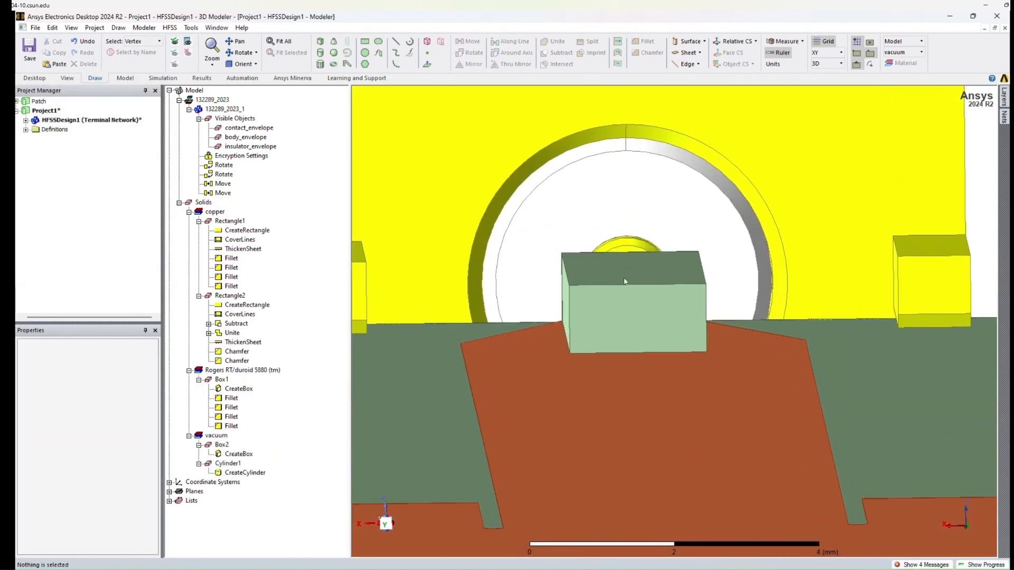
# Subtract Cylinder1 from Box2 without keeping a copy of the cylinder.
pyautogui.moveTo(625, 282); pyautogui.dragTo(594, 297, button='middle')
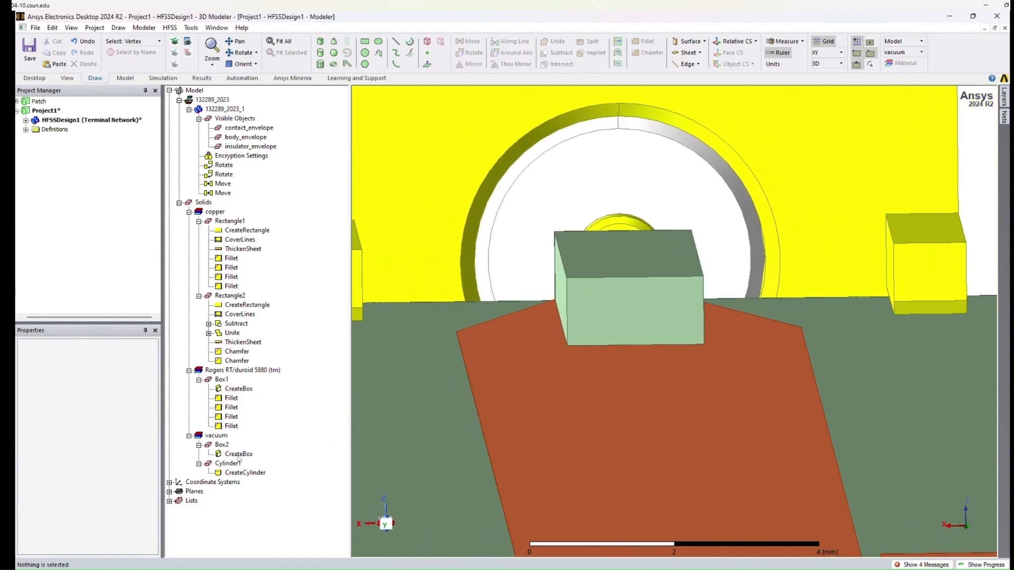
pyautogui.click(222, 445)
pyautogui.keyDown('ctrl'); pyautogui.click(235, 464); pyautogui.keyUp('ctrl')
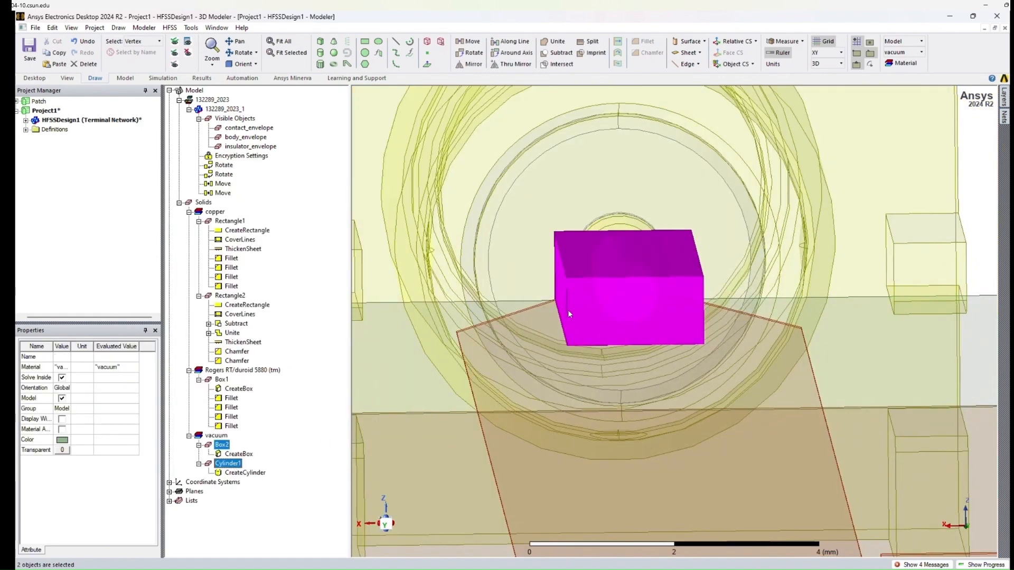
pyautogui.click(561, 53)
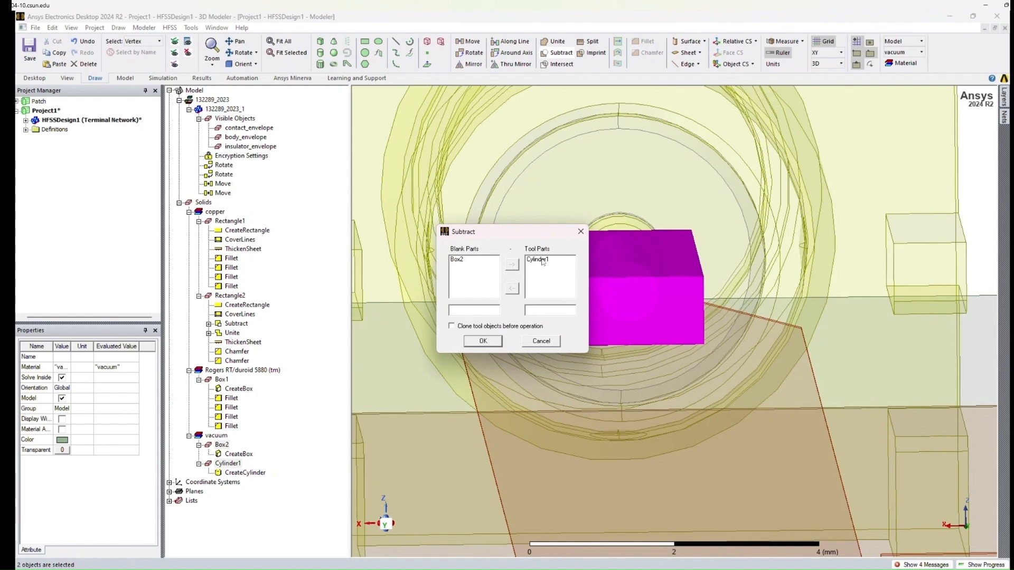
pyautogui.click(542, 260)
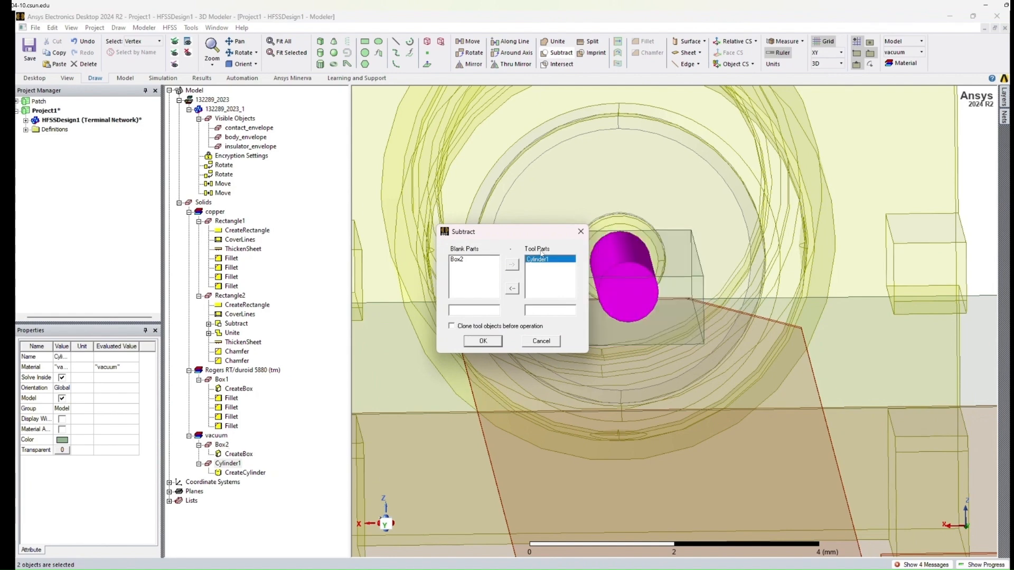
pyautogui.click(483, 341)
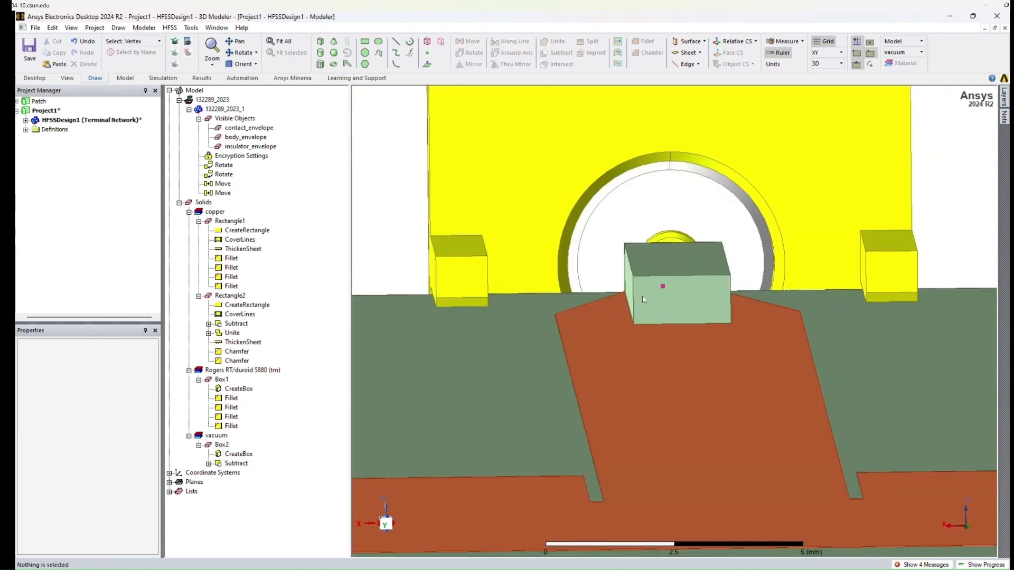
# Try to apply a symmetric chamfer to the front and two side edges of the box's top face, and undo it.
pyautogui.click(632, 270)
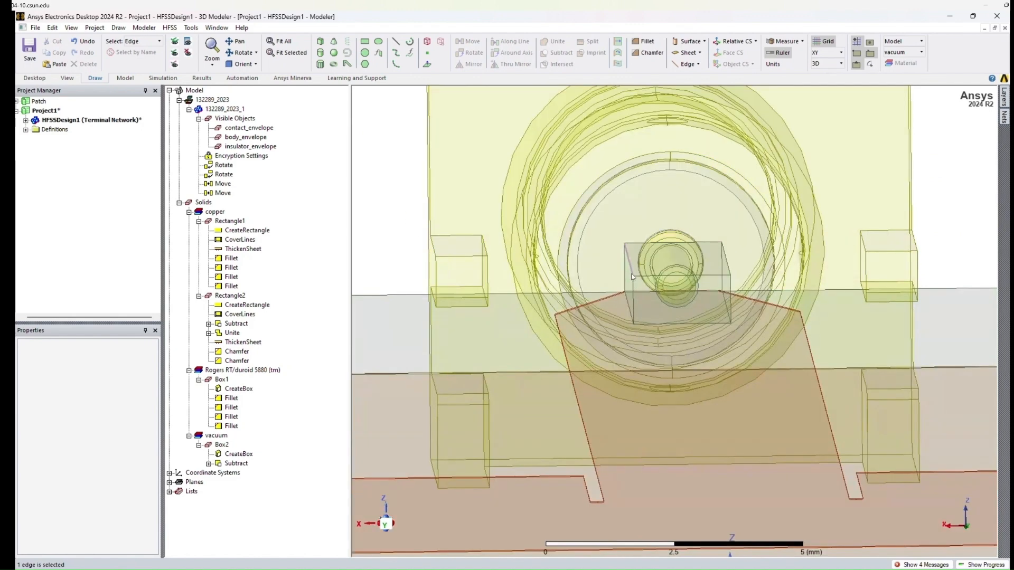
pyautogui.click(637, 279)
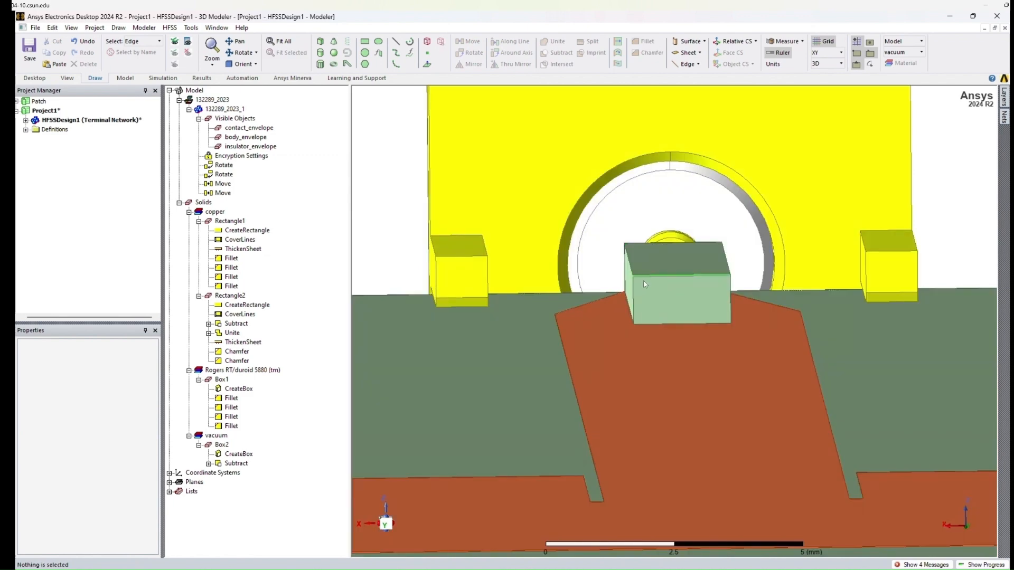
pyautogui.click(632, 273)
pyautogui.keyDown('ctrl'); pyautogui.click(633, 272); pyautogui.keyUp('ctrl')
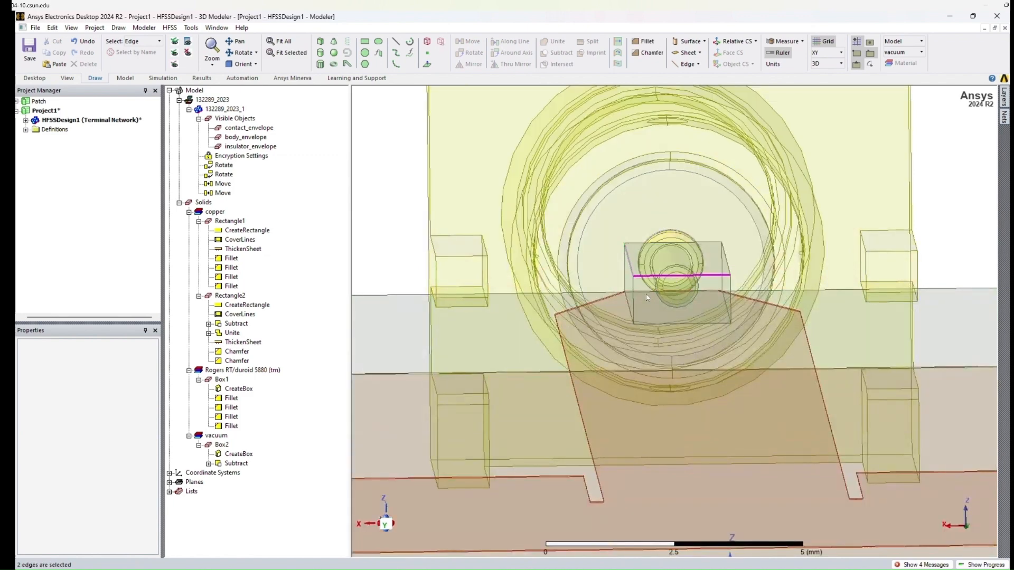
pyautogui.keyDown('ctrl'); pyautogui.click(729, 267); pyautogui.keyUp('ctrl')
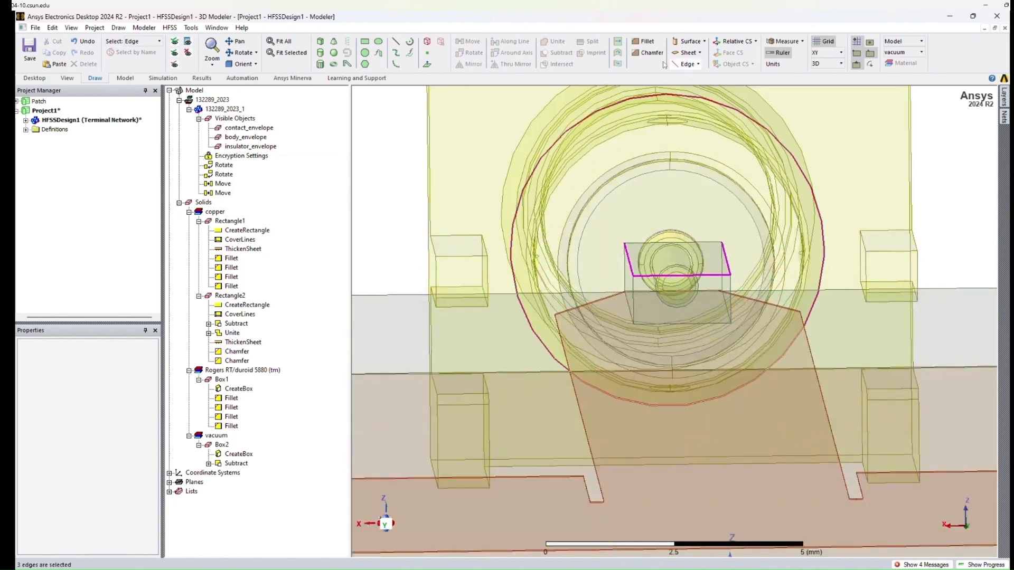
pyautogui.click(649, 53)
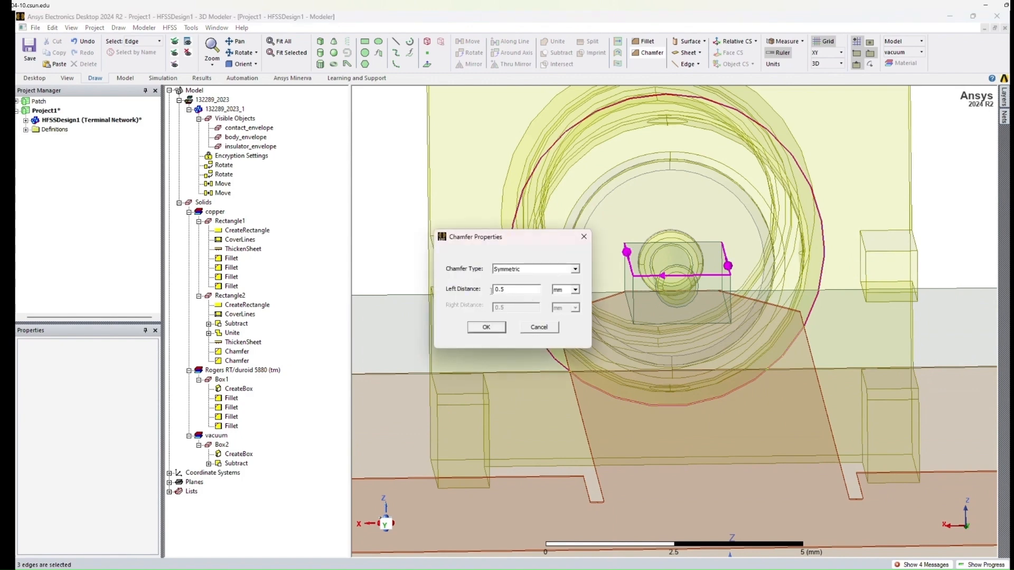
pyautogui.click(500, 328)
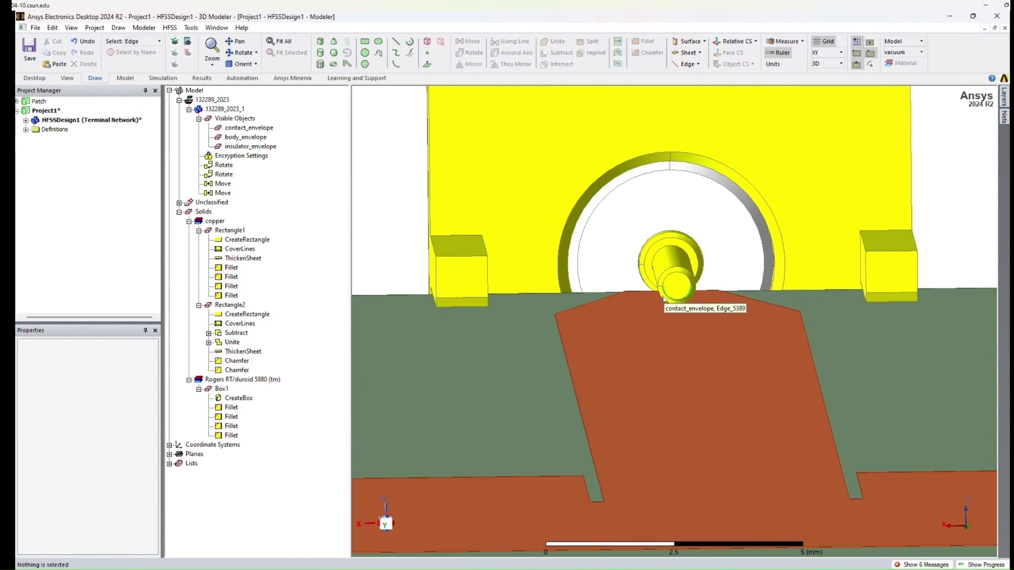
pyautogui.hotkey('ctrl', 'z')
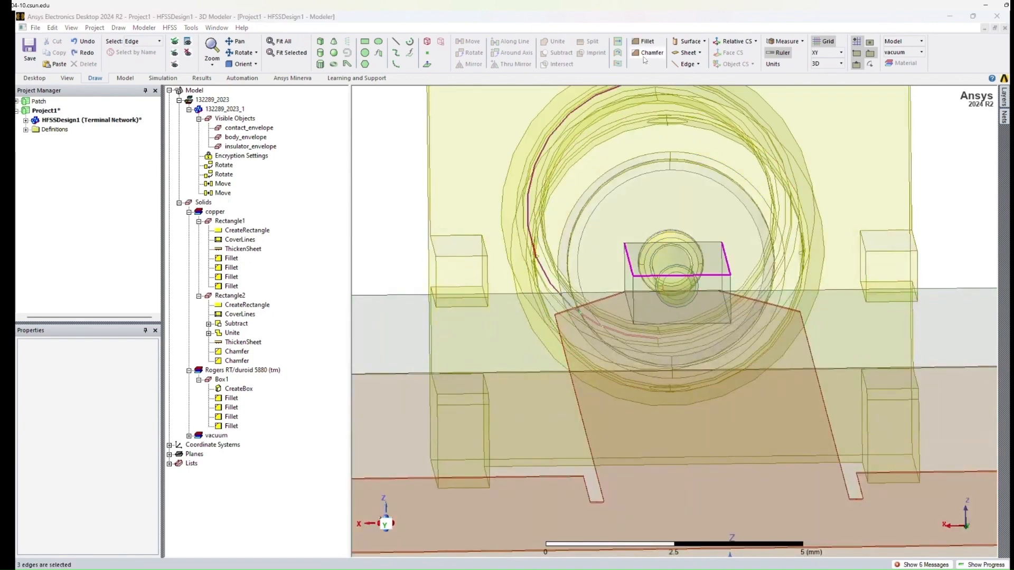
# Chamfer the front and two side edges of the box's top face symmetrically by 0.5 mm.
pyautogui.click(646, 52)
pyautogui.doubleClick(497, 289)
pyautogui.write('.5')
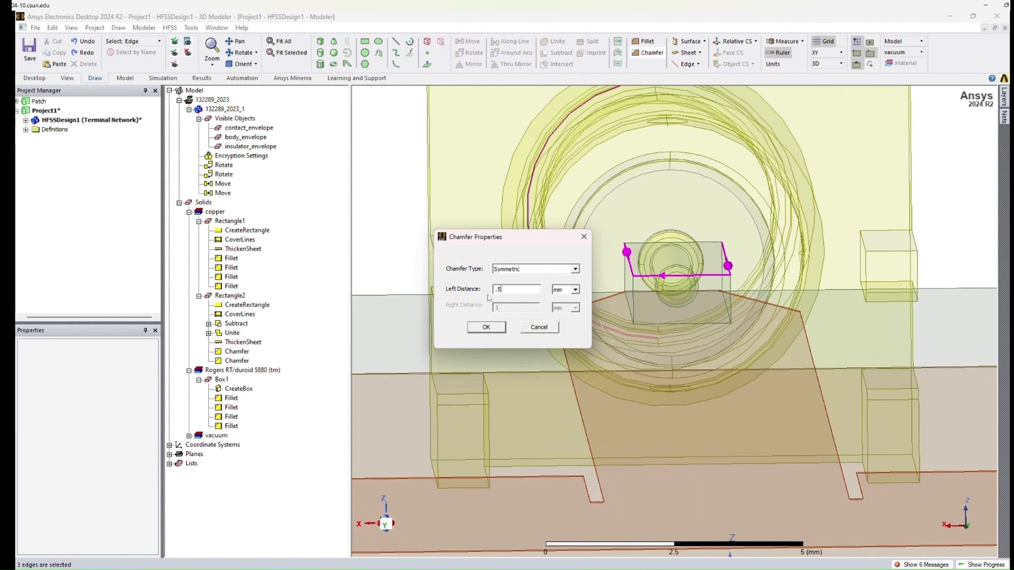
pyautogui.click(487, 327)
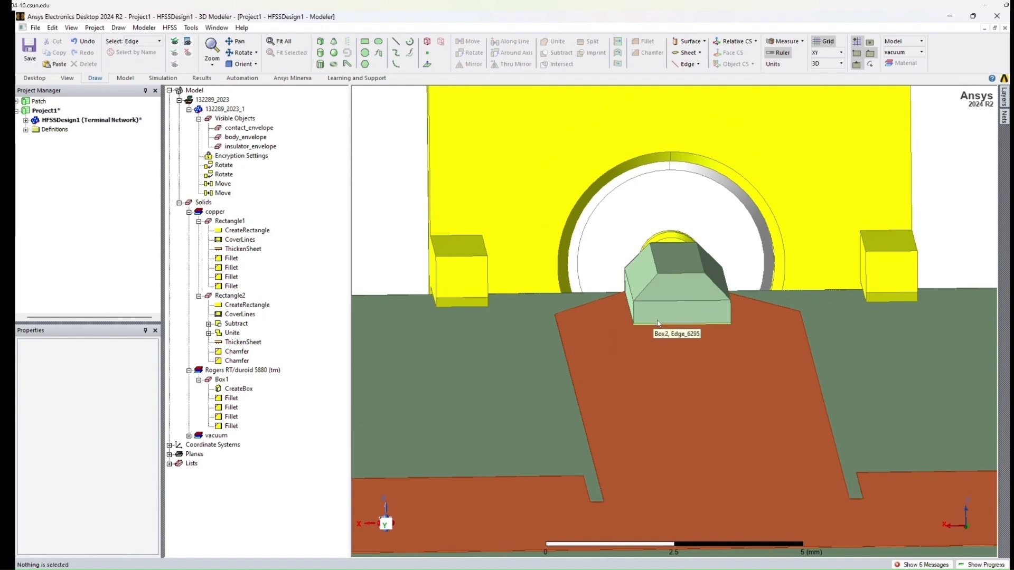
# Open the properties of the chamfered Box2 in the vacuum material group.
pyautogui.keyDown('alt'); pyautogui.moveTo(659, 326); pyautogui.dragTo(673, 322); pyautogui.keyUp('alt')
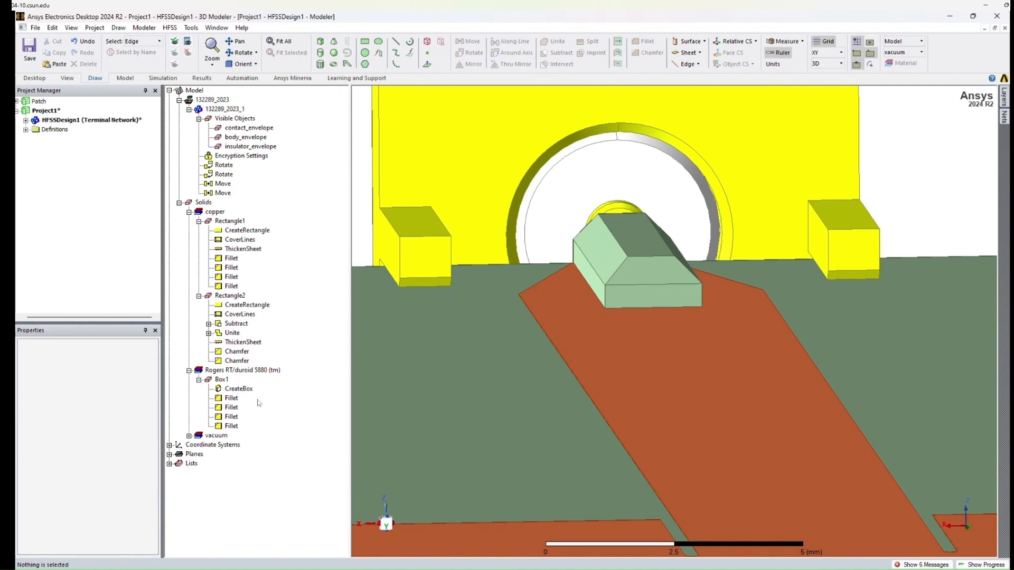
pyautogui.click(189, 436)
pyautogui.doubleClick(222, 445)
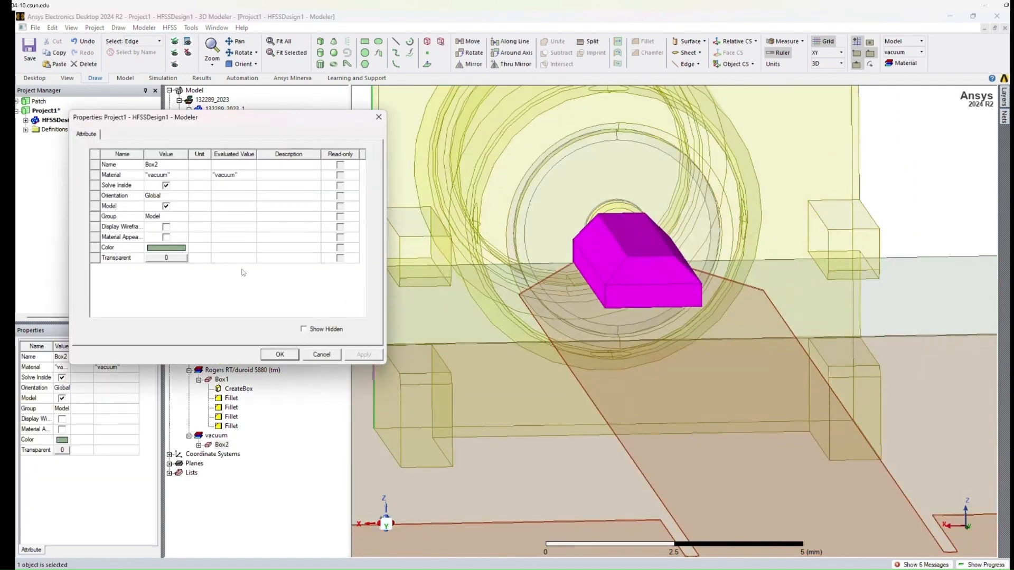
pyautogui.click(180, 178)
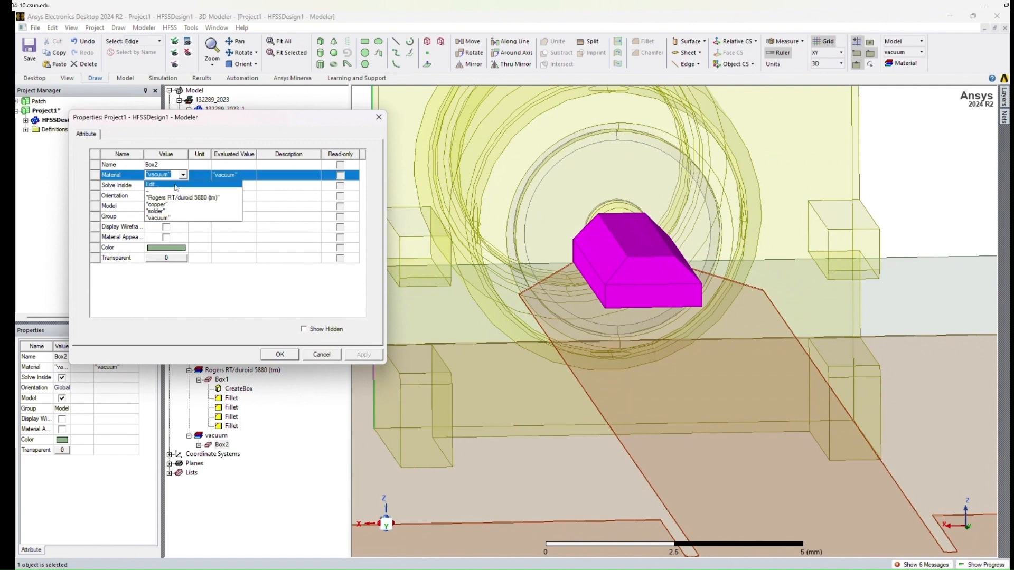
pyautogui.click(181, 186)
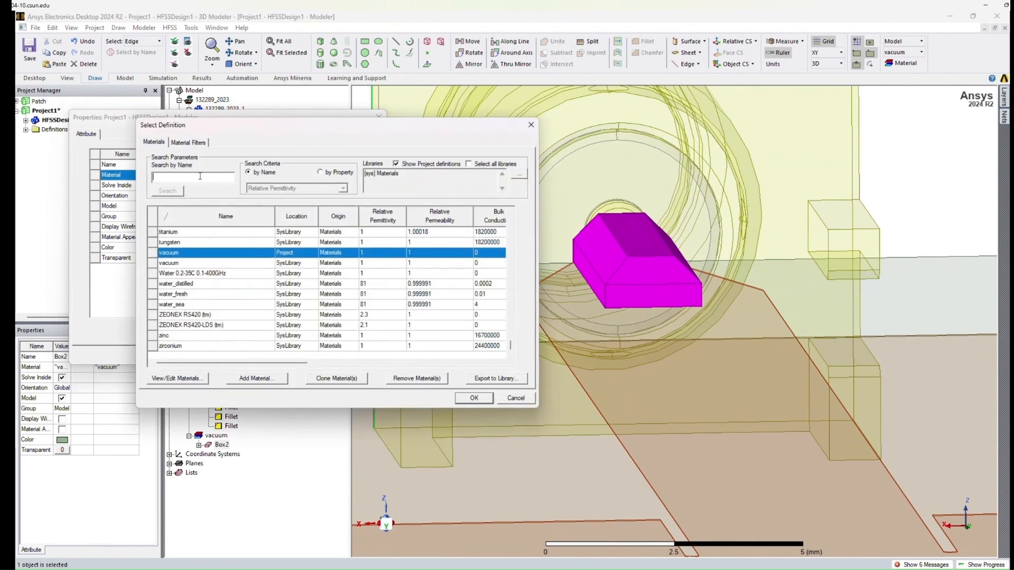
pyautogui.click(200, 177)
pyautogui.write('solder')
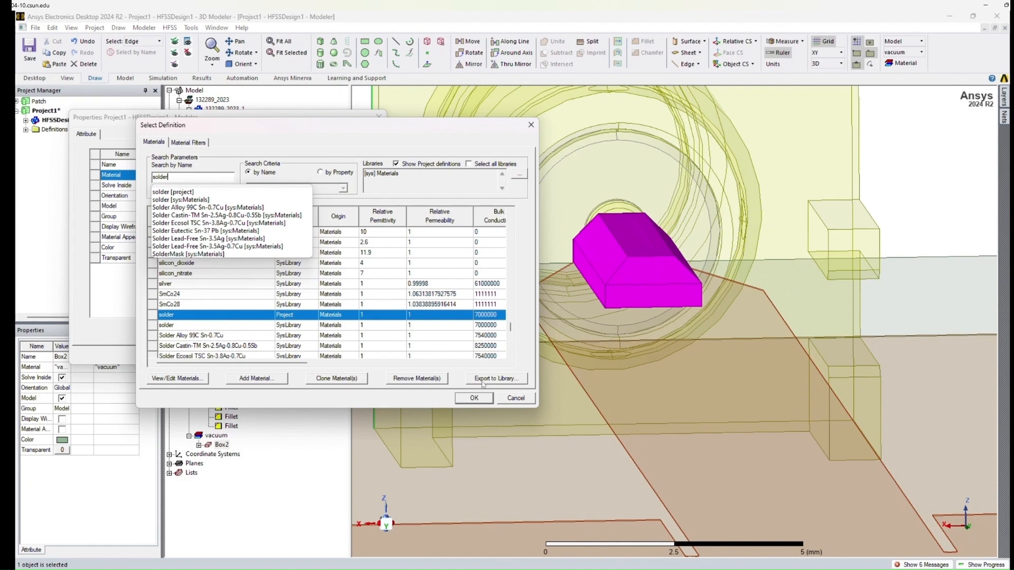
pyautogui.click(516, 398)
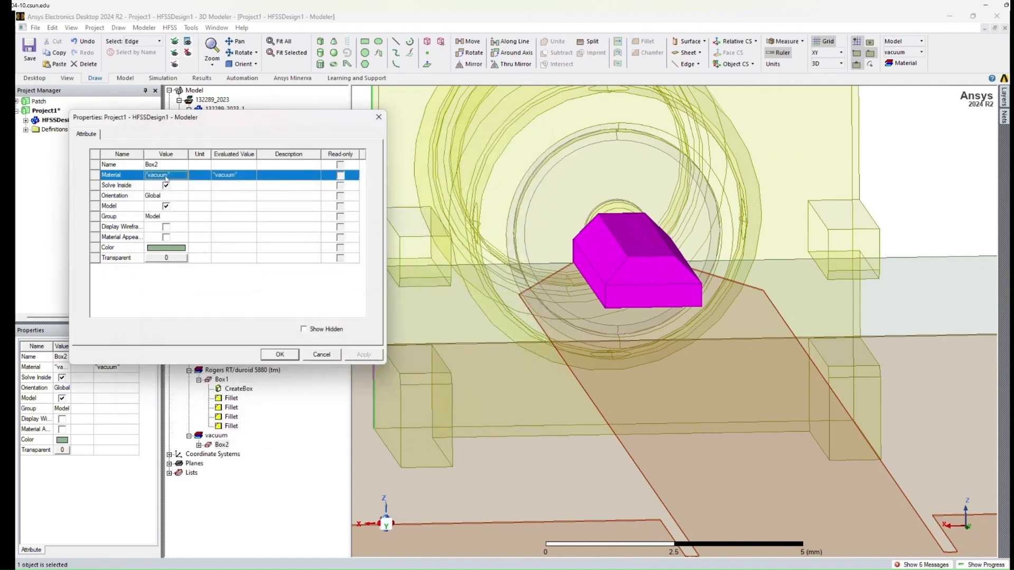
# Assign the solder material to Box2, apply the change and clear the selection.
pyautogui.click(166, 176)
pyautogui.click(172, 206)
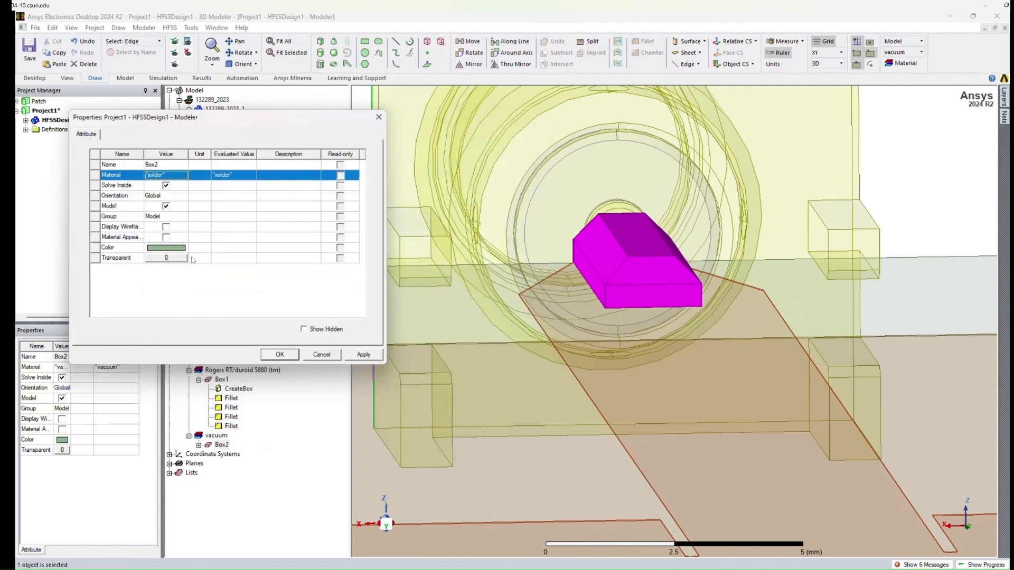
pyautogui.click(359, 354)
pyautogui.click(309, 355)
pyautogui.click(882, 202)
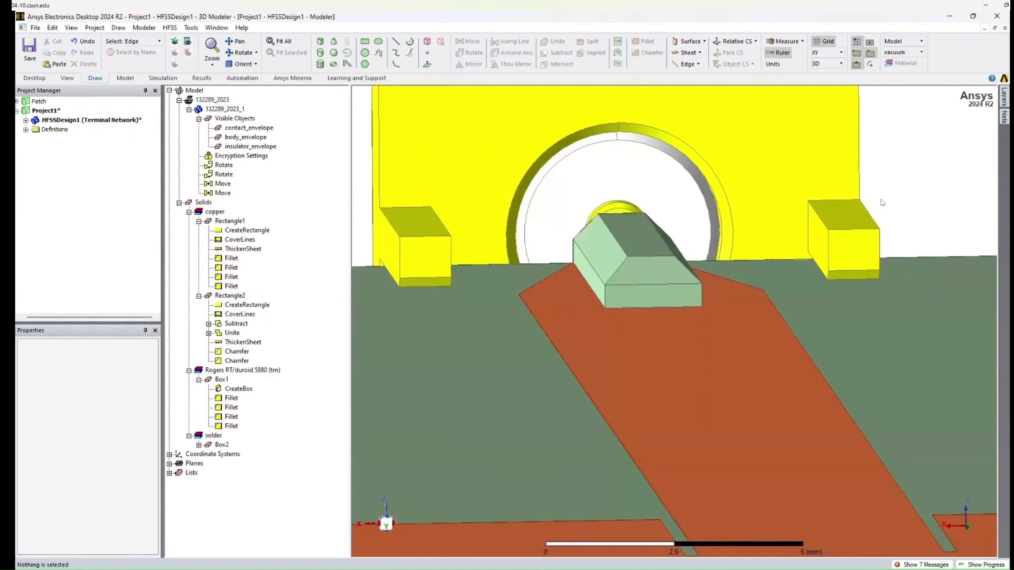
# Draw a box with a base about 1.24 mm by 4 mm on the ground plane, along the inside of the connector's negative-X lower leg.
pyautogui.moveTo(655, 267); pyautogui.dragTo(627, 274)
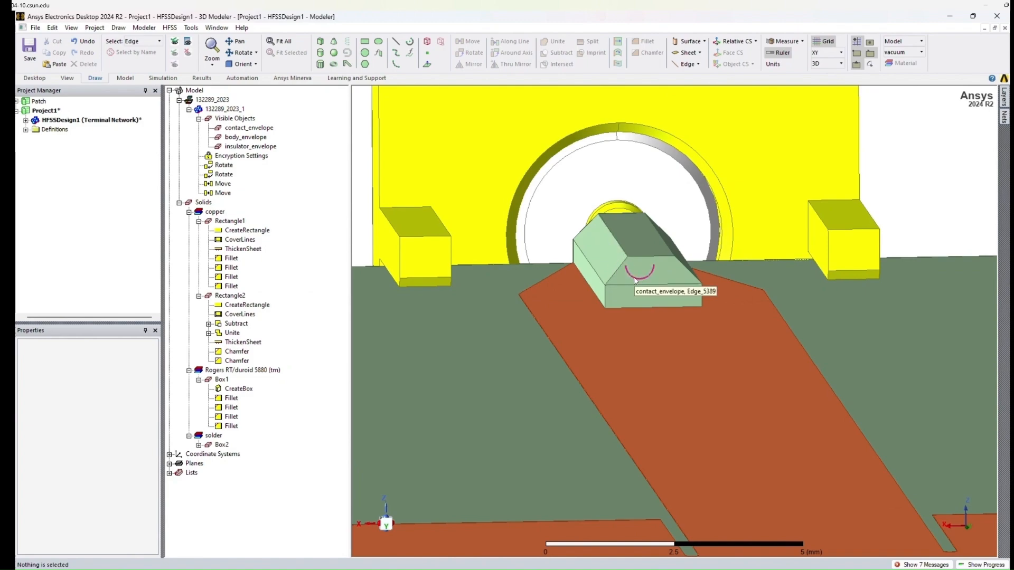
pyautogui.scroll(-5, 641, 296)
pyautogui.keyDown('alt'); pyautogui.moveTo(645, 299); pyautogui.dragTo(775, 272); pyautogui.keyUp('alt')
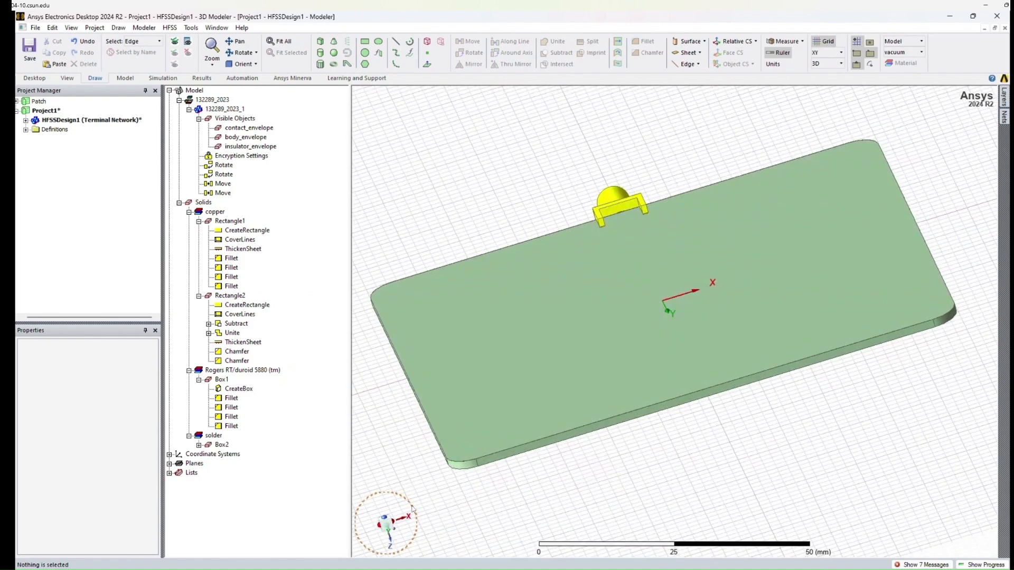
pyautogui.moveTo(412, 507); pyautogui.dragTo(414, 516)
pyautogui.scroll(7, 653, 224)
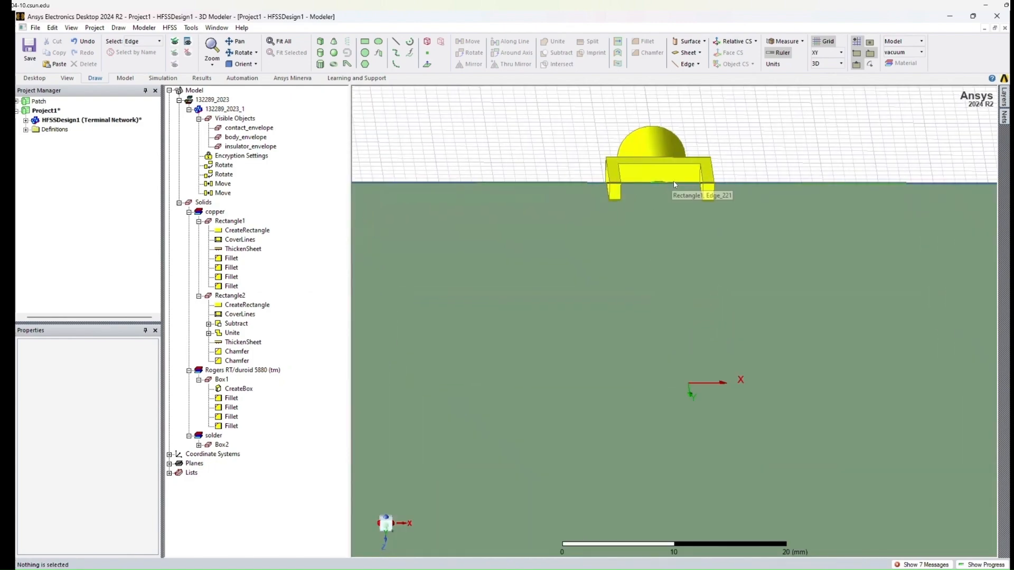
pyautogui.scroll(5, 671, 192)
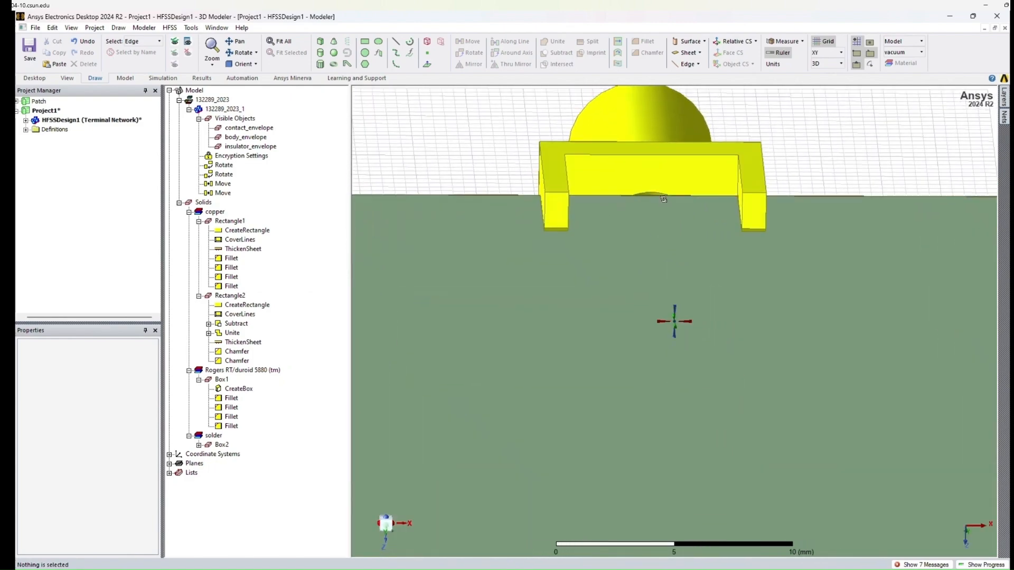
pyautogui.moveTo(664, 199)
pyautogui.mouseDown(button='middle')
pyautogui.moveTo(713, 196)
pyautogui.moveTo(753, 174)
pyautogui.moveTo(714, 179)
pyautogui.moveTo(685, 249)
pyautogui.moveTo(661, 234)
pyautogui.mouseUp(button='middle')
pyautogui.scroll(3, 683, 246)
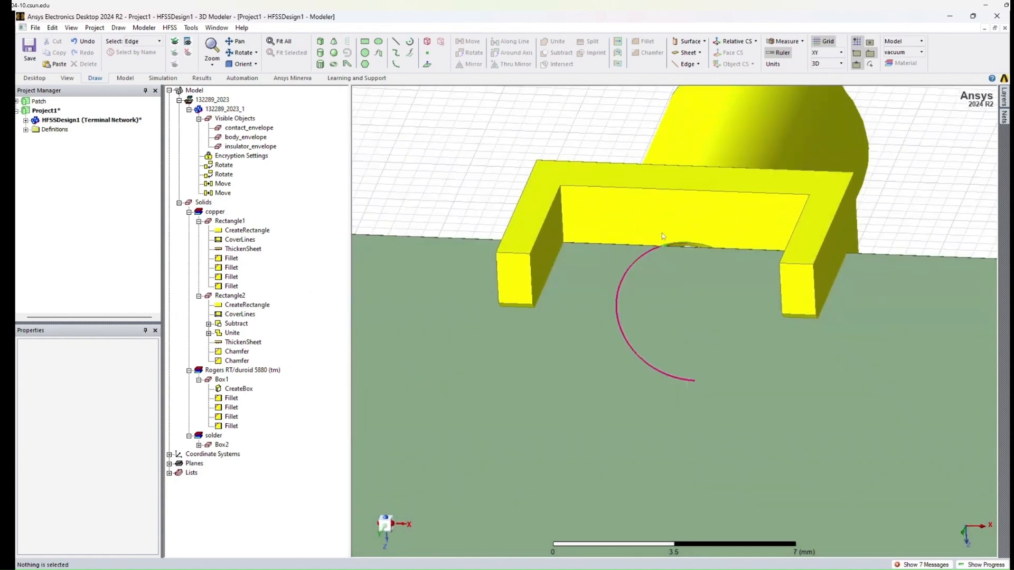
pyautogui.click(320, 41)
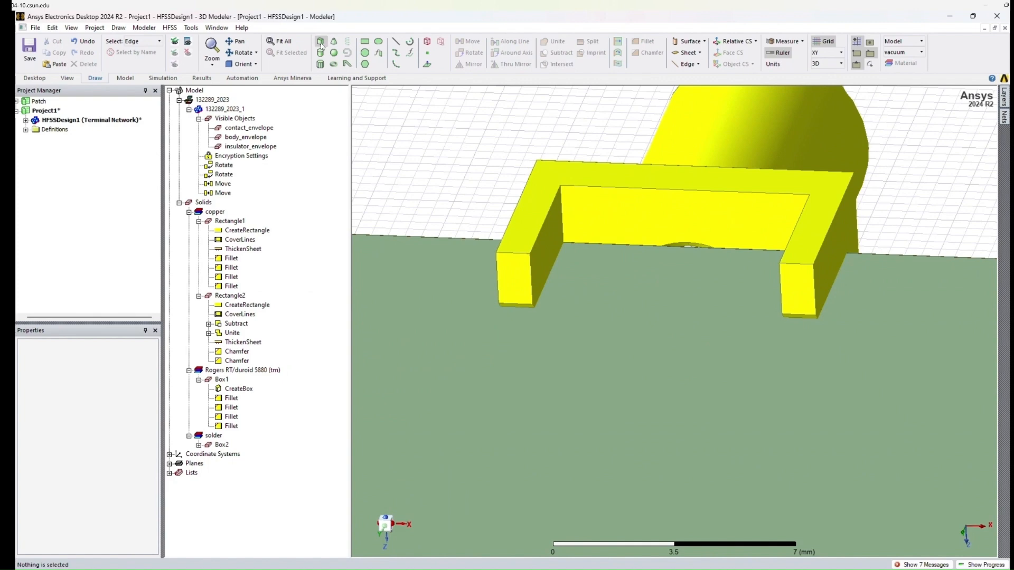
pyautogui.click(563, 242)
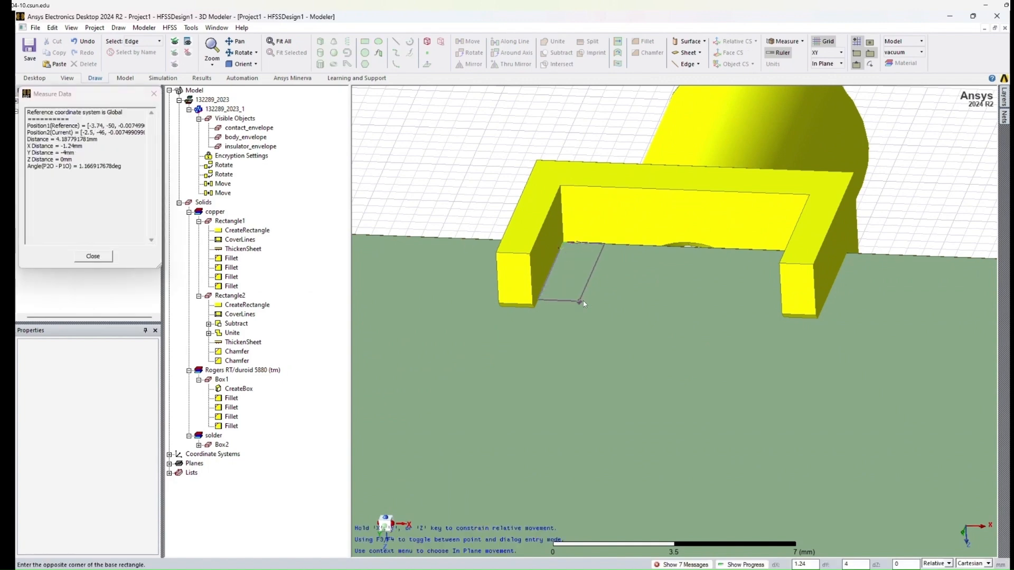
pyautogui.click(583, 300)
pyautogui.click(576, 257)
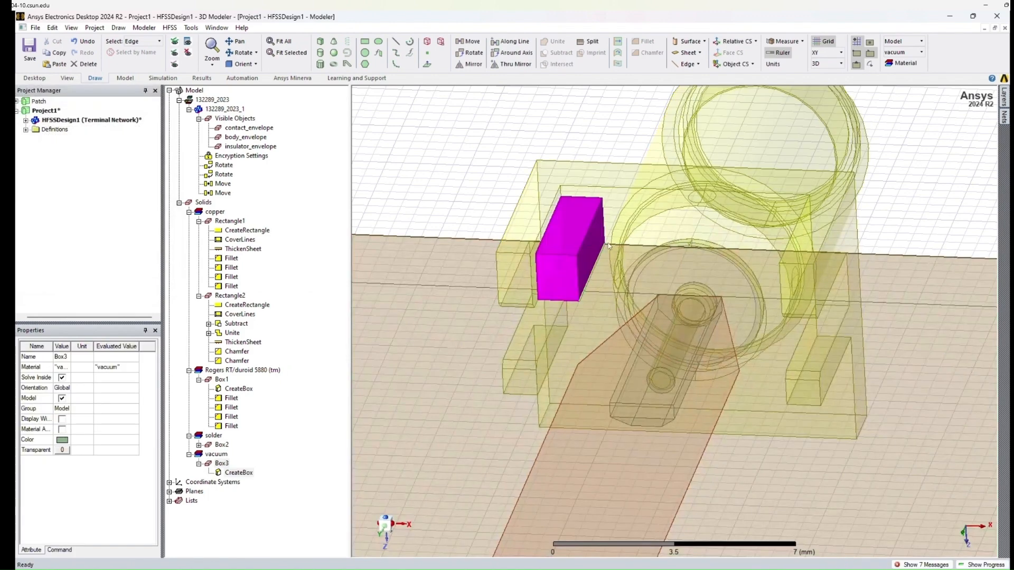
pyautogui.click(520, 131)
# Draw a second box with a base about 6.24 mm by 2.275 mm along the connector body, from the first box to the opposite leg.
pyautogui.click(321, 42)
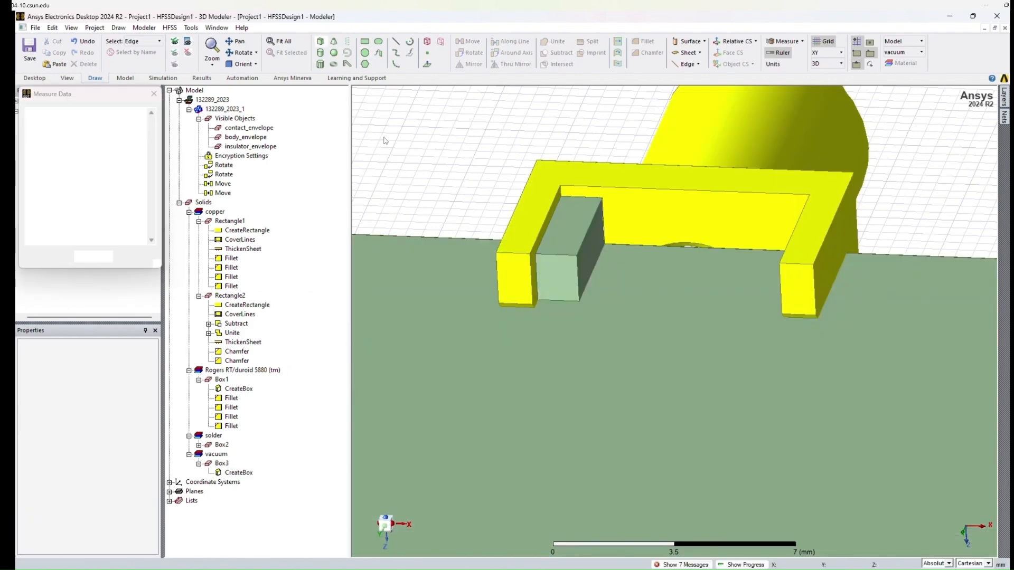
pyautogui.click(605, 246)
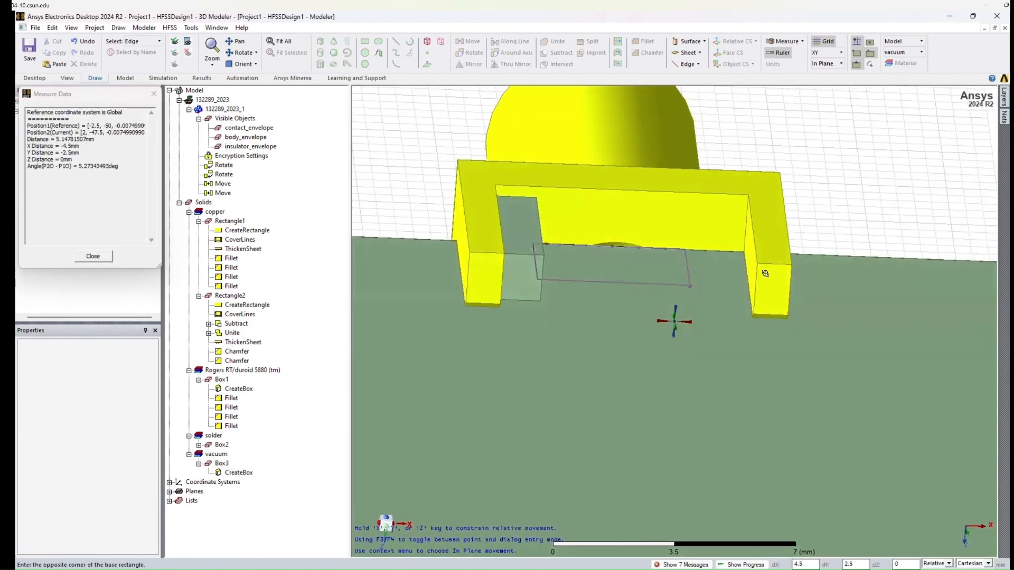
pyautogui.moveTo(753, 300); pyautogui.dragTo(773, 288, button='middle')
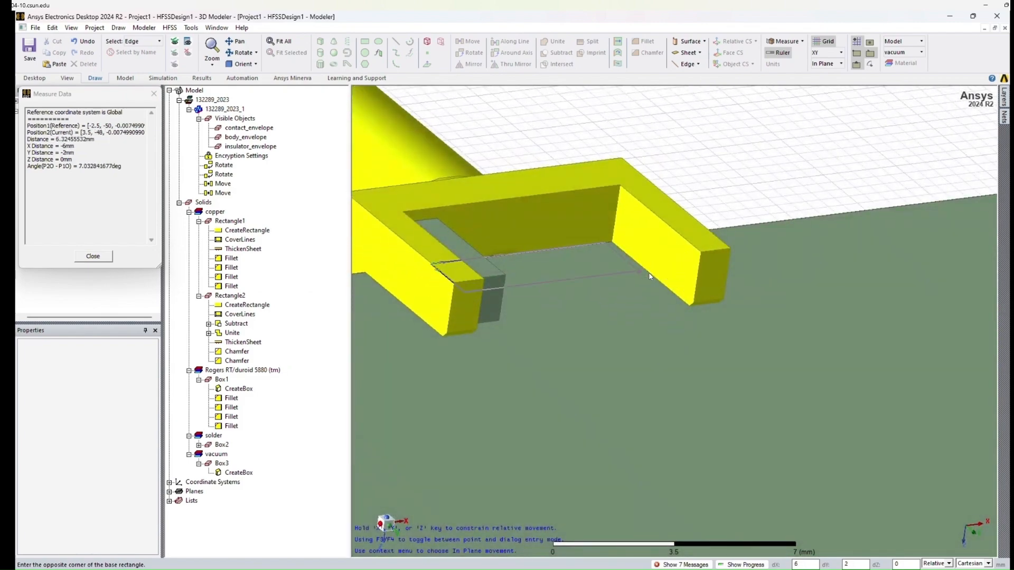
pyautogui.moveTo(645, 270); pyautogui.dragTo(676, 277, button='middle')
pyautogui.click(674, 264)
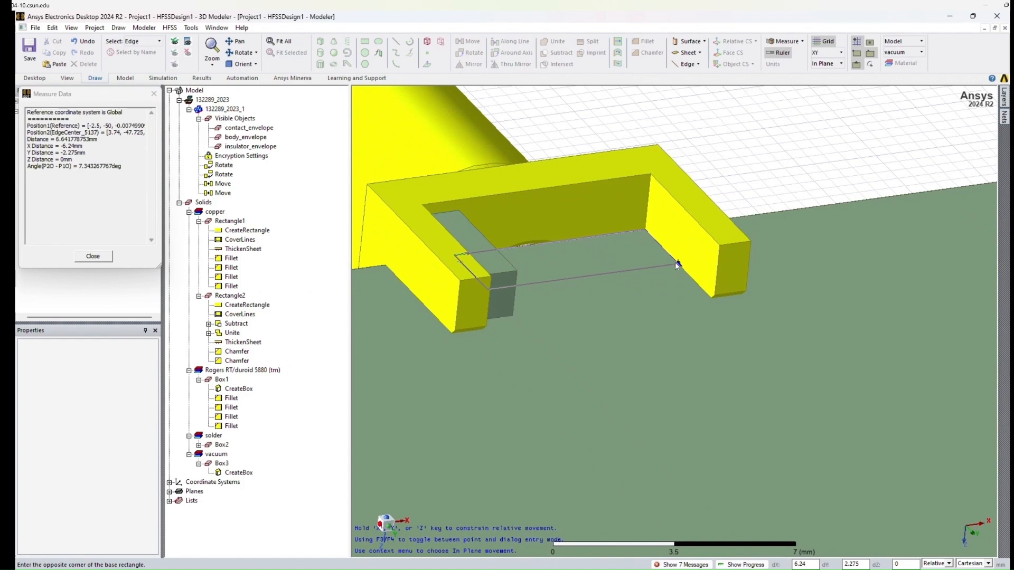
pyautogui.click(672, 226)
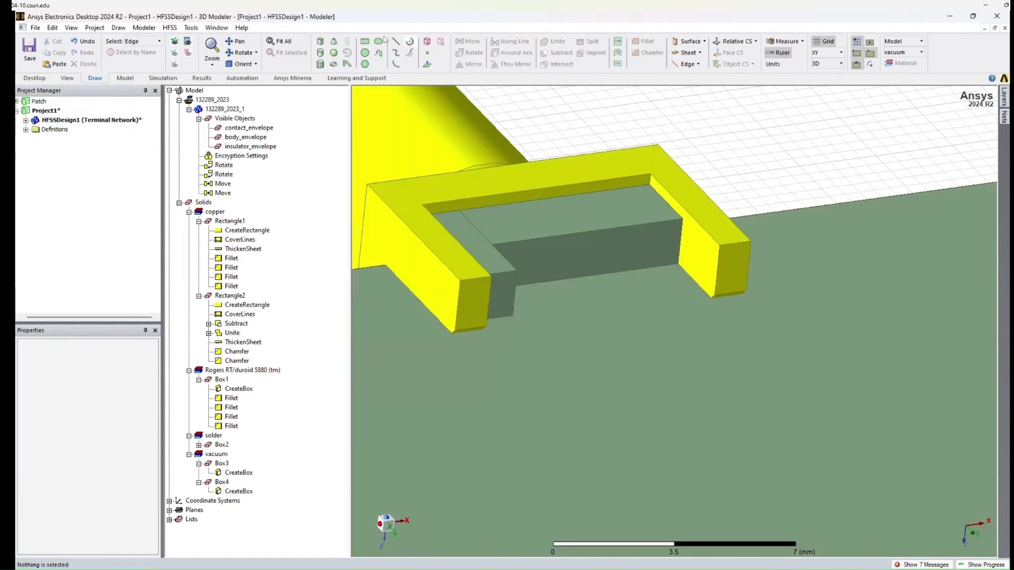
# Draw a third box about 0.74 mm by 1.725 mm and 1.5 mm high beside the positive-X leg, starting at the second box's outer corner.
pyautogui.click(320, 41)
pyautogui.click(680, 266)
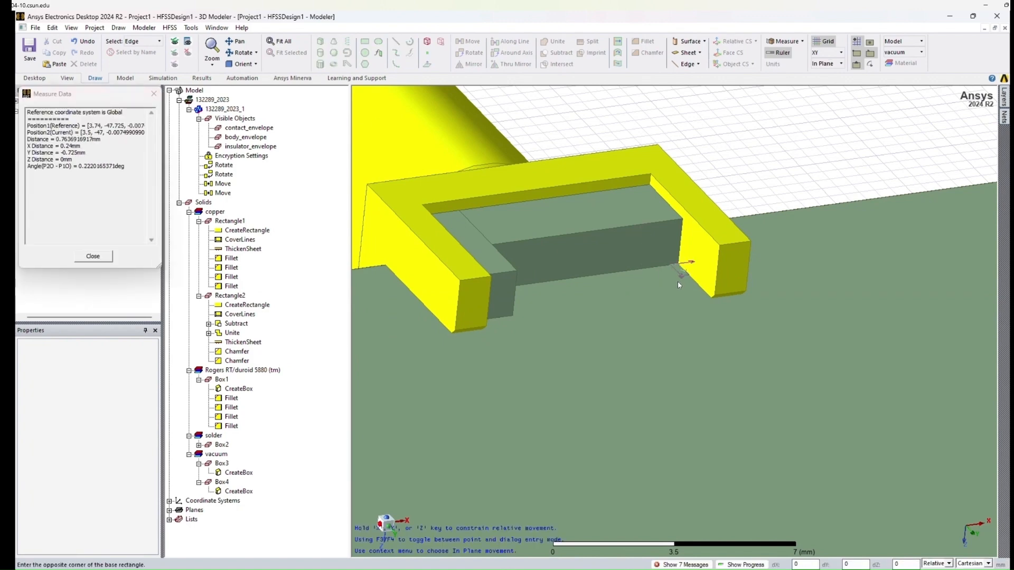
pyautogui.click(678, 293)
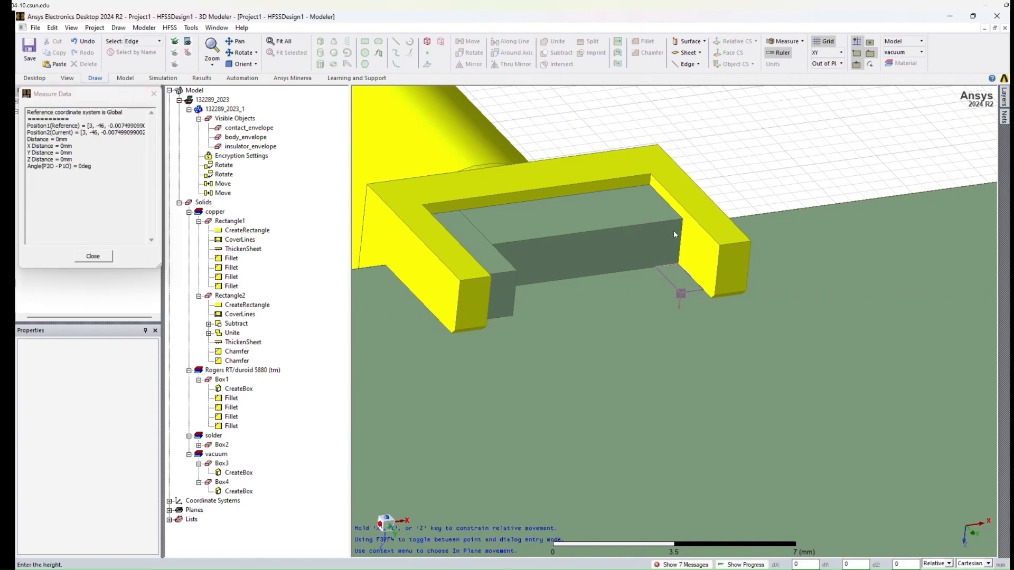
pyautogui.moveTo(659, 223); pyautogui.dragTo(643, 225, button='middle')
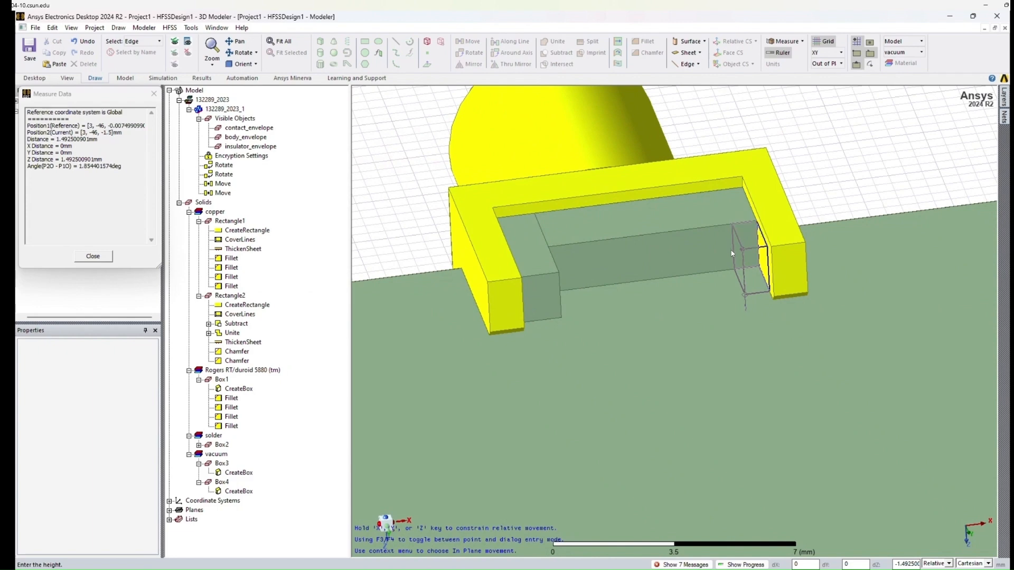
pyautogui.click(732, 243)
pyautogui.click(813, 157)
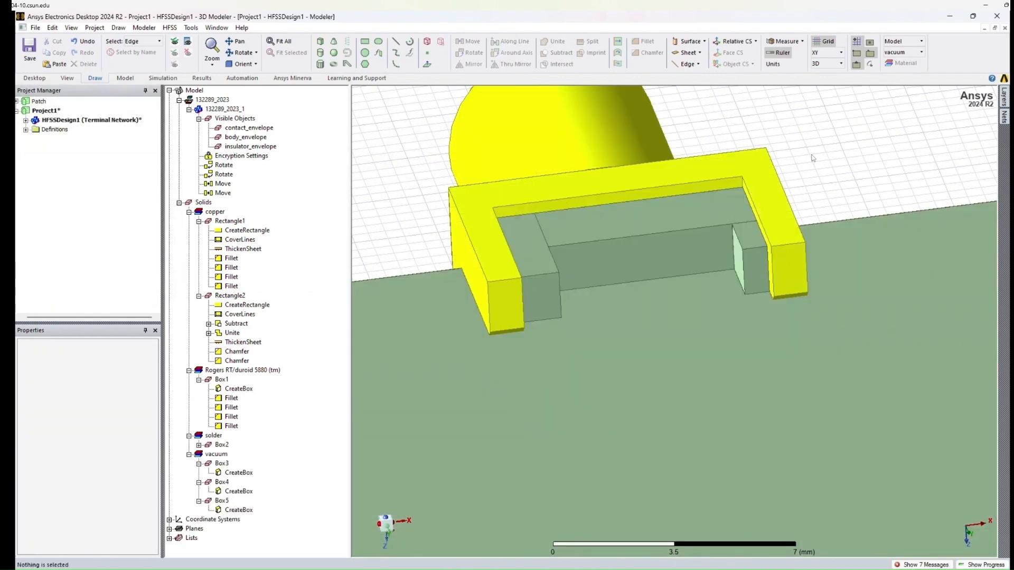
# Unite the three boxes on the ground side into one U-shaped solid, and check it as a single object.
pyautogui.press('o')
pyautogui.click(553, 286)
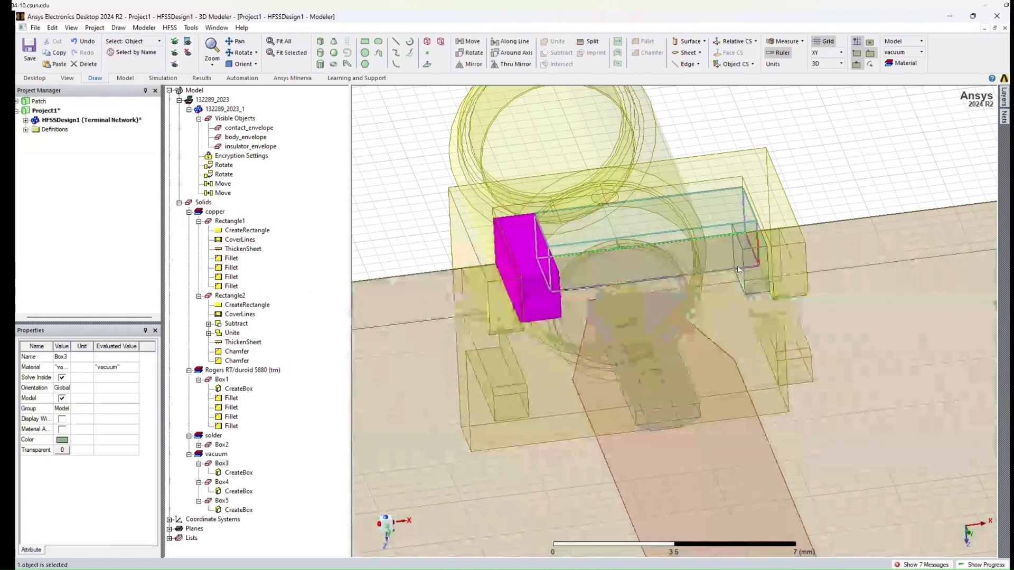
pyautogui.keyDown('ctrl'); pyautogui.click(710, 227); pyautogui.keyUp('ctrl')
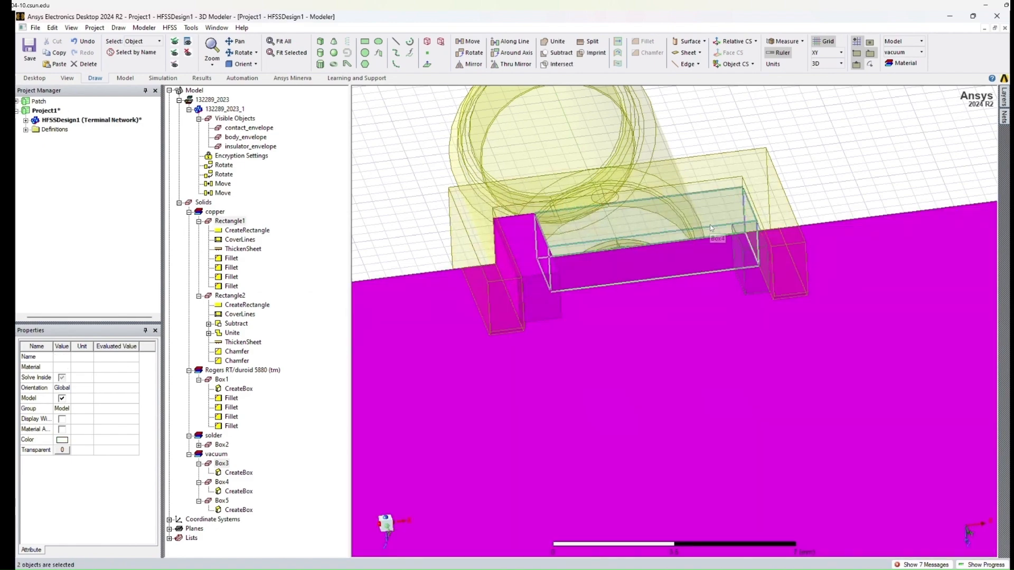
pyautogui.keyDown('ctrl'); pyautogui.click(710, 224); pyautogui.keyUp('ctrl')
pyautogui.keyDown('ctrl'); pyautogui.click(737, 319); pyautogui.keyUp('ctrl')
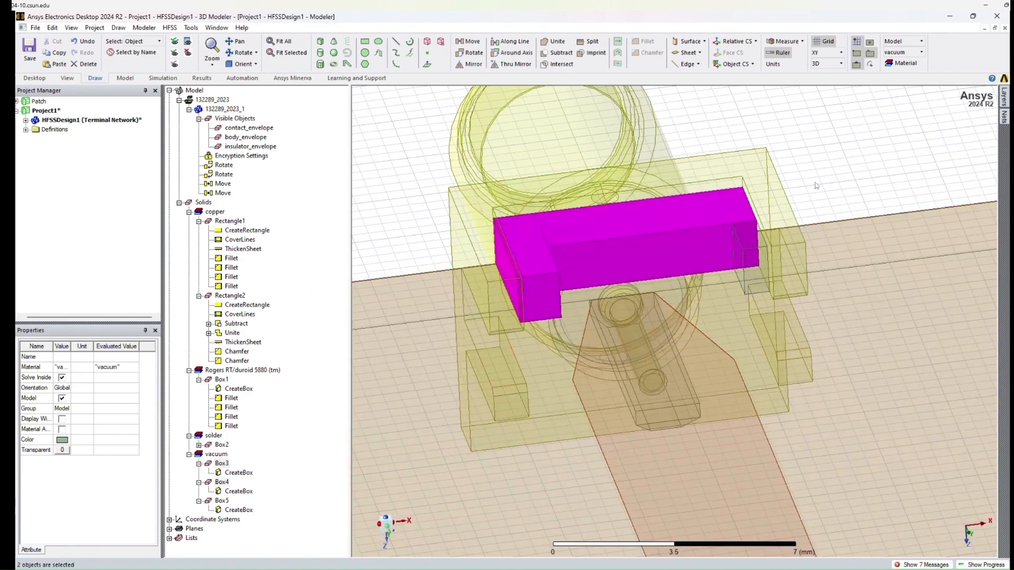
pyautogui.keyDown('ctrl'); pyautogui.click(762, 280); pyautogui.keyUp('ctrl')
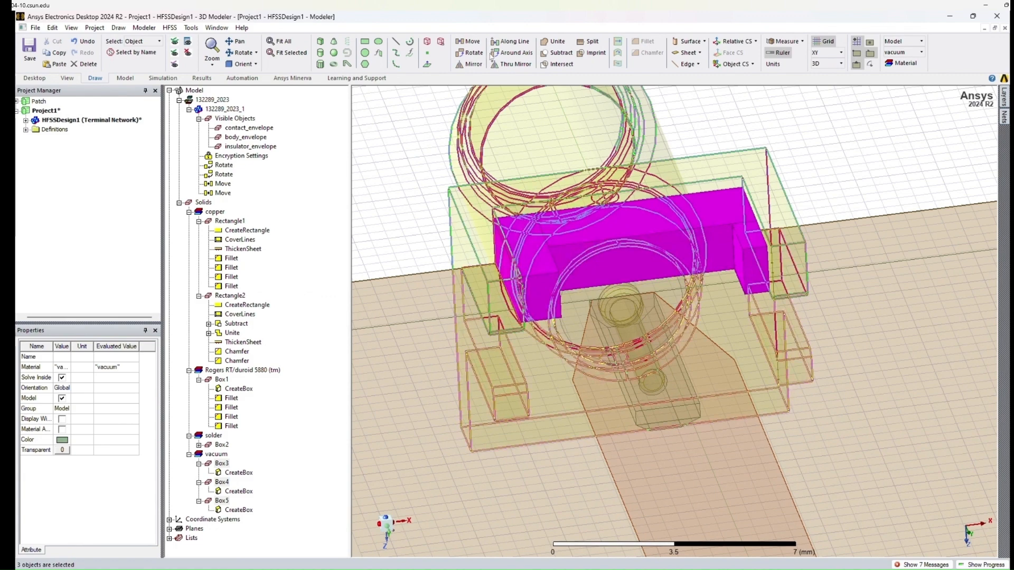
pyautogui.click(557, 41)
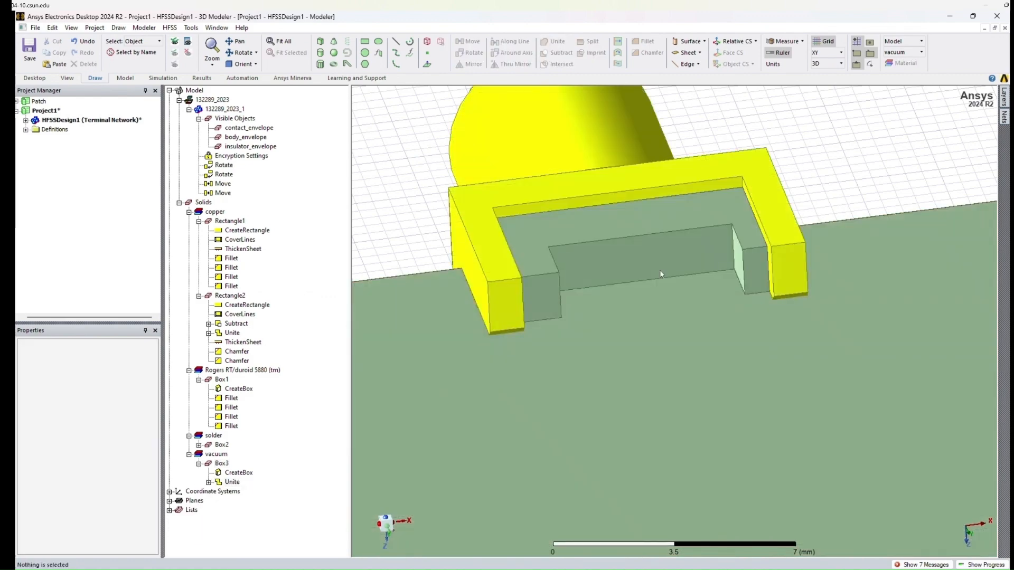
pyautogui.moveTo(672, 334); pyautogui.dragTo(679, 250, button='middle')
pyautogui.click(707, 267)
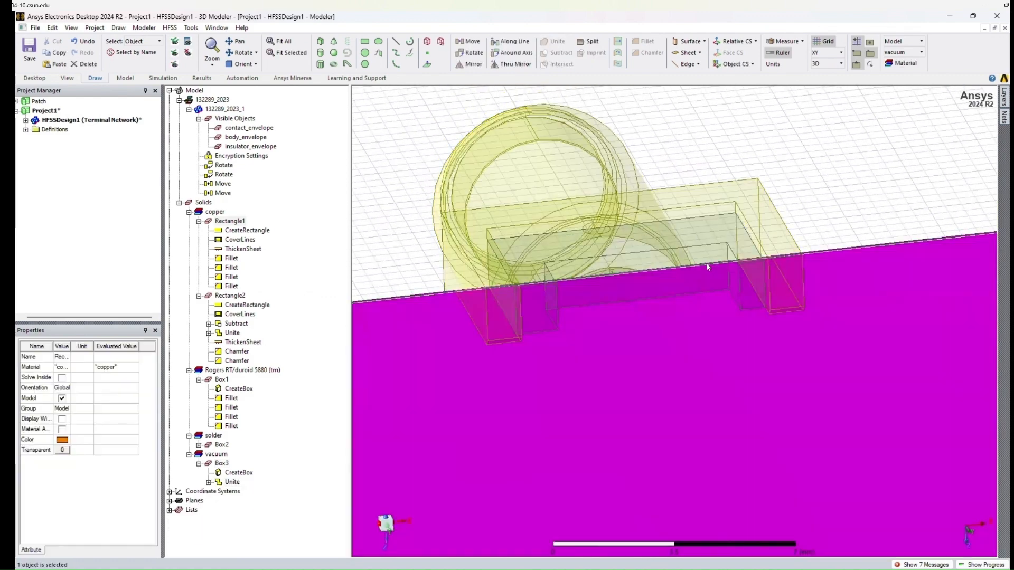
pyautogui.click(763, 116)
pyautogui.click(727, 250)
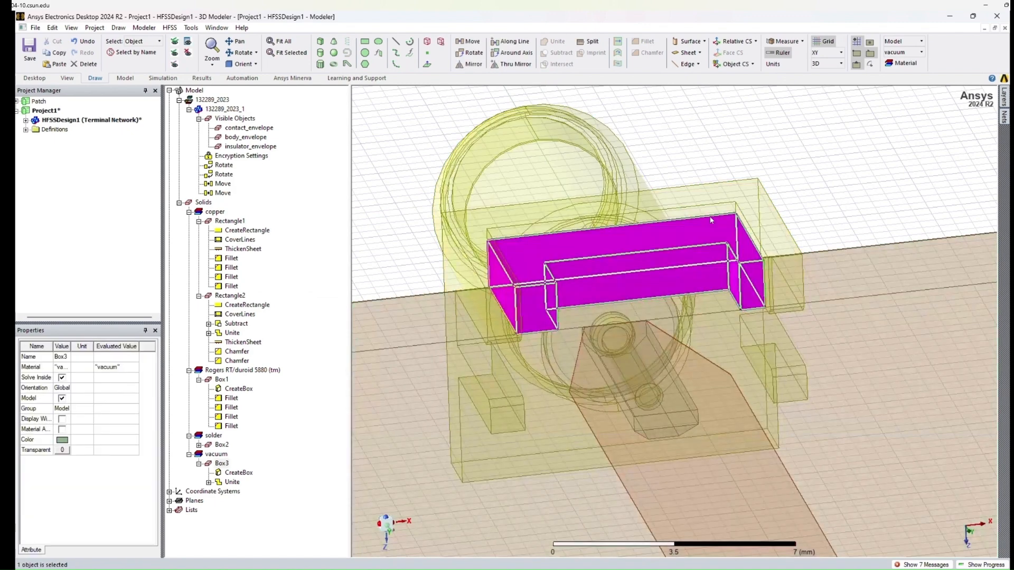
pyautogui.click(677, 153)
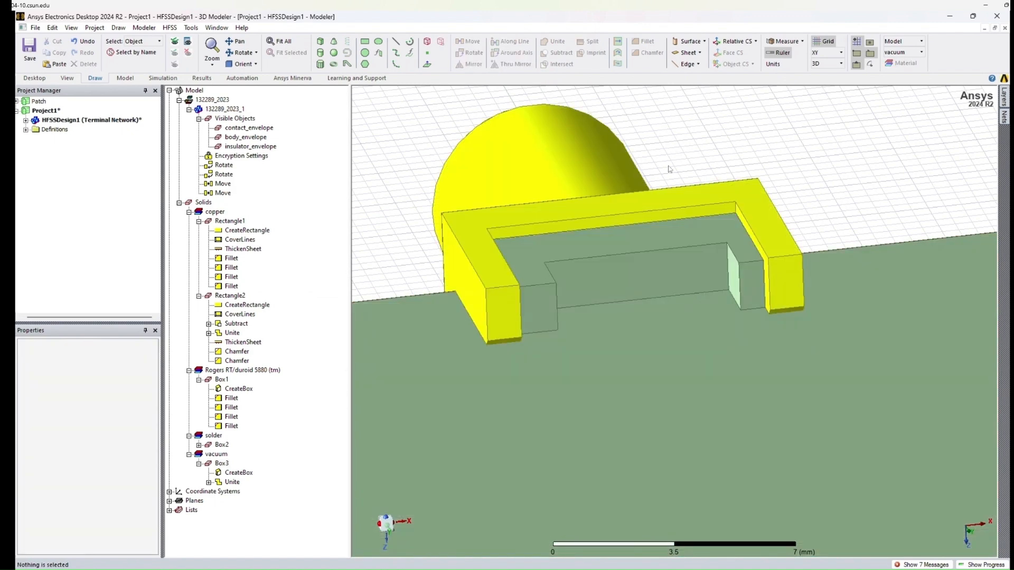
# Chamfer the five exposed outer edges along the front of the U-shaped solid's top face symmetrically by 0.5 mm.
pyautogui.press('e')
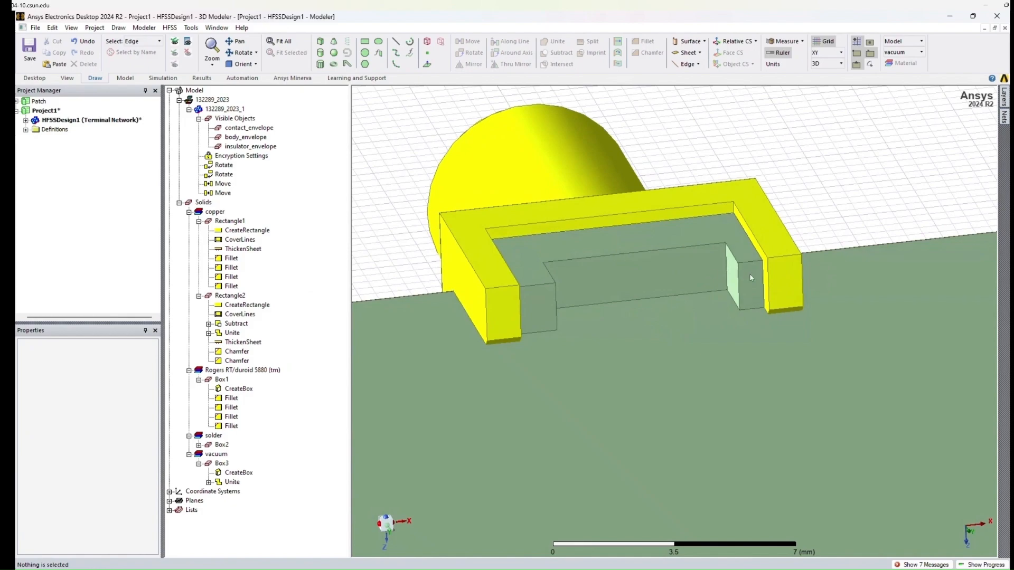
pyautogui.click(751, 263)
pyautogui.keyDown('ctrl'); pyautogui.click(735, 256); pyautogui.keyUp('ctrl')
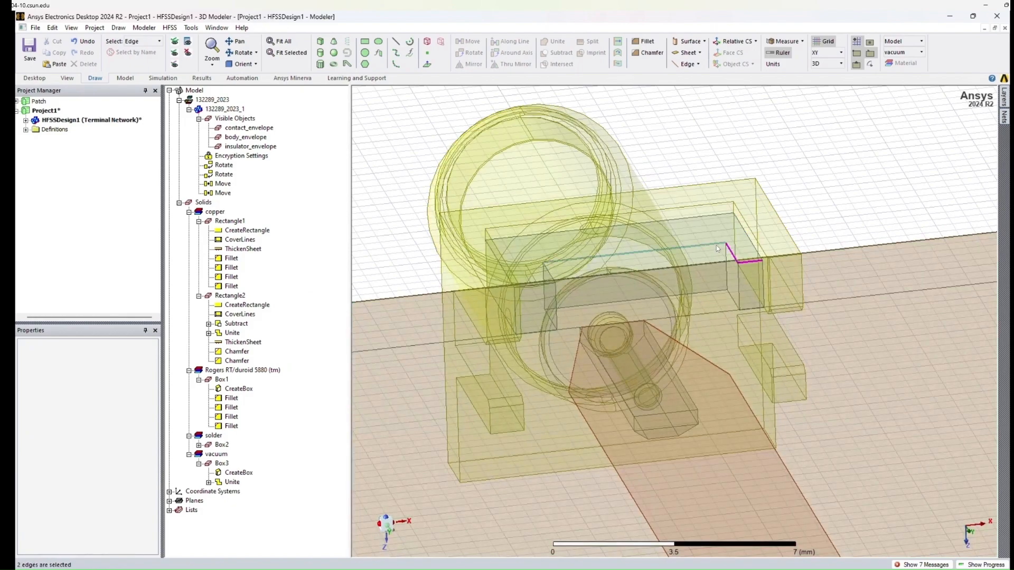
pyautogui.keyDown('ctrl'); pyautogui.click(716, 245); pyautogui.keyUp('ctrl')
pyautogui.moveTo(716, 271); pyautogui.dragTo(607, 254, button='middle')
pyautogui.keyDown('ctrl'); pyautogui.click(594, 258); pyautogui.keyUp('ctrl')
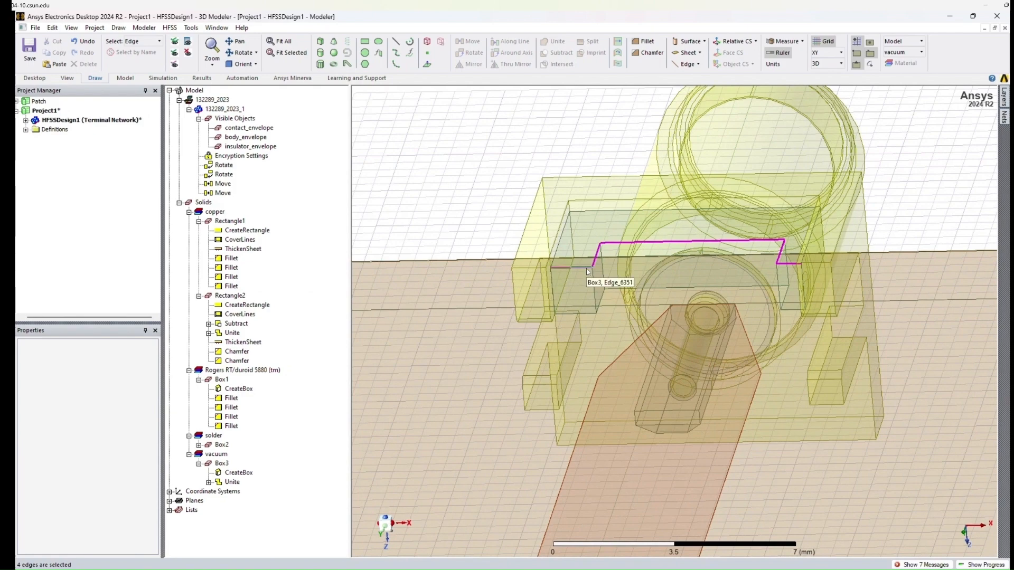
pyautogui.keyDown('ctrl'); pyautogui.click(586, 268); pyautogui.keyUp('ctrl')
pyautogui.click(636, 56)
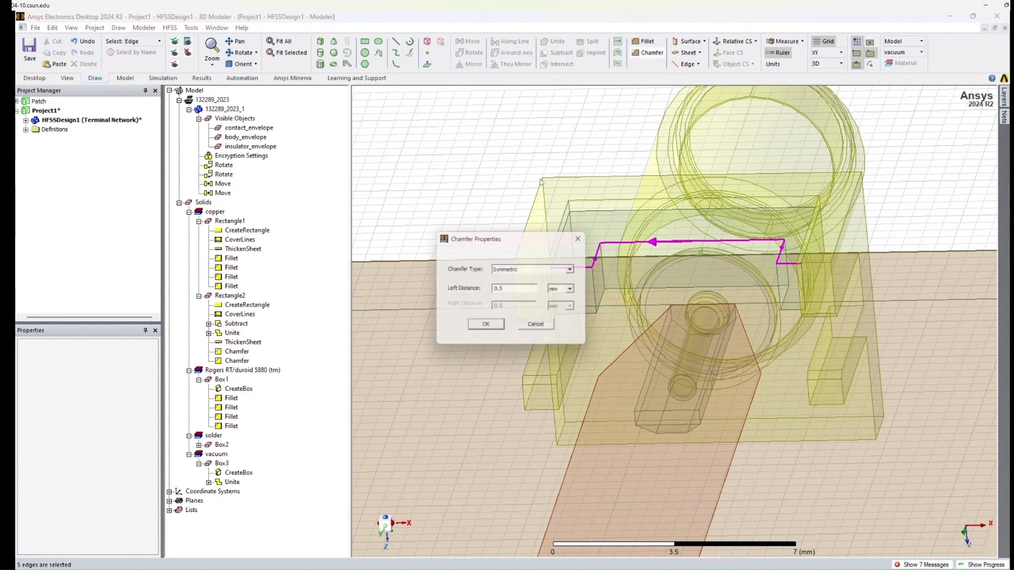
pyautogui.click(497, 323)
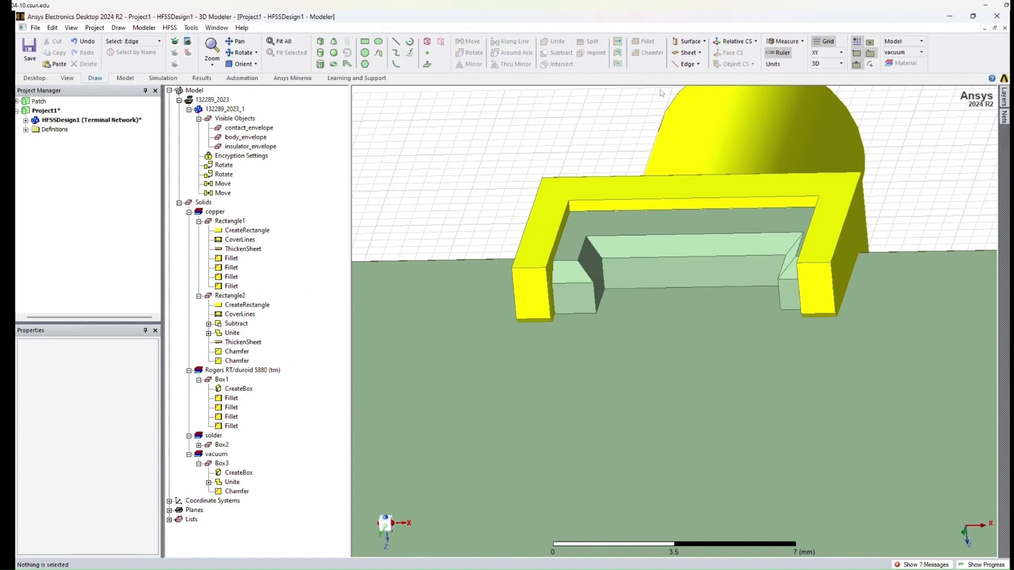
# Try a right distance of 0.85 mm for the U-shaped solid's chamfer, and restore it to 0.5 mm.
pyautogui.doubleClick(244, 492)
pyautogui.moveTo(221, 121); pyautogui.dragTo(308, 124)
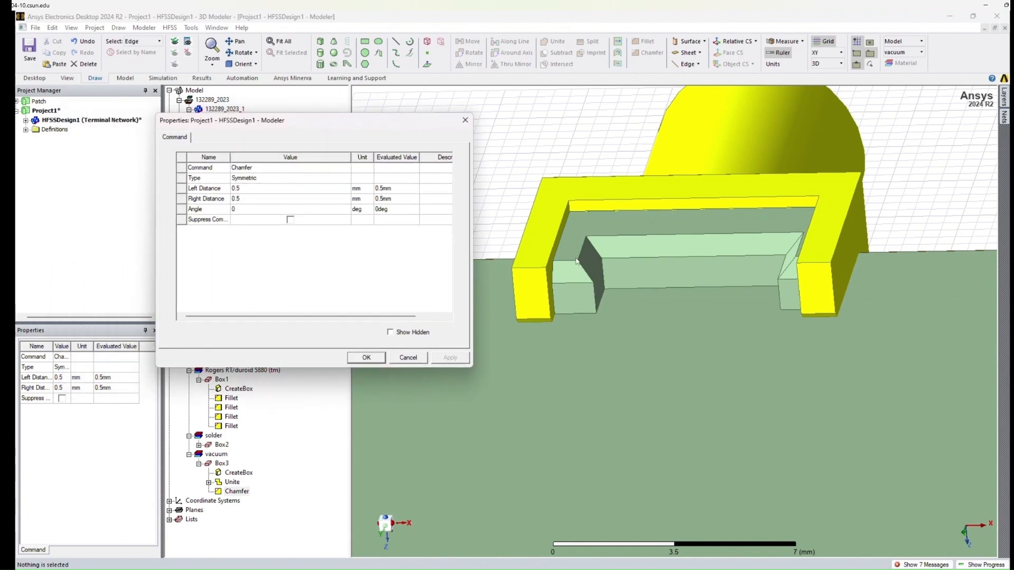
pyautogui.click(251, 201)
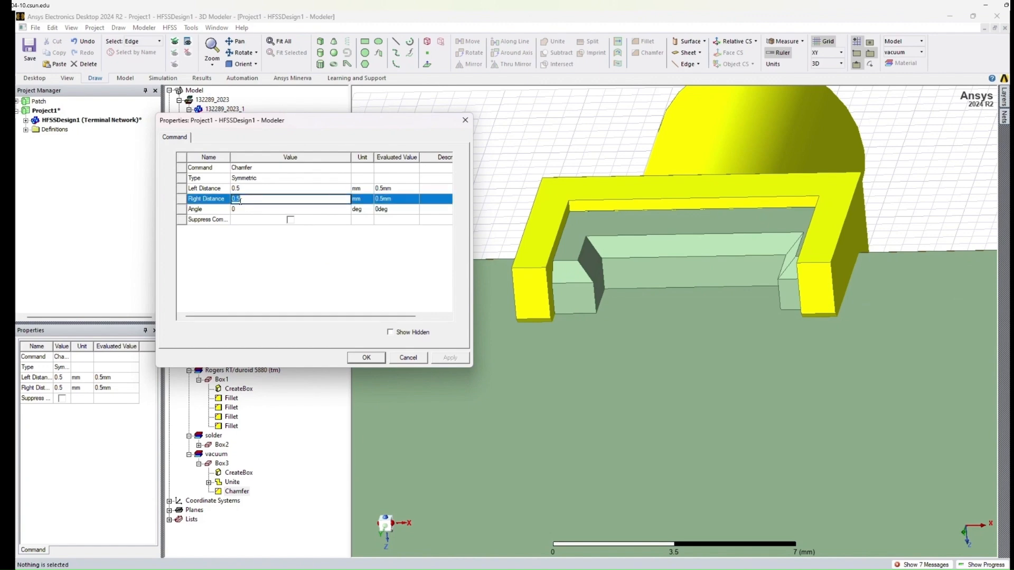
pyautogui.write('8')
pyautogui.press('Return')
pyautogui.click(442, 359)
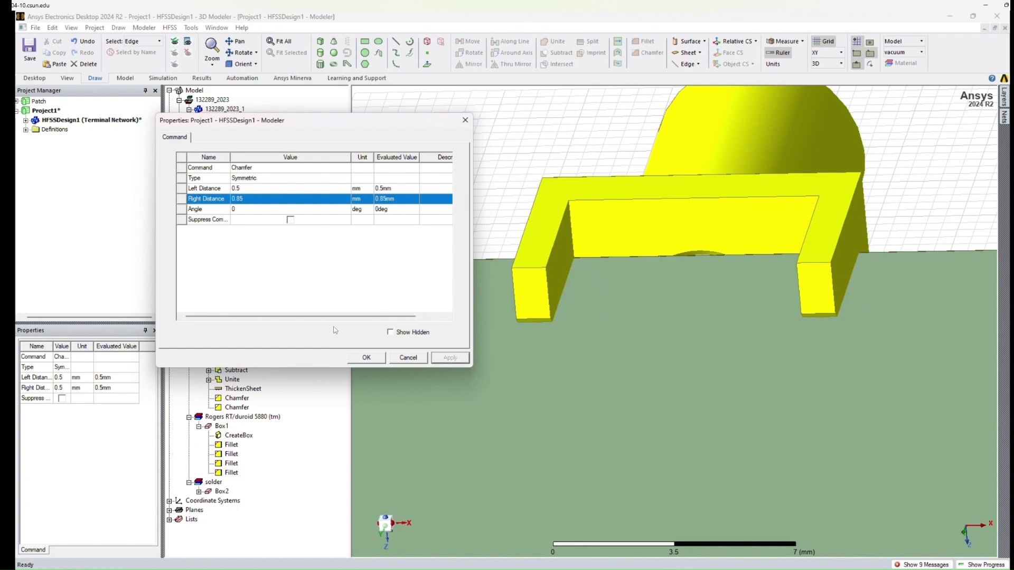
pyautogui.click(239, 199)
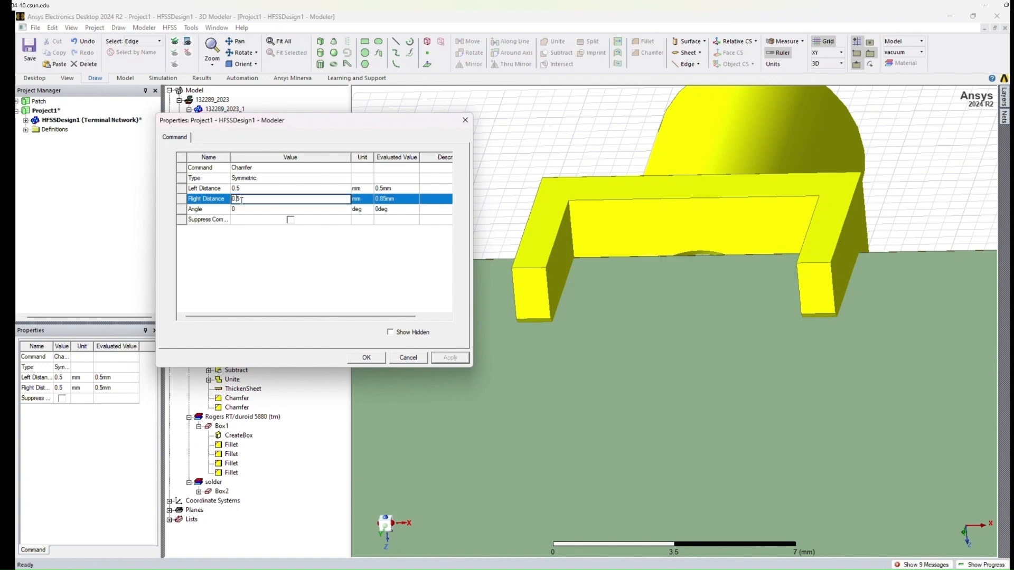
pyautogui.press('Return')
pyautogui.click(450, 358)
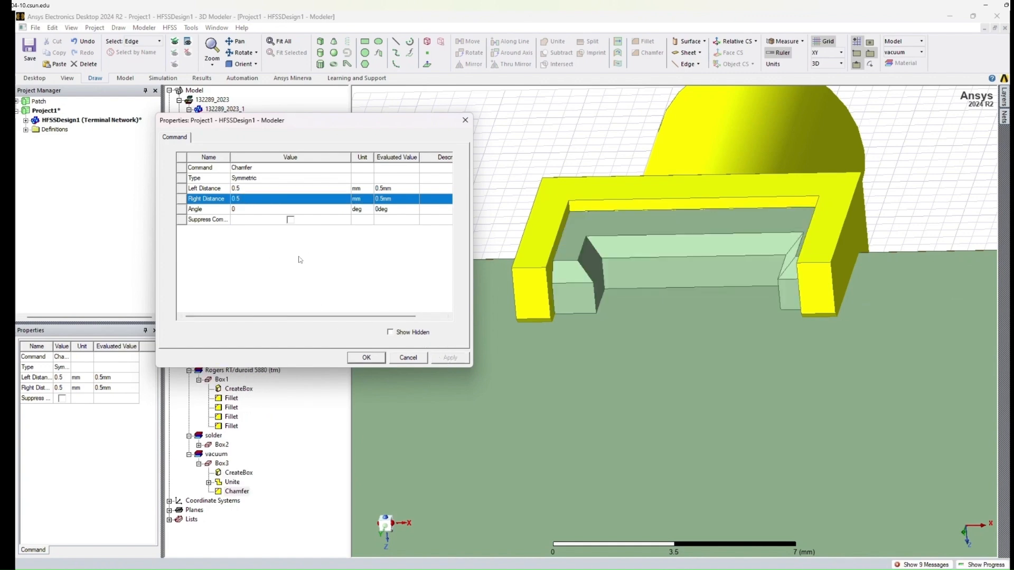
# Try left distances of 0.85 mm and 0.75 mm for the U-shaped solid's symmetric chamfer.
pyautogui.click(236, 191)
pyautogui.press('BackSpace')
pyautogui.write('85')
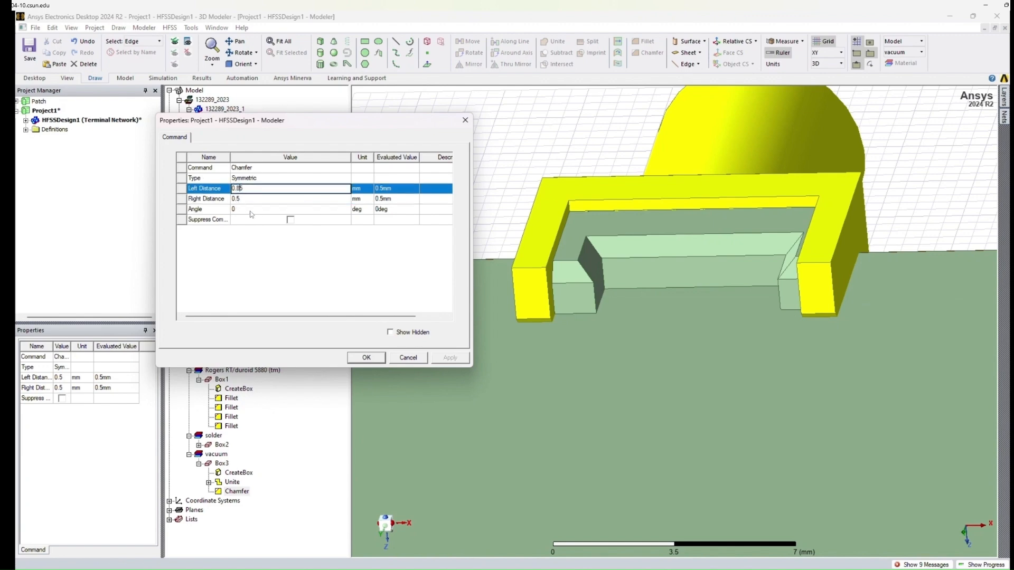
pyautogui.press('Return')
pyautogui.click(447, 357)
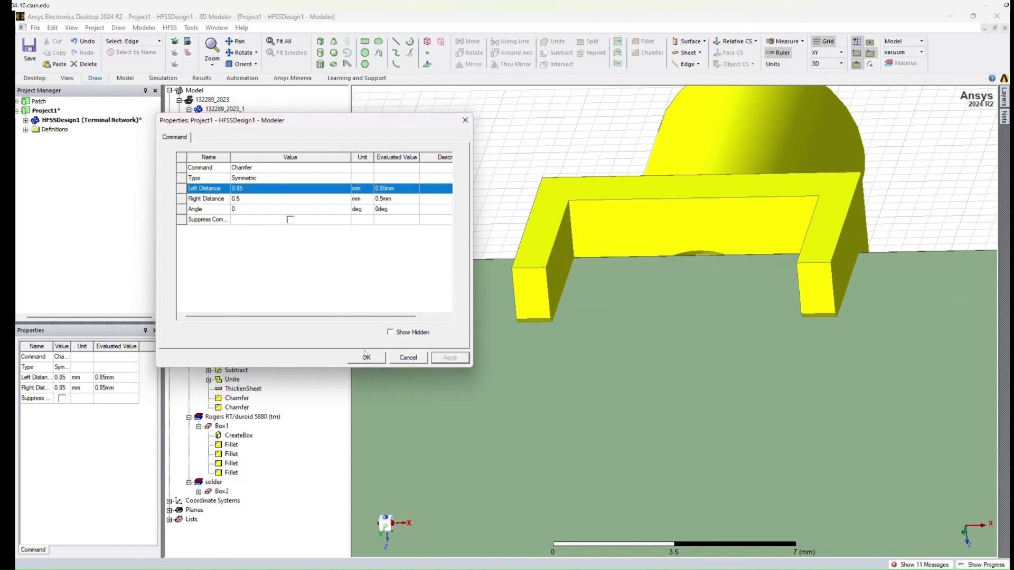
pyautogui.click(238, 191)
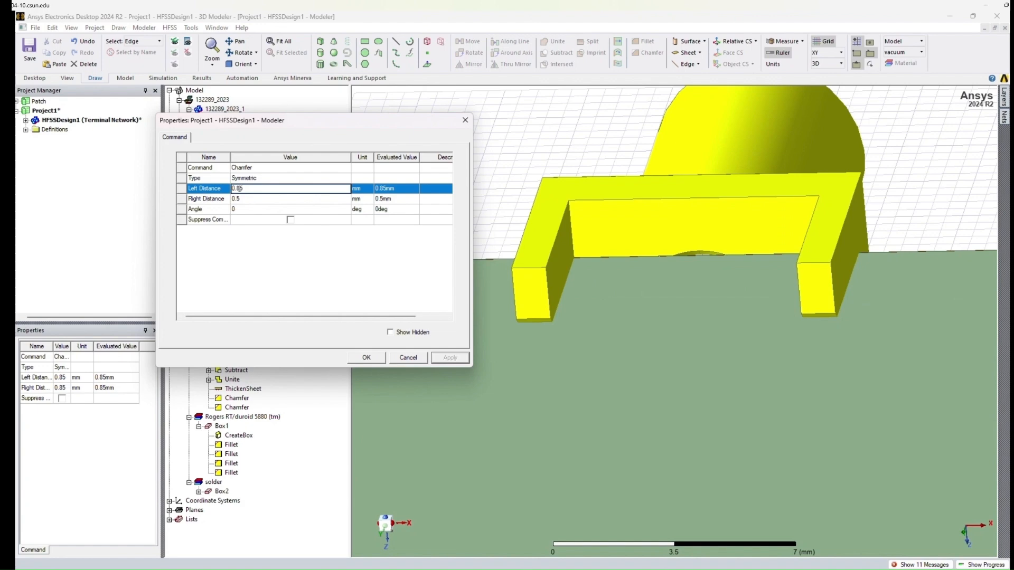
pyautogui.press('Return')
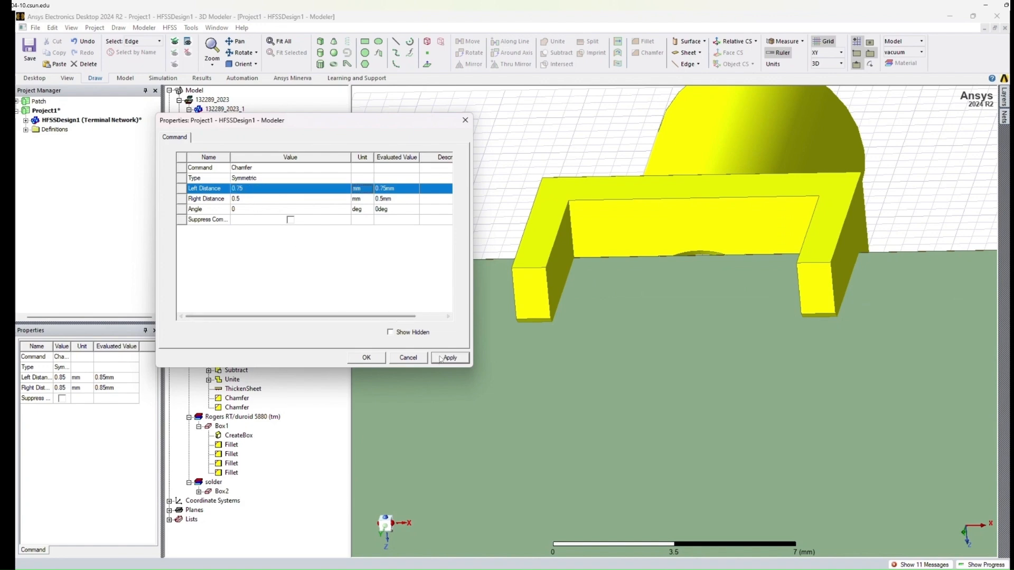
pyautogui.click(444, 358)
# Set the left distance of the U-shaped solid's symmetric chamfer to 0.65 mm.
pyautogui.click(240, 189)
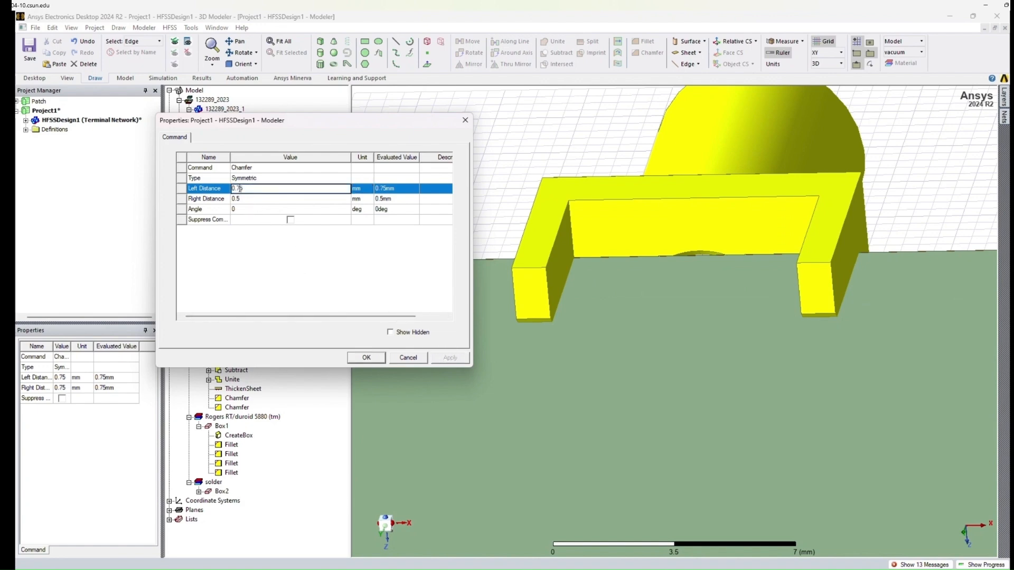
pyautogui.press('Return')
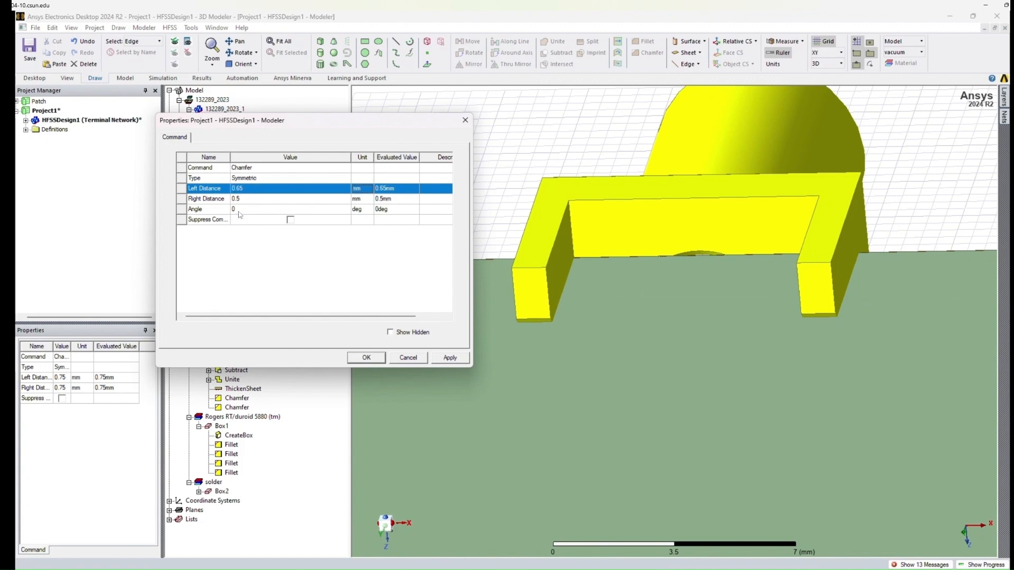
pyautogui.click(439, 362)
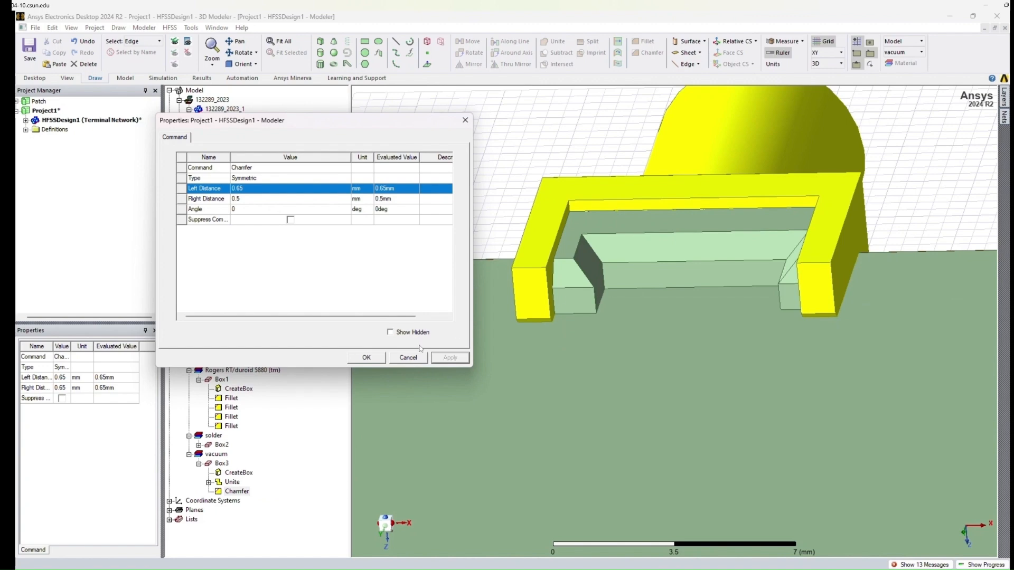
pyautogui.click(366, 357)
pyautogui.click(471, 234)
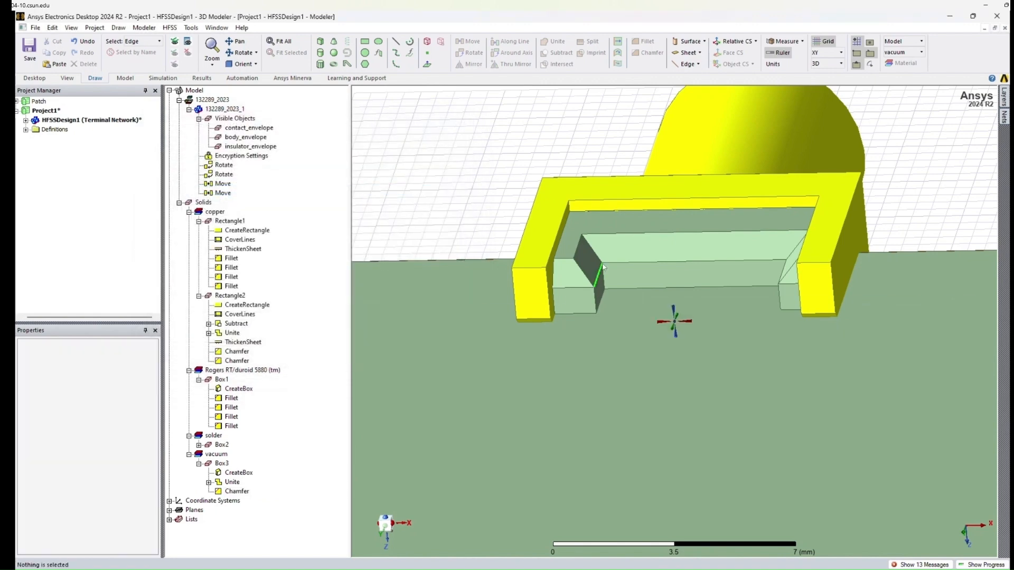
# Assign the solder material to the U-shaped solid on the ground side.
pyautogui.doubleClick(222, 464)
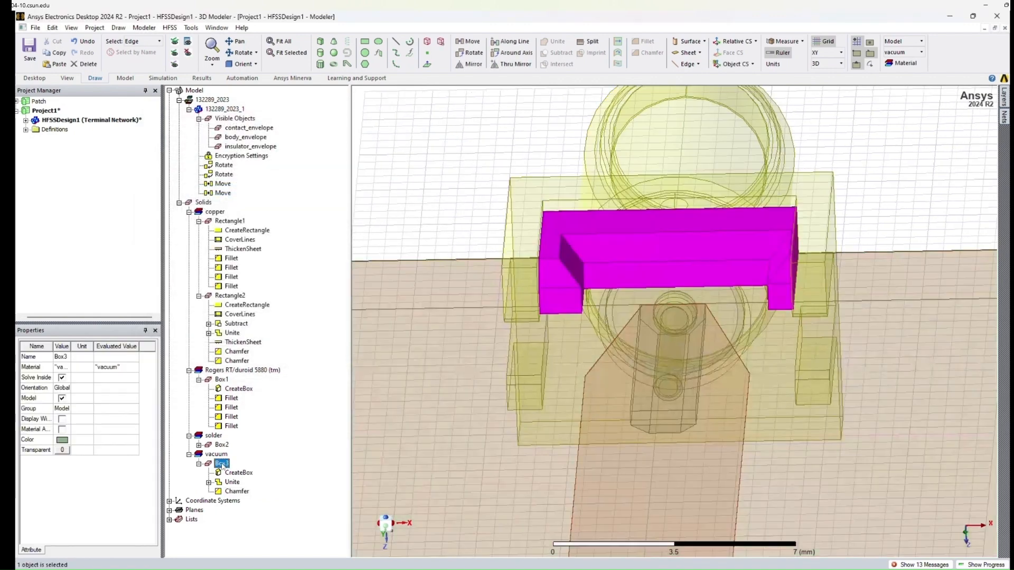
pyautogui.click(269, 178)
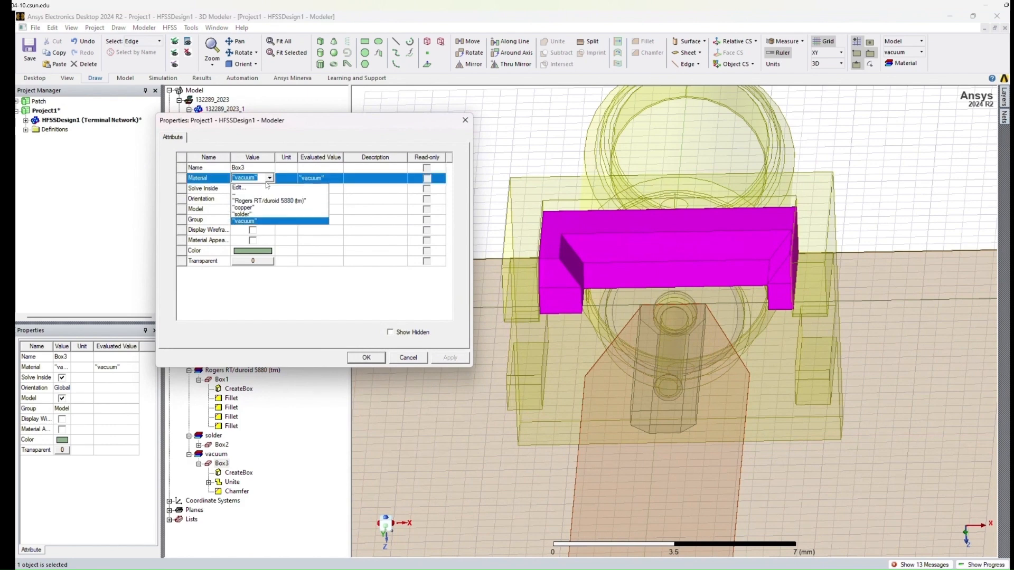
pyautogui.click(263, 214)
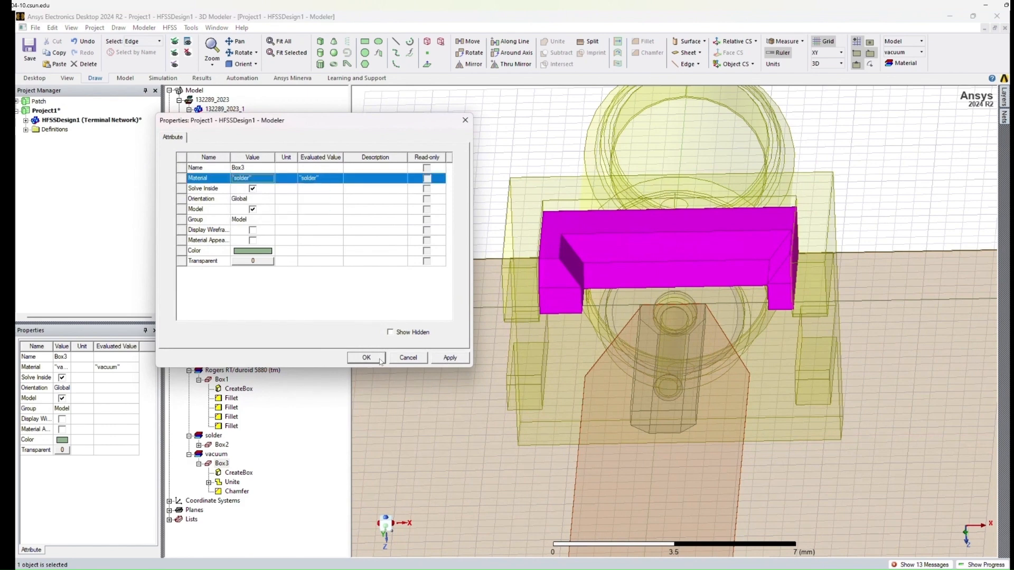
pyautogui.click(366, 358)
pyautogui.click(442, 221)
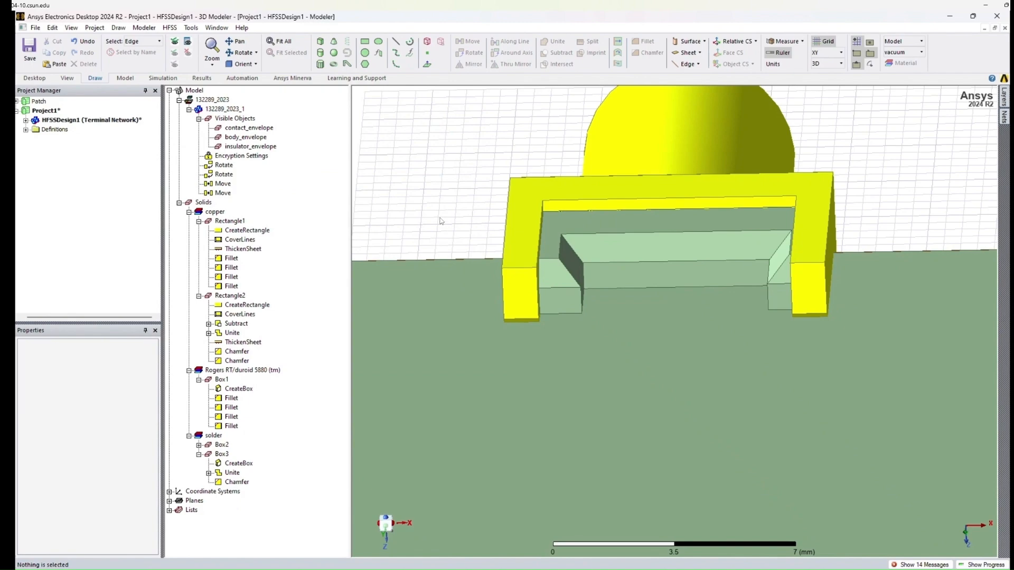
# Check the design's solution type, keeping HFSS with the Network Analysis and Terminal options.
pyautogui.hotkey('ctrl', 'd')
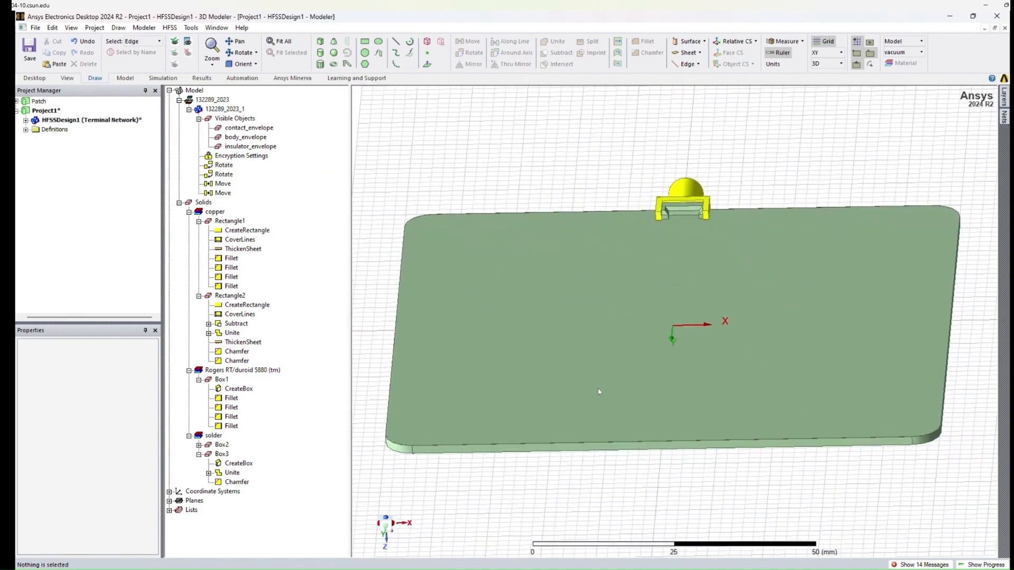
pyautogui.moveTo(598, 389); pyautogui.dragTo(591, 273, button='middle')
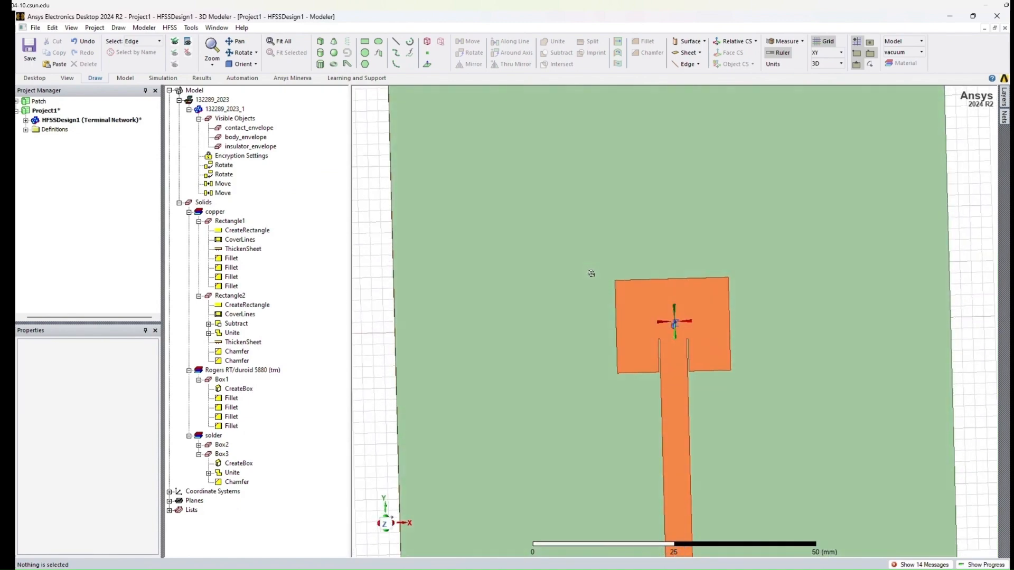
pyautogui.click(255, 64)
pyautogui.click(262, 78)
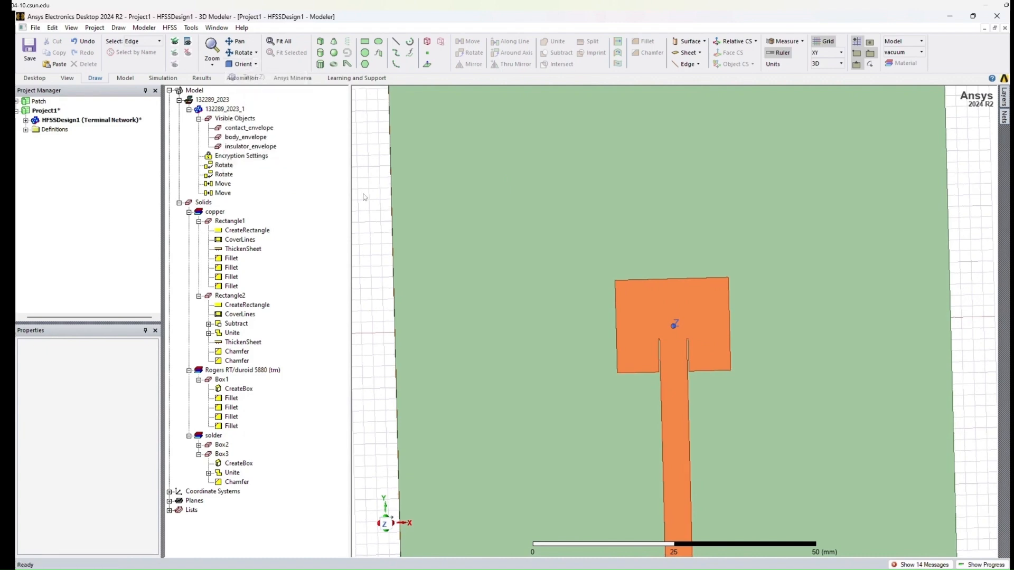
pyautogui.hotkey('ctrl', 'd')
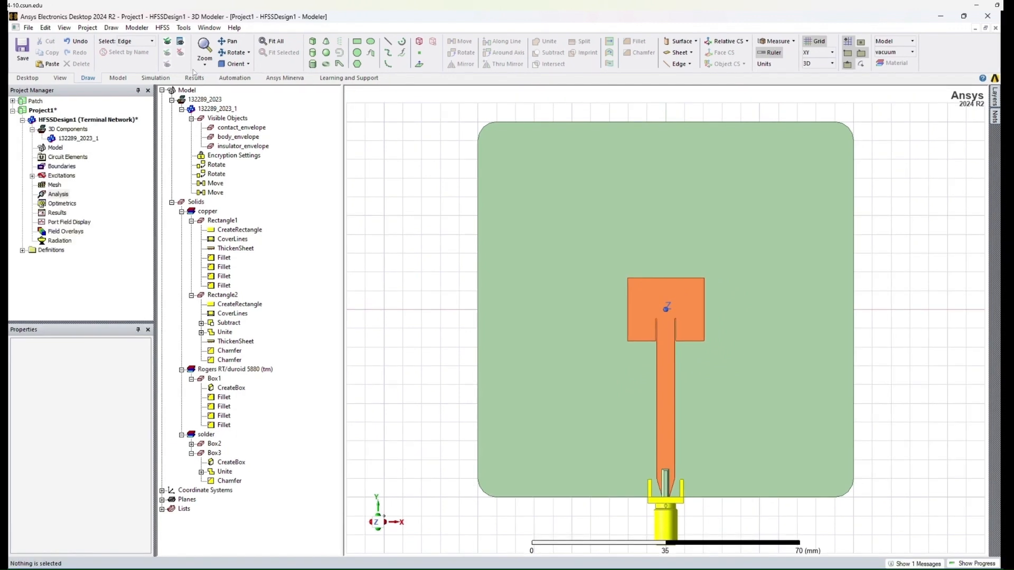
pyautogui.click(163, 27)
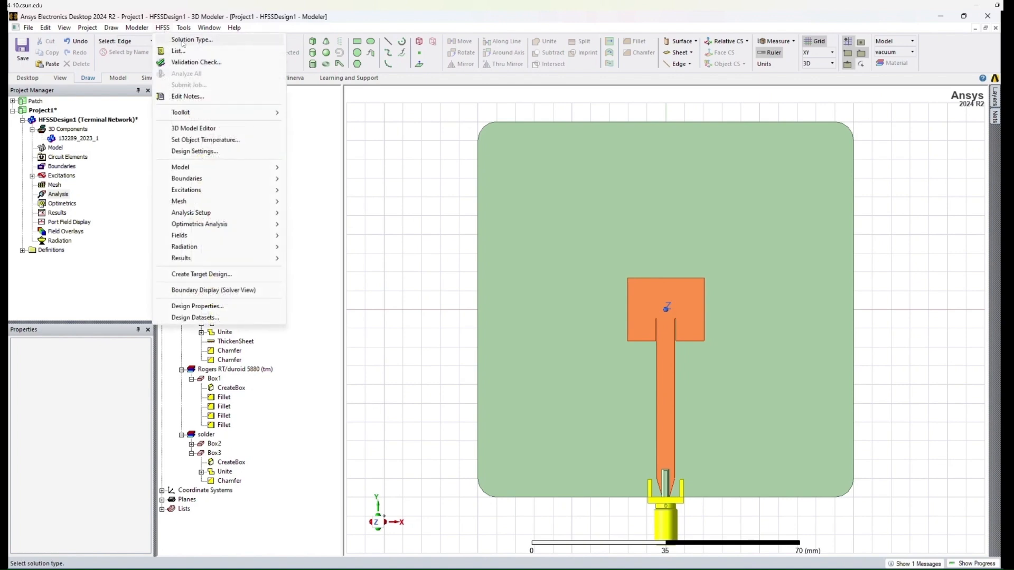
pyautogui.click(183, 40)
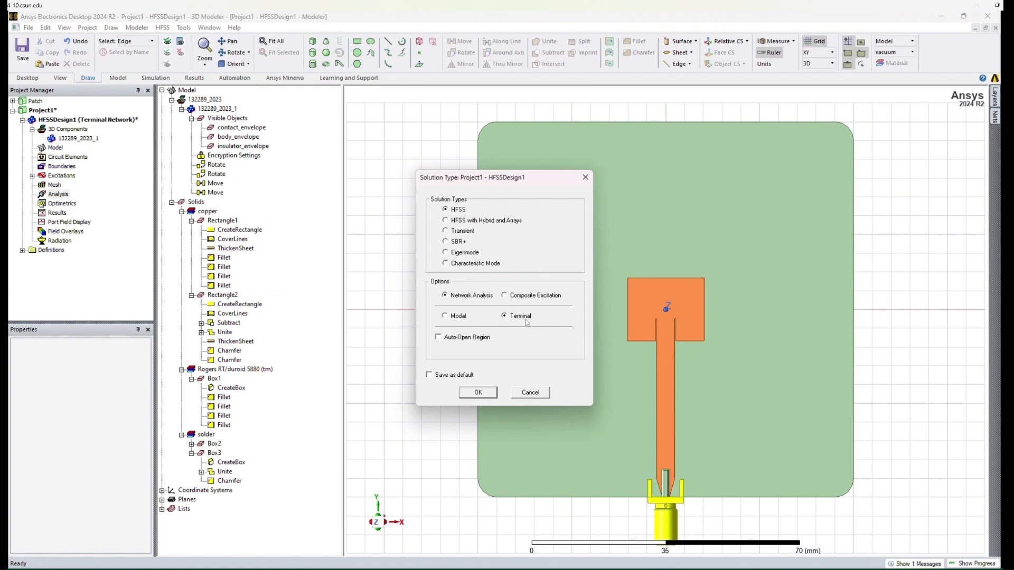
pyautogui.click(478, 394)
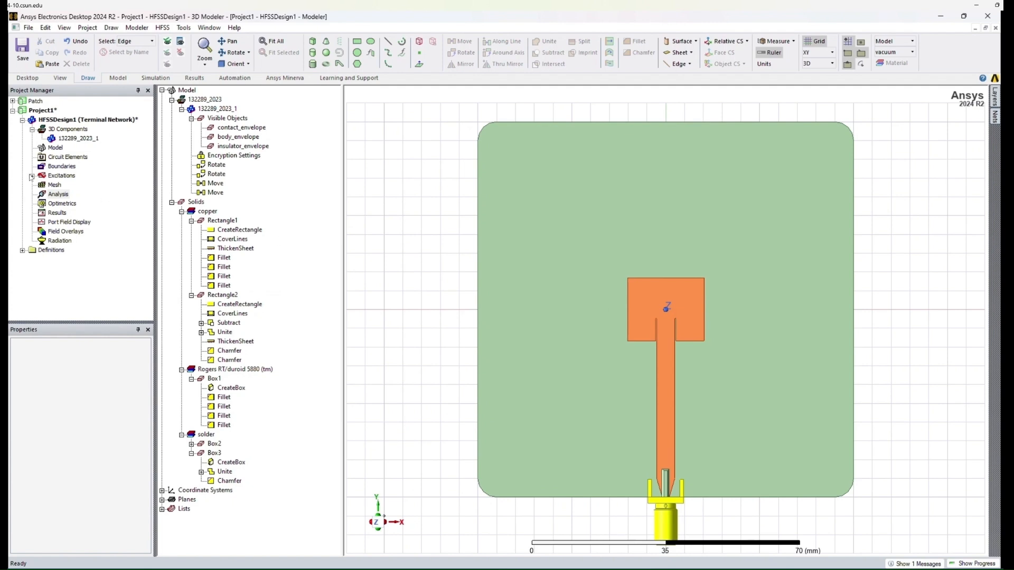
# Inspect the properties of the wave port excitation that came with the imported connector.
pyautogui.click(32, 175)
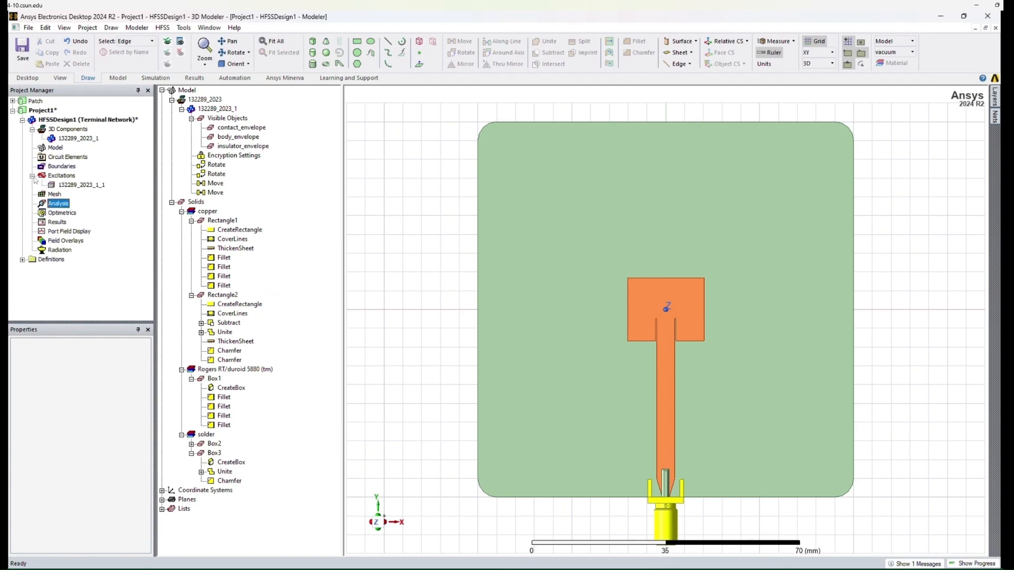
pyautogui.click(76, 184)
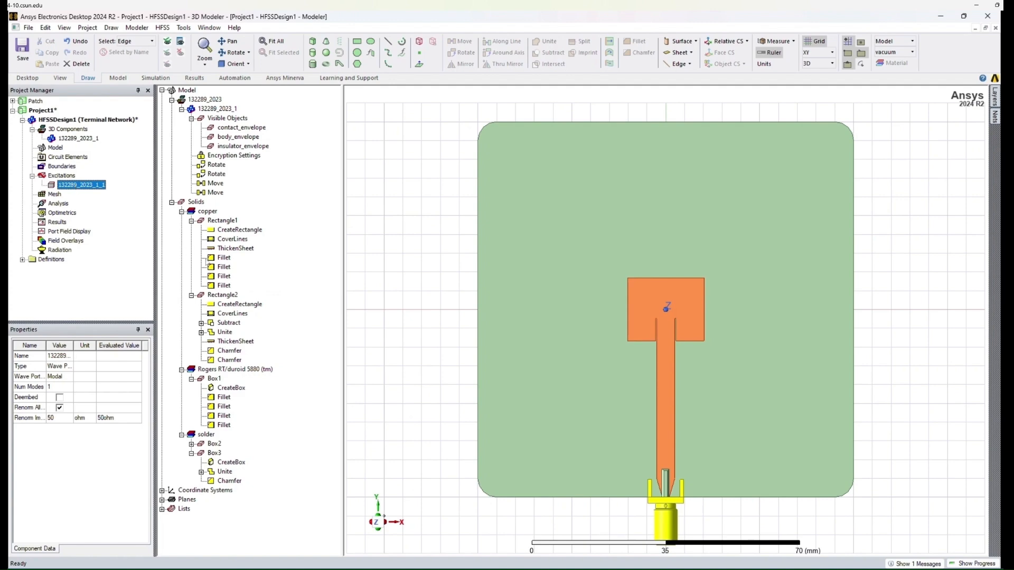
pyautogui.keyDown('alt'); pyautogui.moveTo(675, 527); pyautogui.dragTo(664, 502); pyautogui.keyUp('alt')
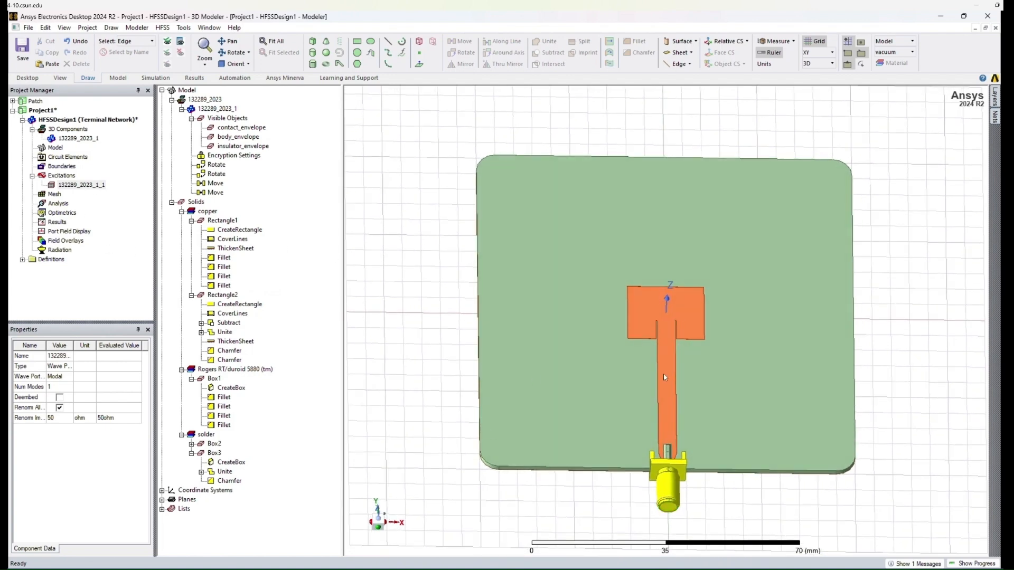
pyautogui.keyDown('alt'); pyautogui.moveTo(664, 374); pyautogui.dragTo(666, 397); pyautogui.keyUp('alt')
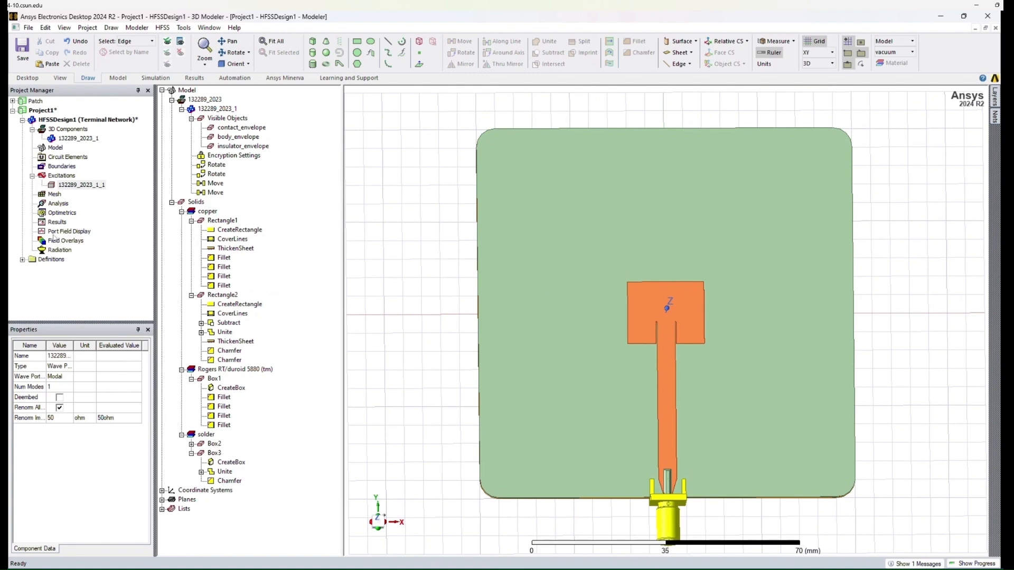
# Add an automatic solution setup with the solver at Higher Accuracy and a Discrete sweep type.
pyautogui.click(58, 203)
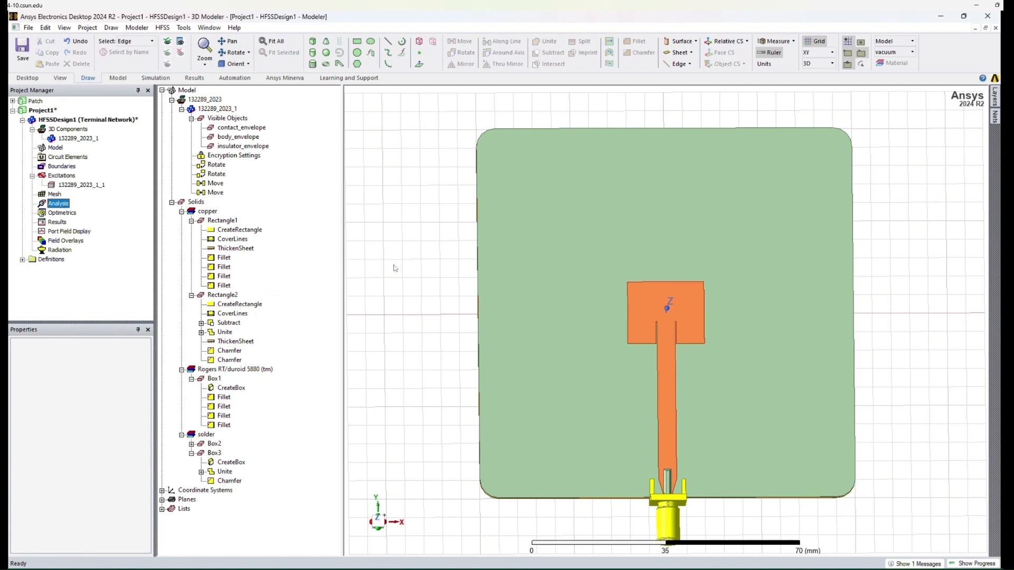
pyautogui.click(62, 166)
pyautogui.click(58, 204)
pyautogui.rightClick(59, 206)
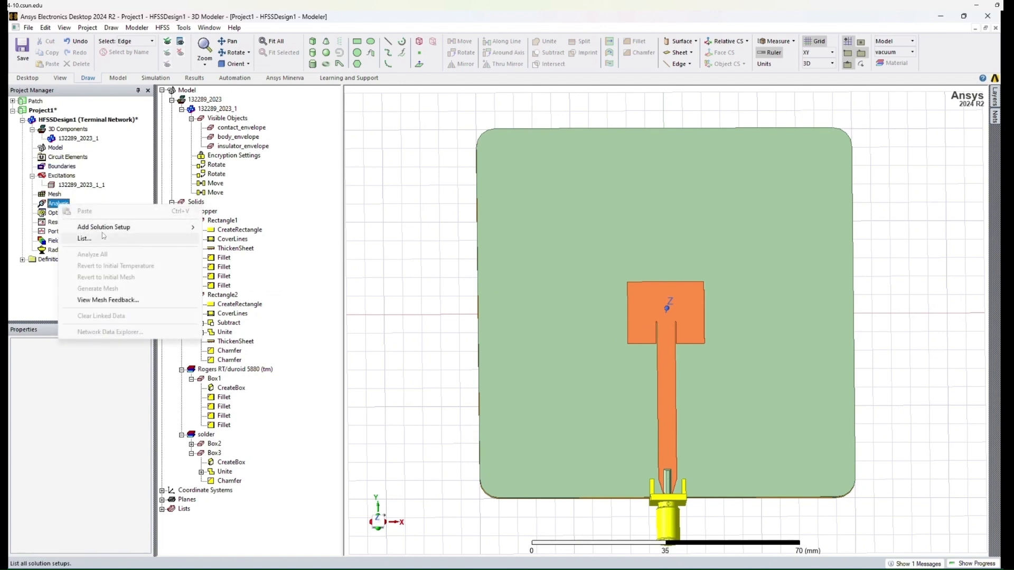
pyautogui.moveTo(101, 228)
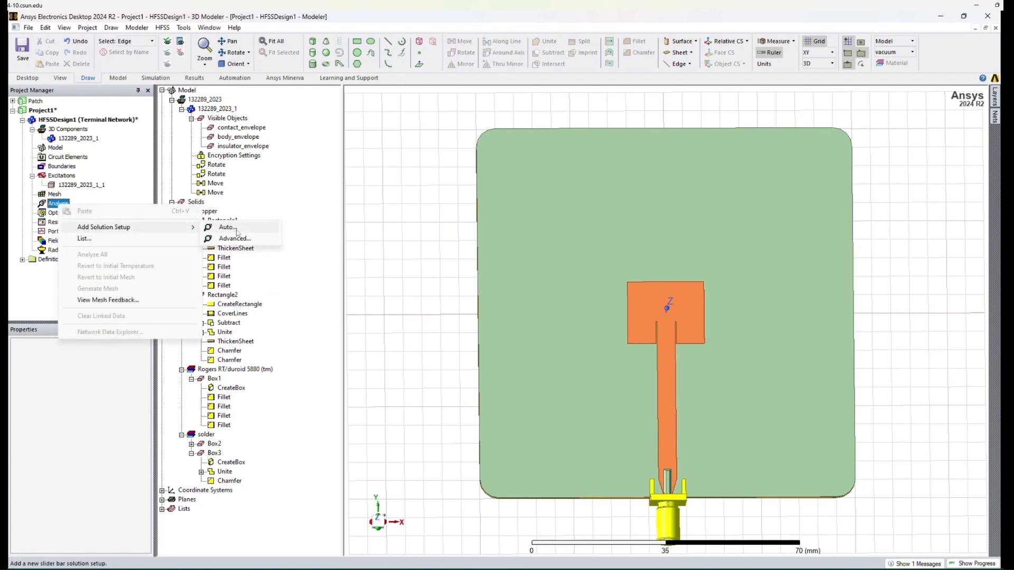
pyautogui.click(237, 232)
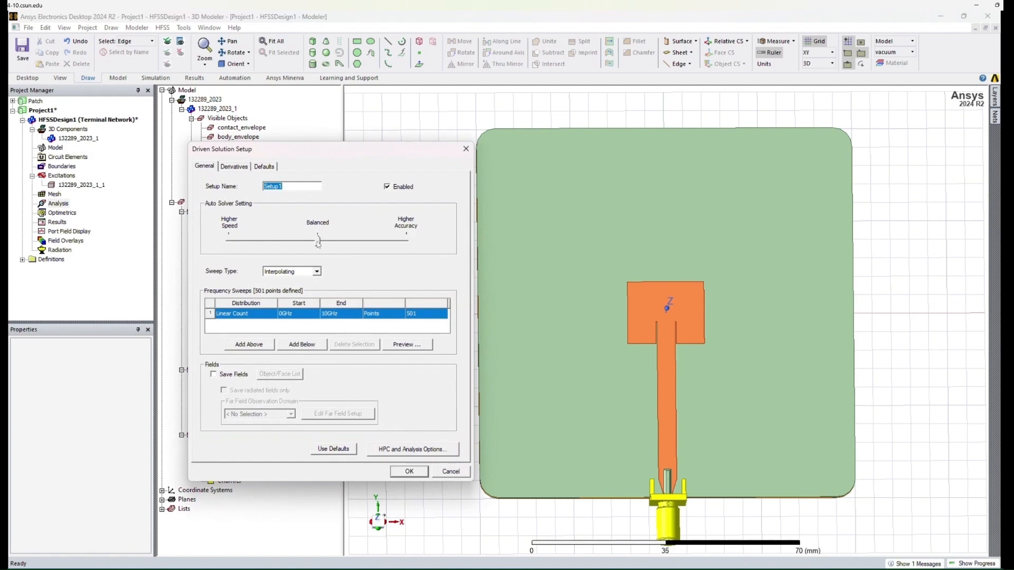
pyautogui.moveTo(318, 242); pyautogui.dragTo(406, 242)
pyautogui.click(316, 272)
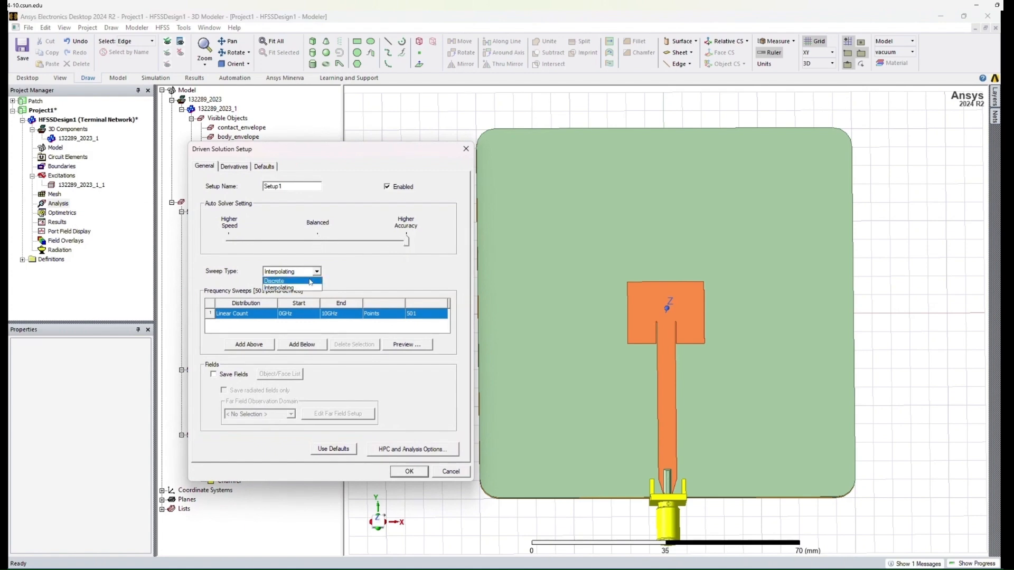
pyautogui.click(310, 279)
# Define the frequency sweep as a Linear Step from 1 GHz to 12 GHz with a 0.02 GHz step size.
pyautogui.click(307, 314)
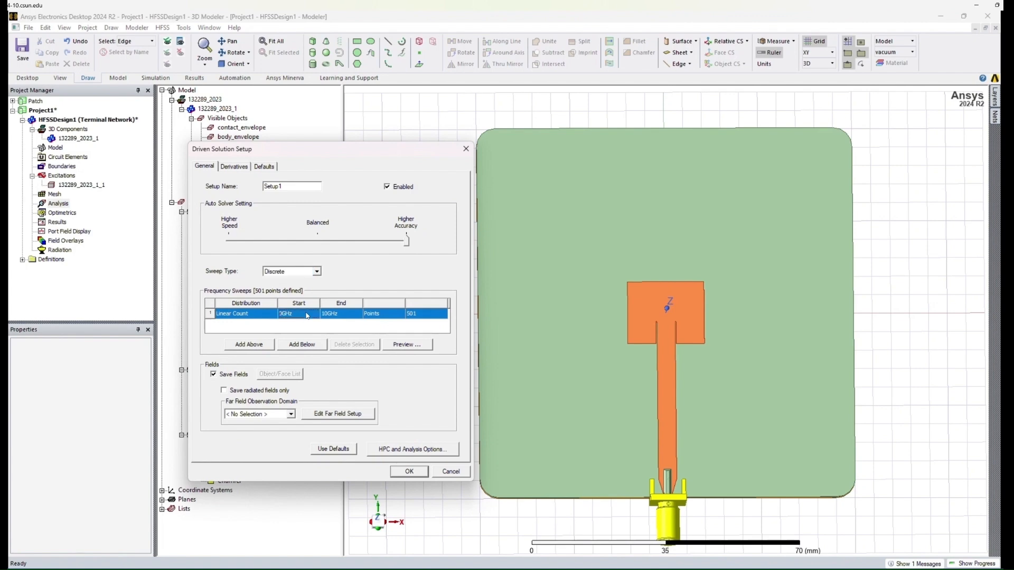
pyautogui.write('1GHz')
pyautogui.click(344, 313)
pyautogui.write('12')
pyautogui.click(344, 329)
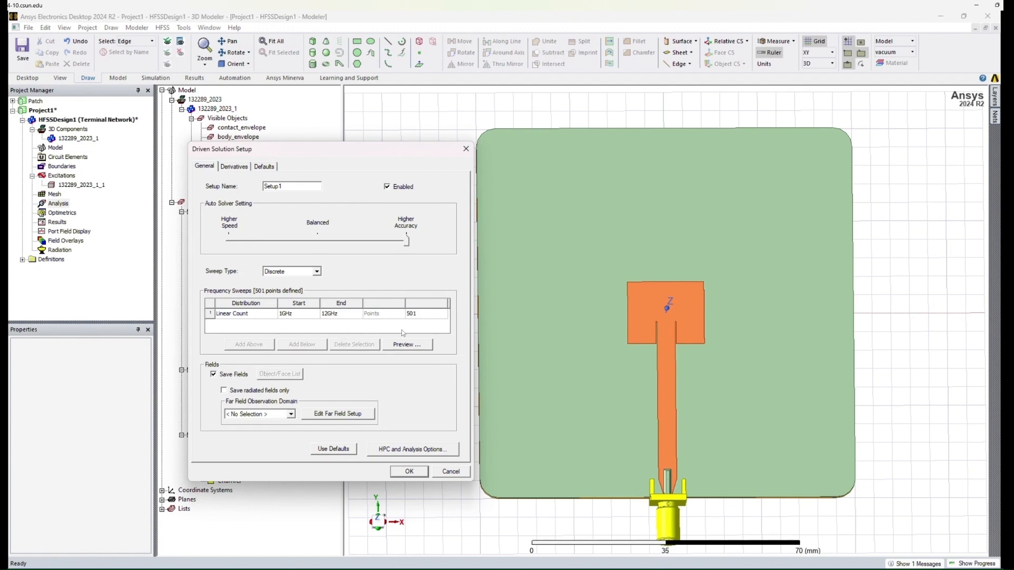
pyautogui.click(257, 316)
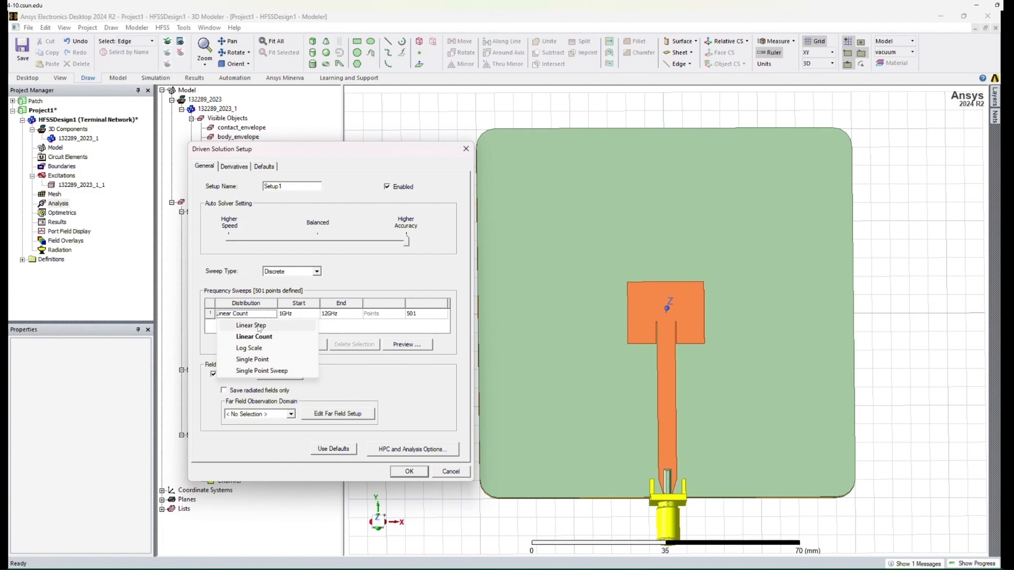
pyautogui.click(258, 325)
pyautogui.click(416, 315)
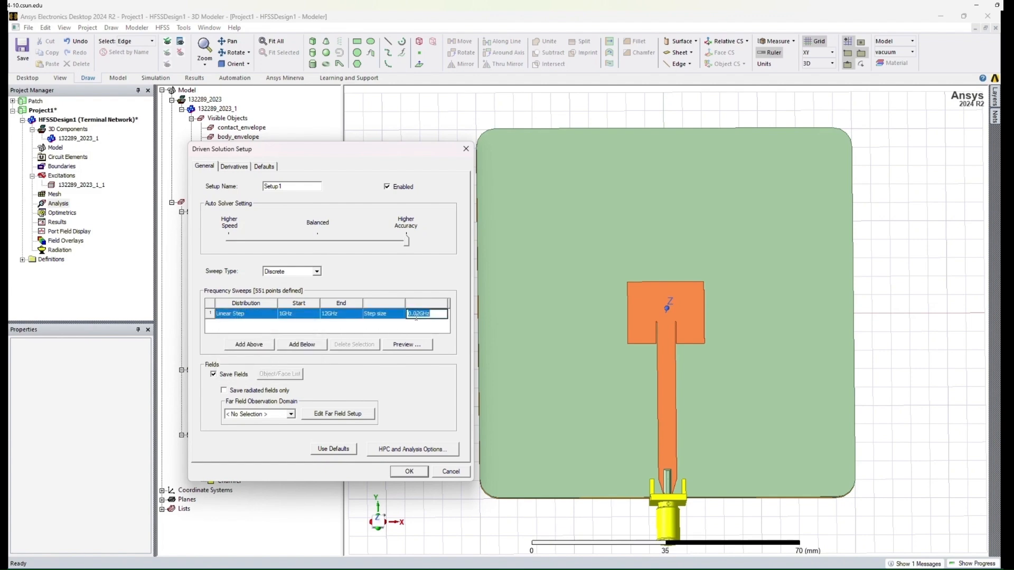
pyautogui.click(418, 314)
# Name the solution setup s_param, disable saving fields, and create the setup.
pyautogui.moveTo(295, 188); pyautogui.dragTo(245, 190)
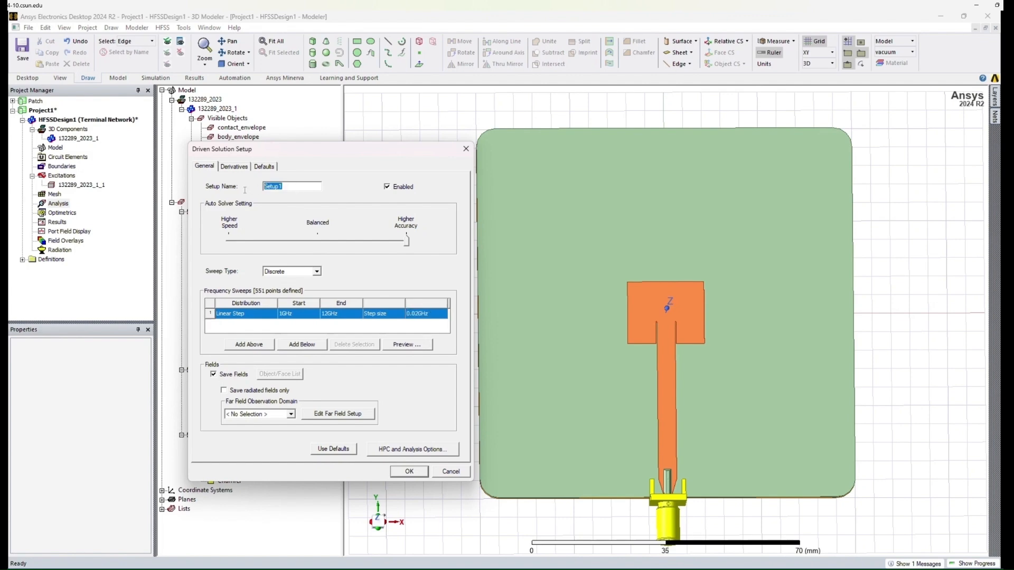
pyautogui.write('s_param')
pyautogui.click(231, 377)
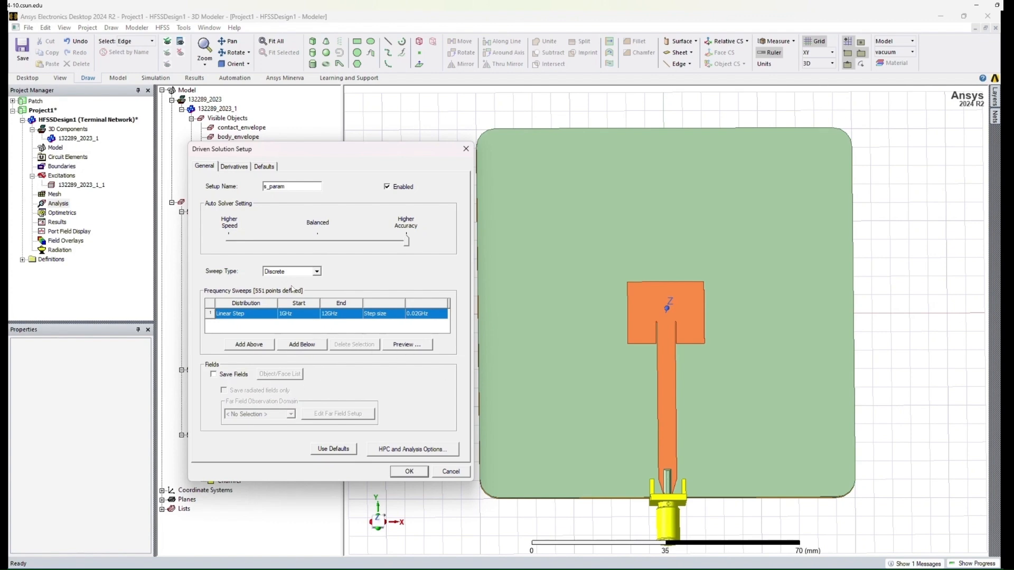
pyautogui.click(410, 472)
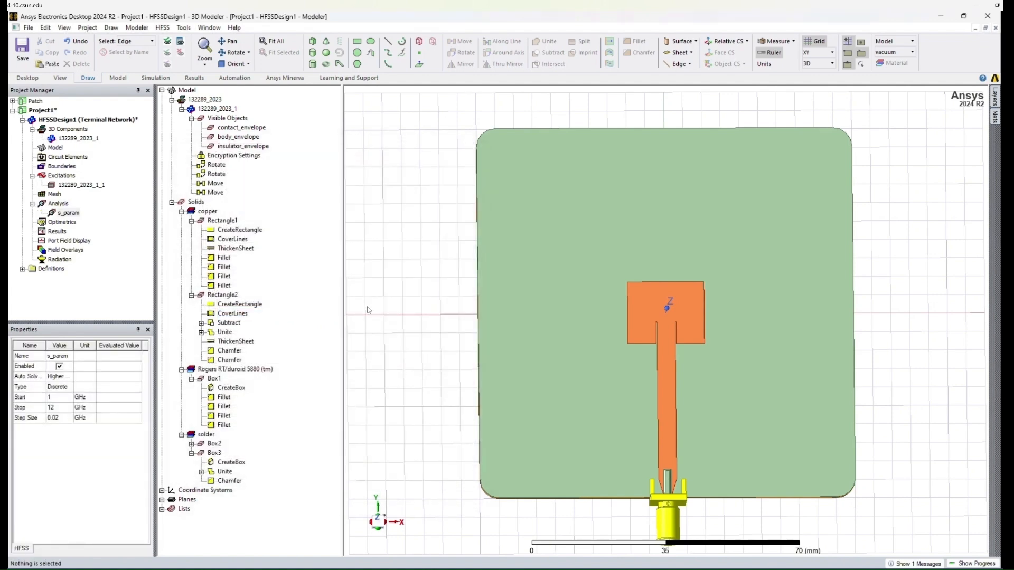
# Save the project, accepting deletion of the invalid solution data, and run a validation check on the design.
pyautogui.click(22, 48)
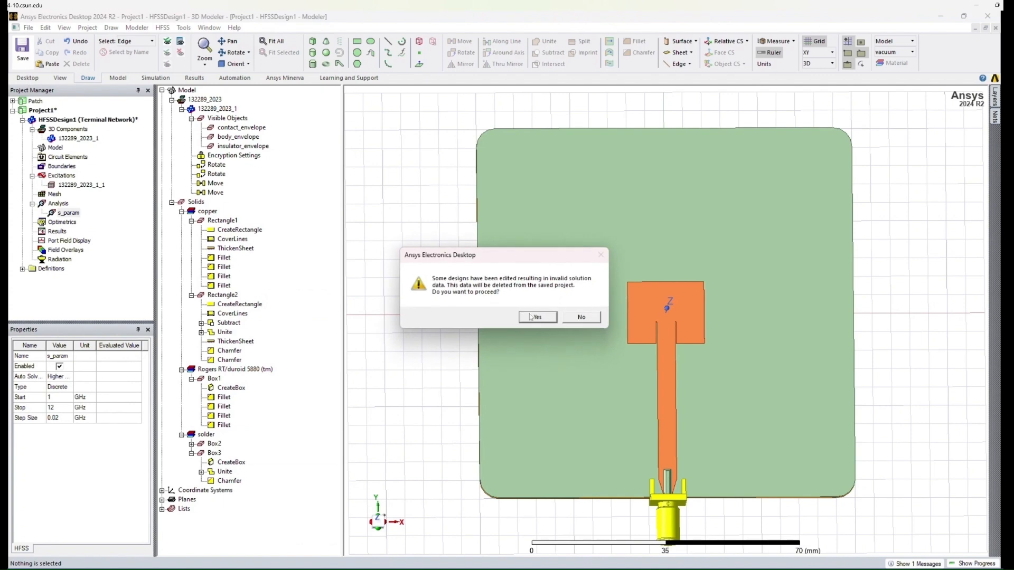
pyautogui.click(536, 317)
pyautogui.click(164, 29)
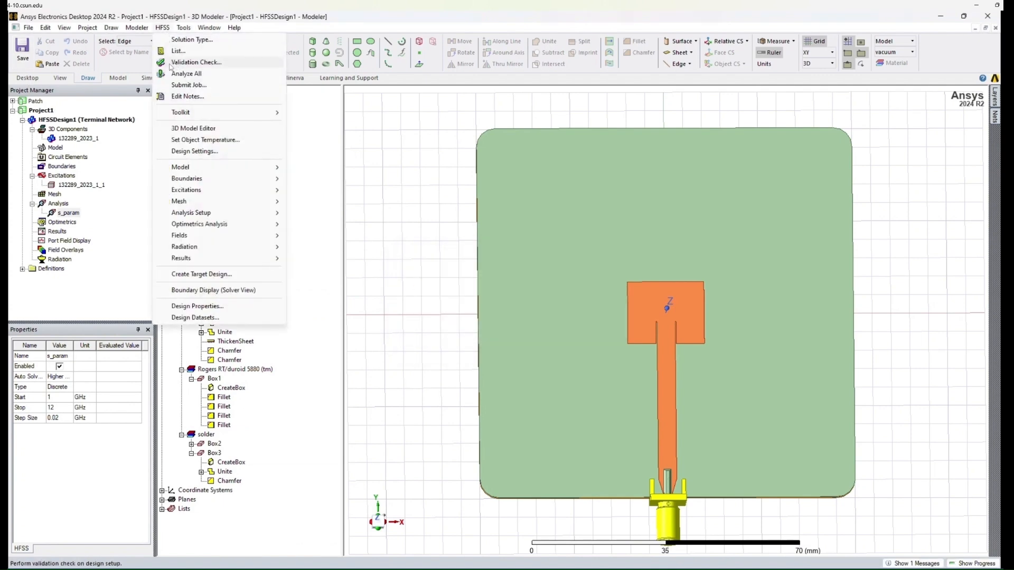
pyautogui.click(206, 63)
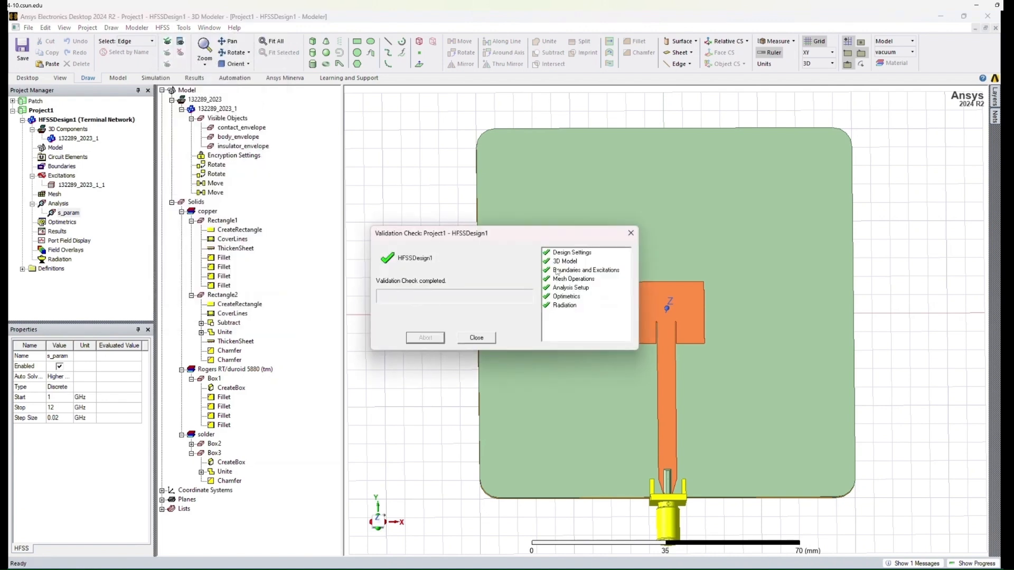
pyautogui.click(477, 338)
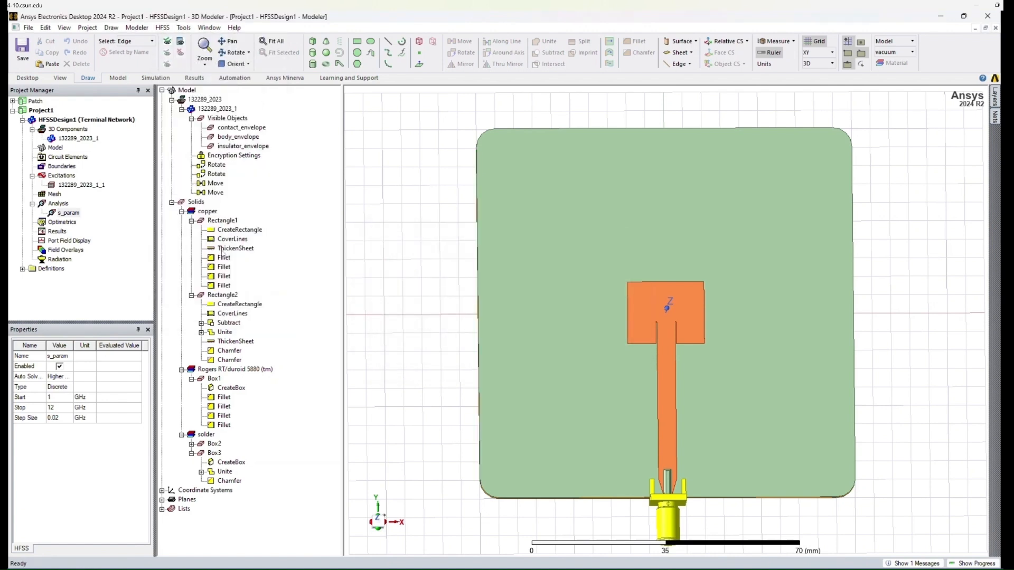
# Start the simulation of the s_param solution setup.
pyautogui.rightClick(67, 214)
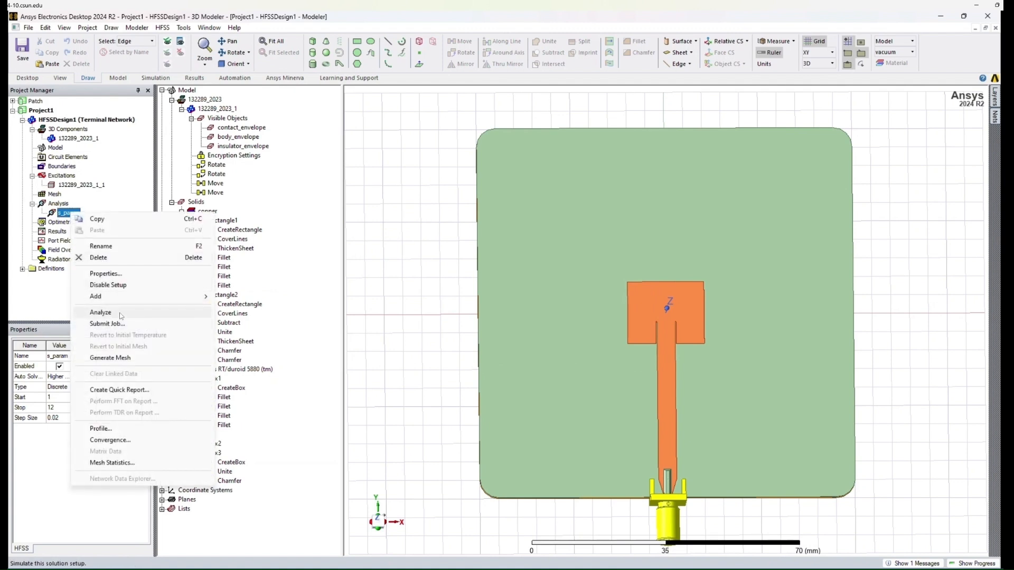
pyautogui.click(195, 313)
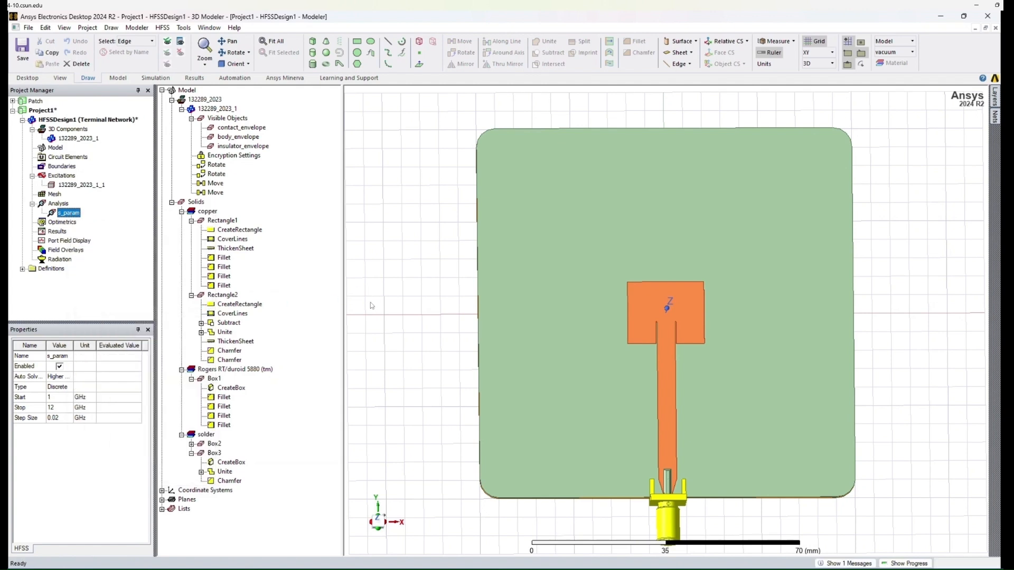